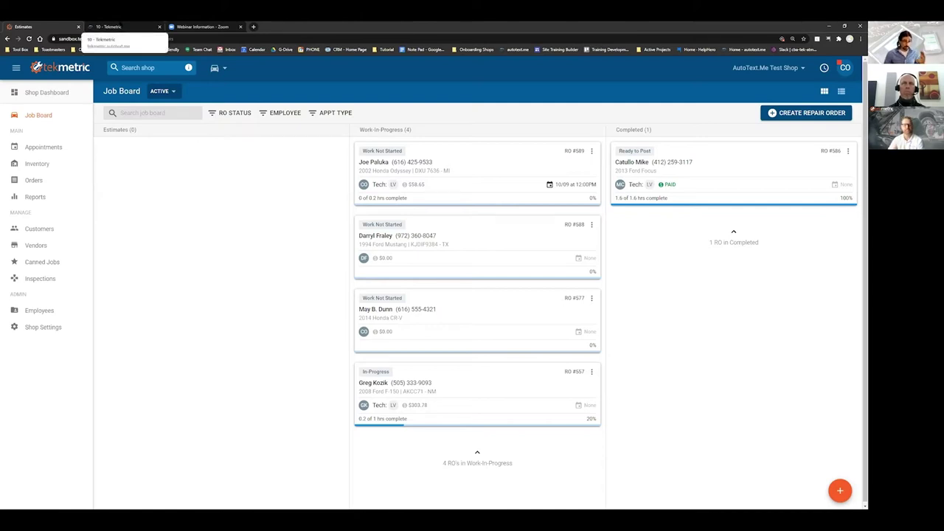
Examine the autotext.me workflow dashboard and return to the Tekmetric job board.
left_click(122, 28)
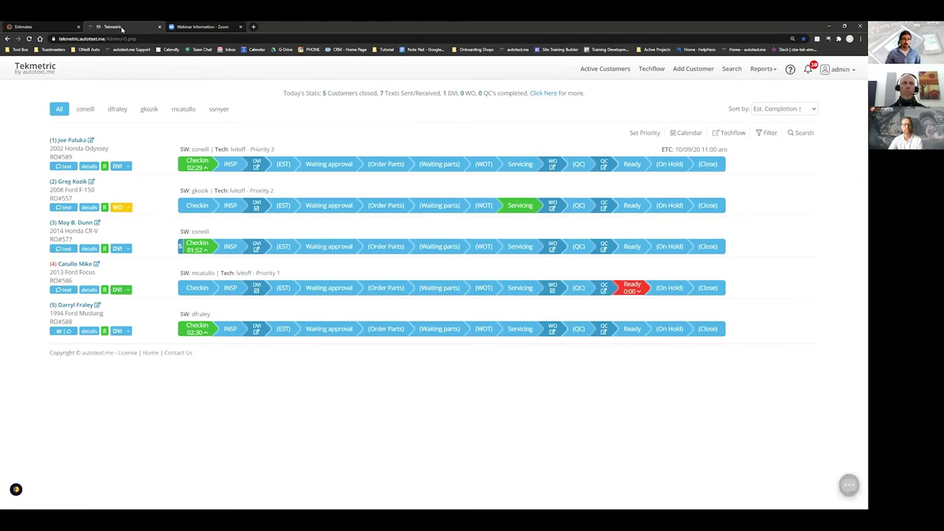
left_click(60, 25)
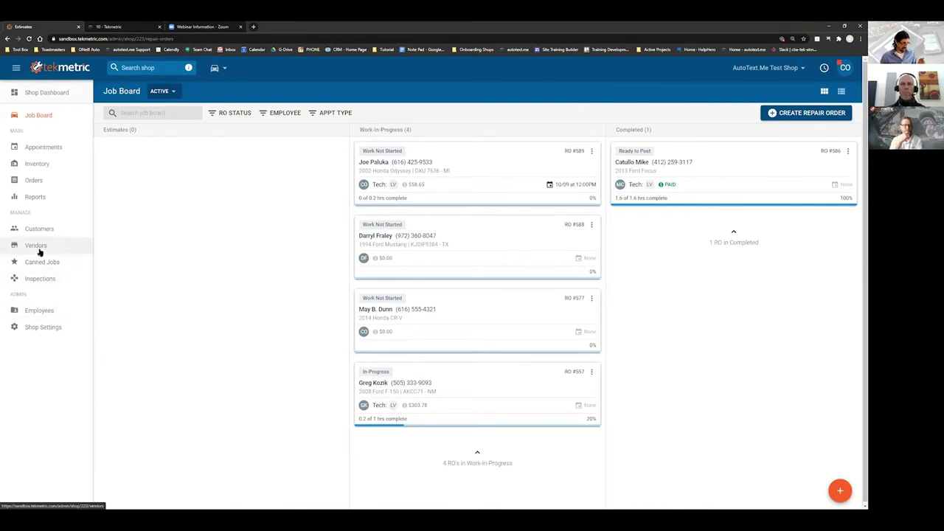
Start a new customer appointment on the calendar for Thursday, October 8, 2020, from 08:00 AM to 08:30 AM.
left_click(45, 147)
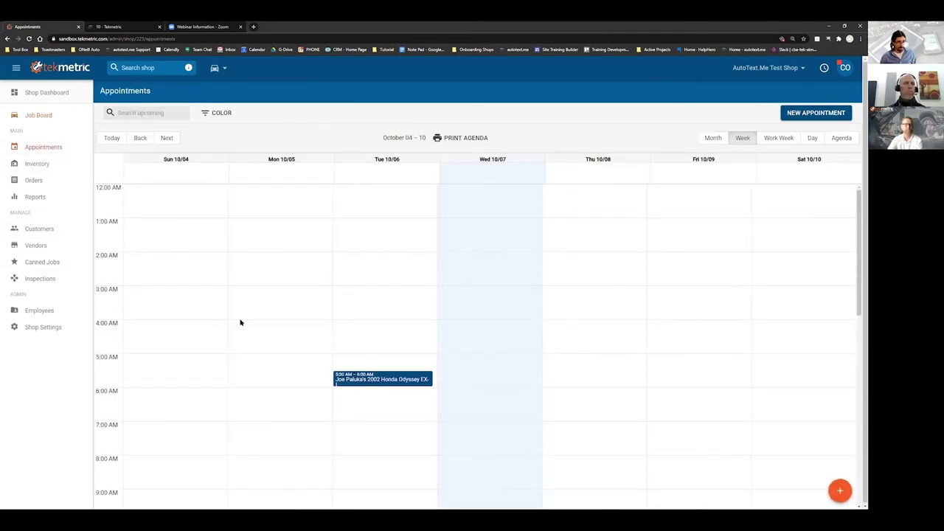
left_click(552, 380)
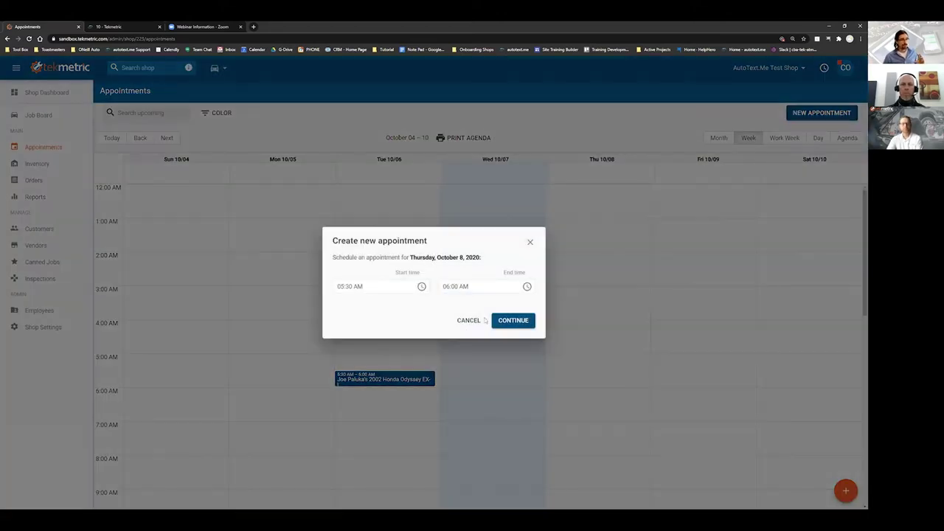
left_click(529, 242)
scroll(565, 335, "down", 2)
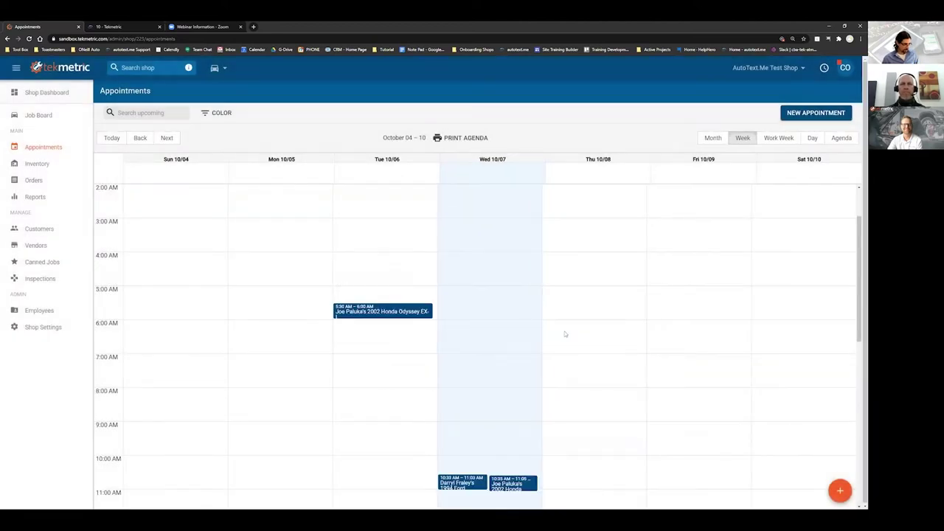
left_click(613, 329)
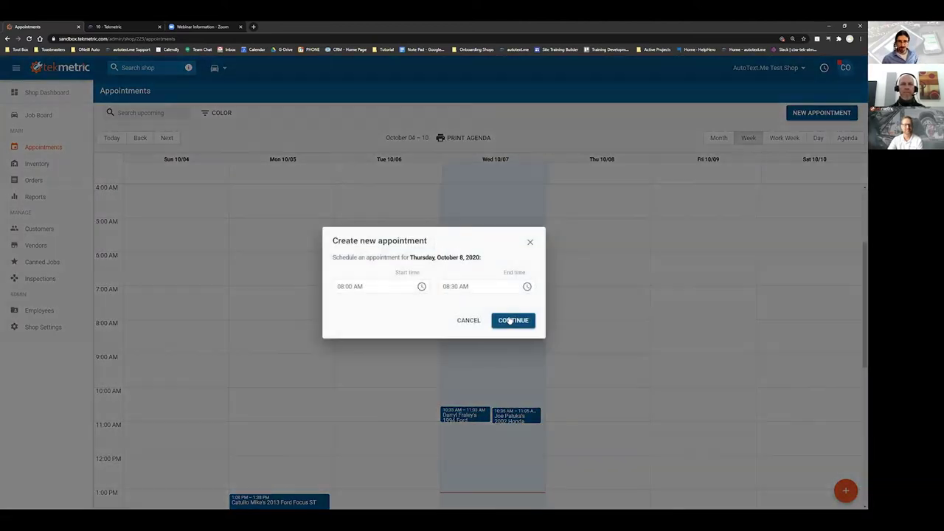
left_click(510, 320)
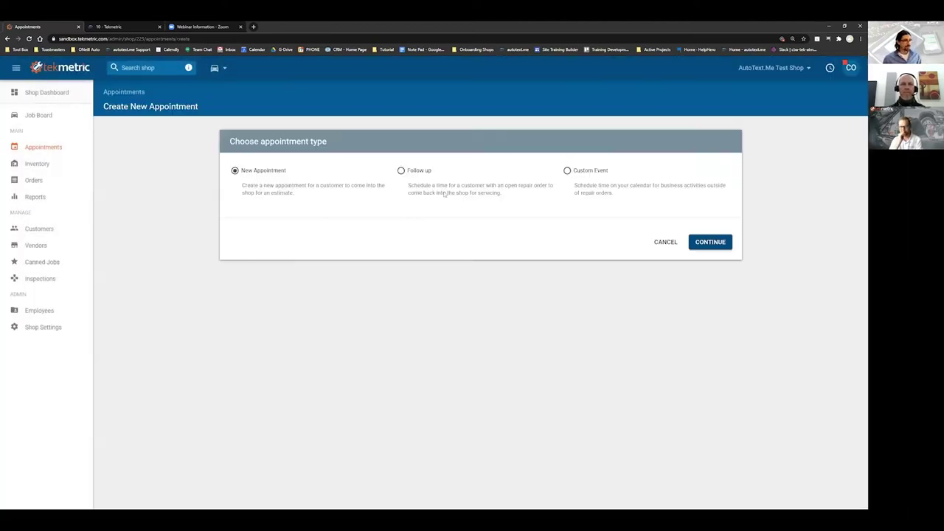
left_click(708, 243)
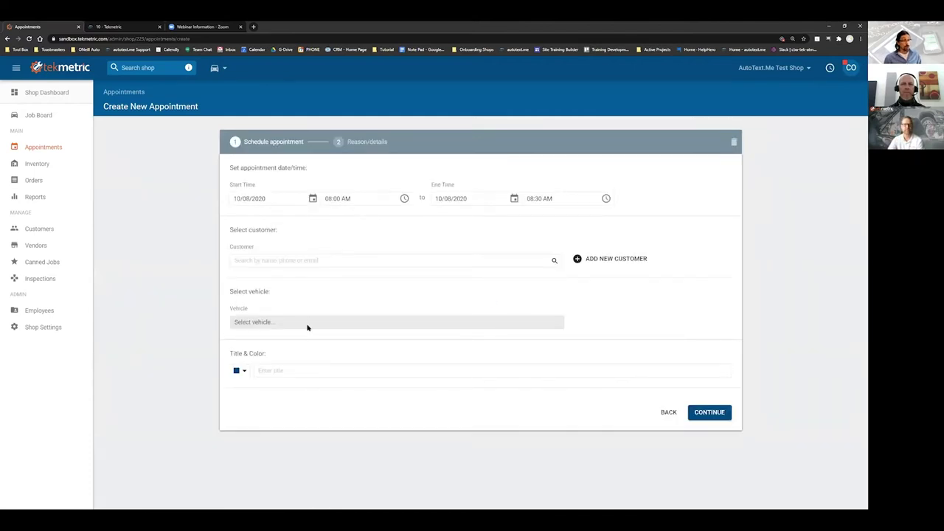
Find the customer by first name, assign the 2004 Acura TL Sedan to the appointment, and proceed to the visit details.
left_click(272, 259)
type("Craig")
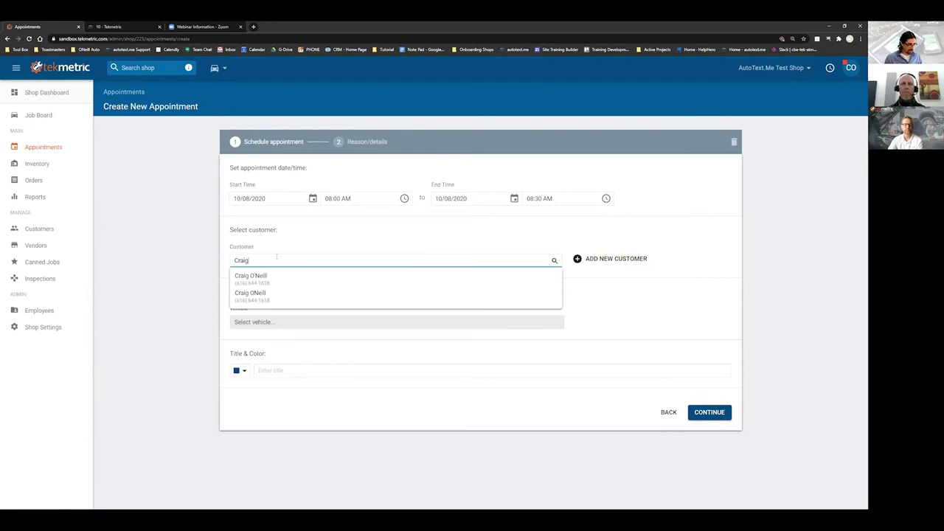
left_click(286, 287)
left_click(513, 325)
left_click(390, 344)
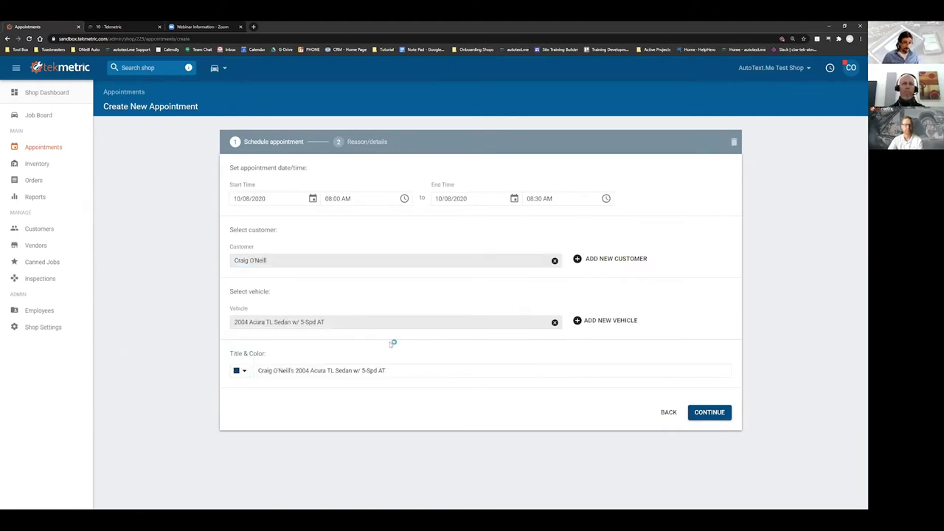
left_click(709, 414)
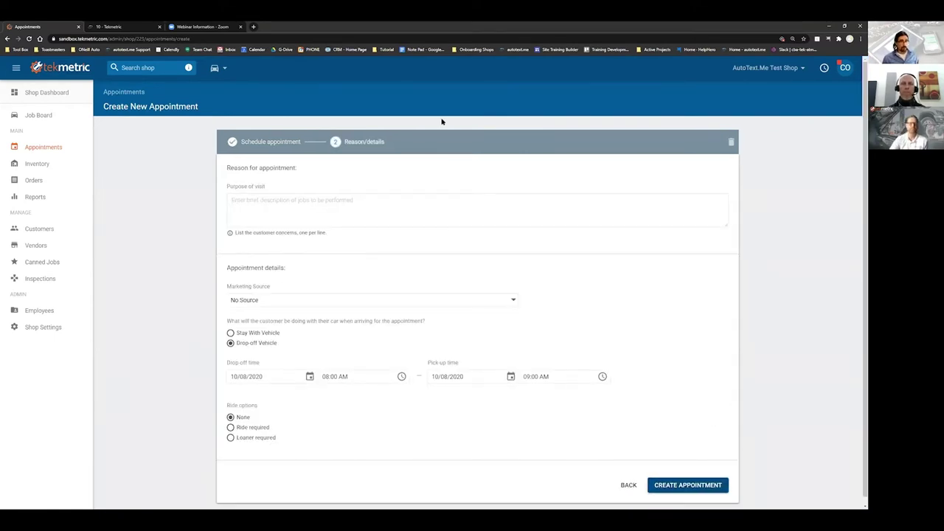
Enter LOF as the purpose of the visit and create the appointment.
left_click(399, 208)
type("LOF")
left_click(674, 483)
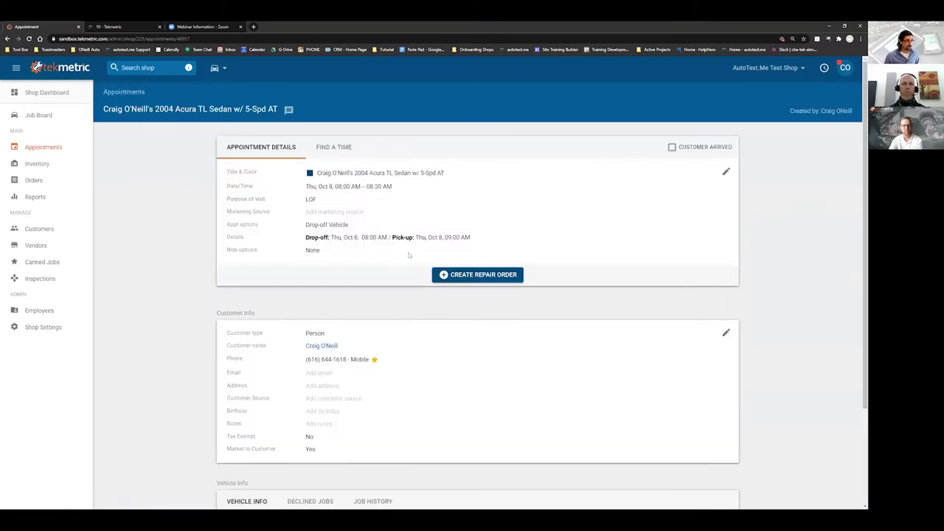
Switch to the autotext.me dashboard and display the future scheduled appointments.
left_click(144, 28)
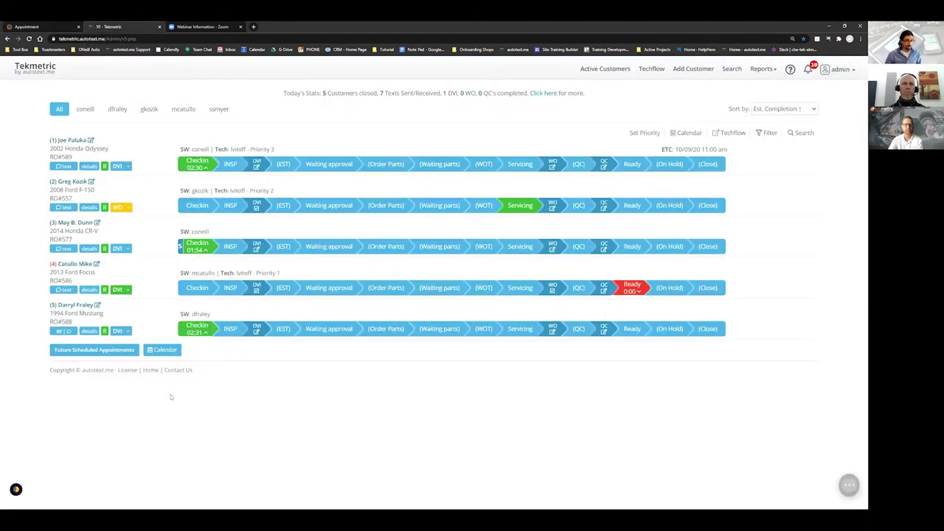
left_click(109, 352)
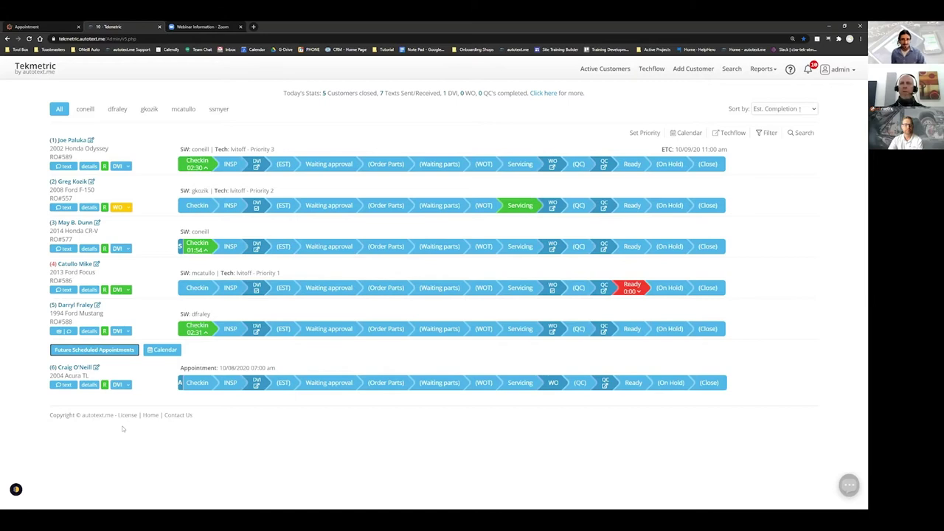
left_click(329, 205)
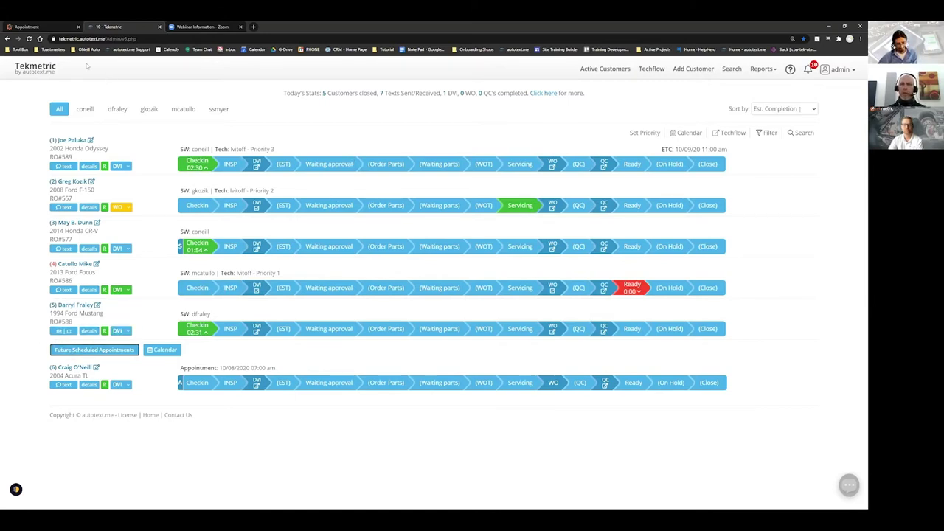
Check the Tekmetric job board for the new appointment, comparing it with the autotext.me dashboard.
left_click(63, 27)
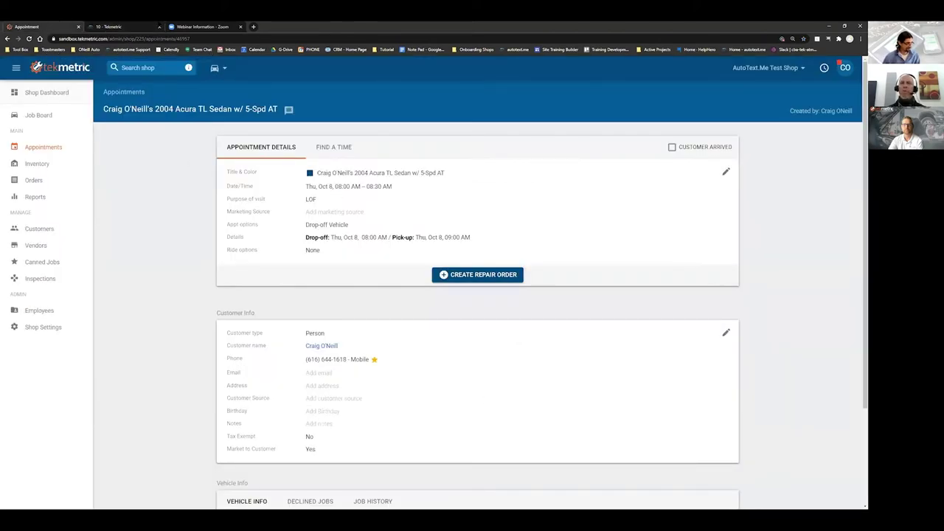
left_click(38, 115)
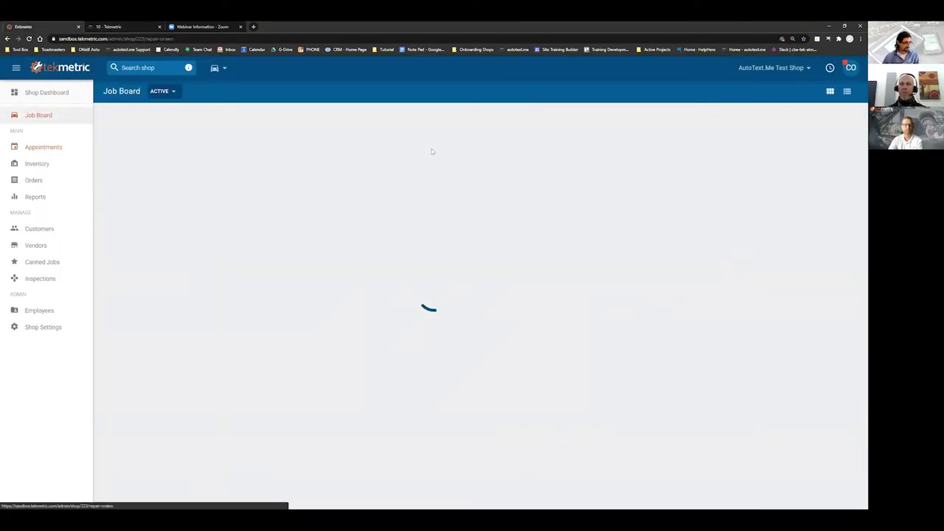
left_click(148, 27)
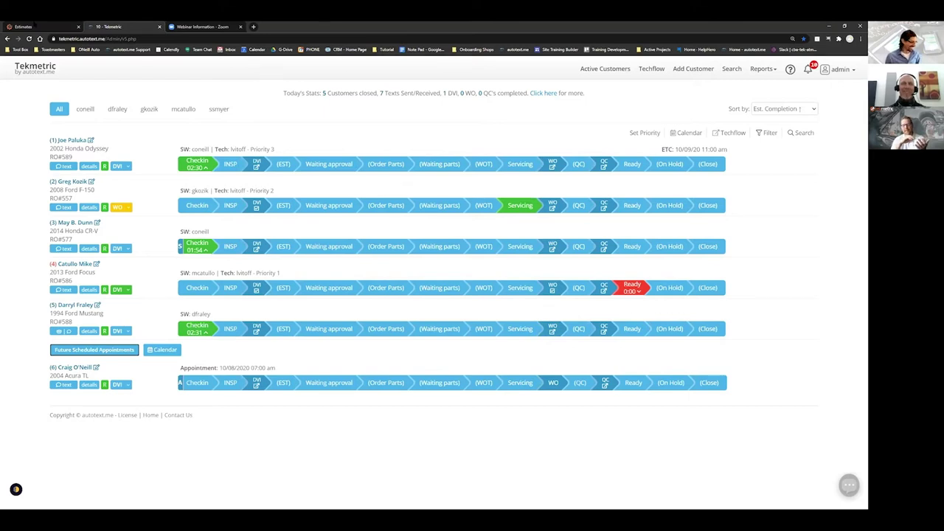
Return to Tekmetric and open the October 8 appointment for the 2004 Acura TL from the calendar for editing.
left_click(57, 28)
left_click(46, 147)
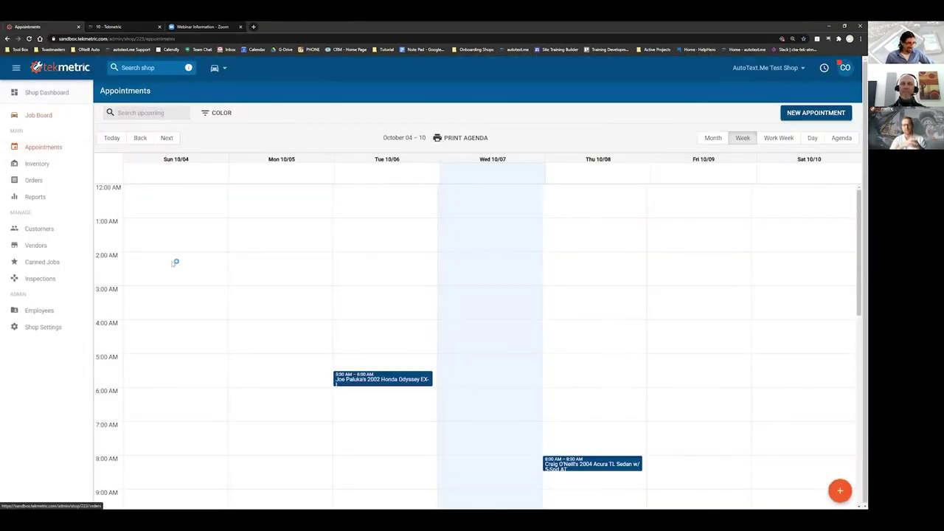
left_click(590, 466)
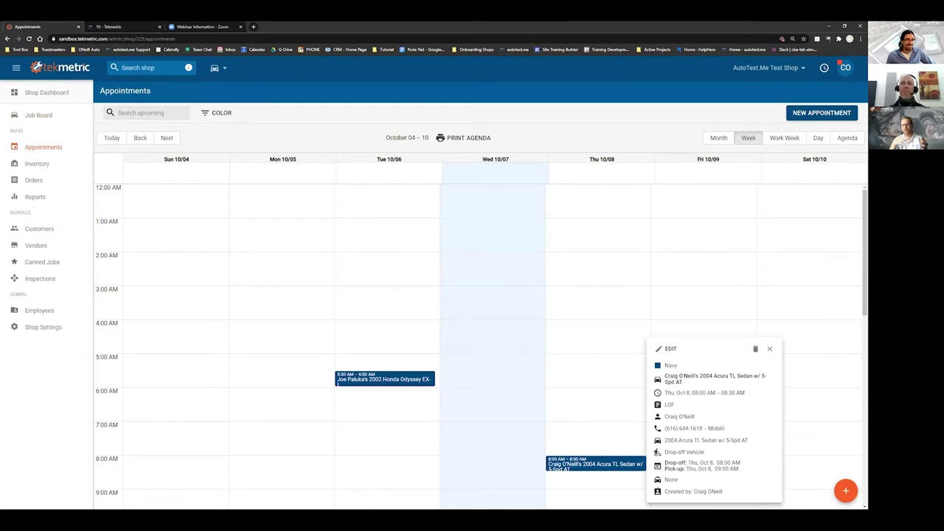
left_click(669, 348)
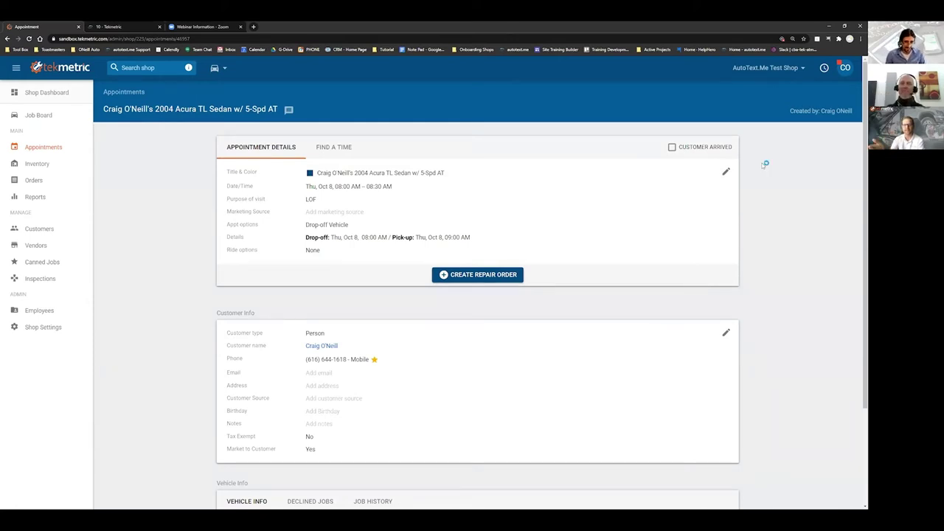
Review the check-in stages and future scheduled appointments on the autotext.me dashboard.
left_click(109, 27)
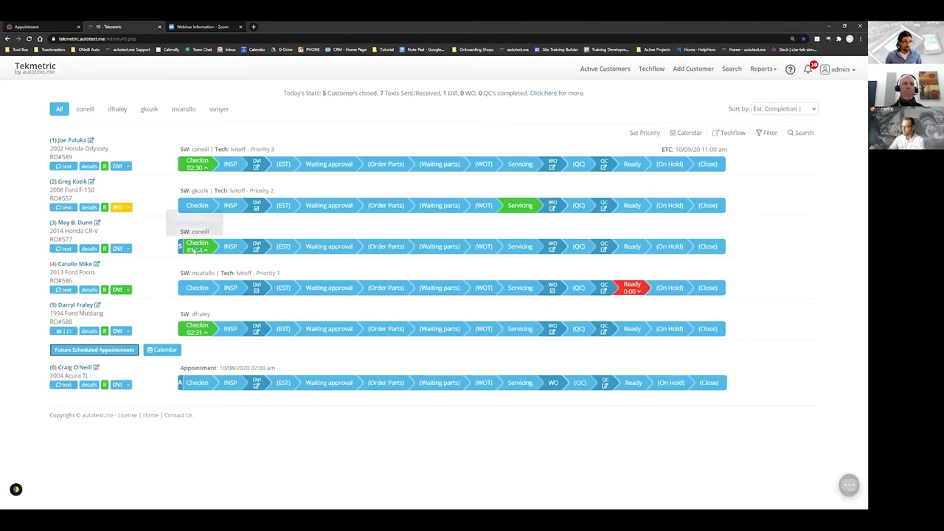
left_click(106, 351)
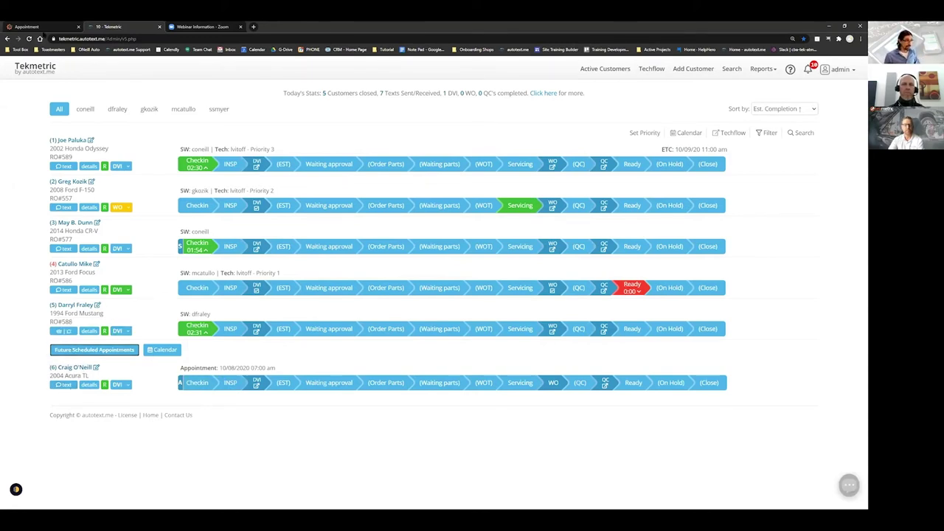
Mark the Acura TL customer as arrived in Tekmetric and create a repair order from the appointment.
left_click(44, 27)
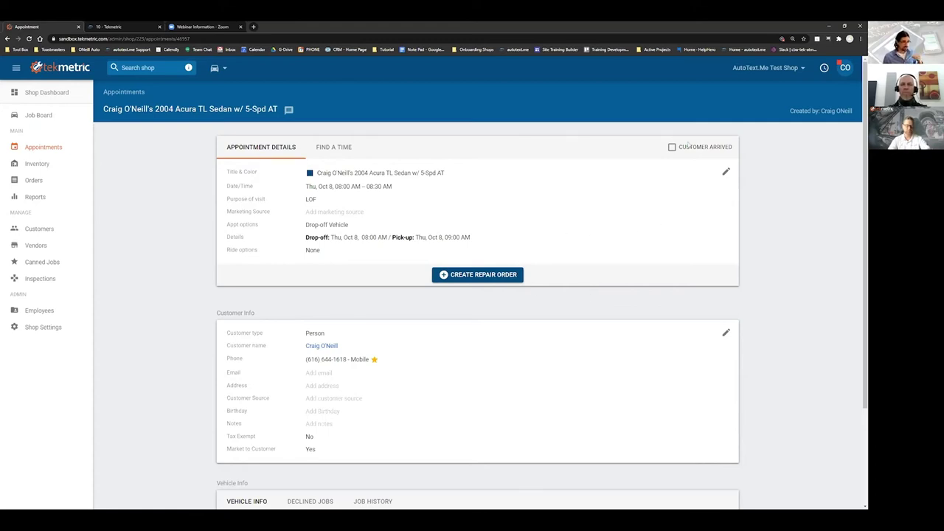
left_click(672, 147)
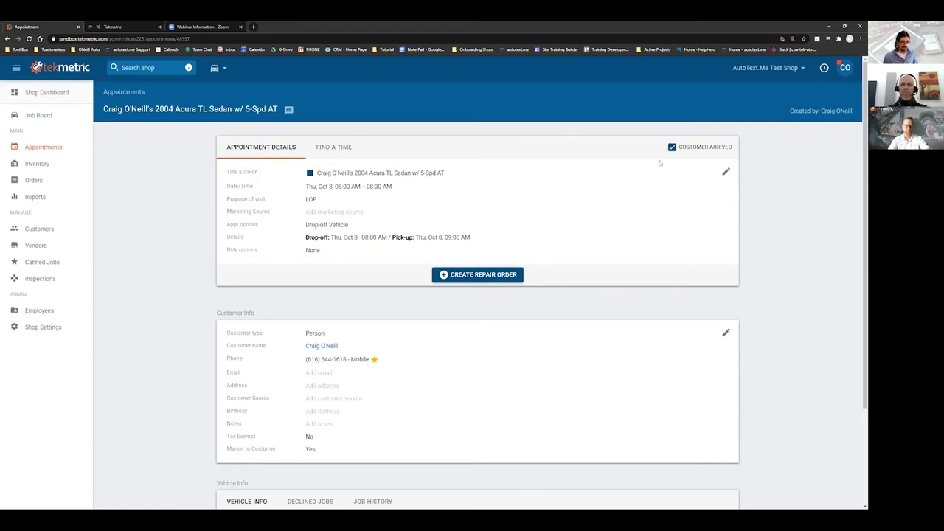
left_click(484, 275)
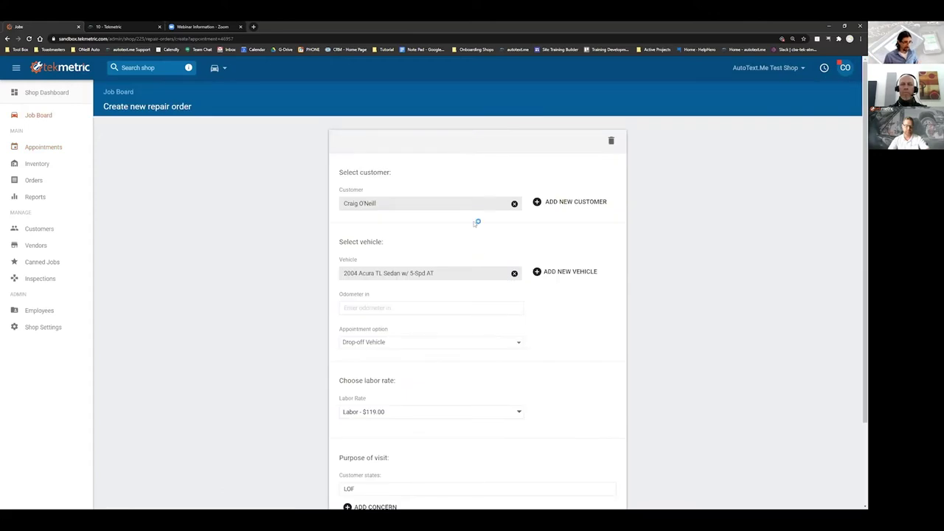
scroll(474, 226, "down", 3)
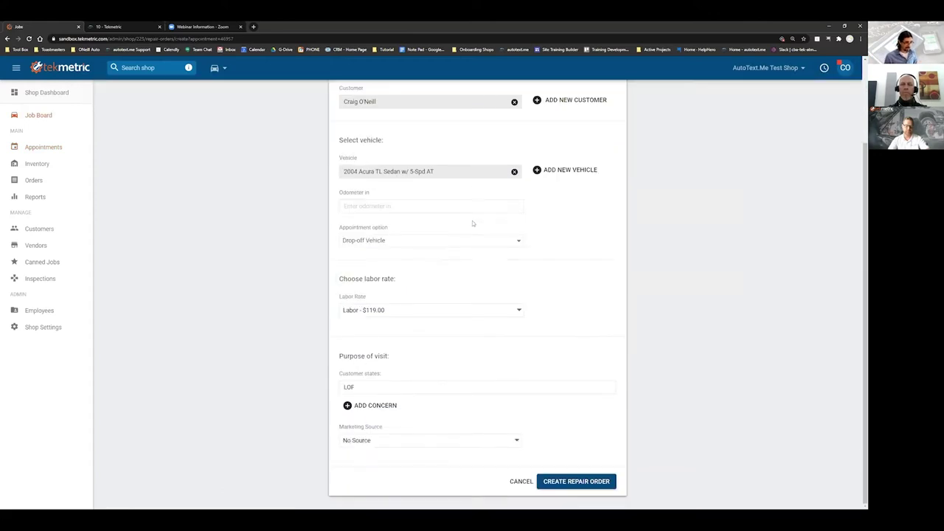
left_click(573, 481)
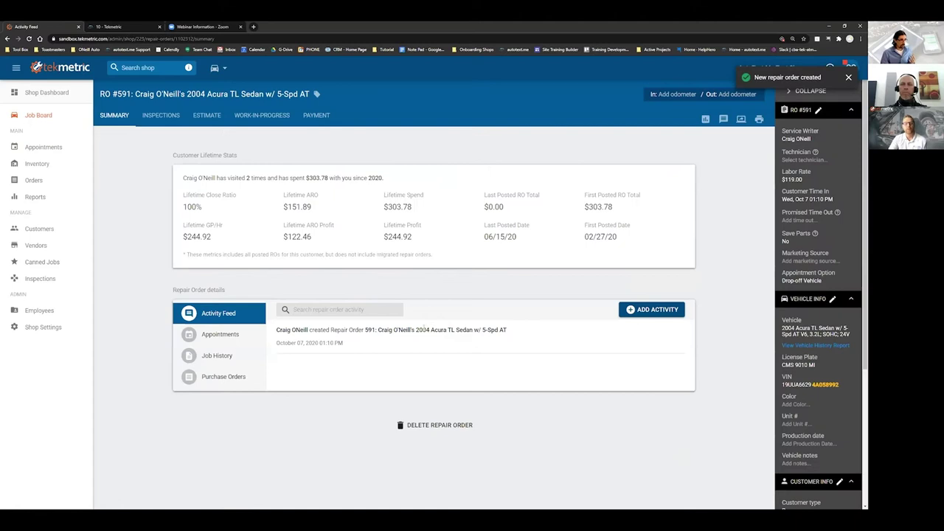
Check the new repair order on the Tekmetric job board, then switch to the autotext.me dashboard and refresh it.
left_click(38, 114)
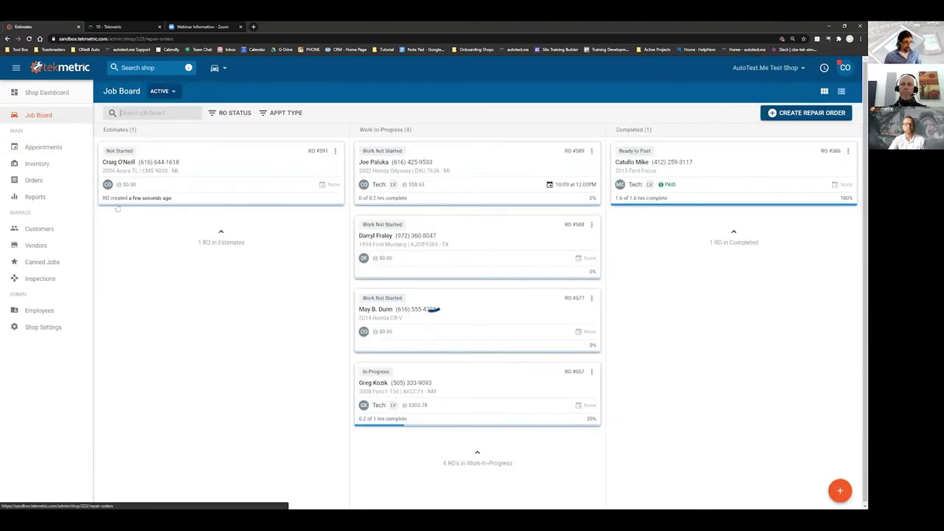
left_click(135, 166)
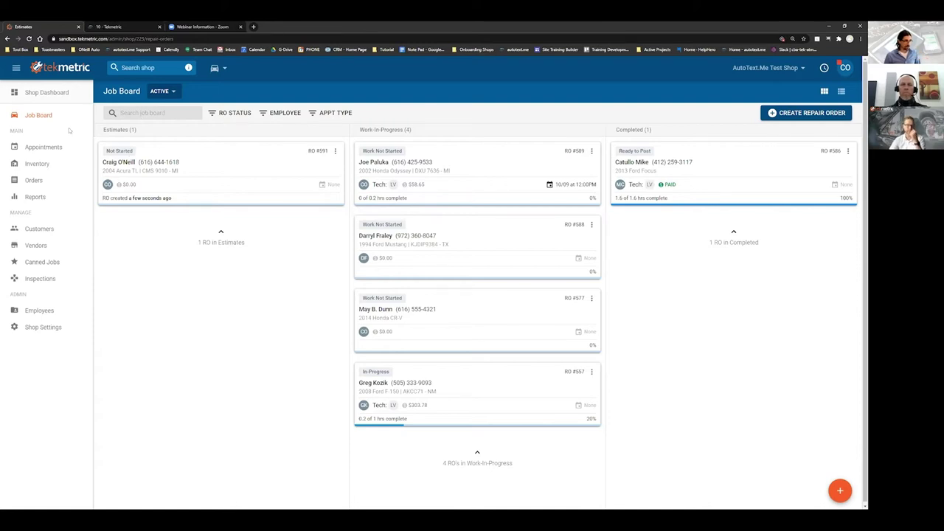
key("ctrl+Tab")
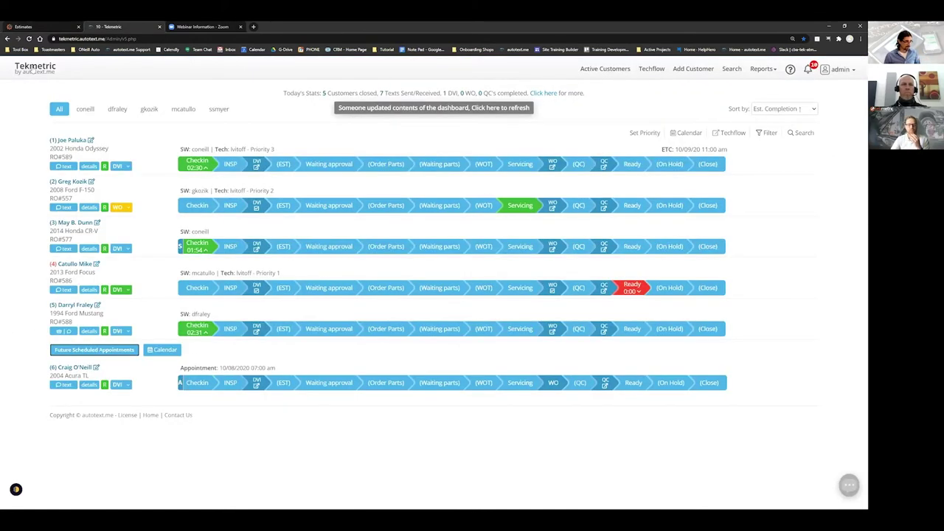
key("F5")
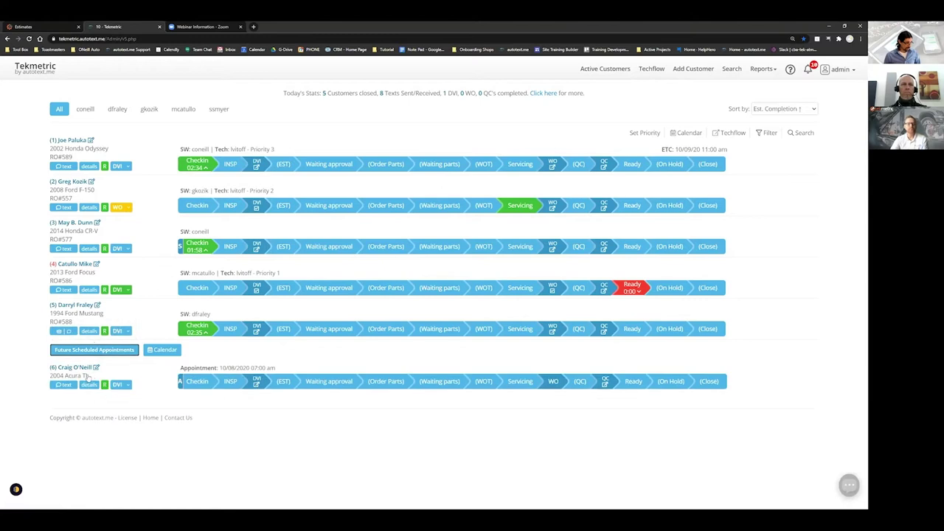
Return to the Tekmetric job board and open the estimate of the 2004 Acura TL's repair order.
left_click(44, 27)
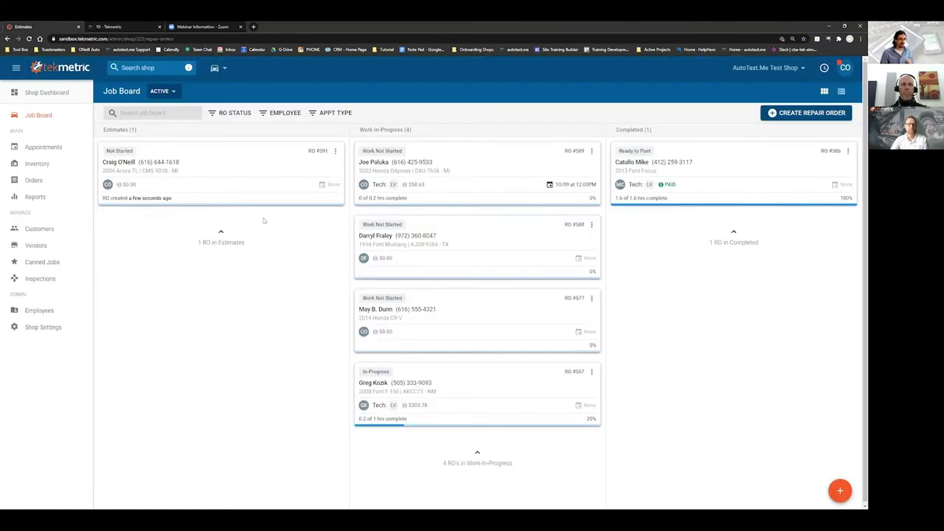
left_click(384, 156)
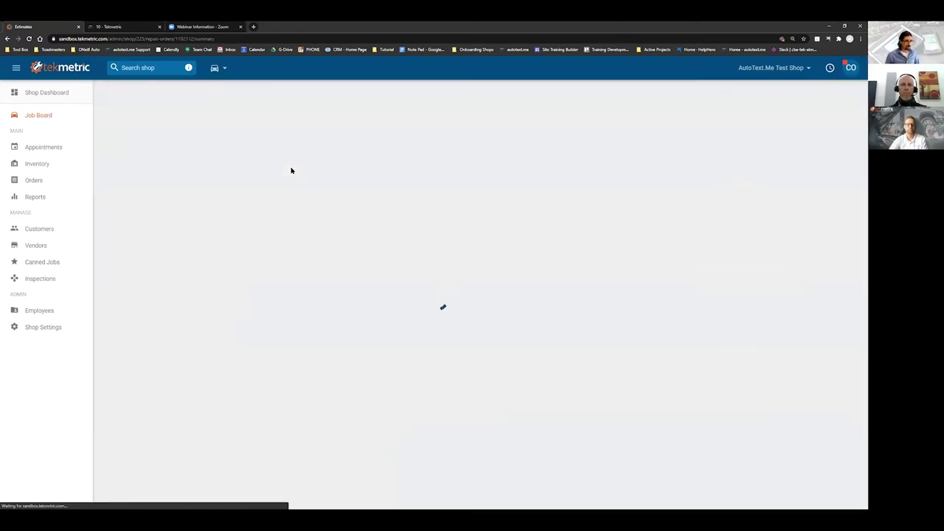
left_click(213, 119)
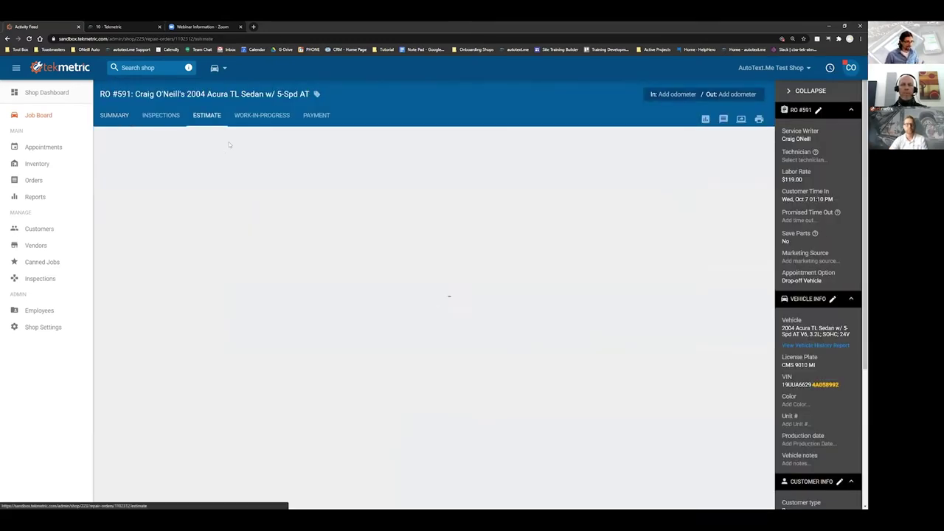
Add the Courtesy Inspection canned job to the 2004 Acura TL's estimate.
left_click(420, 256)
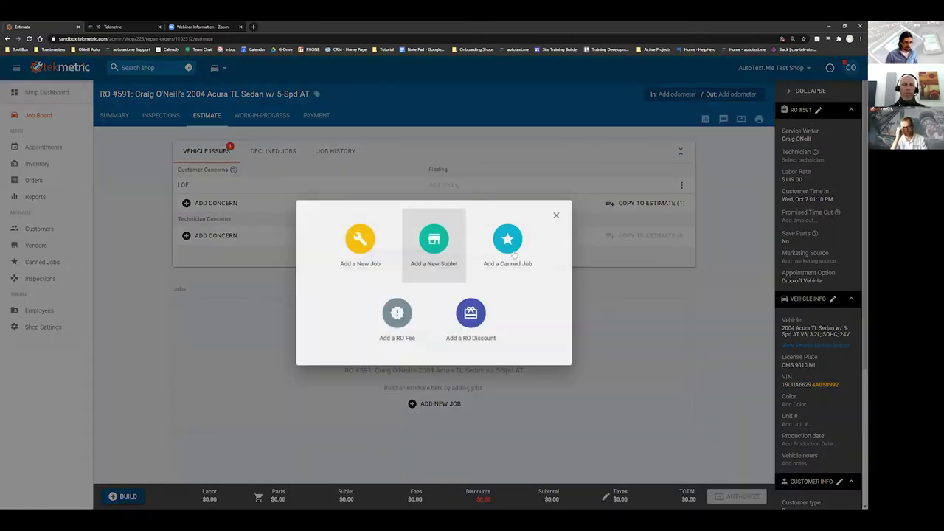
left_click(509, 250)
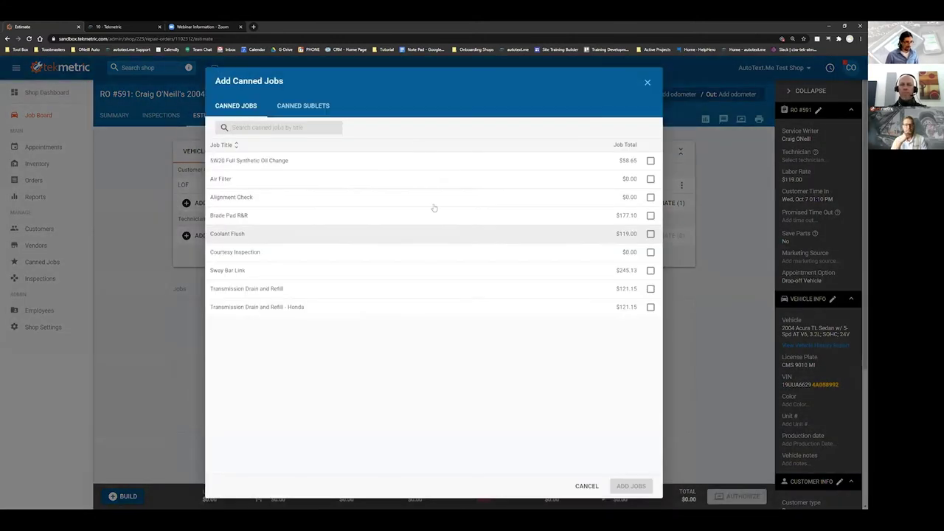
left_click(650, 251)
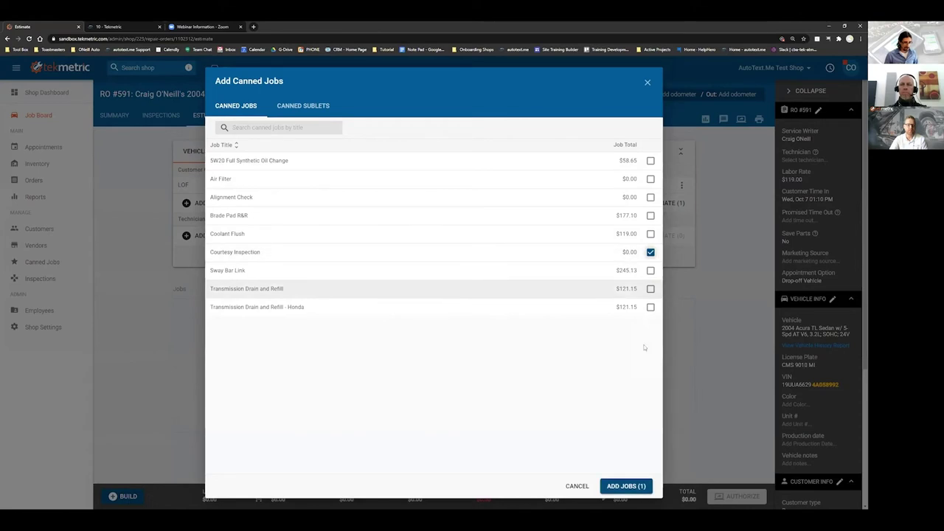
left_click(627, 486)
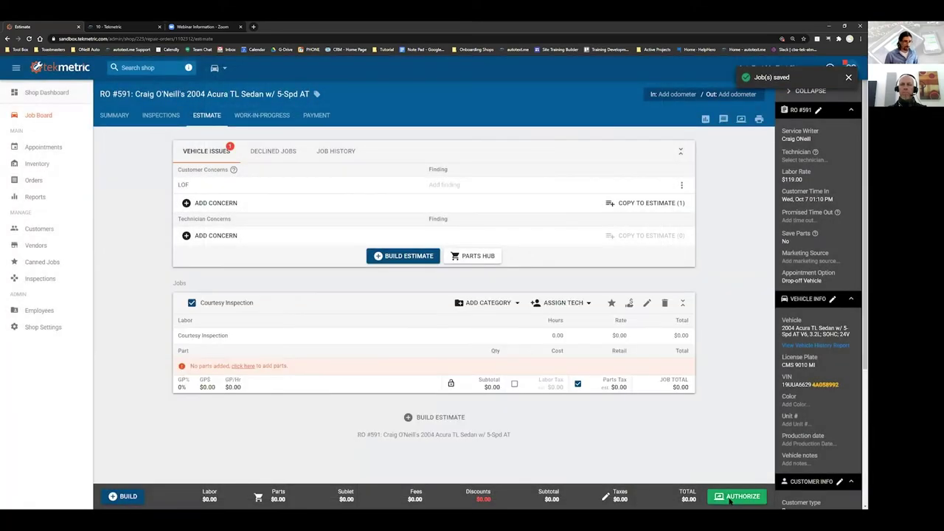
Authorize the Courtesy Inspection job as verbally approved by the customer, and return to the repair order's estimate.
left_click(726, 498)
left_click(238, 261)
left_click(647, 301)
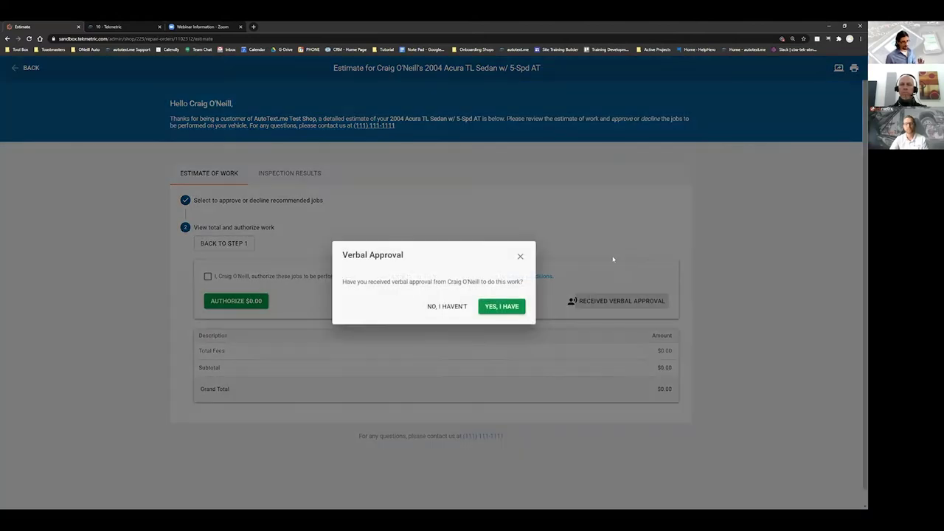
left_click(501, 309)
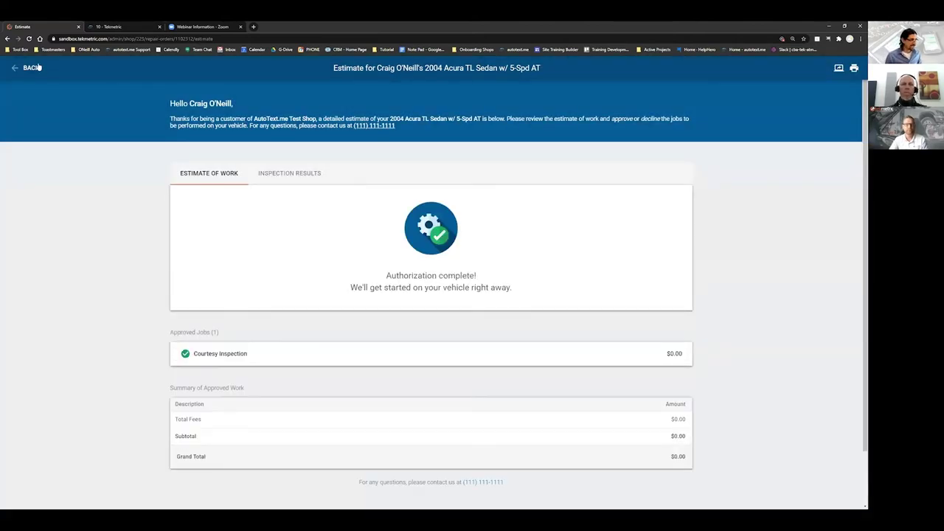
left_click(34, 68)
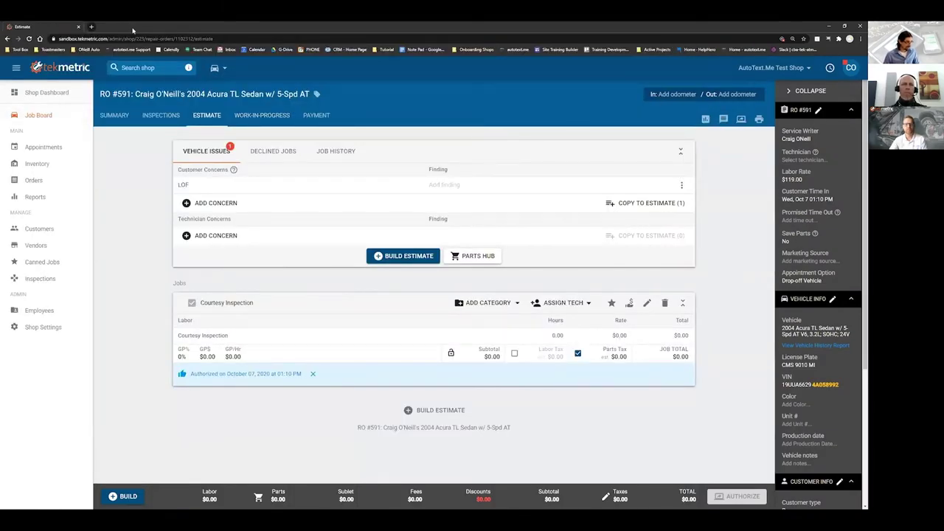
Switch to the autotext.me dashboard and refresh it, then compare it with the Tekmetric estimate before moving that window aside.
key("alt+Tab")
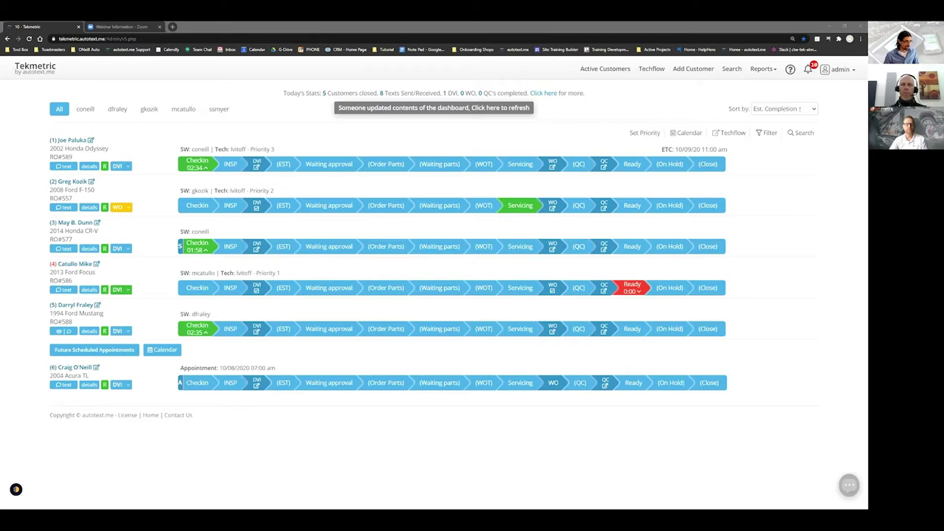
left_click(434, 108)
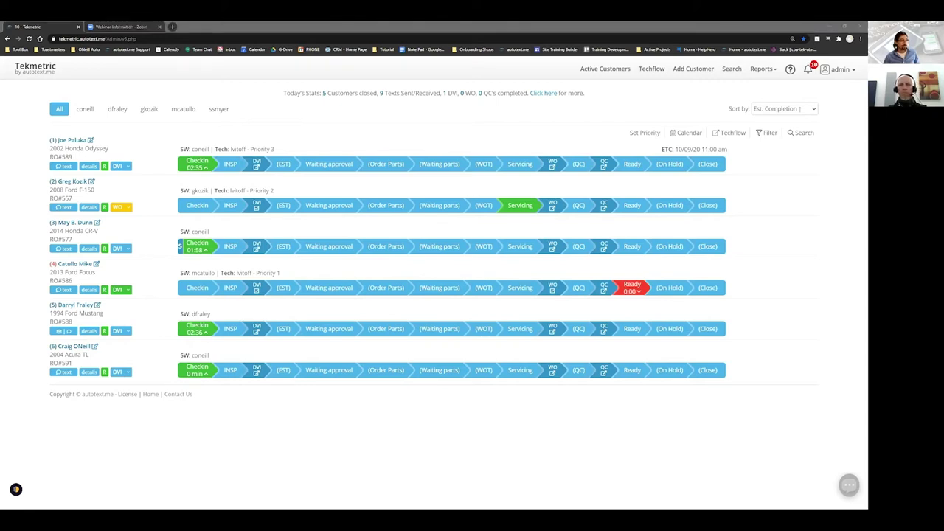
key("alt+Tab")
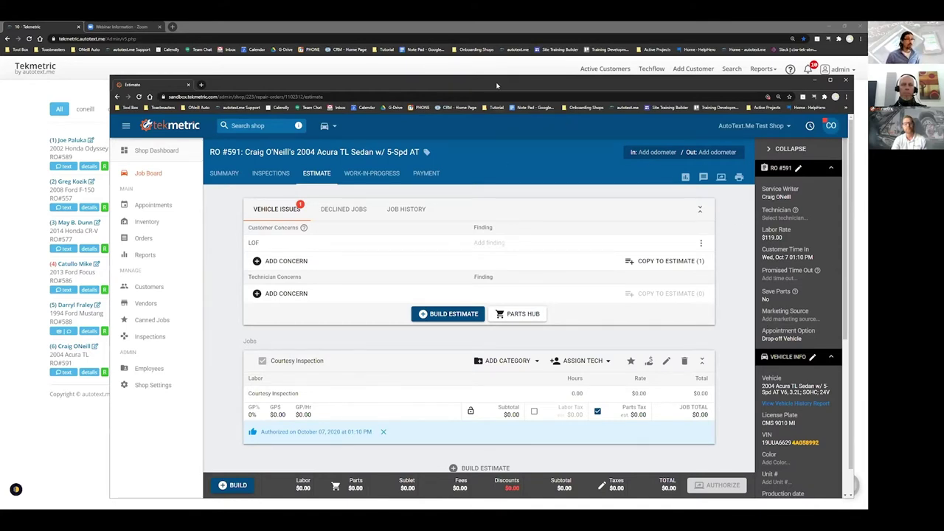
left_click_drag(496, 85, 943, 85)
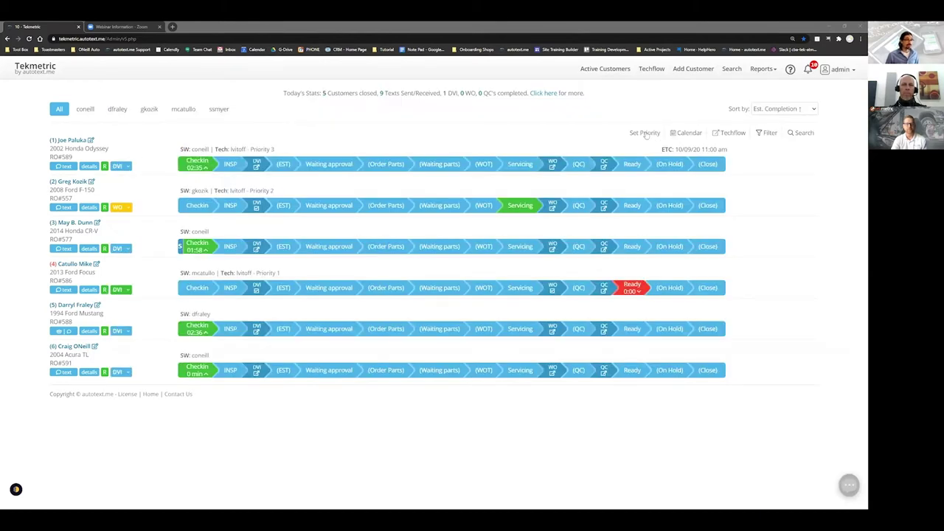
In Techflow, assign the unassigned 2004 Acura TL to the 2008 Ford F-150's technician, as the first vehicle in the queue.
left_click(734, 133)
left_click(5, 117)
left_click(48, 205)
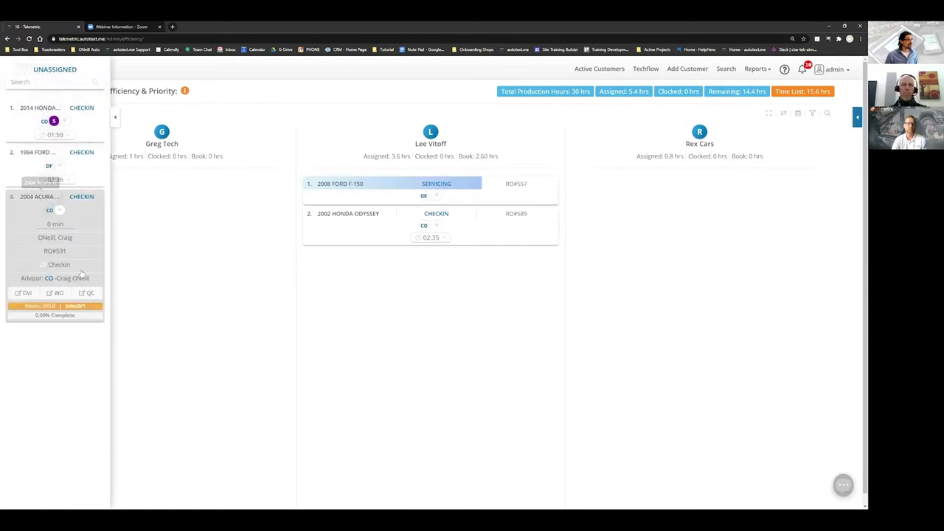
left_click(34, 204)
left_click_drag(33, 204, 401, 208)
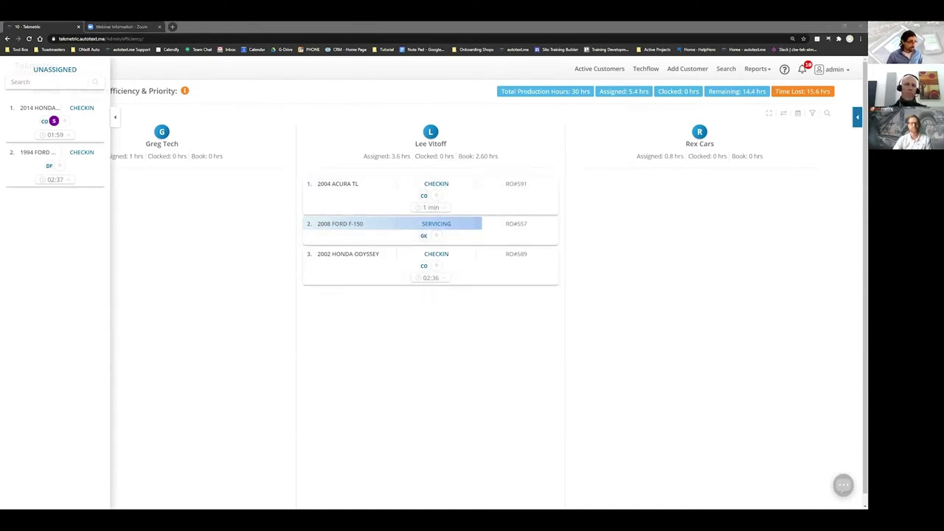
Check the technician assignment on the Tekmetric repair order, then return to the autotext.me dashboard.
key("alt+Tab")
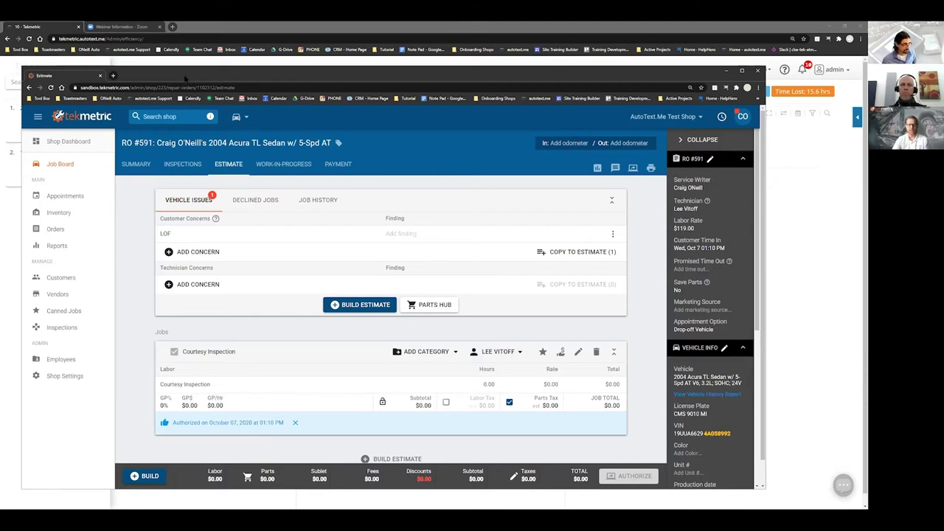
left_click_drag(192, 78, 943, 79)
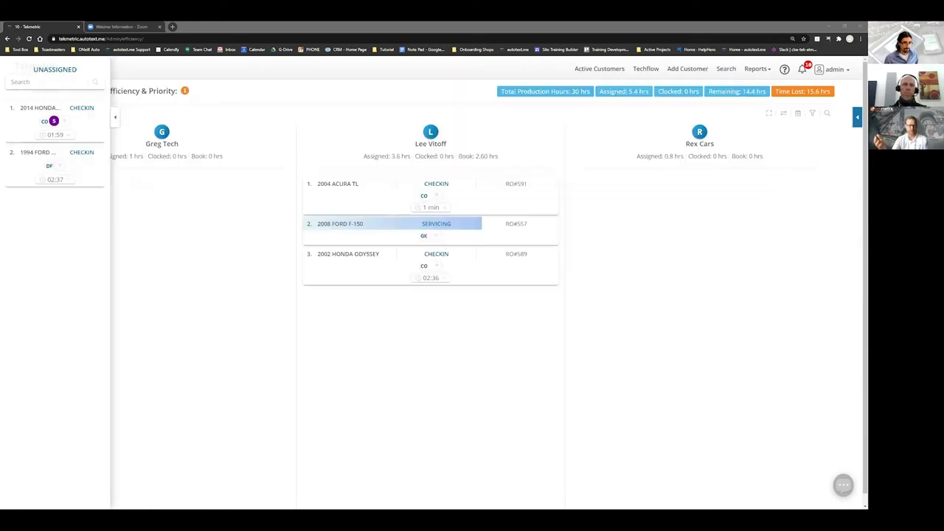
left_click(116, 118)
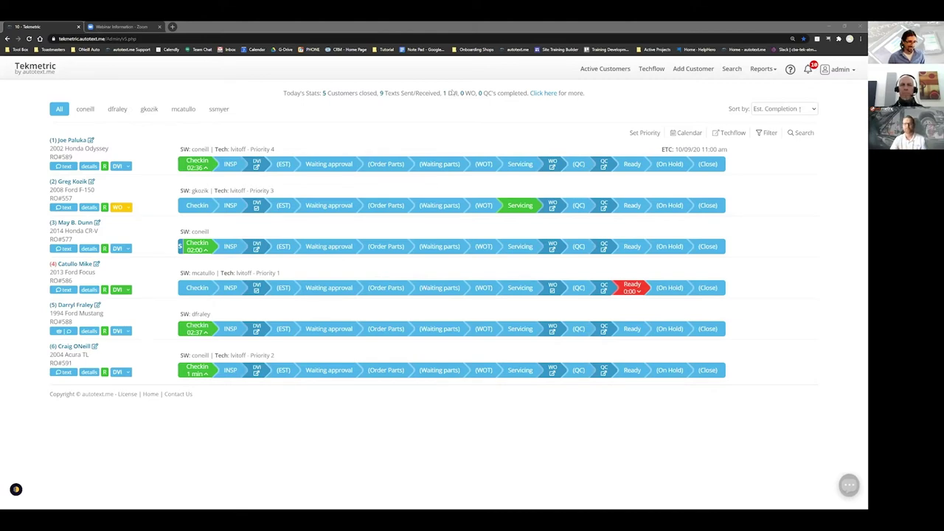
Review the technician's own autotext.me view of assigned vehicles and their priority alongside the main dashboard.
key("alt+Tab")
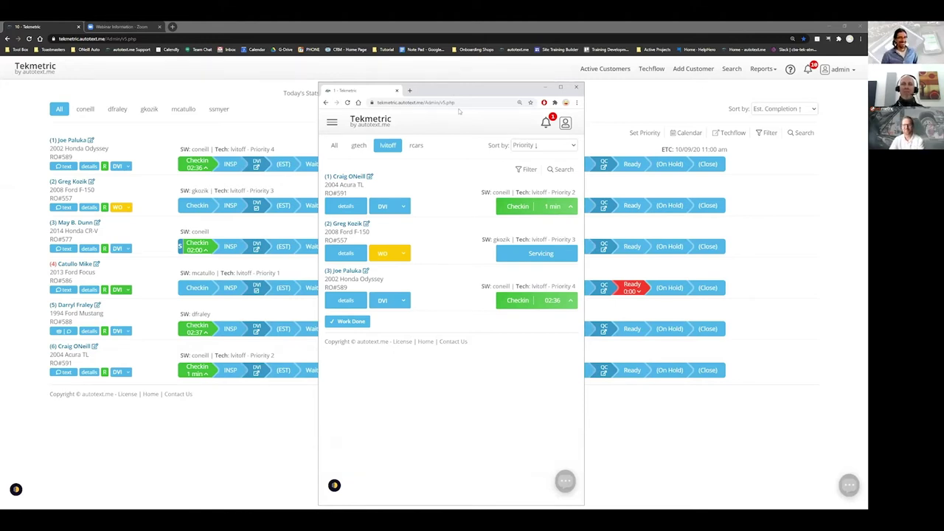
key("alt+Tab")
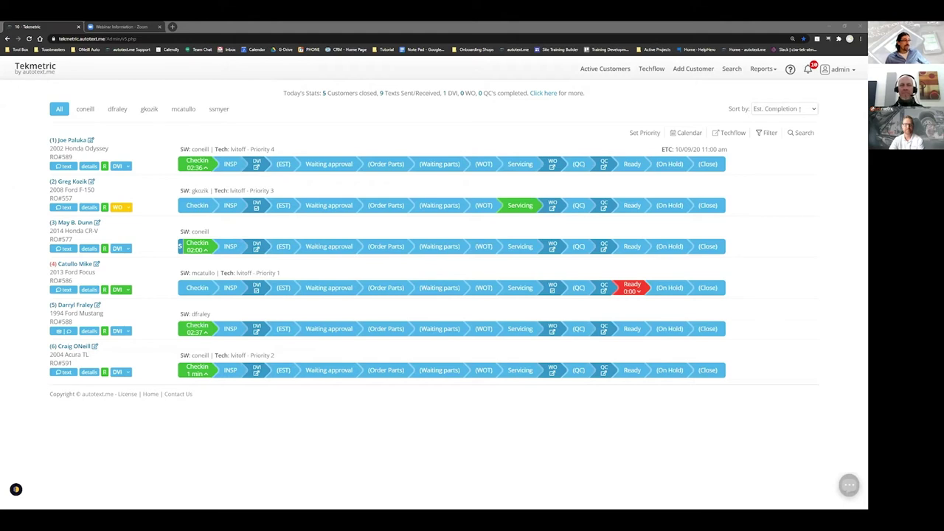
key("alt+Tab")
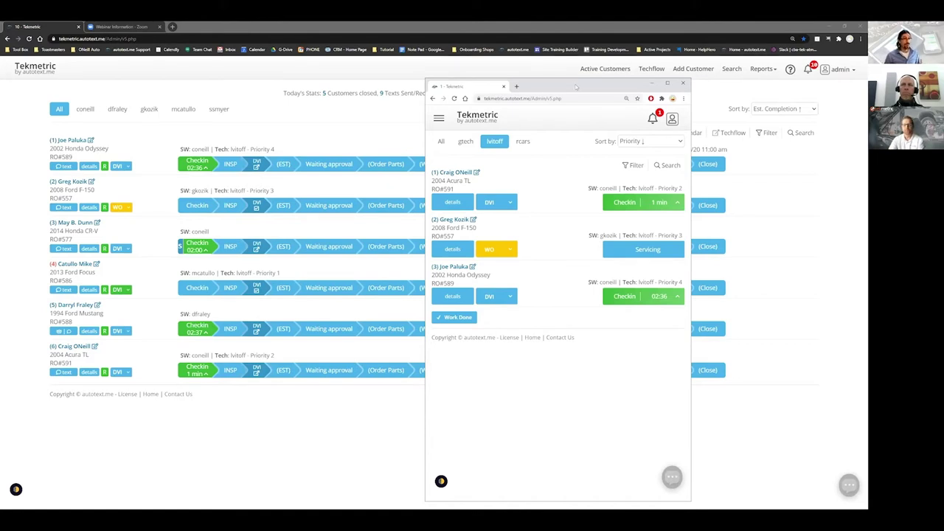
left_click_drag(576, 87, 537, 102)
Review the Auto Assign & Update settings, then return to the dashboard.
left_click(837, 69)
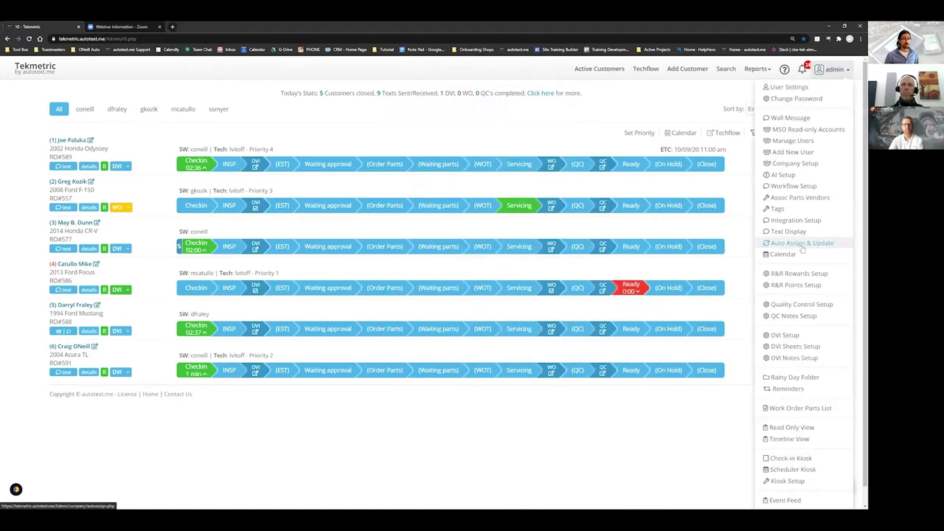
left_click(819, 244)
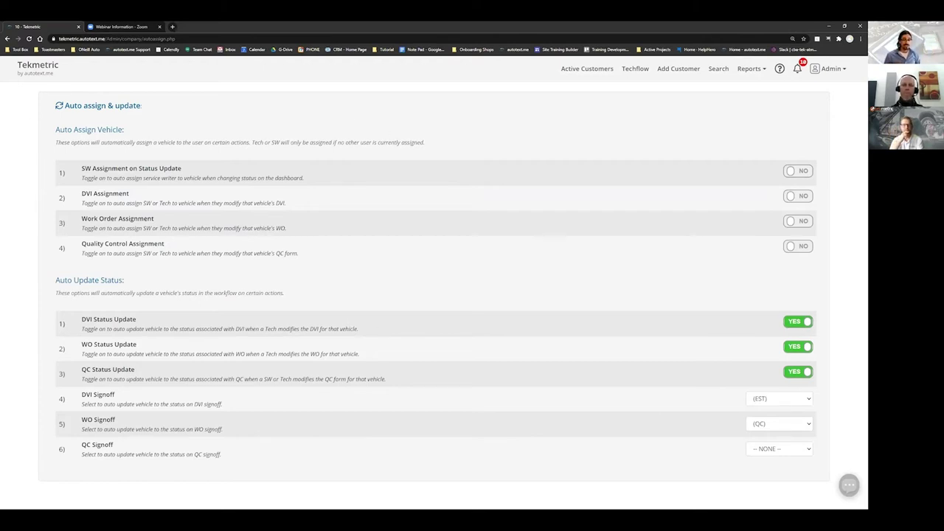
left_click(40, 68)
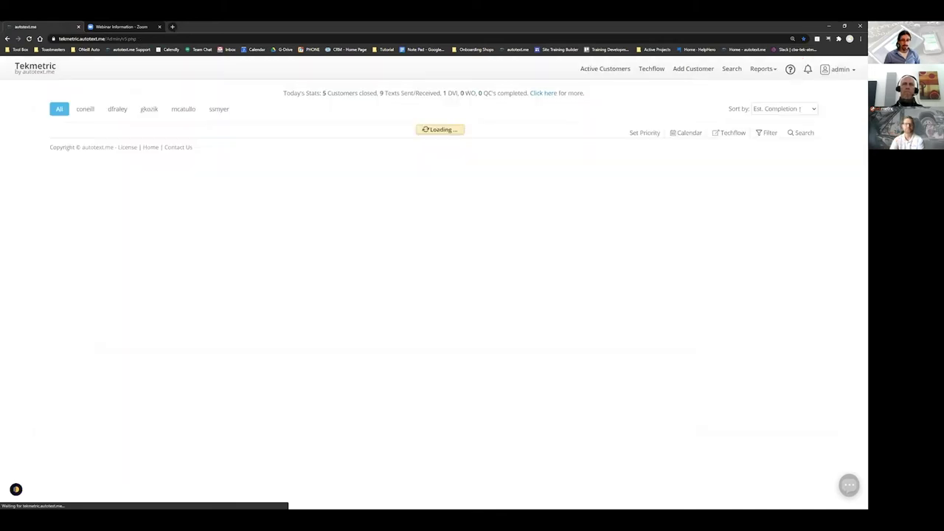
Set the mileage to 170500 on the 2004 Acura TL's digital vehicle inspection in the technician's window.
key("alt+Tab")
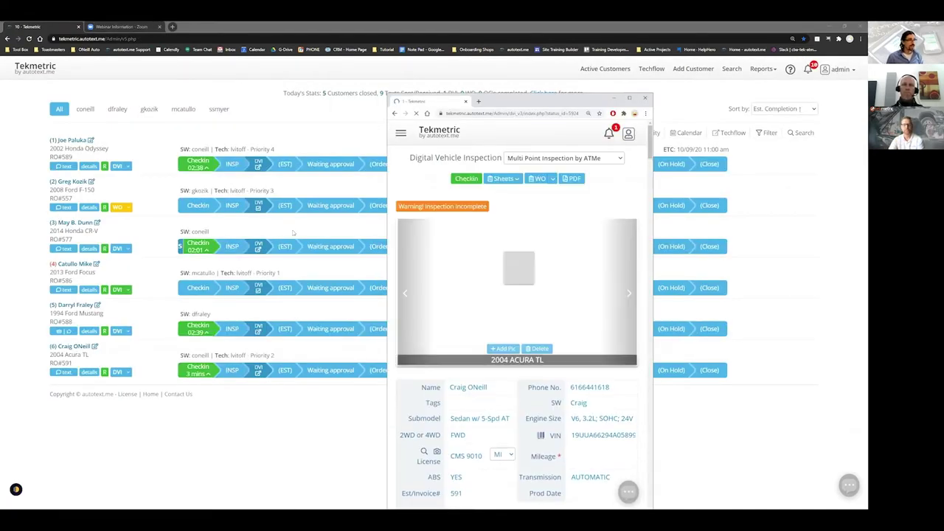
scroll(478, 291, "down", 4)
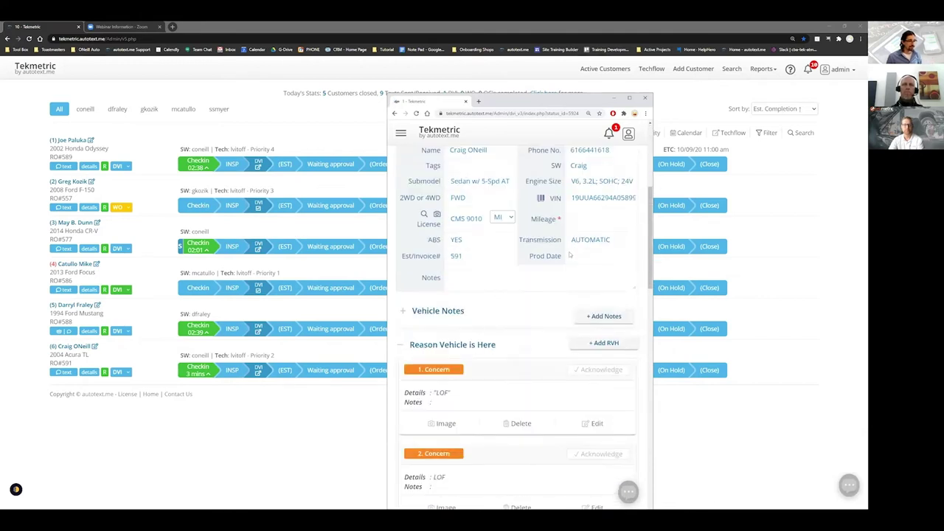
scroll(579, 285, "up", 2)
left_click(591, 352)
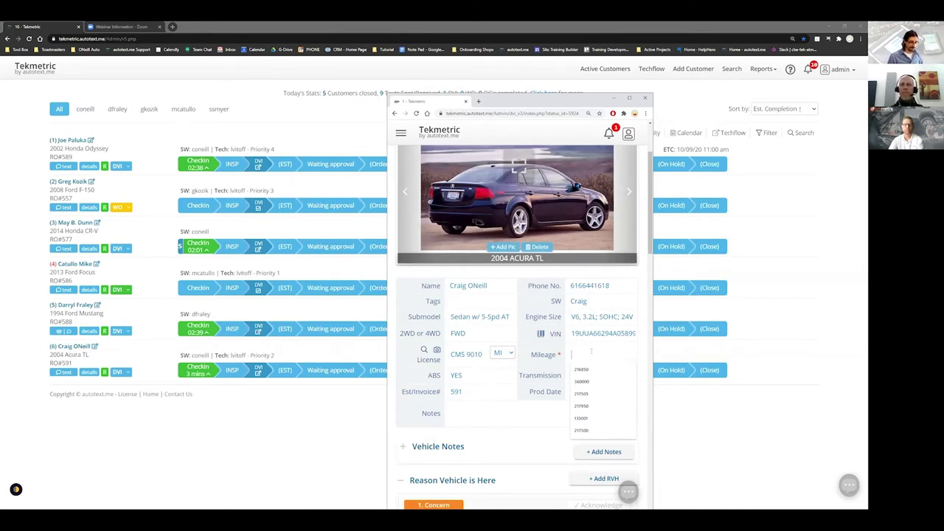
type("170500")
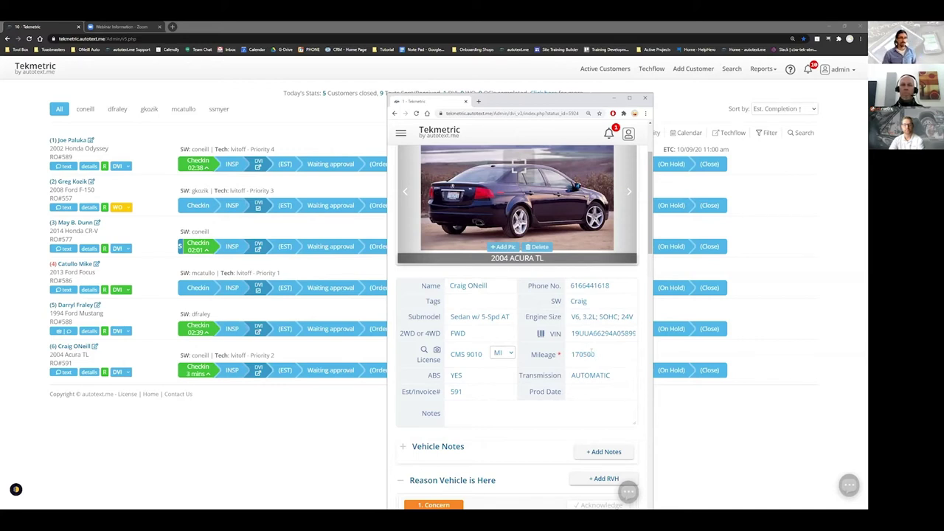
scroll(525, 327, "down", 1)
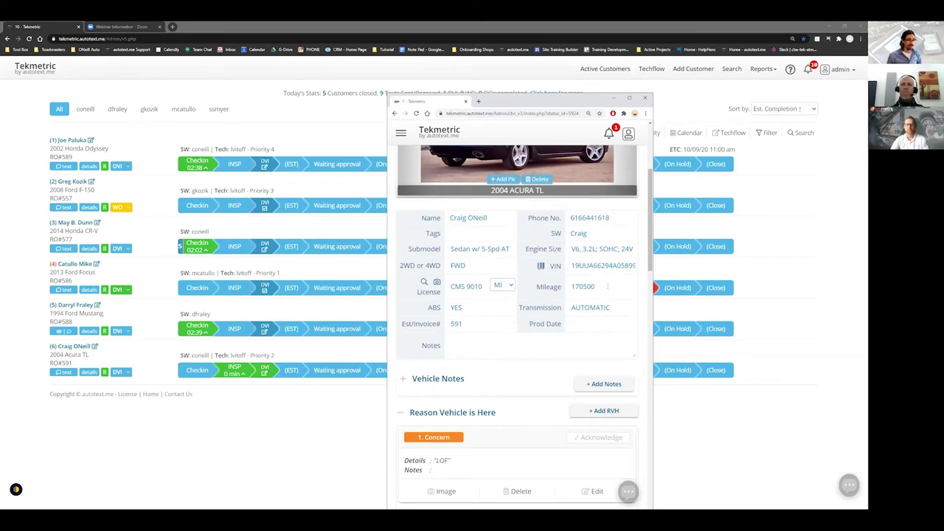
Check the odometer value on the Tekmetric repair order, then return to the inspection and widen its window slightly.
left_click(228, 373)
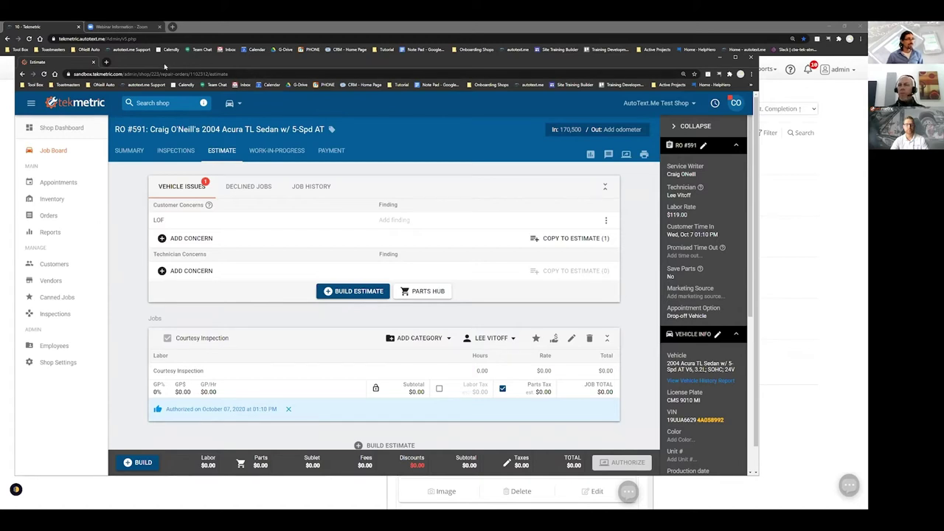
key("super+Down")
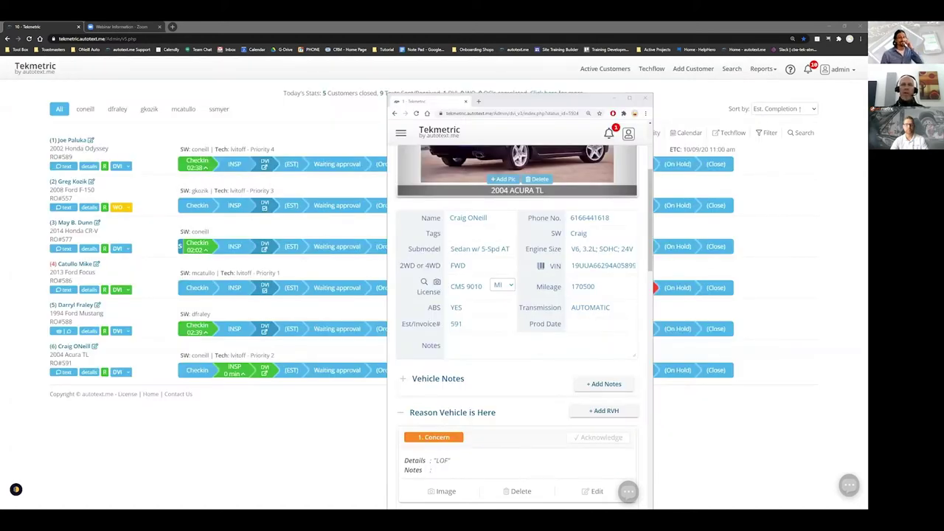
left_click(385, 281)
left_click_drag(385, 282, 376, 282)
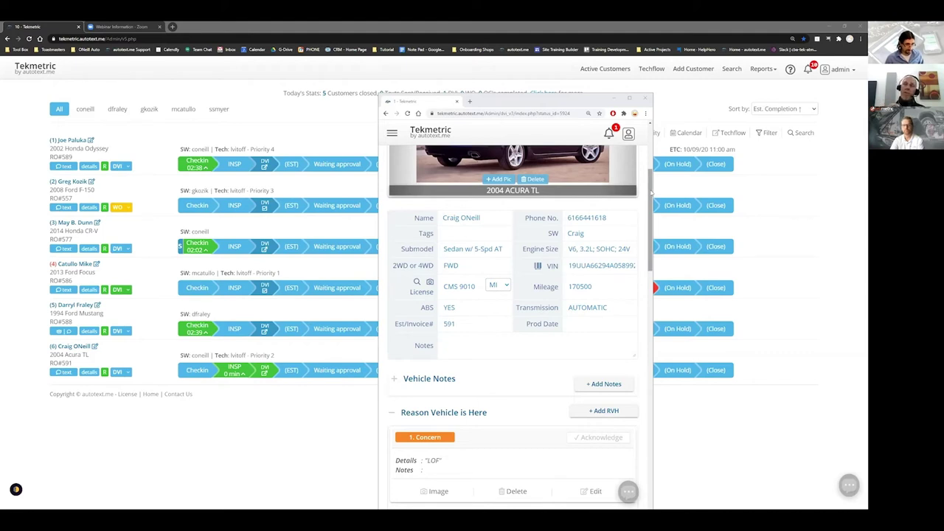
Review the inspection's categories and reasons for the visit, then bring up the customer concerns on the Tekmetric estimate.
left_click(652, 194)
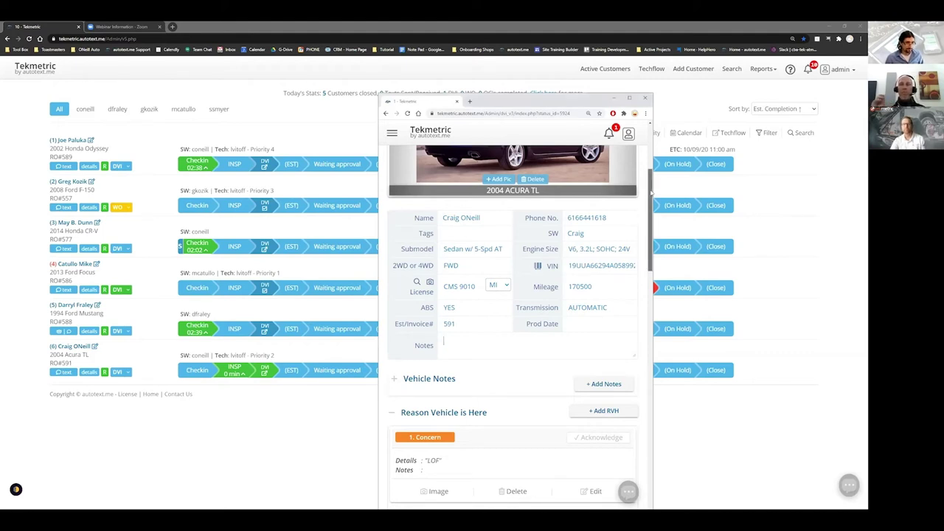
scroll(652, 194, "down", 1)
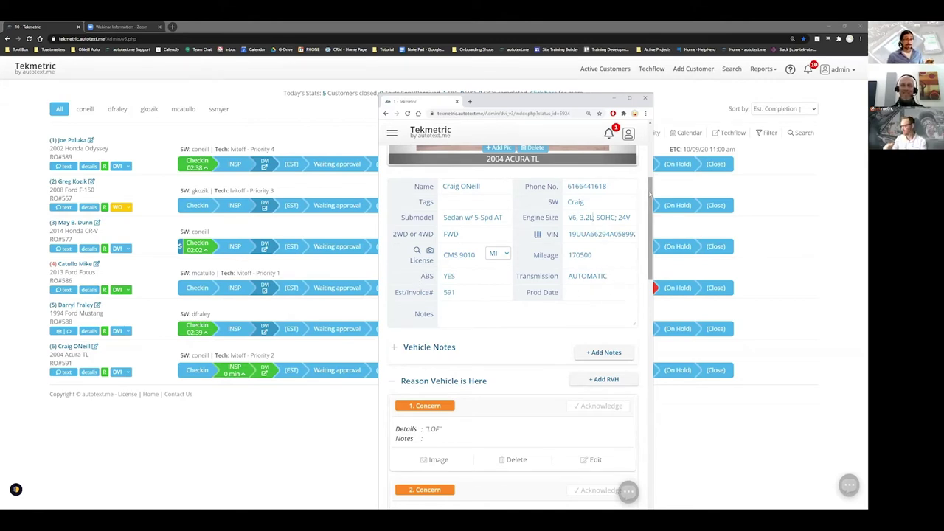
scroll(641, 206, "down", 15)
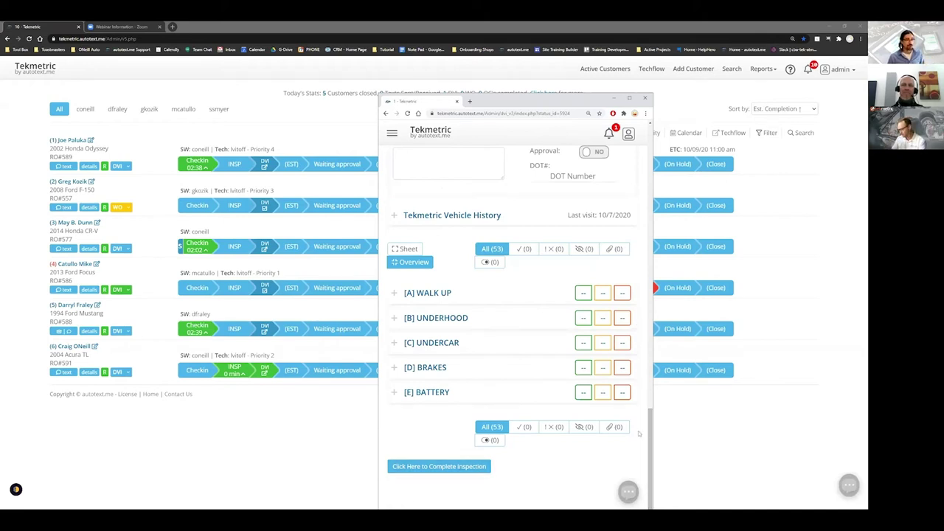
left_click_drag(649, 435, 658, 204)
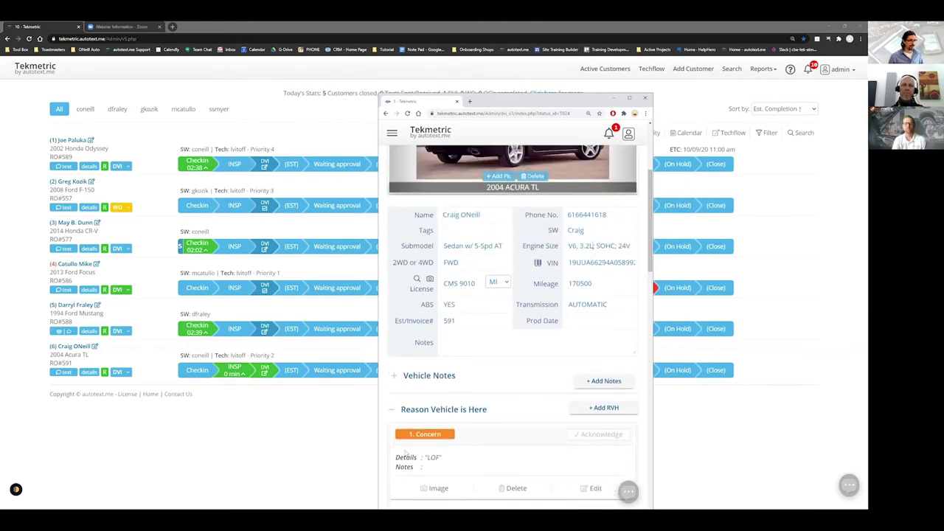
left_click(451, 468)
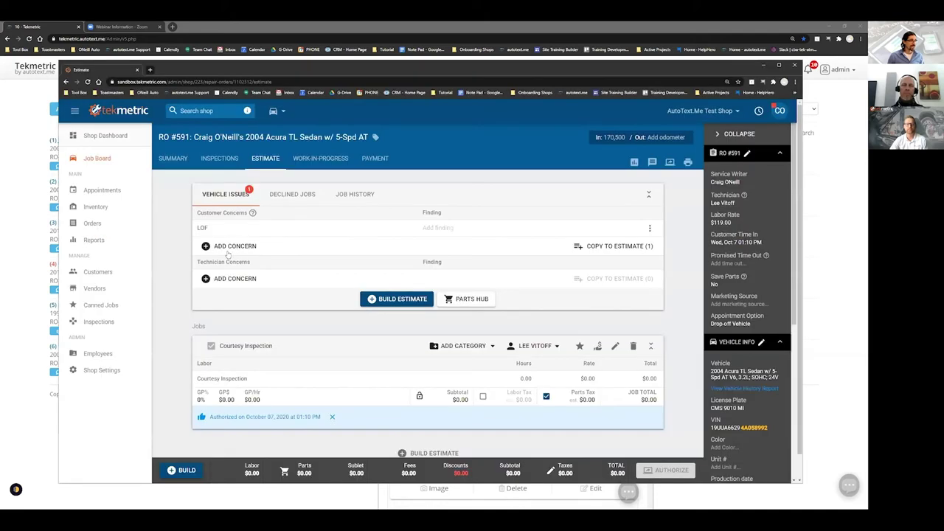
Close the Tekmetric estimate, acknowledge the LOF concern on the 2004 Acura TL's inspection, and move the inspection window aside.
left_click(199, 234)
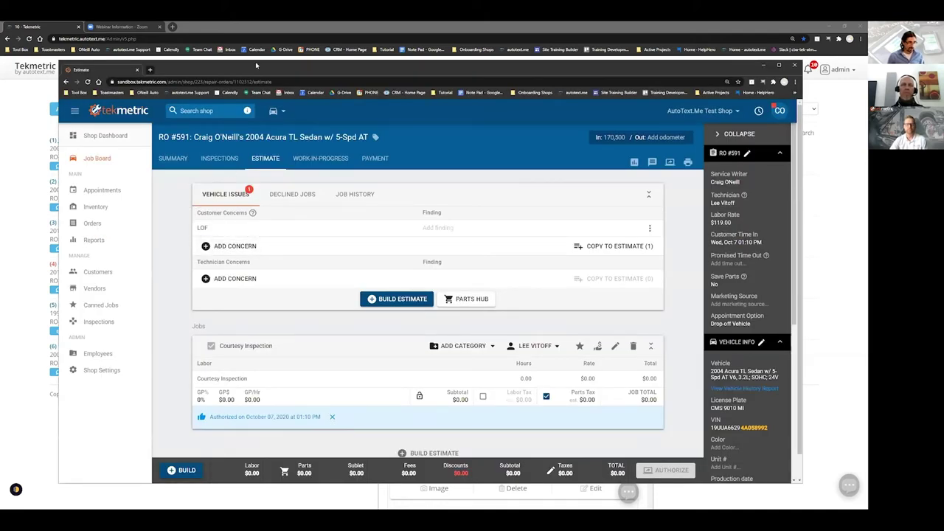
left_click(794, 64)
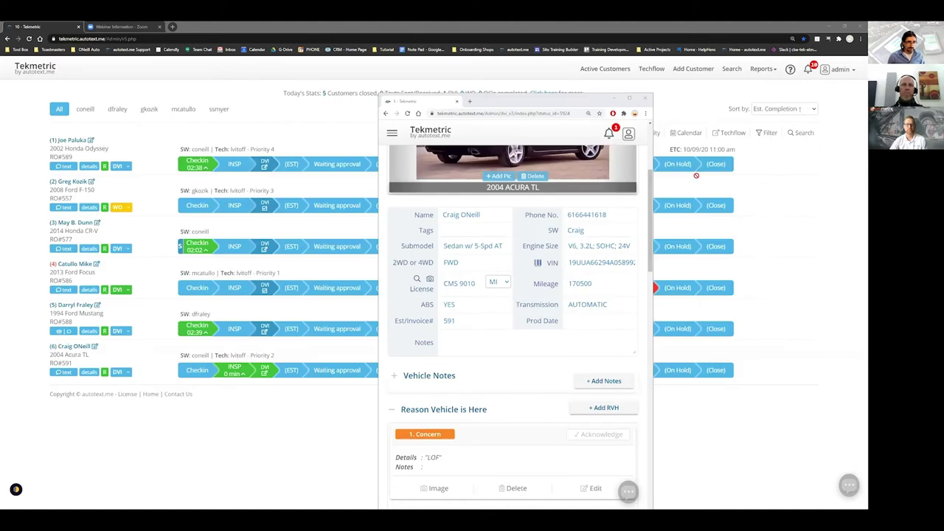
left_click(616, 435)
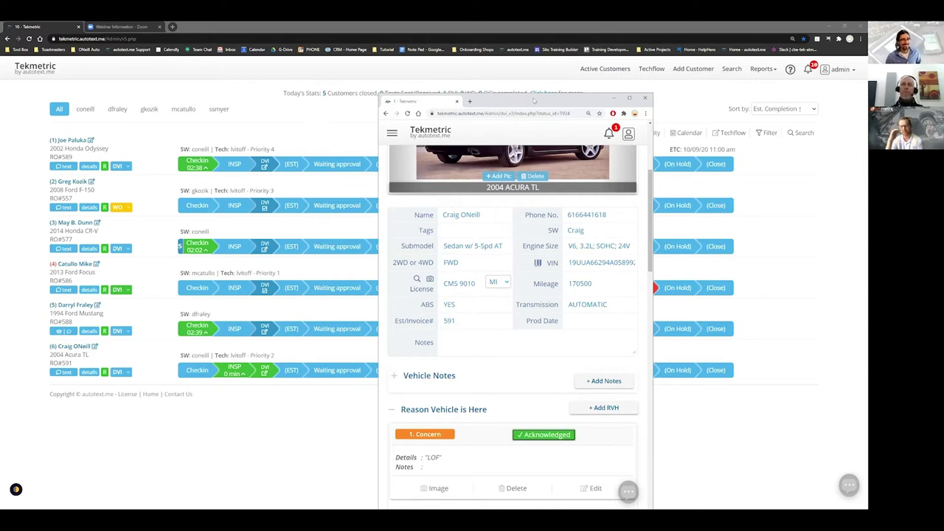
left_click_drag(533, 107, 941, 111)
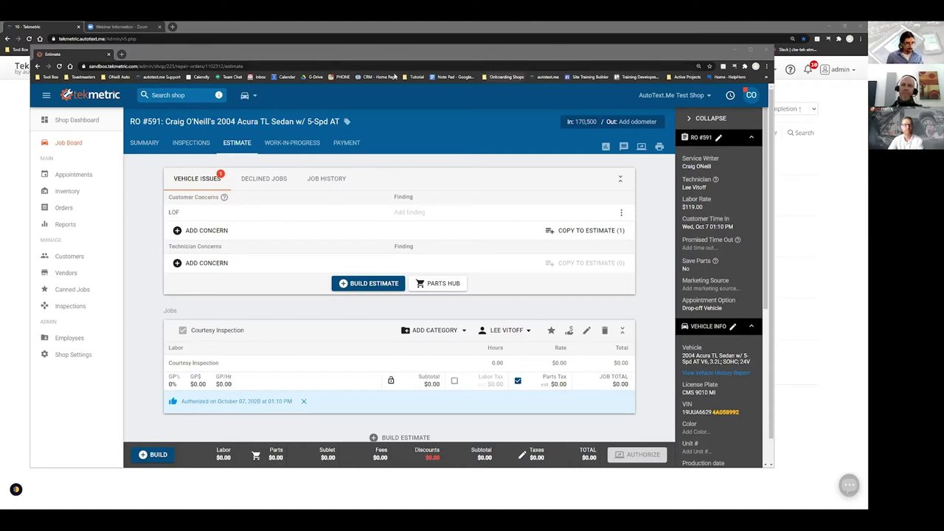
Return from the Tekmetric estimate to the 2004 Acura TL's inspection, complete it, and close its window.
left_click(201, 56)
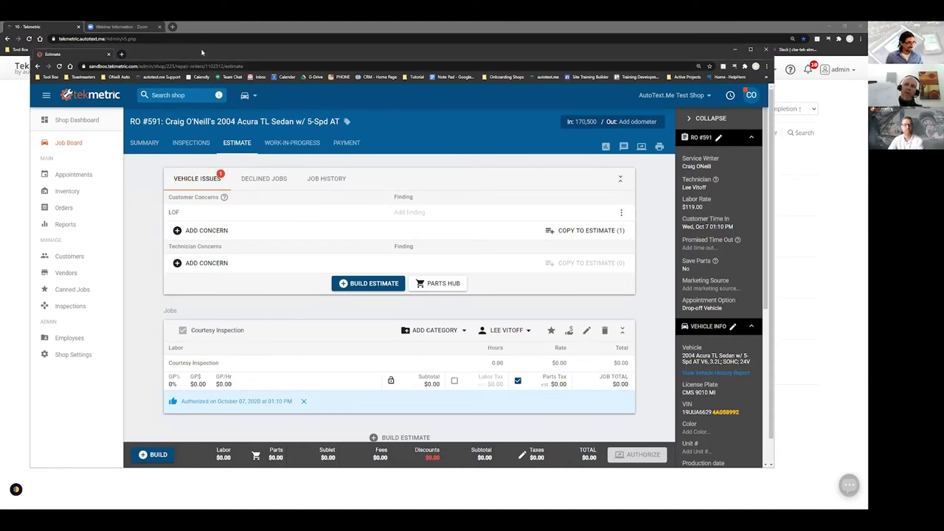
key("alt+Tab")
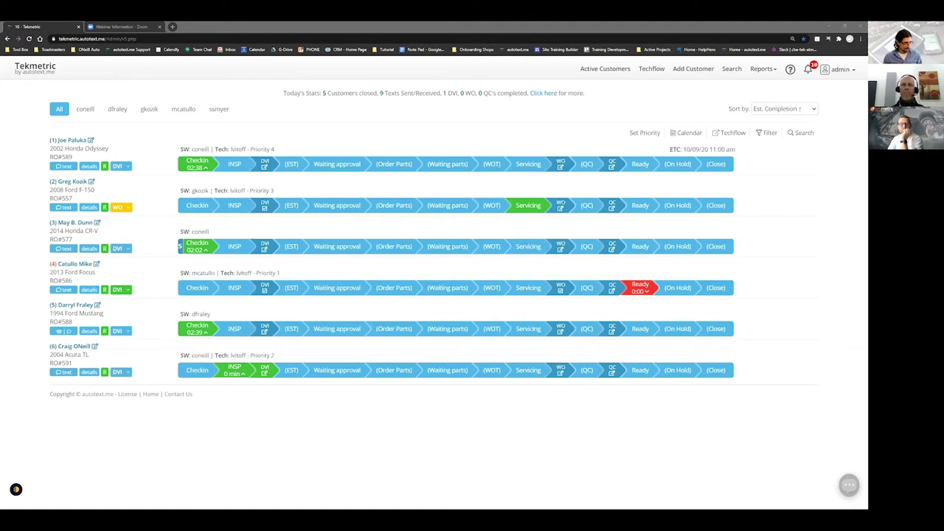
scroll(634, 336, "down", 6)
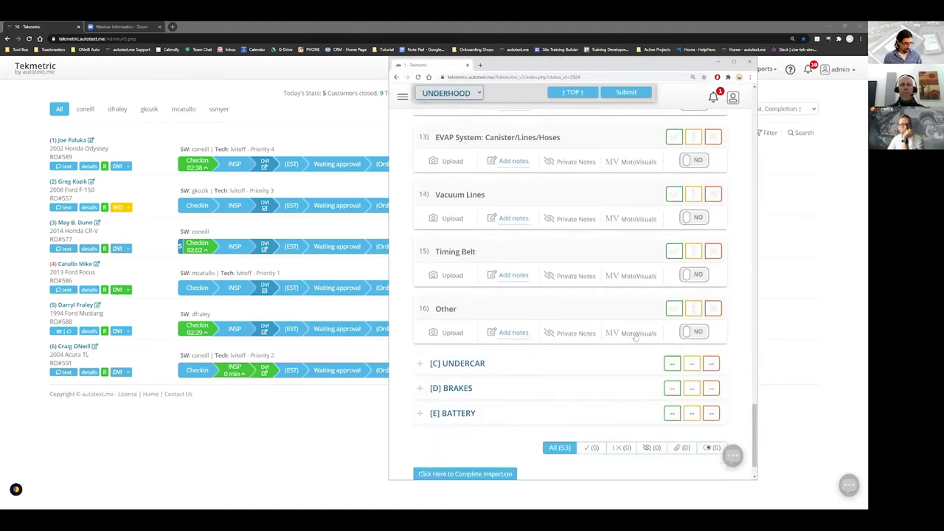
left_click(458, 475)
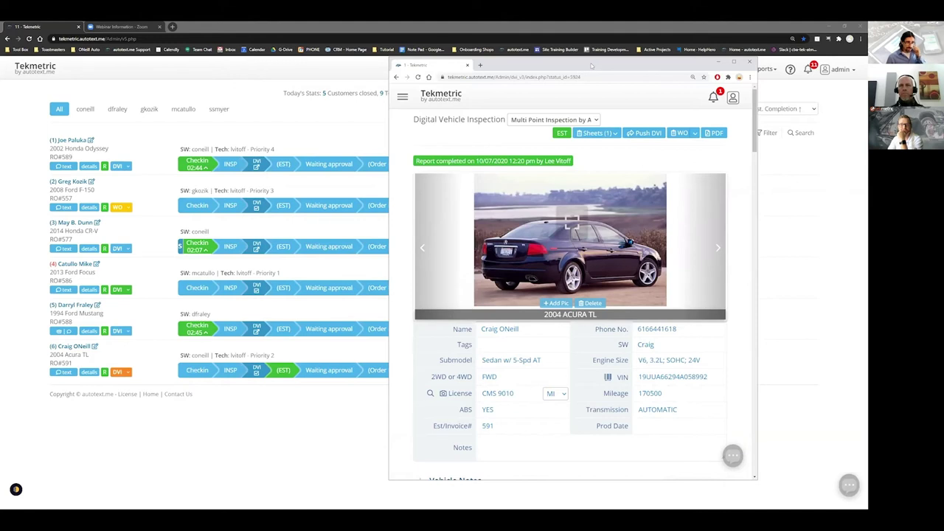
key("ctrl+w")
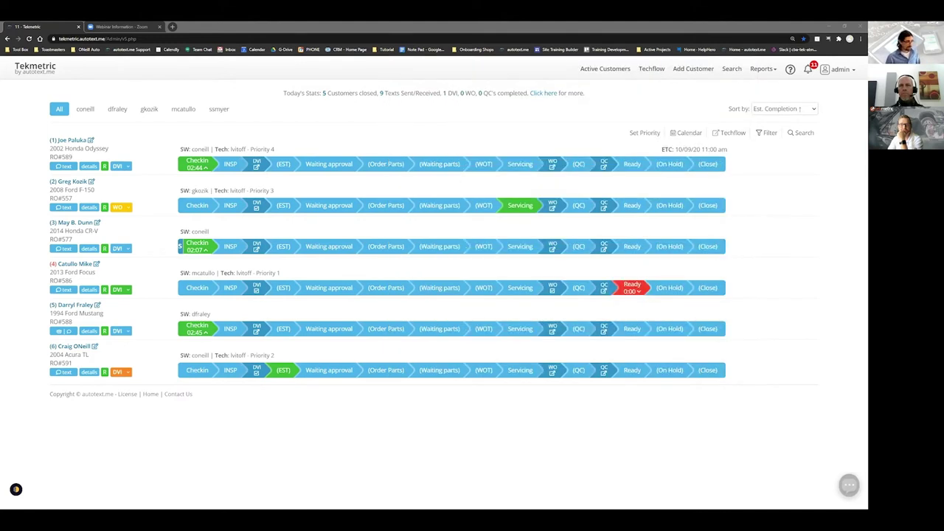
Open the 2002 Honda Odyssey's digital vehicle inspection from the dashboard and look over its tire, walk-up and underhood items.
left_click(258, 167)
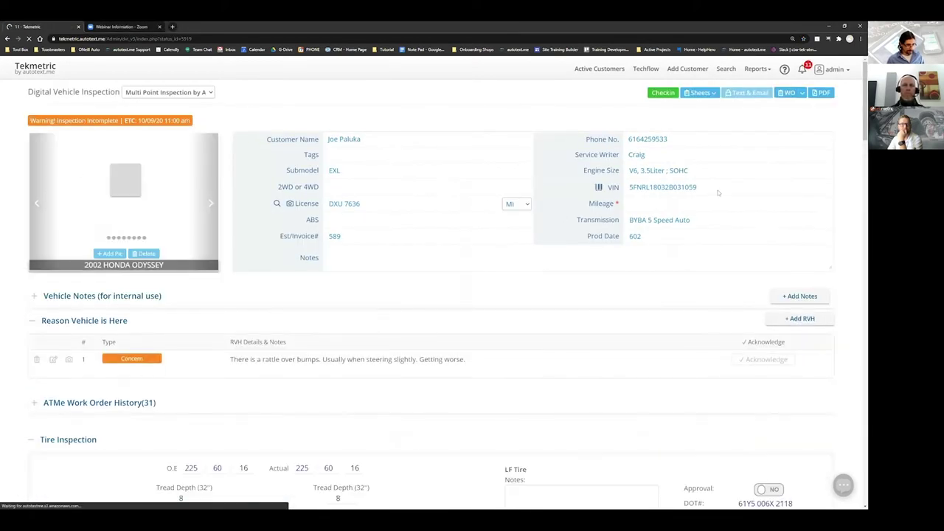
scroll(775, 177, "down", 4)
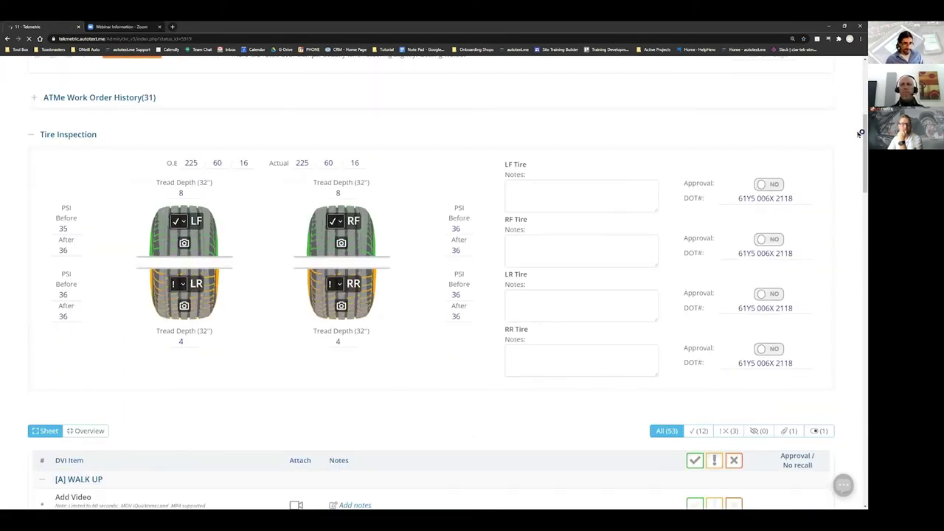
scroll(858, 126, "down", 6)
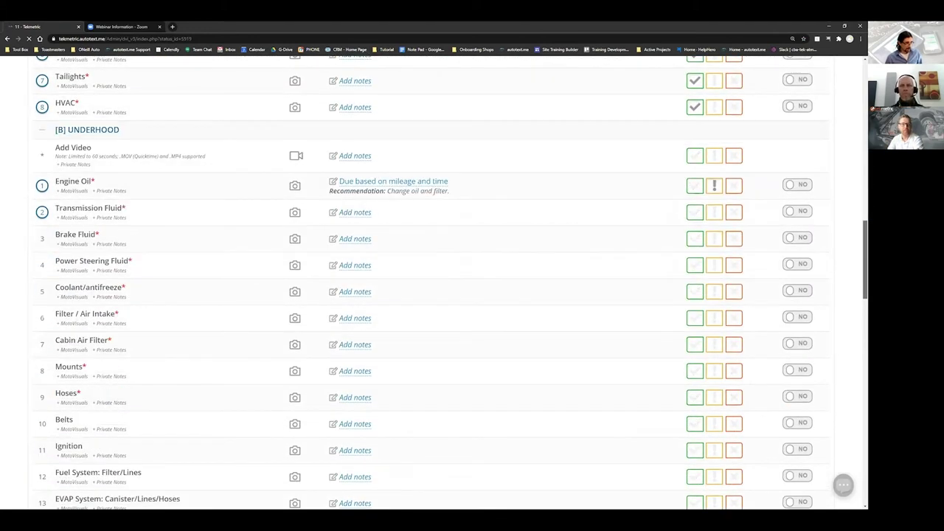
scroll(431, 295, "up", 1)
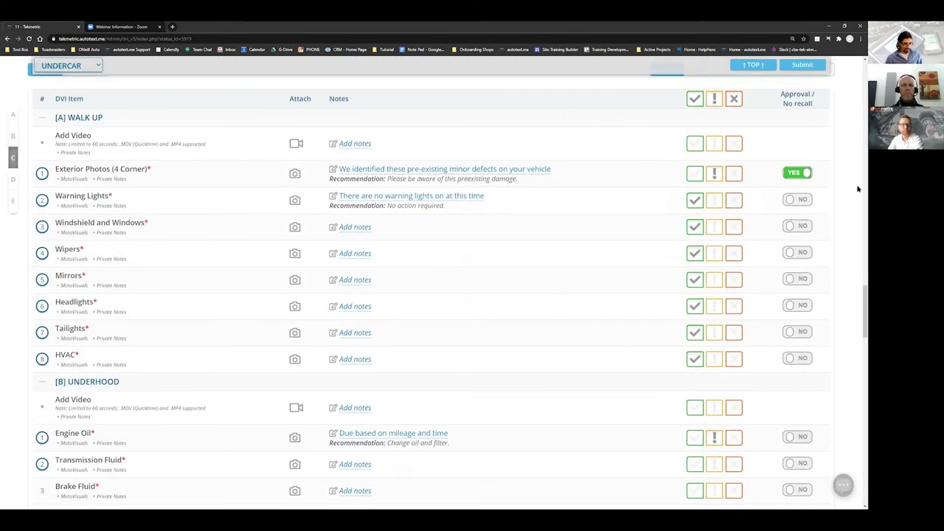
scroll(860, 200, "down", 1)
scroll(858, 218, "down", 2)
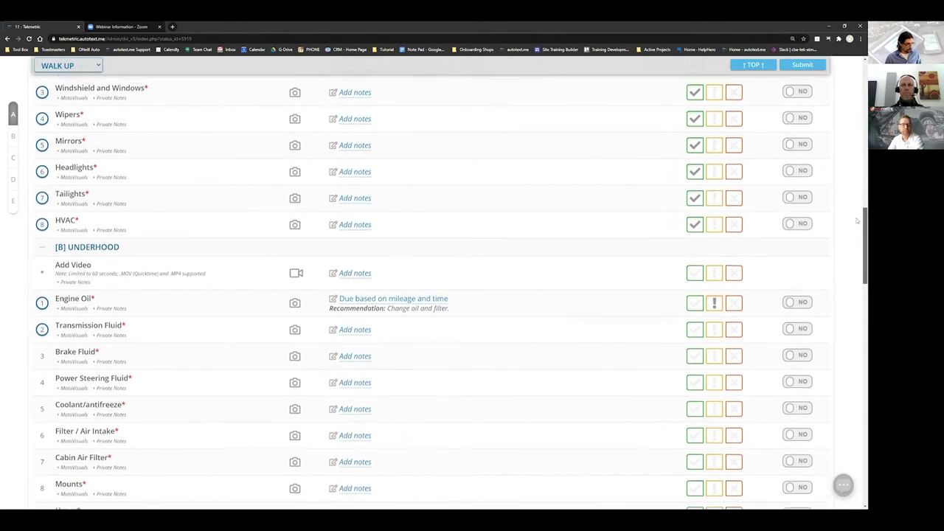
Save the predefined note "Fair condition, this should be serviced before it degrades further." on the underhood Transmission Fluid item.
left_click(354, 280)
left_click(357, 278)
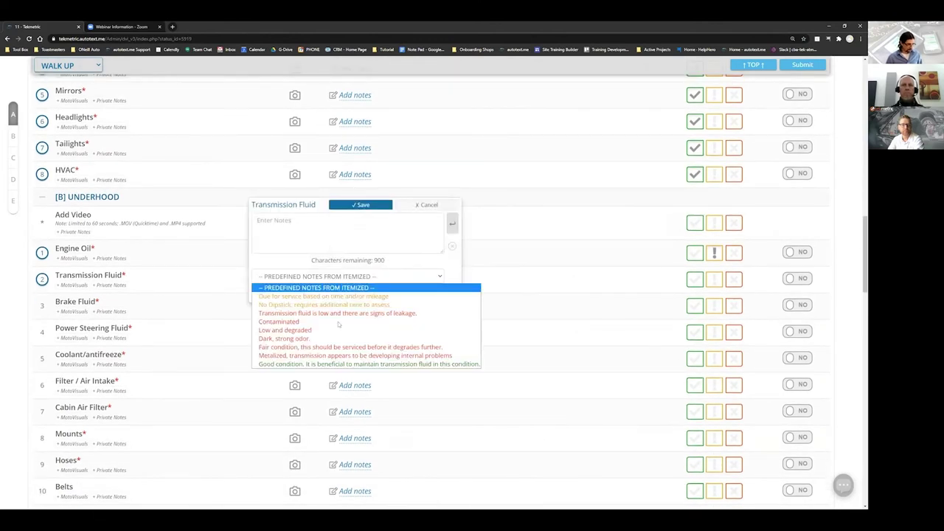
left_click(332, 346)
left_click(285, 326)
left_click(361, 204)
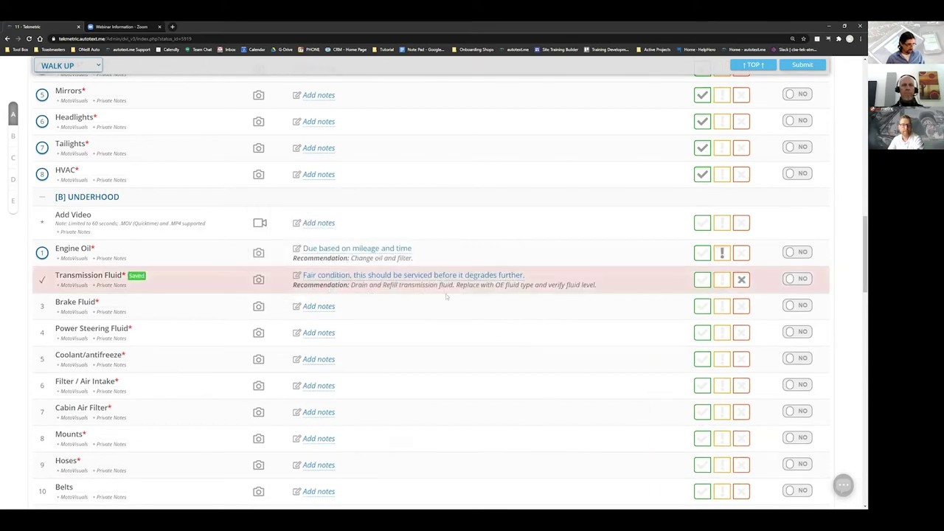
Attach a photo from the Test Shop folder to the Transmission Fluid item.
left_click(259, 280)
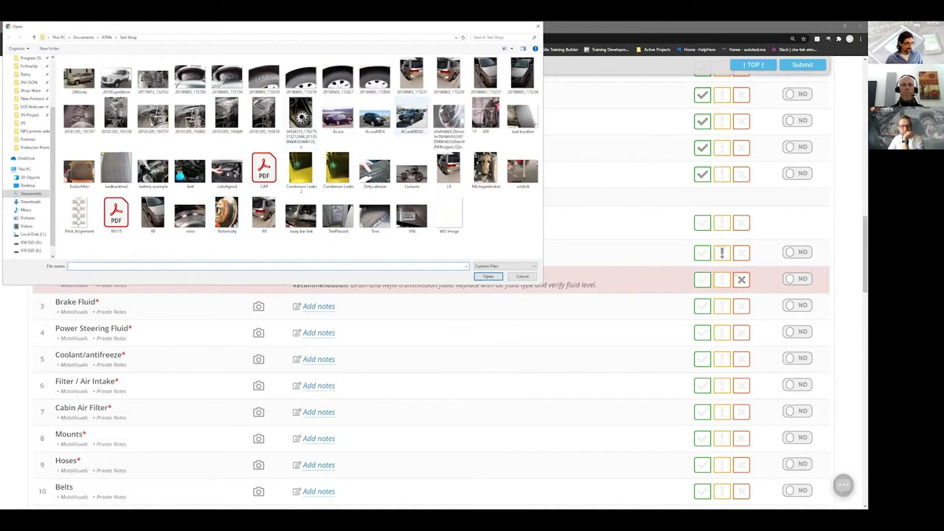
left_click(487, 121)
left_click(489, 276)
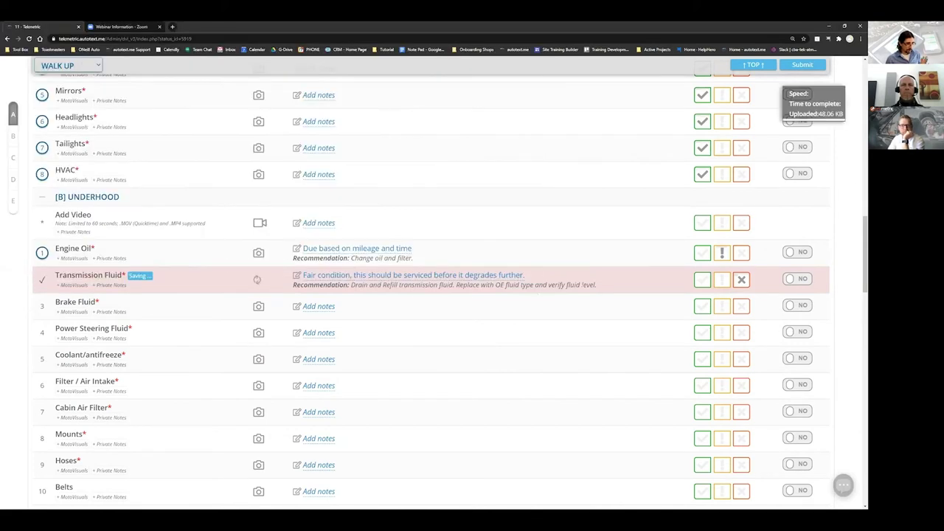
Try to complete the Honda Odyssey's inspection, then fill in the required mileage as 217500.
scroll(858, 228, "down", 20)
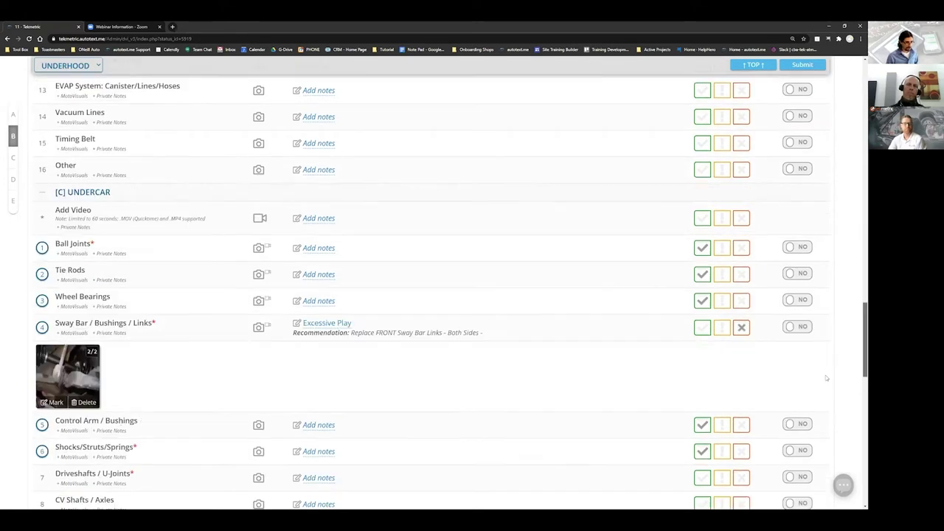
left_click(62, 460)
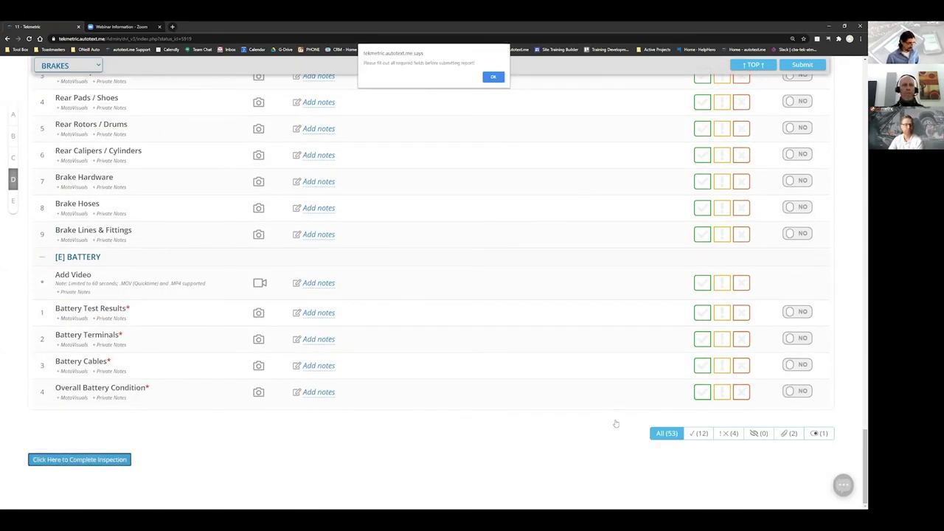
left_click(495, 80)
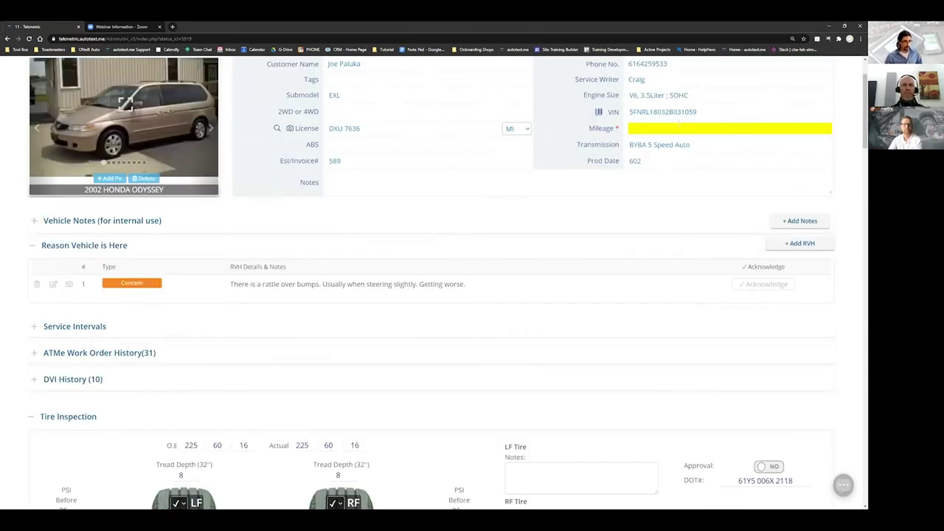
type("2175000")
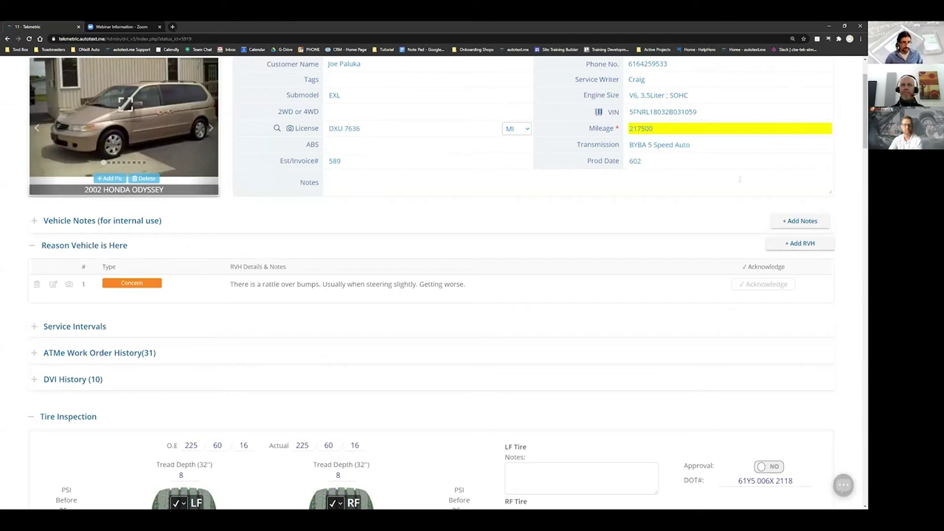
Try again to complete the inspection, then acknowledge the customer's concern about a rattle over bumps.
scroll(639, 313, "down", 4)
scroll(639, 313, "down", 20)
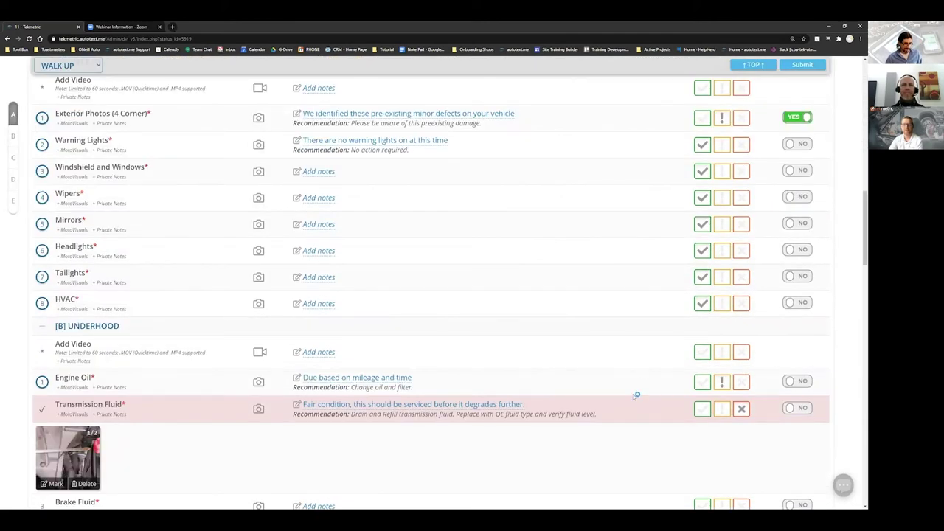
scroll(46, 466, "down", 10)
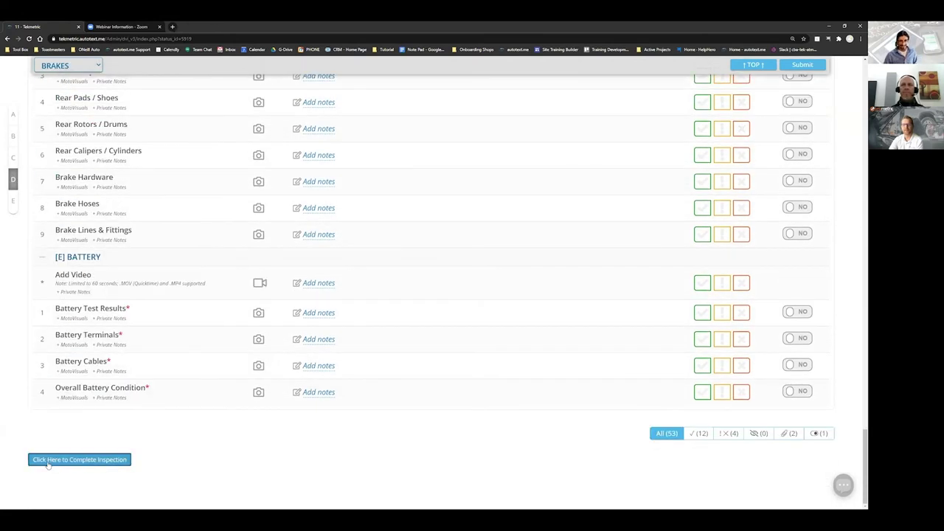
left_click(48, 461)
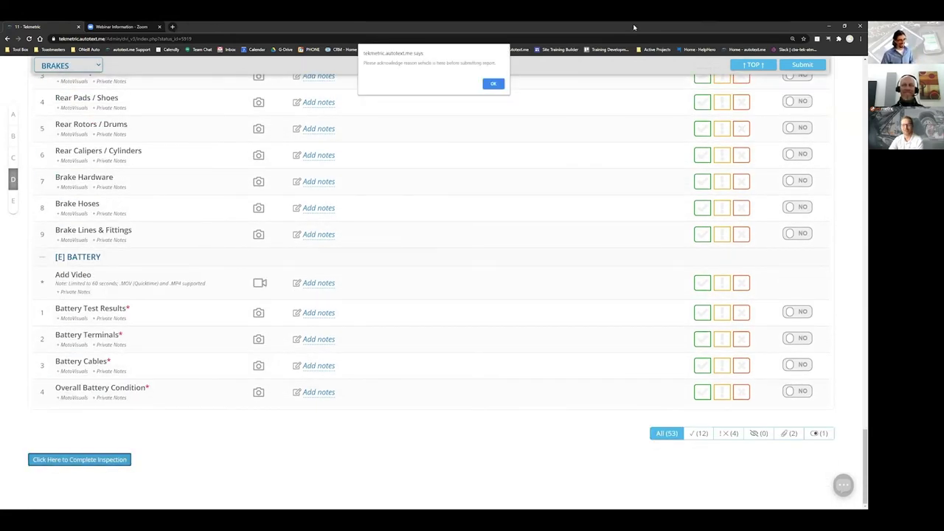
left_click(494, 83)
left_click(766, 103)
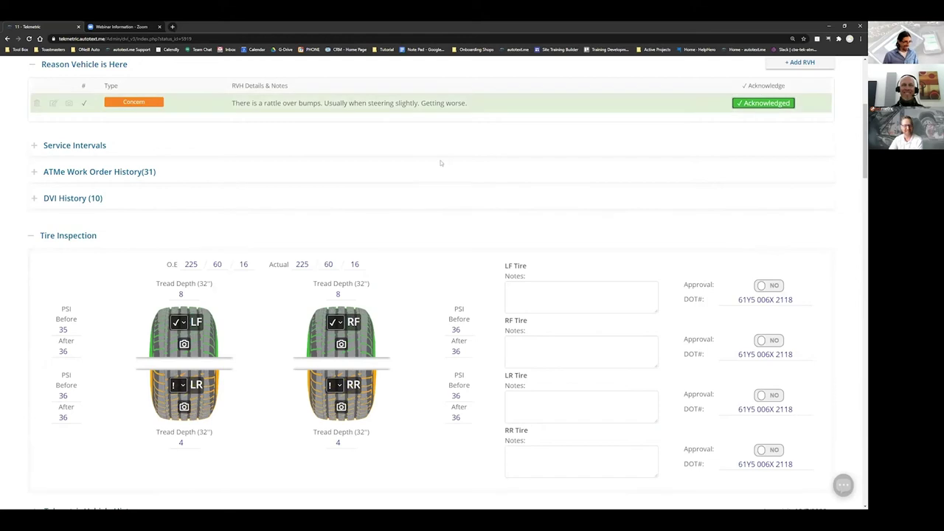
Tag the Sway Bar / Bushings / Links inspection item to the rattle concern and update the concern.
scroll(854, 145, "down", 5)
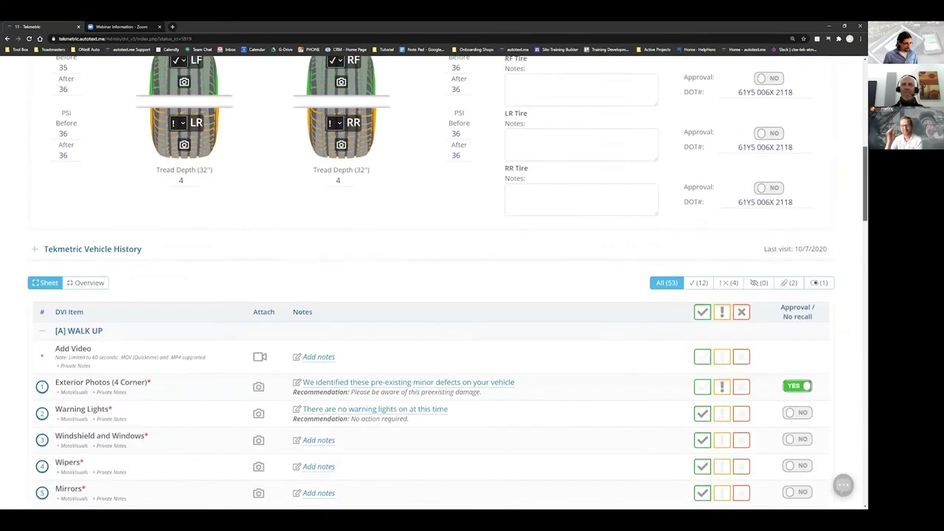
scroll(442, 295, "down", 10)
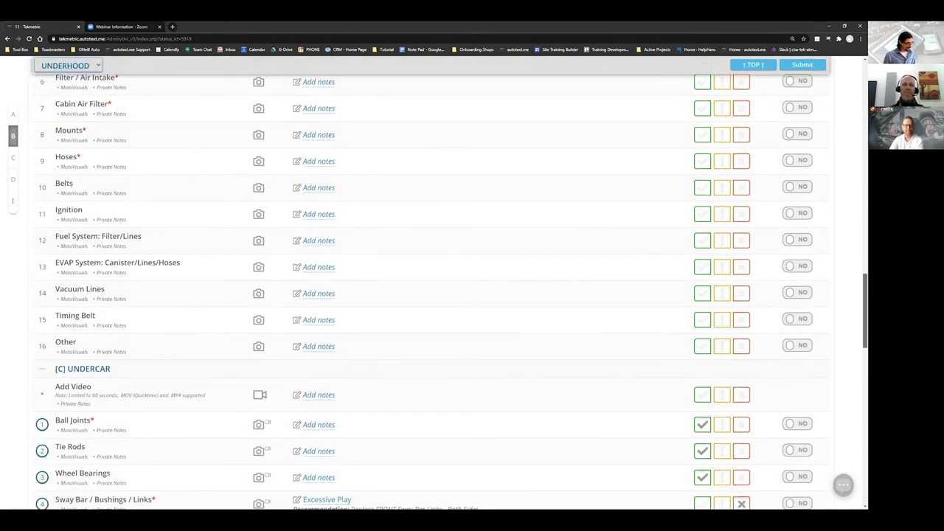
scroll(145, 189, "down", 6)
scroll(146, 190, "up", 2)
left_click_drag(863, 375, 854, 155)
scroll(157, 156, "up", 5)
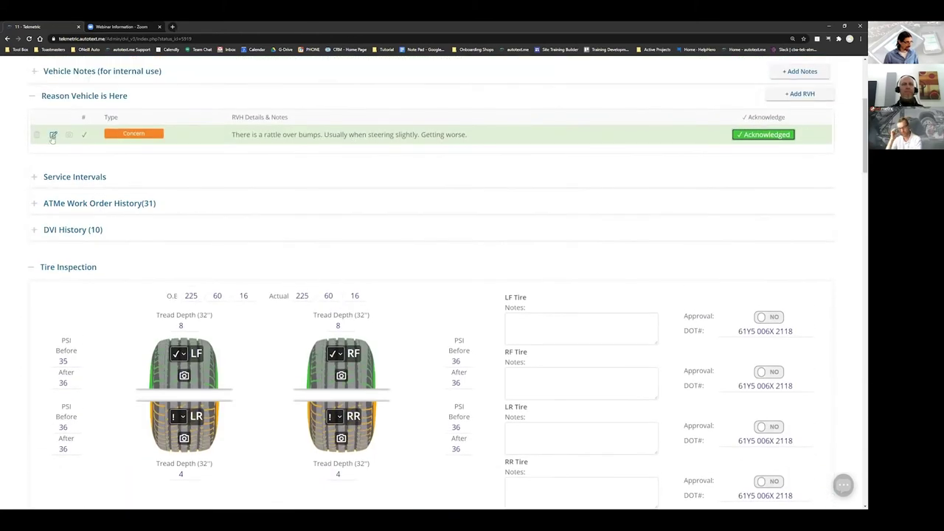
left_click(156, 147)
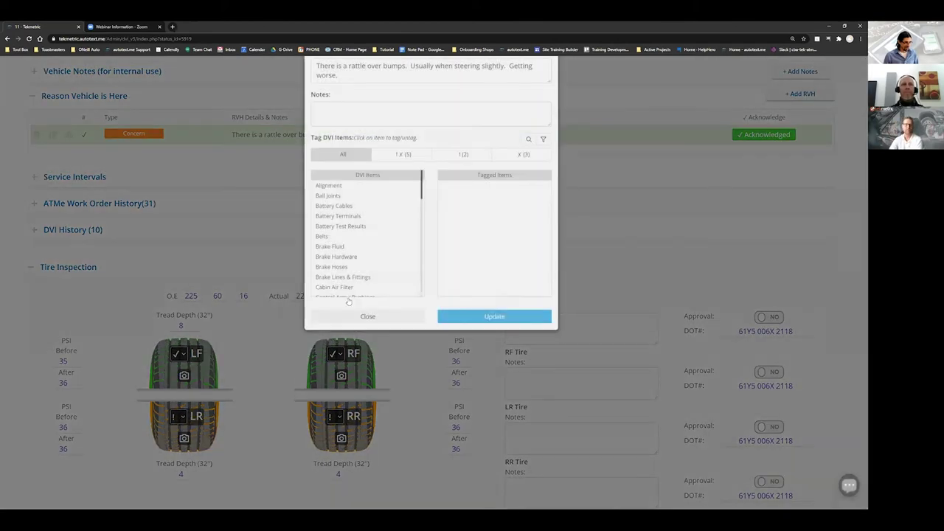
left_click(371, 293)
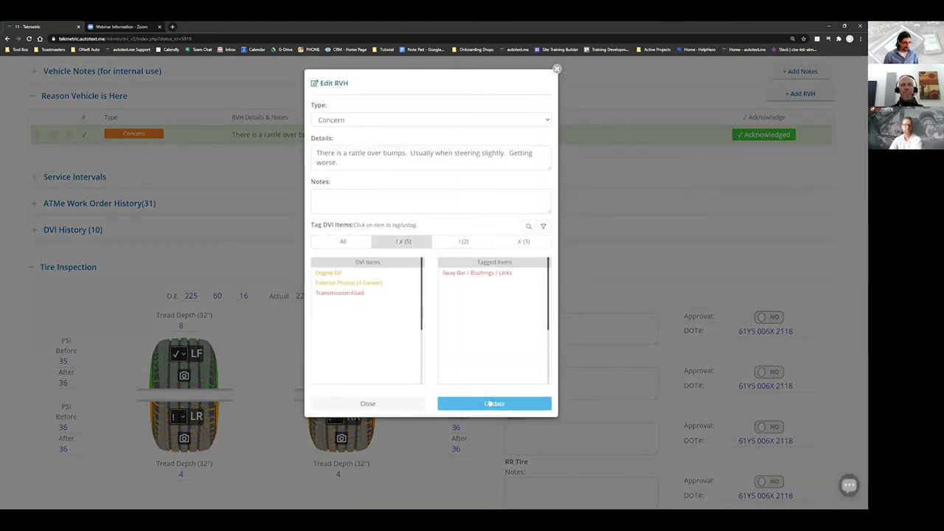
left_click(493, 404)
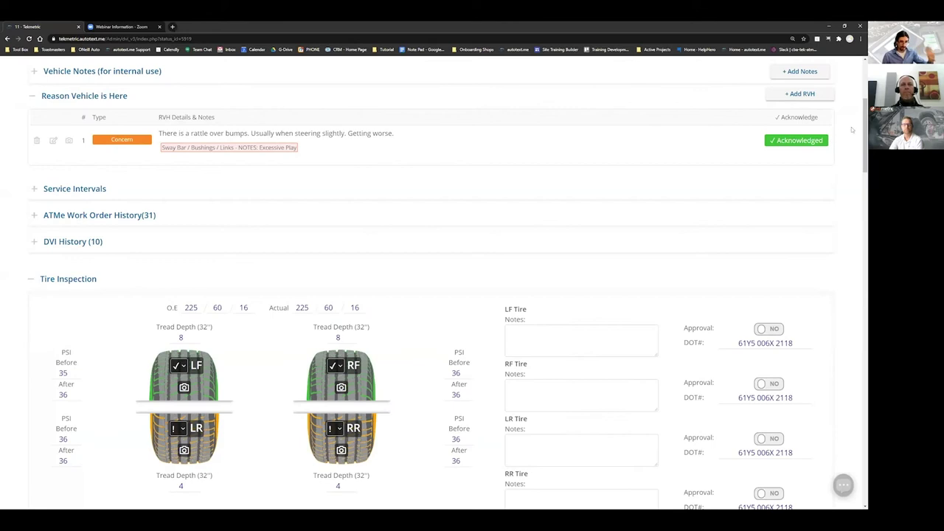
Complete the 2002 Honda Odyssey's digital vehicle inspection.
scroll(858, 222, "up", 5)
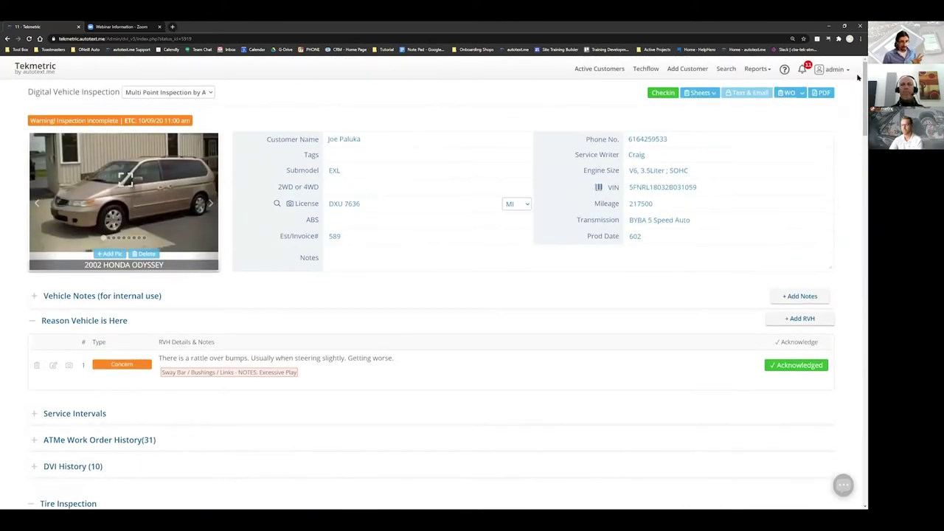
scroll(856, 333, "down", 1)
scroll(855, 333, "down", 20)
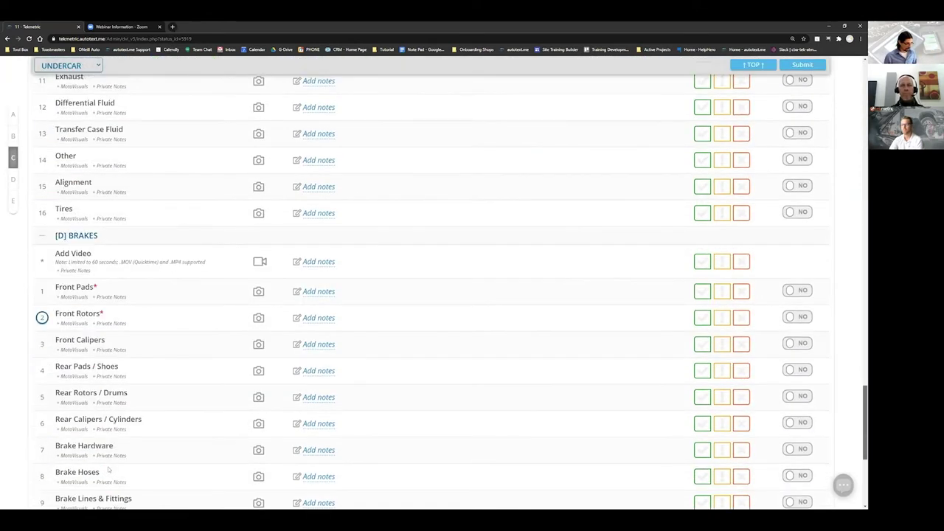
left_click(111, 460)
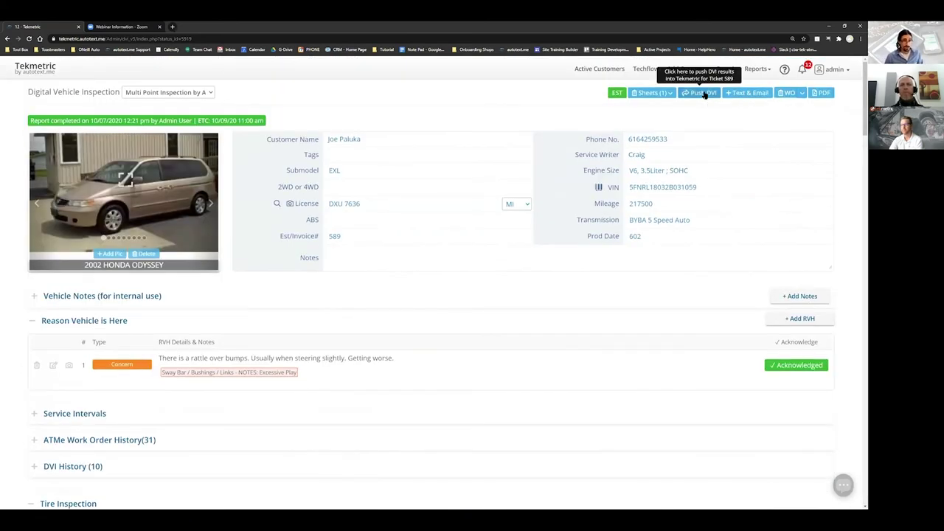
Push the 2002 Honda Odyssey's inspection results into Tekmetric, then switch to Tekmetric and open that vehicle's repair order inspections.
left_click(705, 94)
left_click(704, 95)
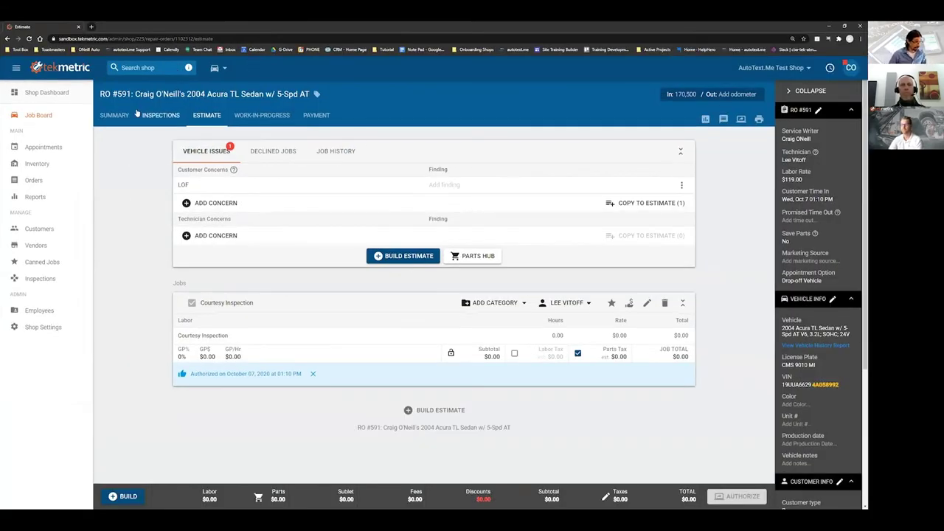
left_click(38, 115)
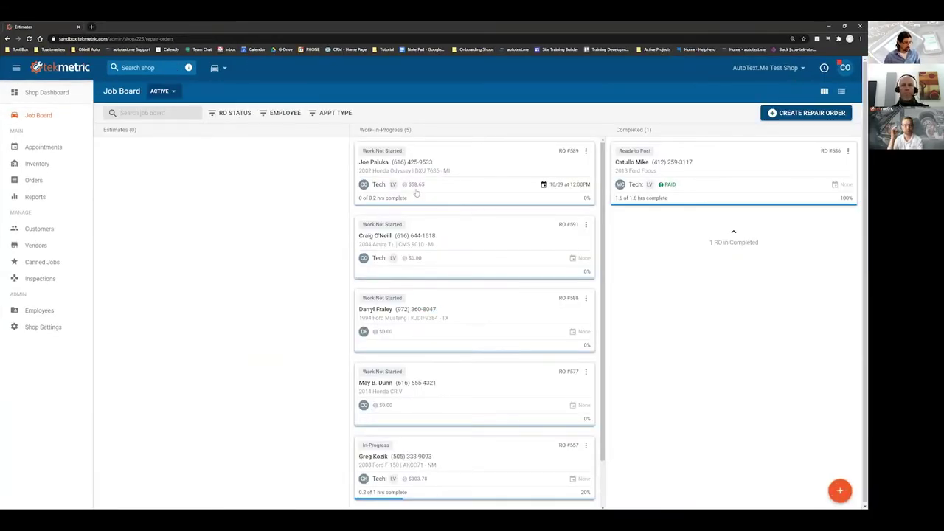
left_click(421, 171)
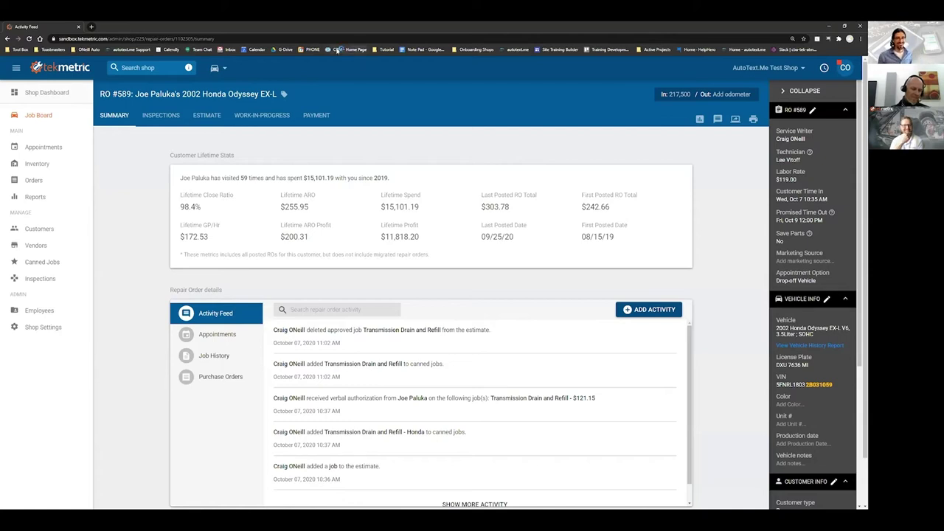
left_click(162, 124)
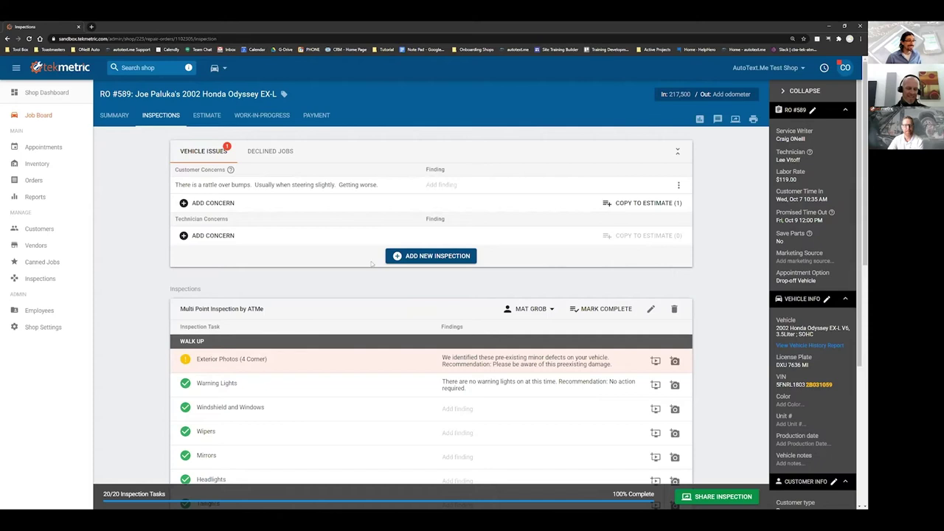
Review the pushed Multi Point Inspection's ratings, findings and photos across its Walk Up, Underhood and Undercar sections.
scroll(310, 340, "down", 3)
scroll(303, 252, "down", 2)
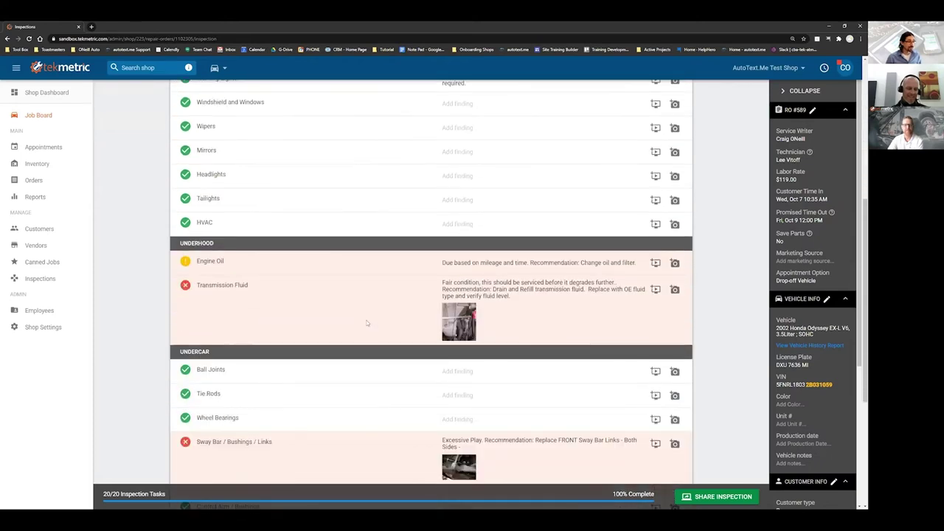
left_click(450, 284)
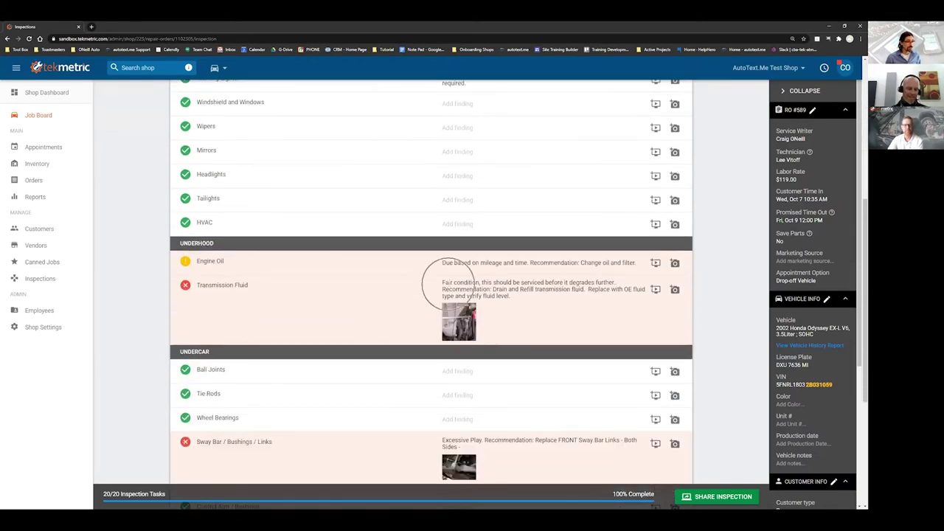
scroll(454, 283, "down", 2)
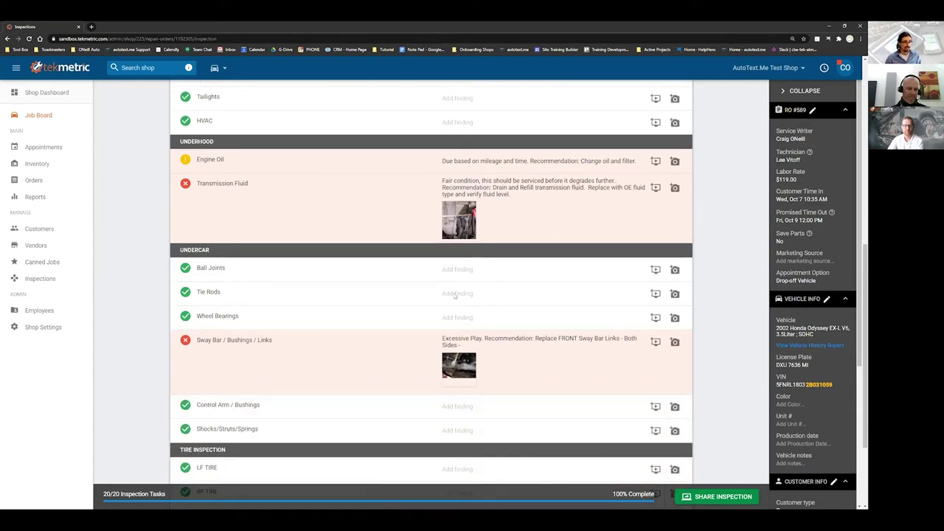
scroll(536, 309, "up", 6)
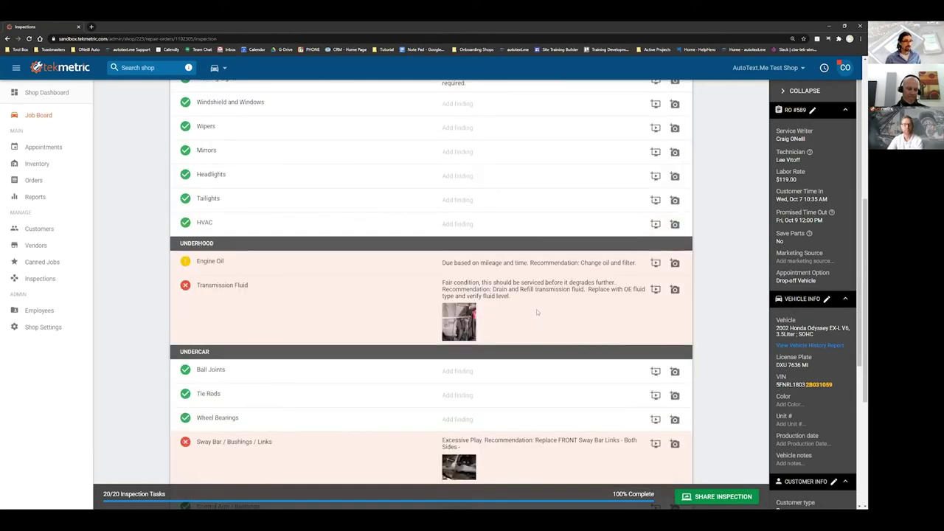
scroll(574, 256, "up", 2)
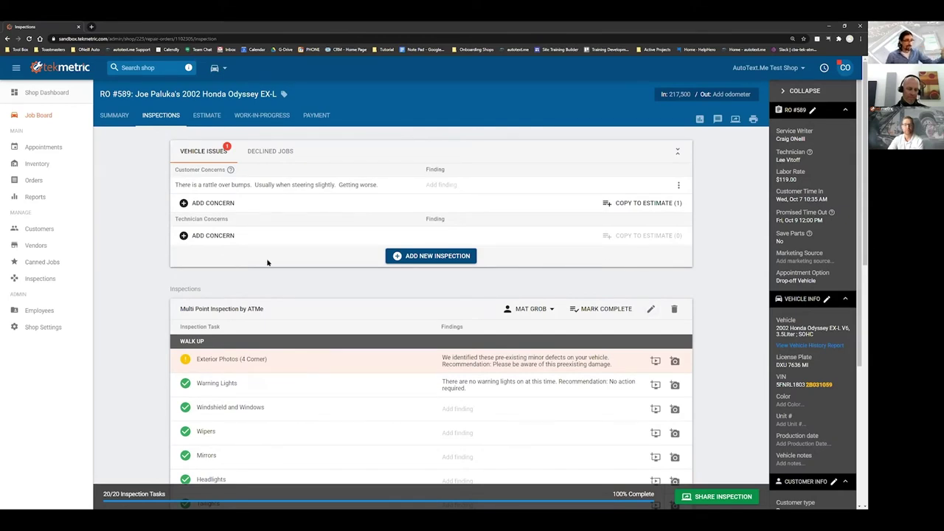
Open the Multi Point Inspection for editing and save it to carry findings into technician concerns, then open the repair order's estimate.
left_click(650, 308)
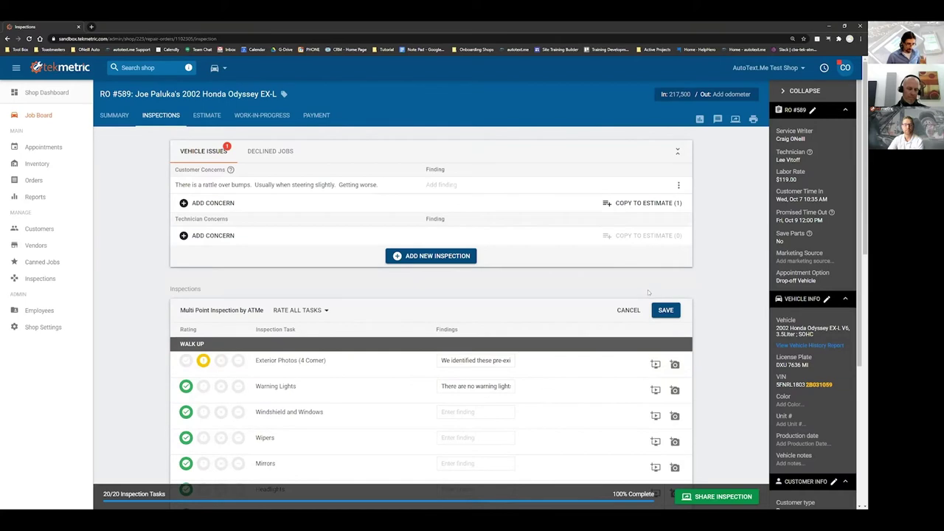
left_click(665, 311)
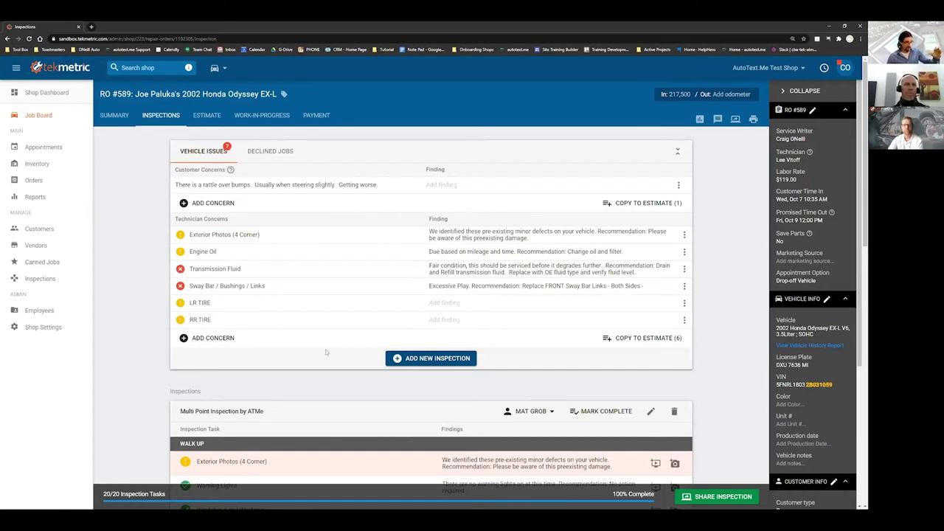
left_click(207, 115)
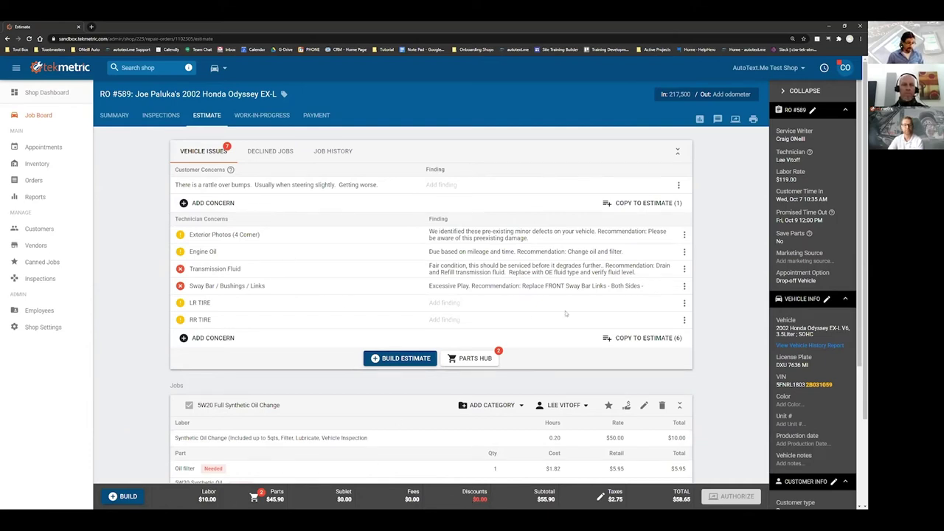
Add the canned job Transmission Drain and Refill - Honda to the estimate from the Transmission Fluid technician concern.
left_click(684, 269)
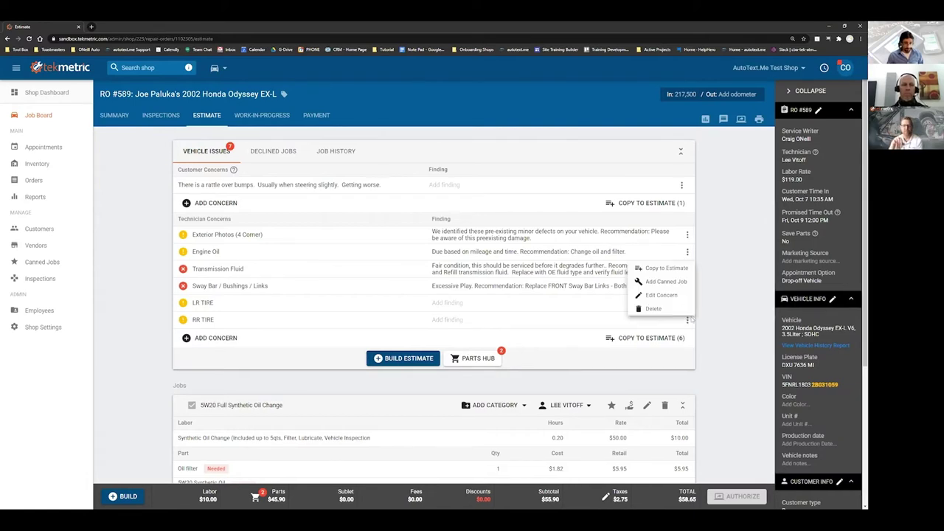
left_click(716, 256)
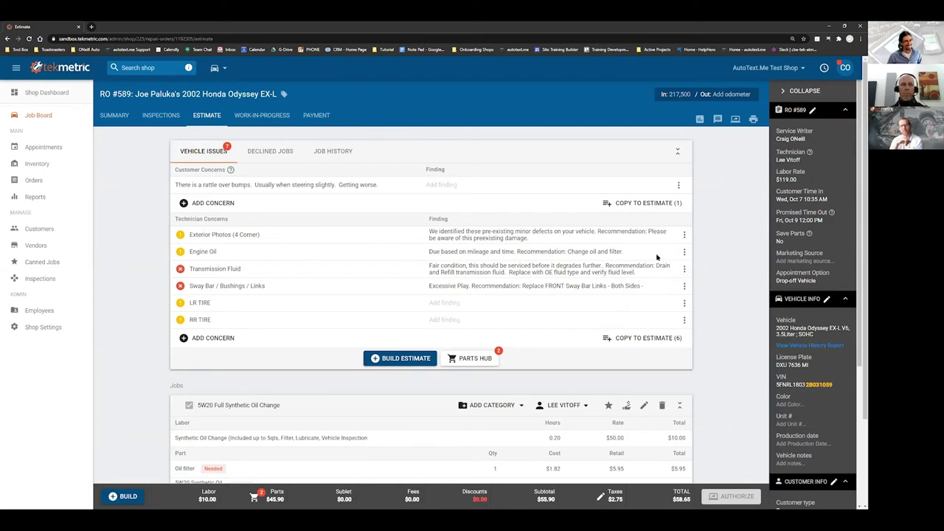
left_click(685, 270)
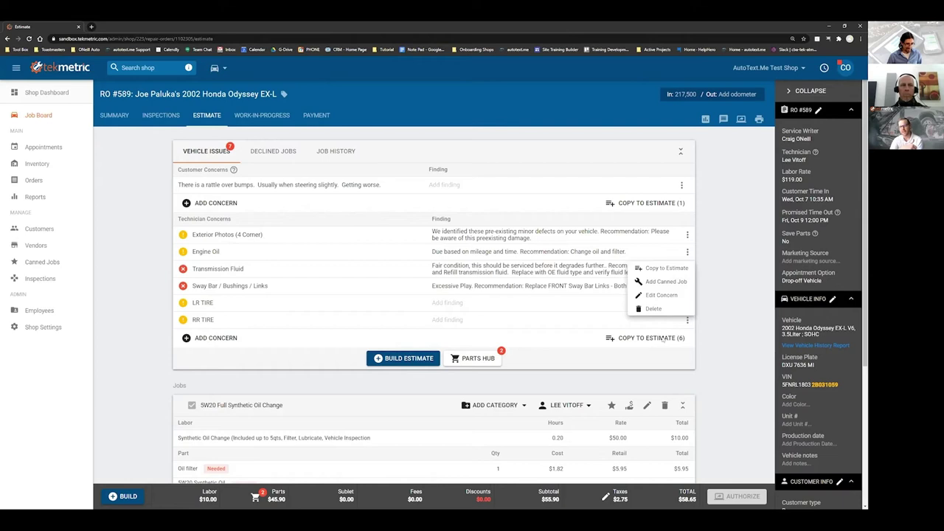
left_click(666, 281)
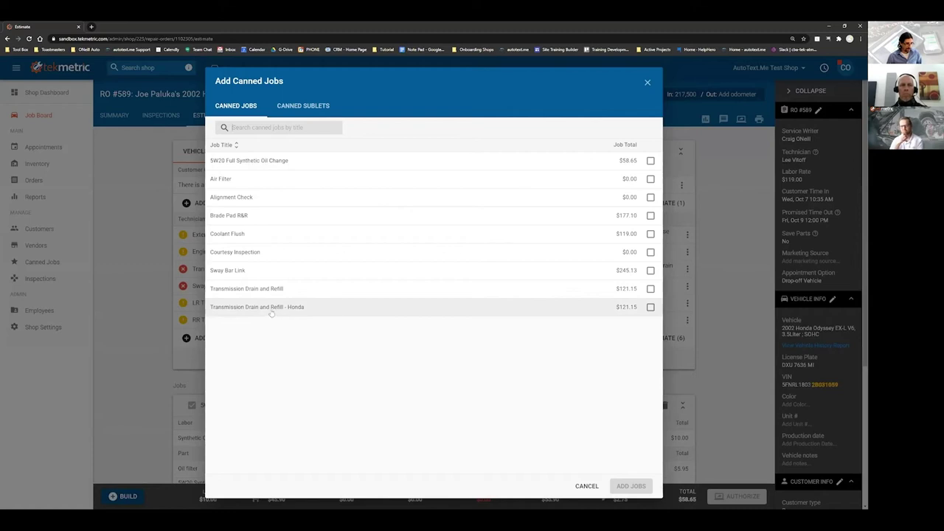
left_click(650, 307)
left_click(626, 486)
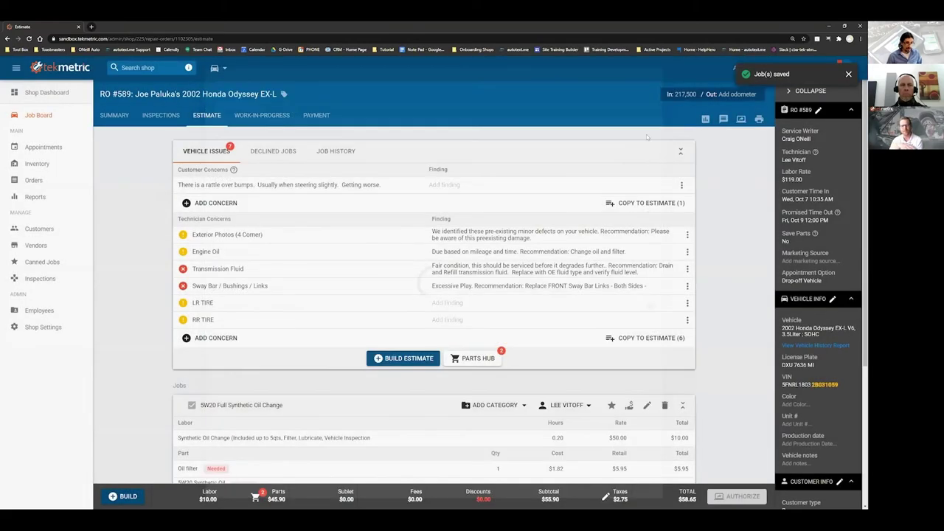
scroll(647, 137, "down", 3)
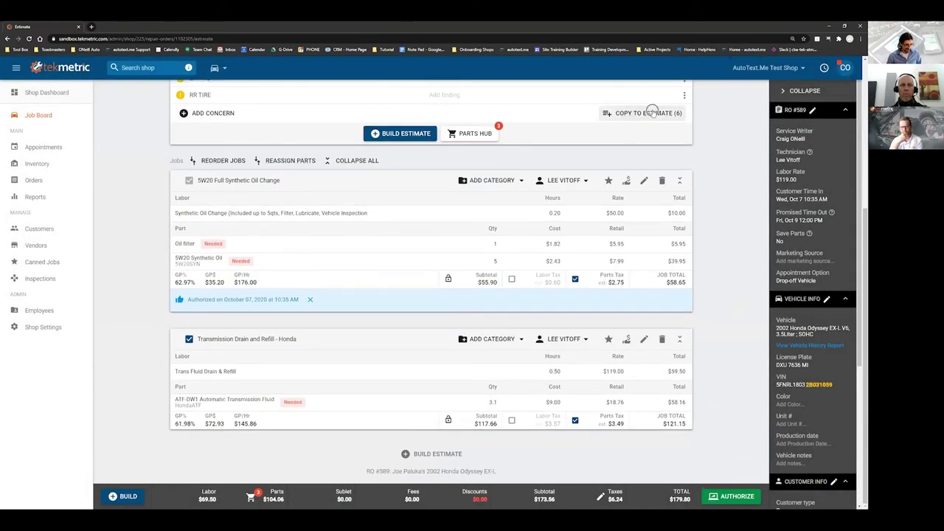
Add the canned job Sway Bar Link to the estimate from the Sway Bar / Bushings / Links concern.
scroll(649, 115, "up", 3)
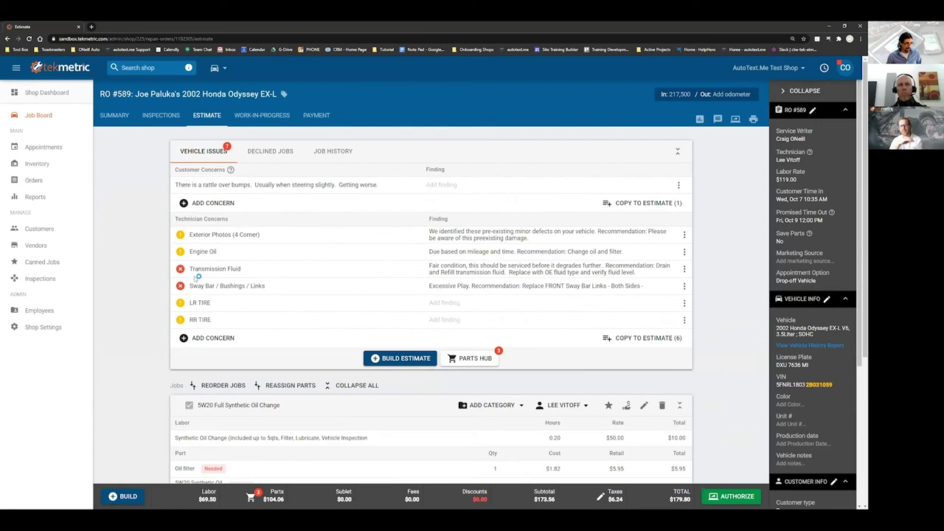
left_click(685, 286)
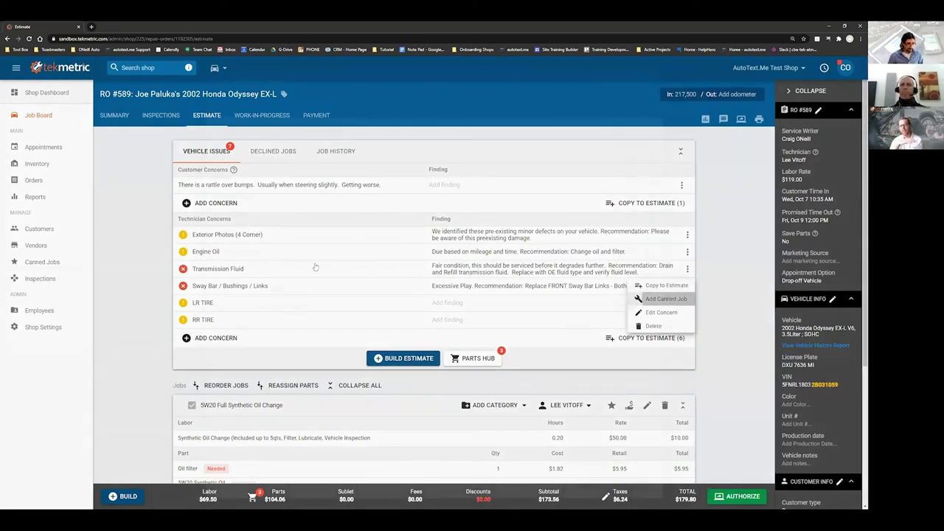
left_click(660, 299)
left_click(649, 271)
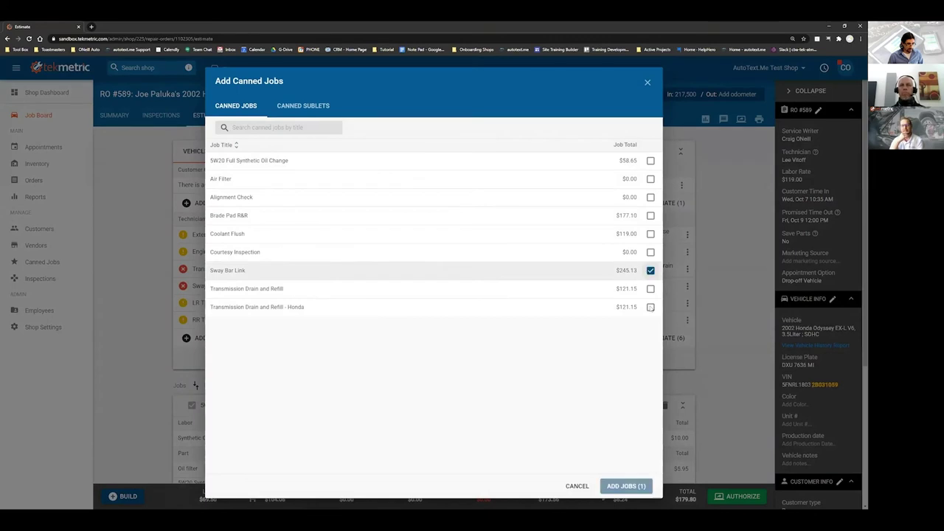
left_click(644, 484)
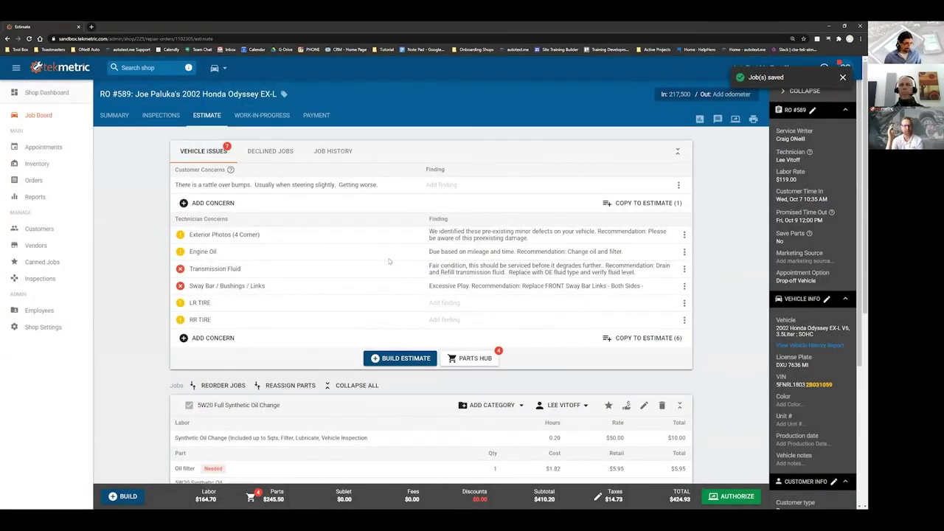
scroll(390, 261, "down", 5)
scroll(693, 479, "down", 2)
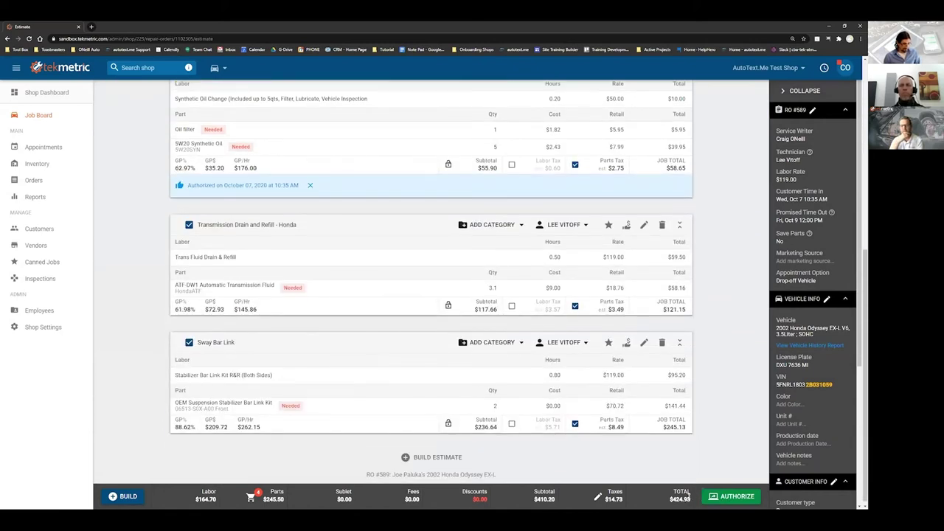
Add the canned job 5W20 Full Synthetic Oil Change from the Engine Oil concern, then look over the estimate's jobs.
scroll(694, 300, "up", 4)
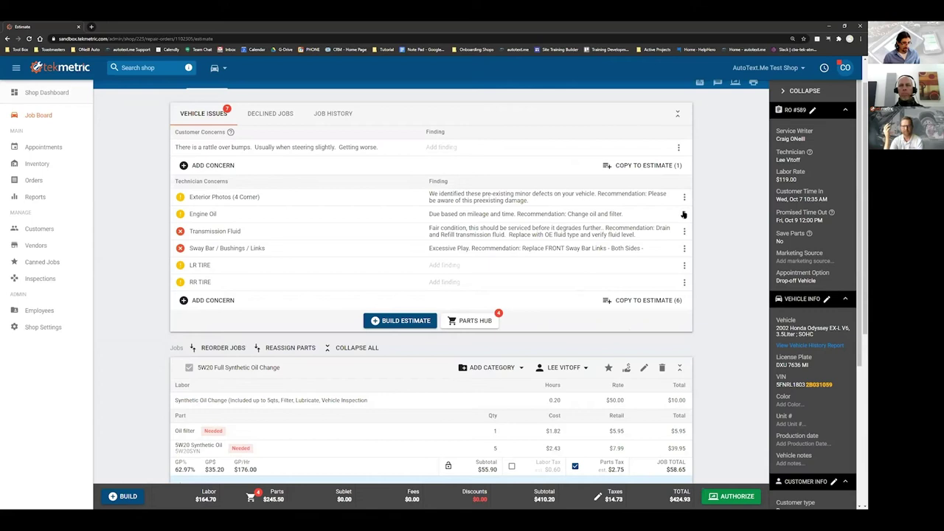
left_click(684, 214)
left_click(664, 226)
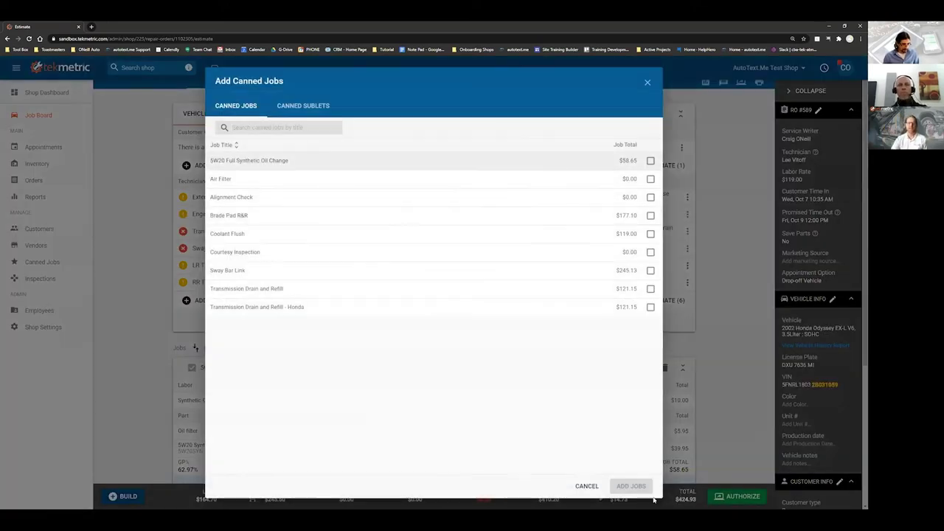
left_click(650, 160)
left_click(641, 487)
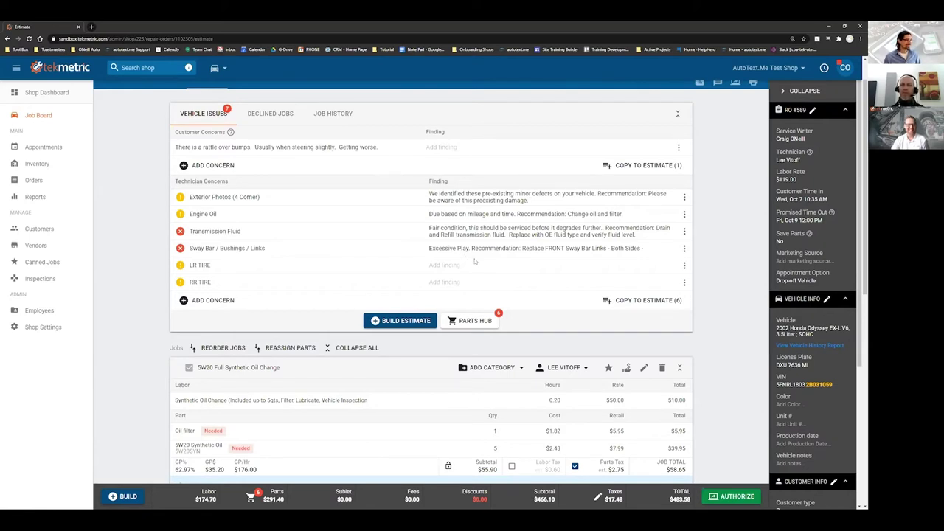
scroll(534, 249, "down", 4)
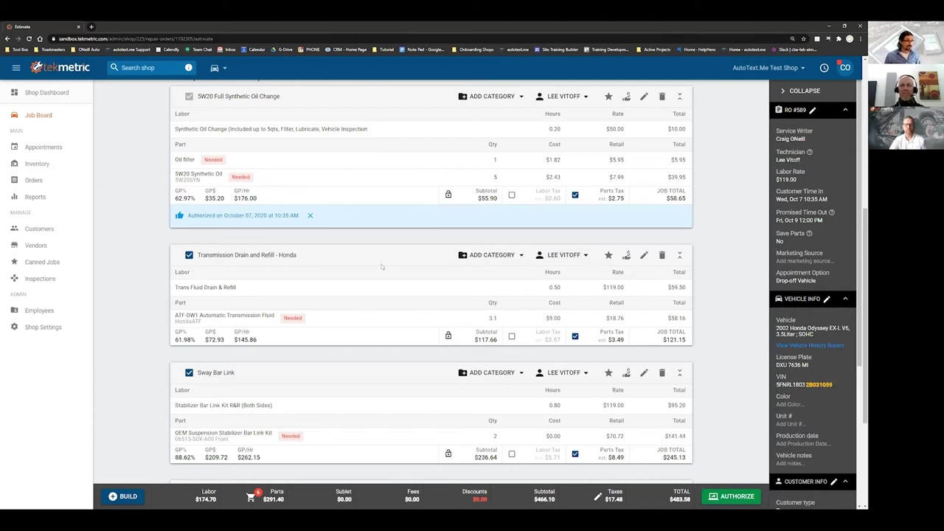
scroll(762, 393, "up", 5)
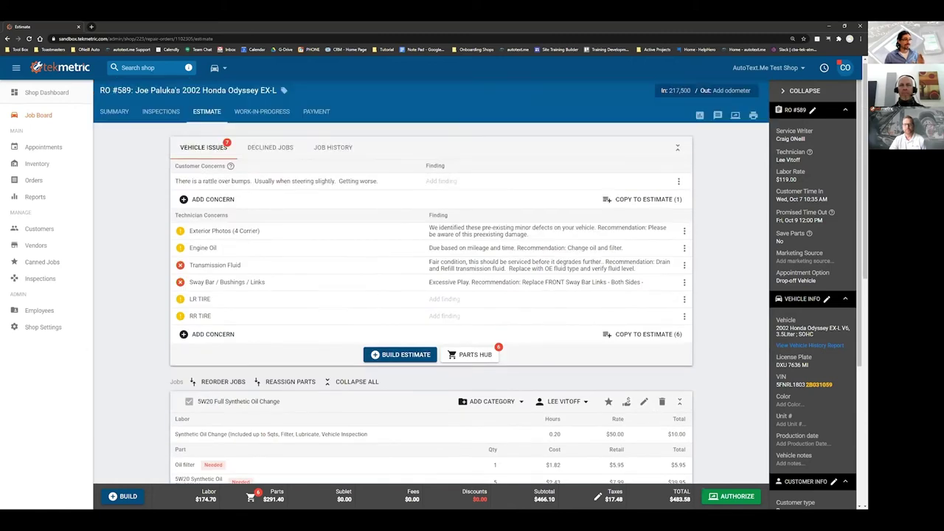
Switch back to the Odyssey's digital vehicle inspection in autotext.me and close the Webinar Information page.
left_click(56, 115)
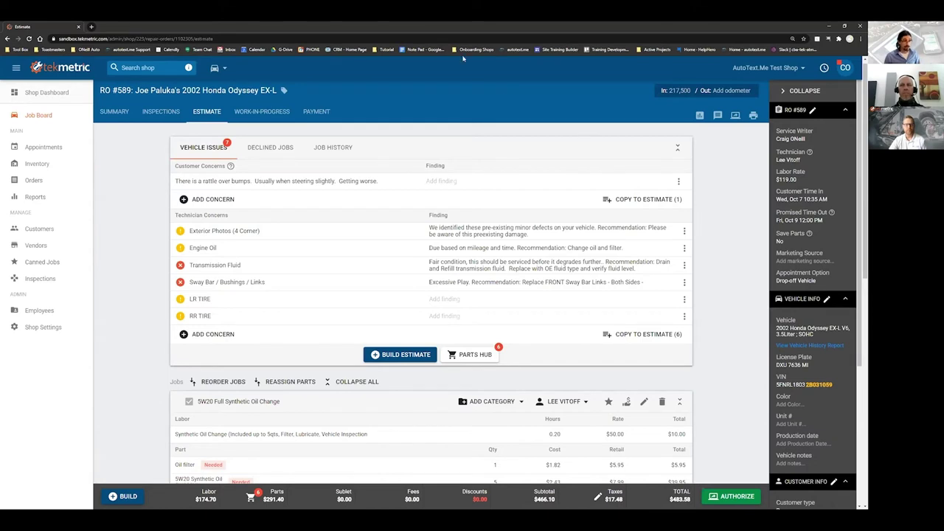
key("alt+Tab")
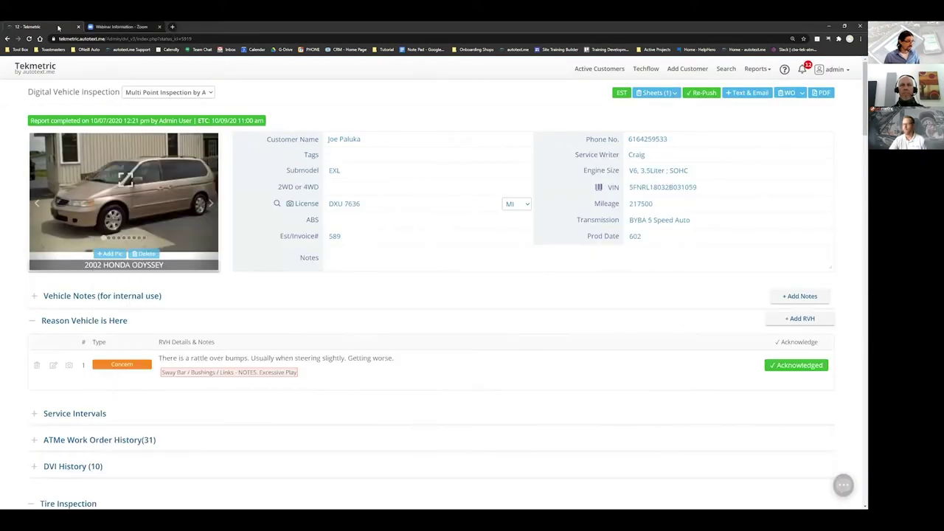
left_click(160, 27)
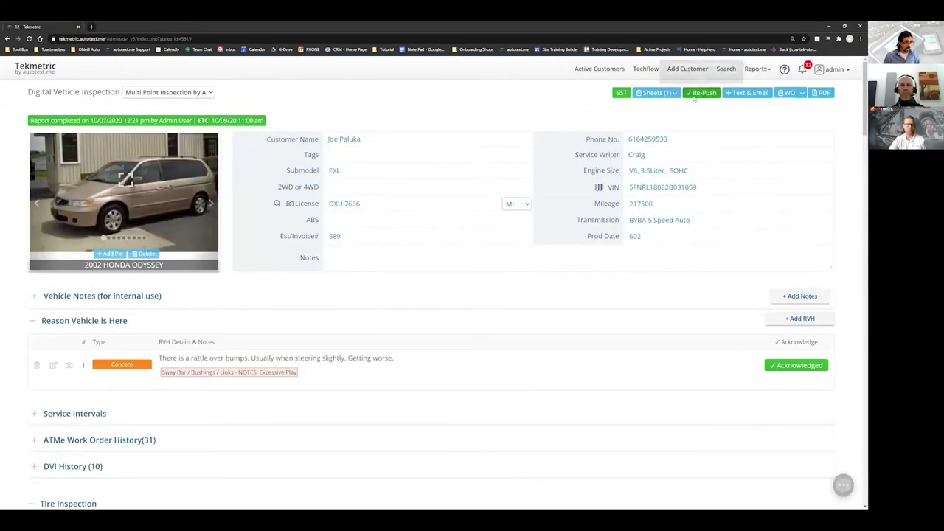
Send the Odyssey's inspection report to the customer by both text and email, using the prefilled message.
left_click(747, 93)
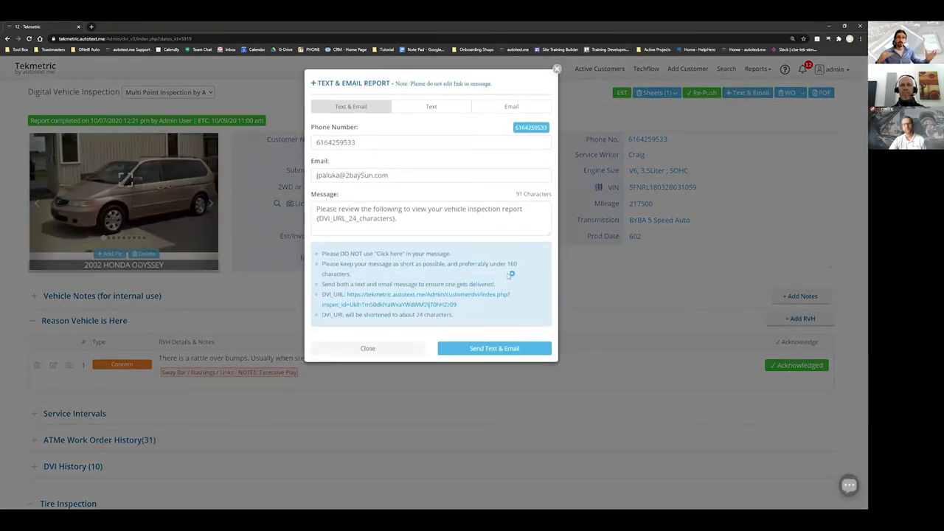
left_click(487, 351)
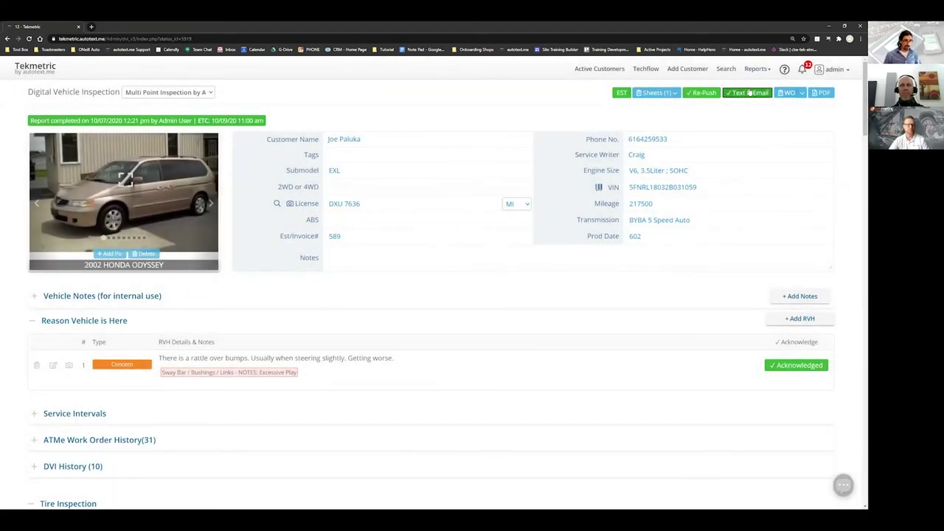
Return to the overview of active customers and check the inspection status of the 2013 Ford Focus.
left_click(52, 65)
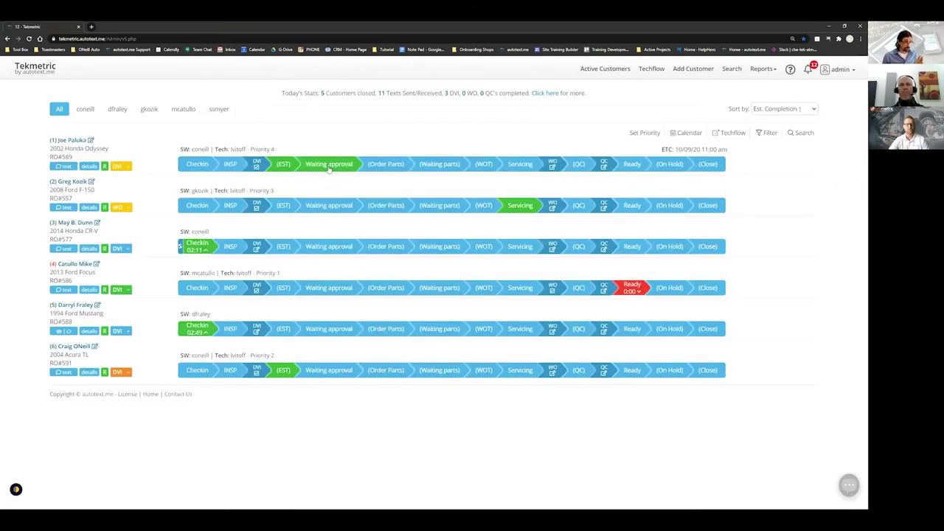
left_click(118, 291)
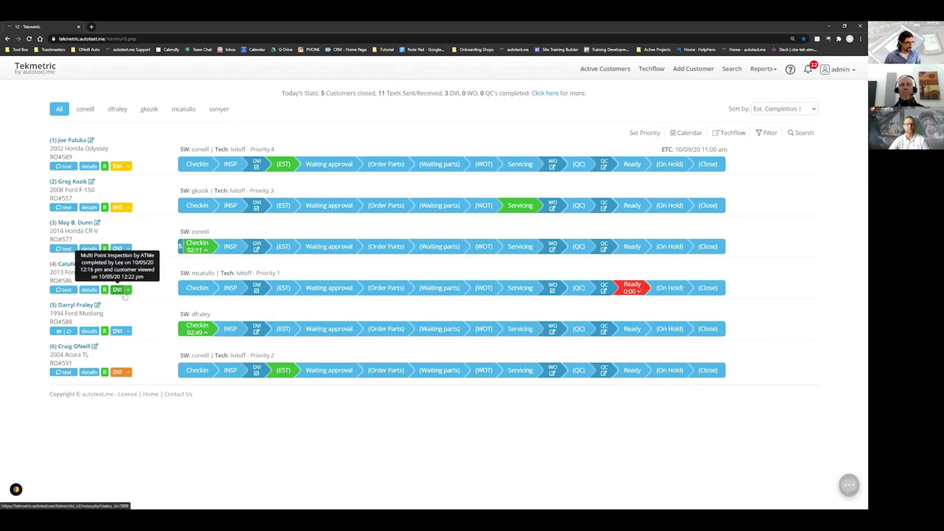
View the Customer Insights for the 2013 Ford Focus inspection, then return to the active customers.
left_click(127, 292)
left_click(179, 333)
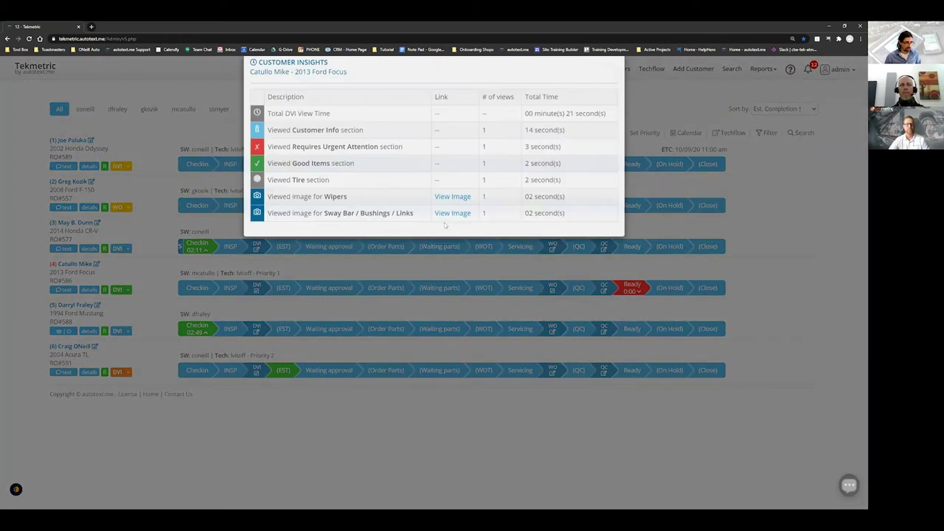
mouse_move(447, 221)
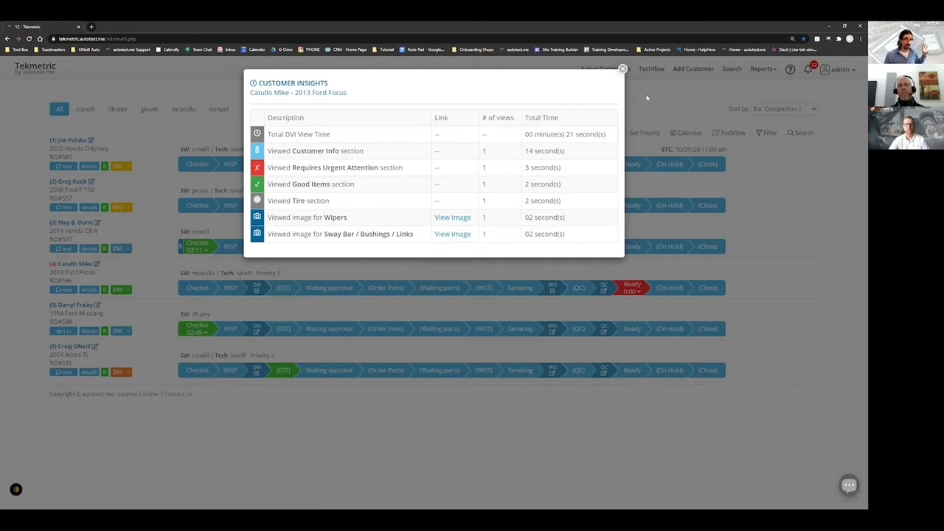
left_click(623, 69)
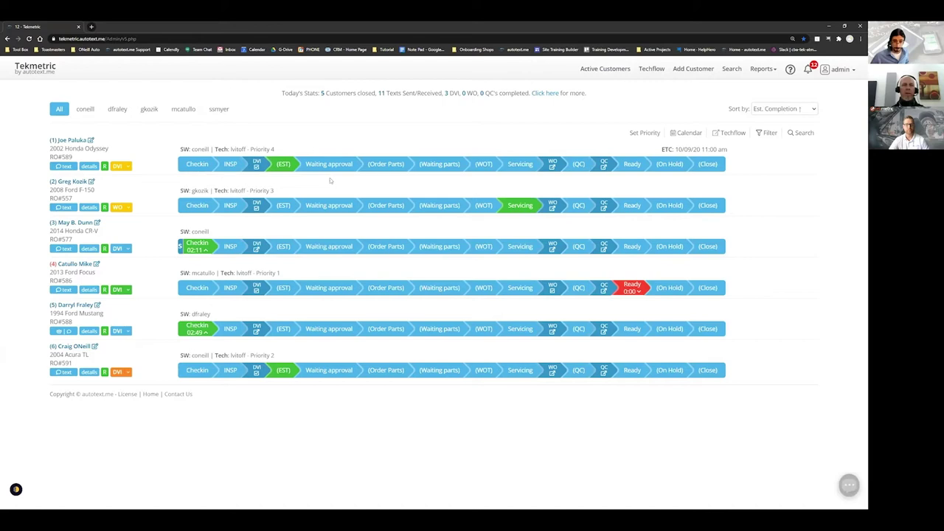
Reopen the Ford Focus's Customer Insights and highlight the time spent viewing the Requires Urgent Attention section, then close the insights.
left_click(127, 289)
left_click(159, 326)
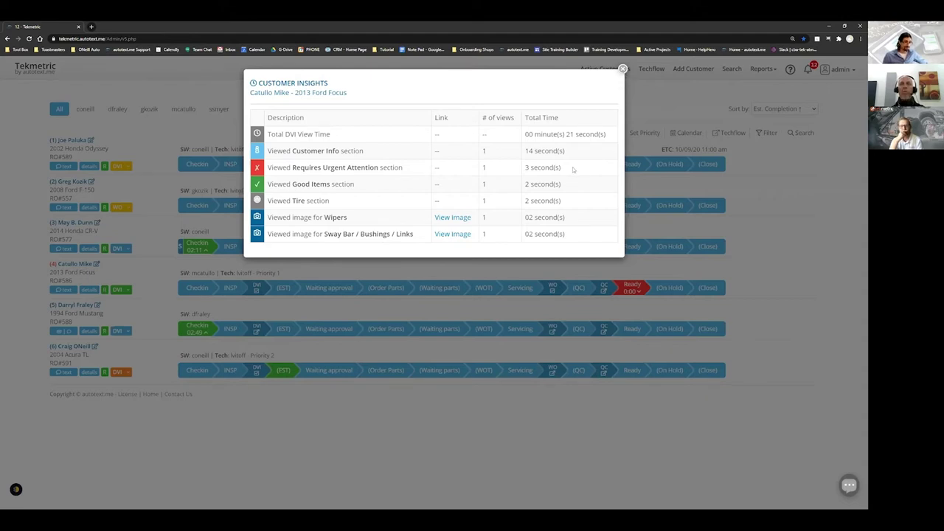
left_click_drag(573, 169, 522, 172)
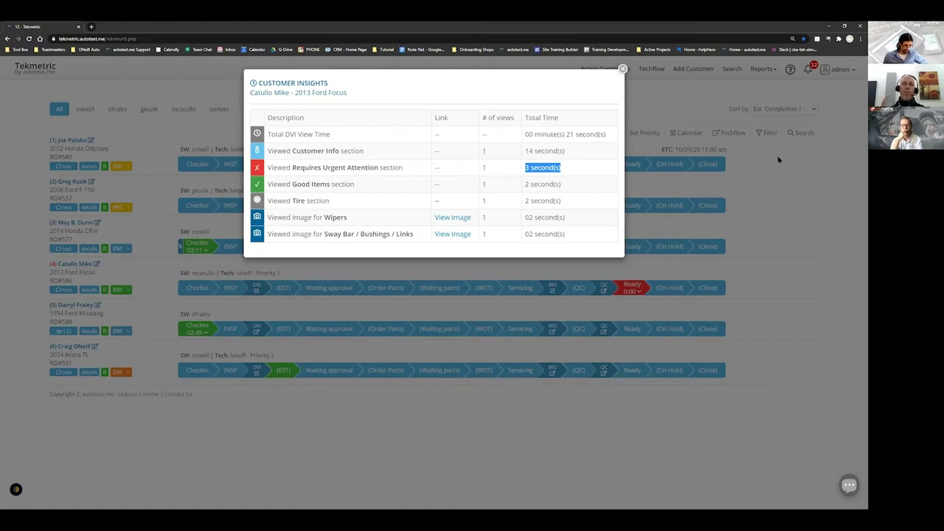
left_click(623, 69)
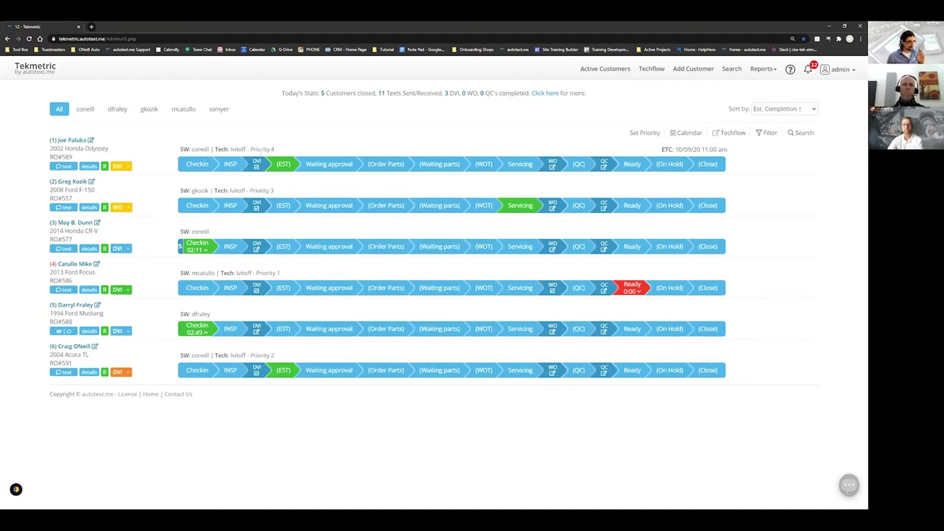
Switch to Tekmetric, arrange its window below the Odyssey's workflow row in autotext.me, and open the Job Board.
left_click(342, 168)
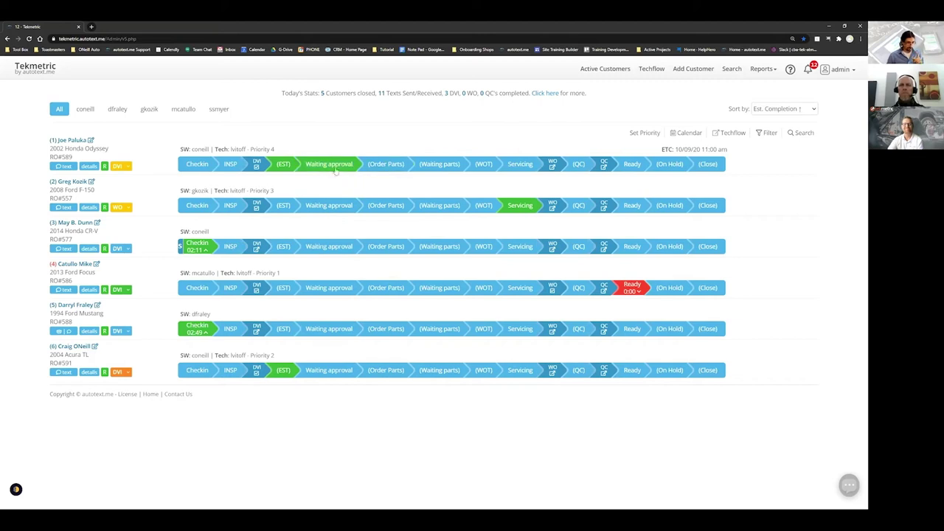
left_click(330, 168)
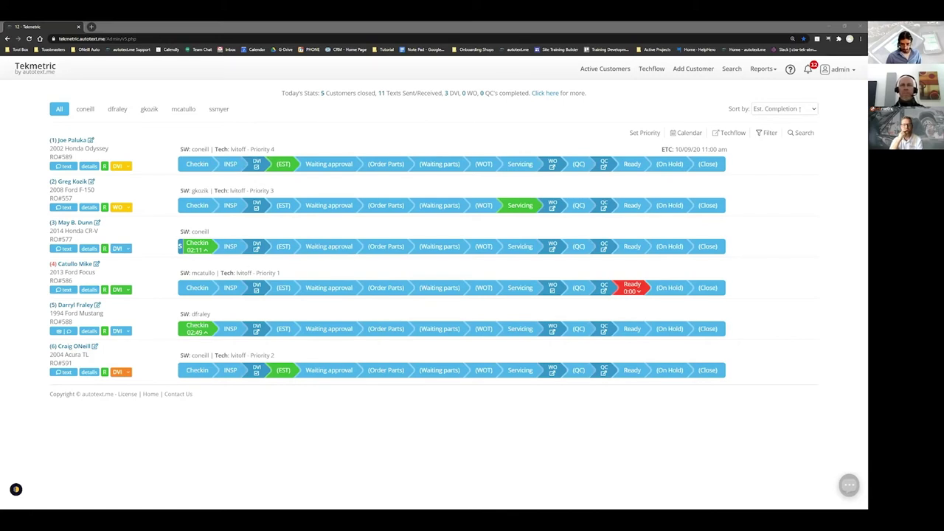
key("alt+Tab")
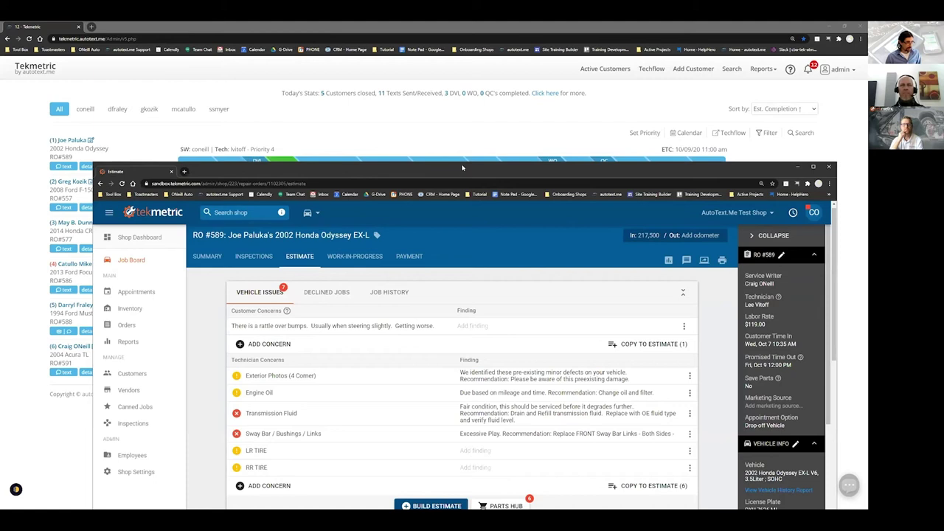
left_click_drag(462, 168, 443, 175)
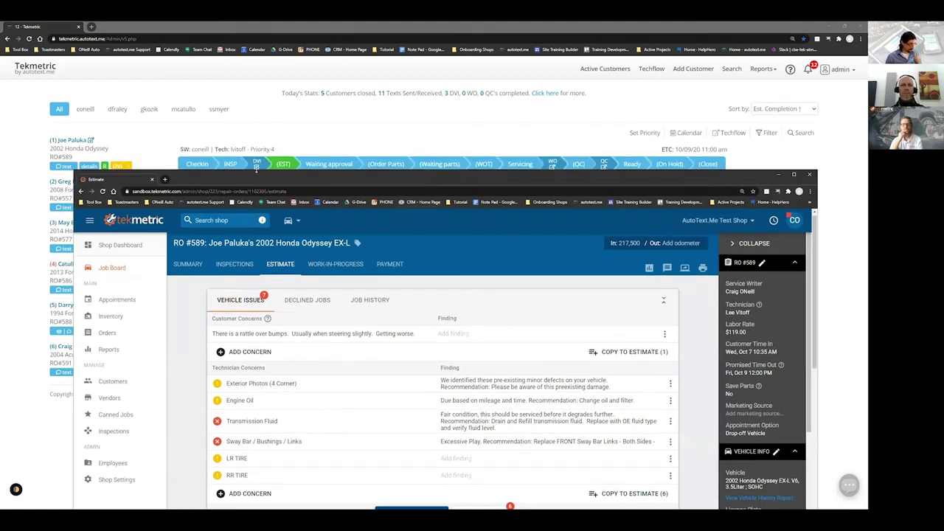
left_click_drag(260, 182, 260, 197)
left_click(141, 282)
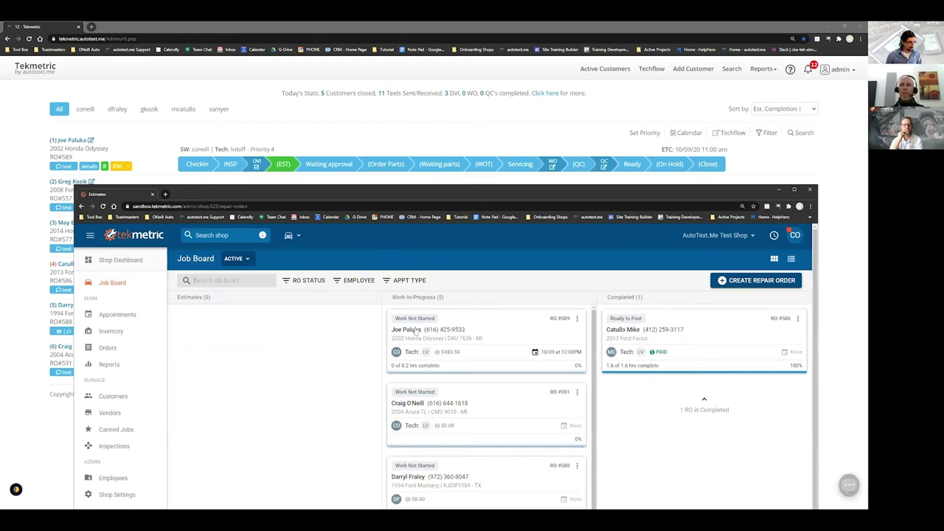
Set the 2002 Honda Odyssey's repair order status to Waiting on Customer and save it.
left_click(577, 318)
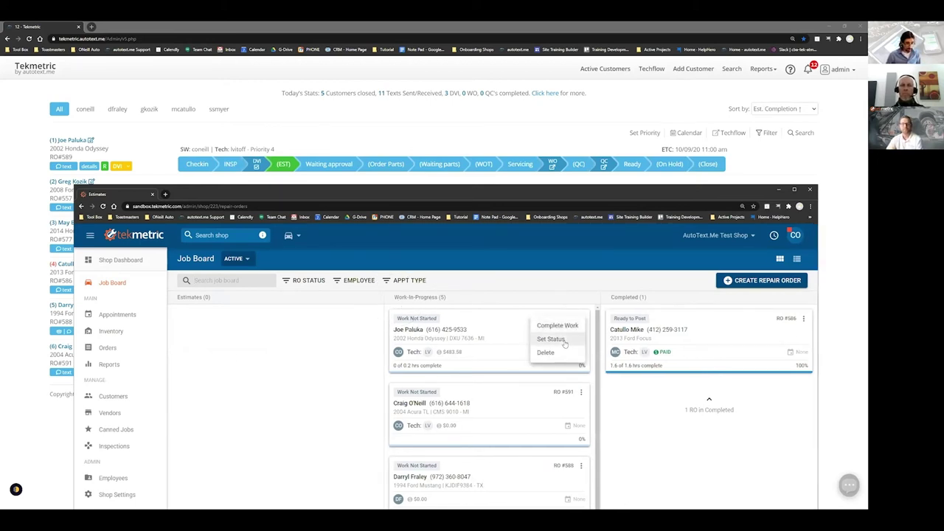
left_click(564, 339)
left_click(516, 435)
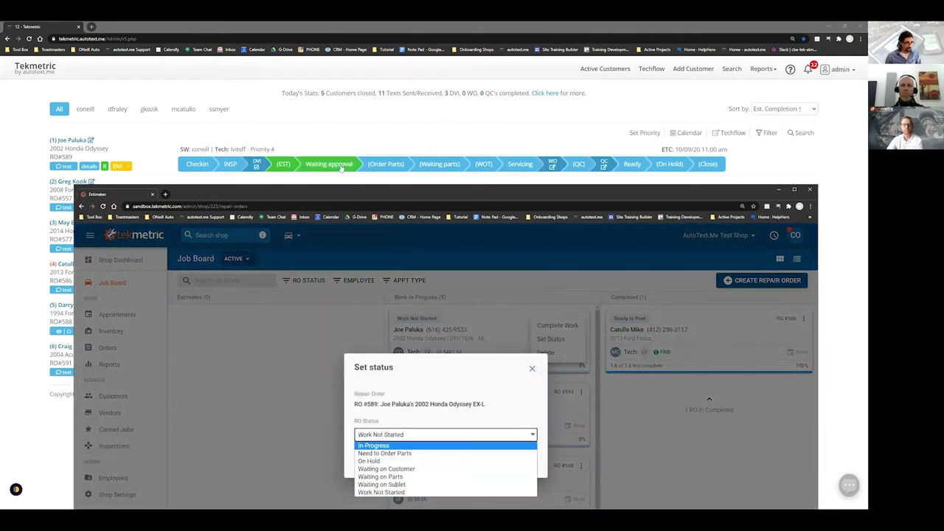
left_click(410, 470)
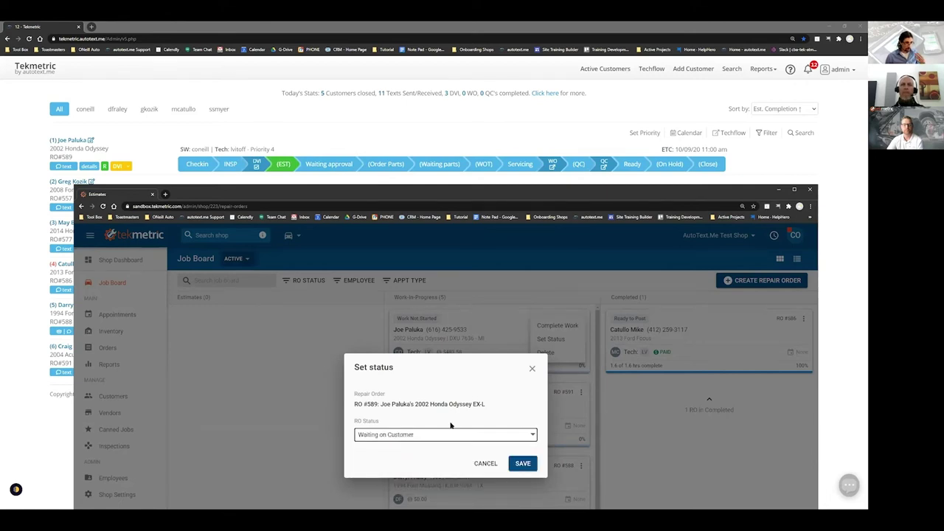
left_click(529, 466)
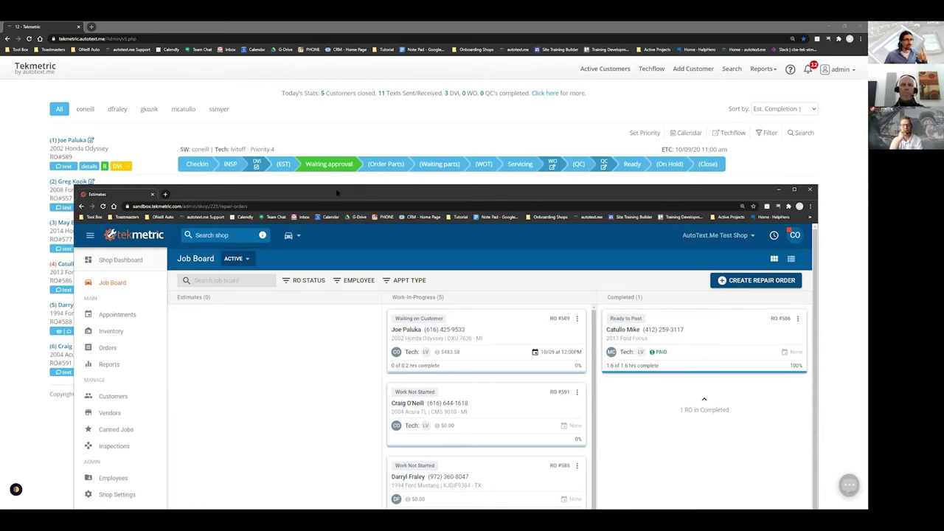
Text the Odyssey's customer the predefined message "Please review your estimate: Click the link: (authorization_link)" from autotext.me.
left_click(353, 177)
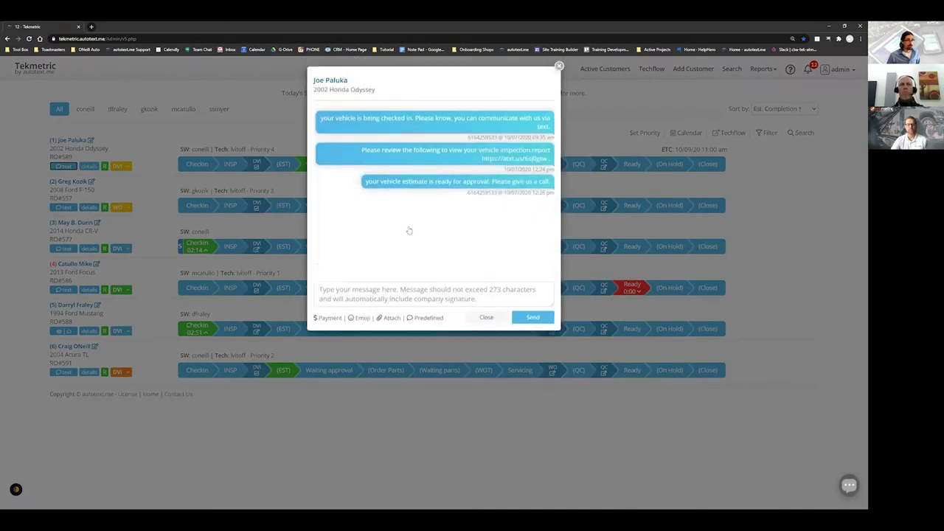
left_click(419, 228)
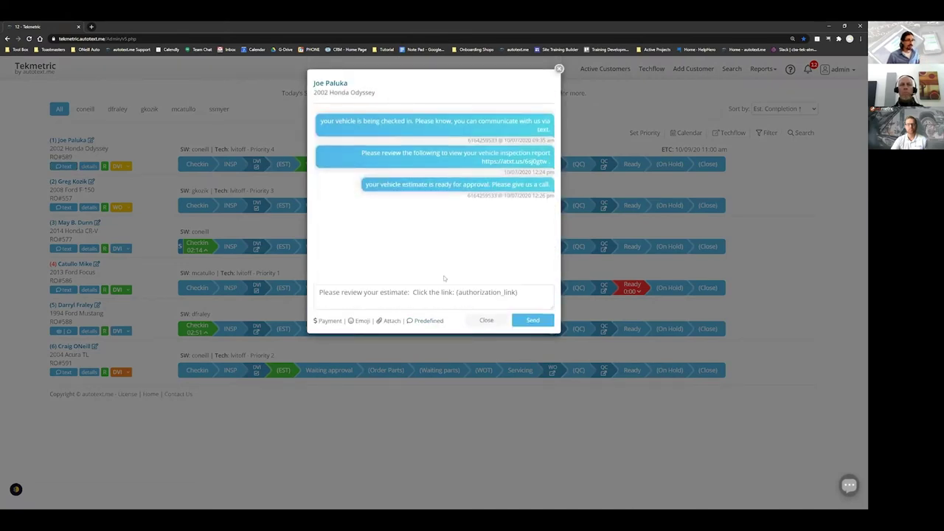
left_click(532, 320)
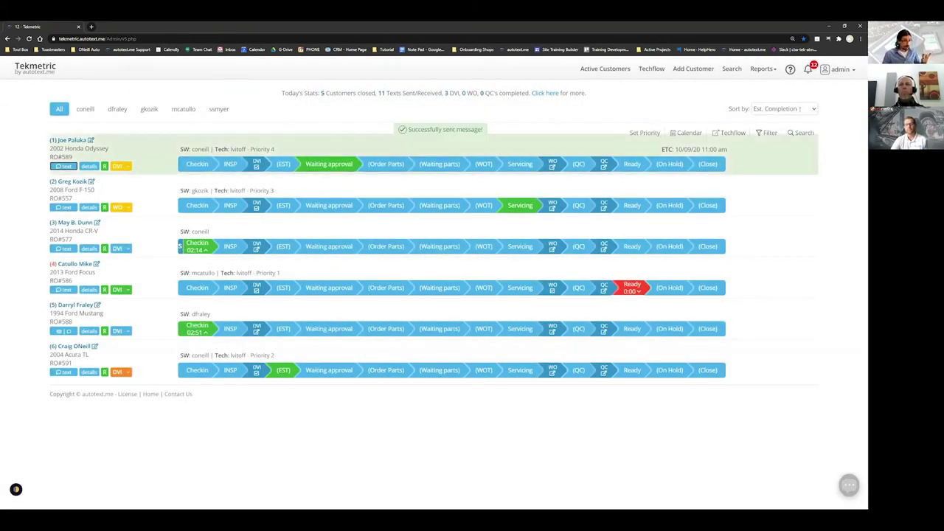
Open the Odyssey's repair order in Tekmetric from autotext.me, check its sharing options, and return to the active customers.
left_click(89, 166)
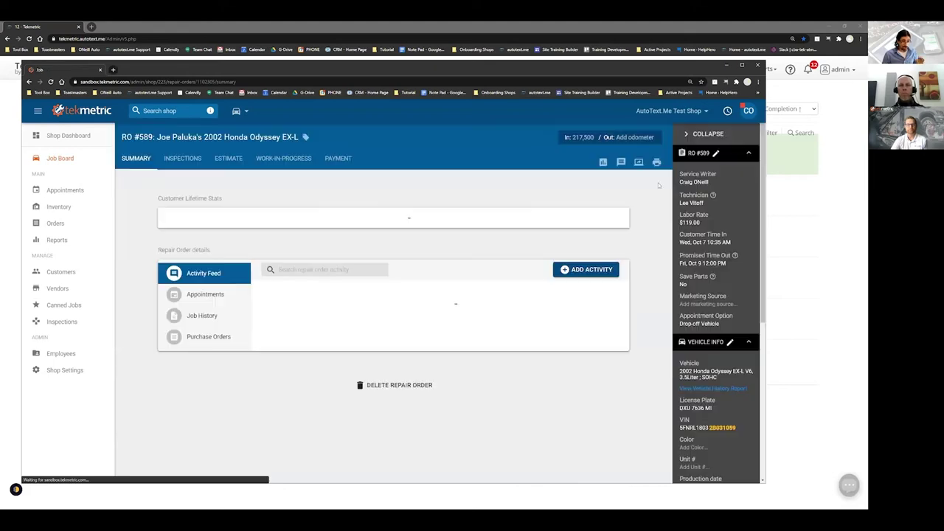
left_click(639, 162)
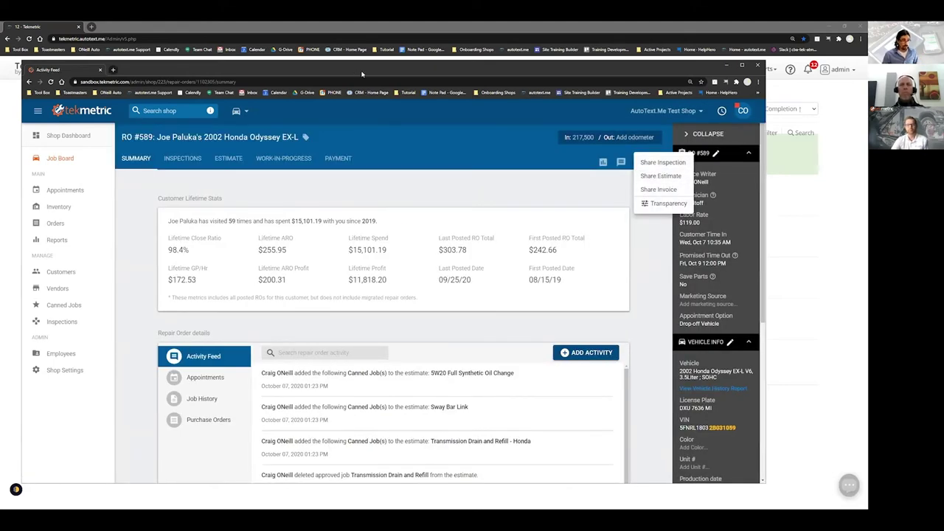
key("ctrl+w")
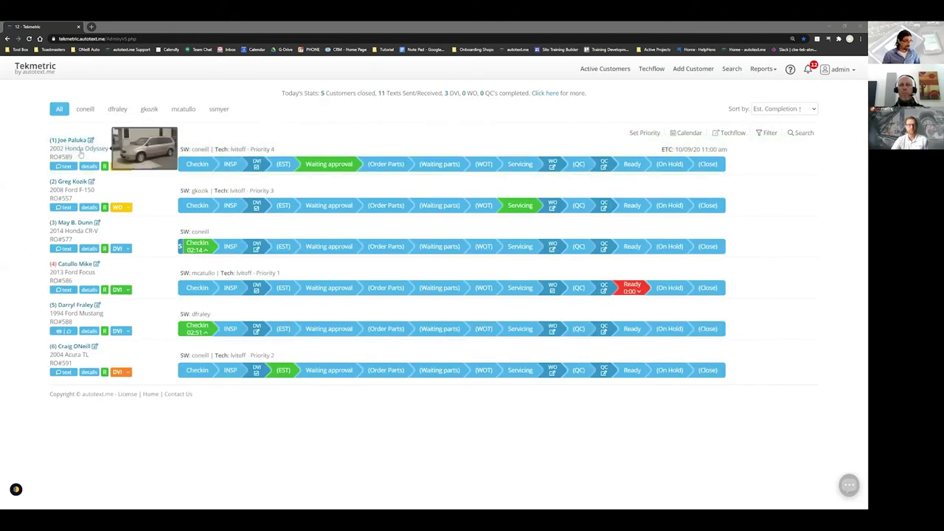
Check the Odyssey's inspection status, then open the estimate link sent in the customer's text conversation.
mouse_move(116, 168)
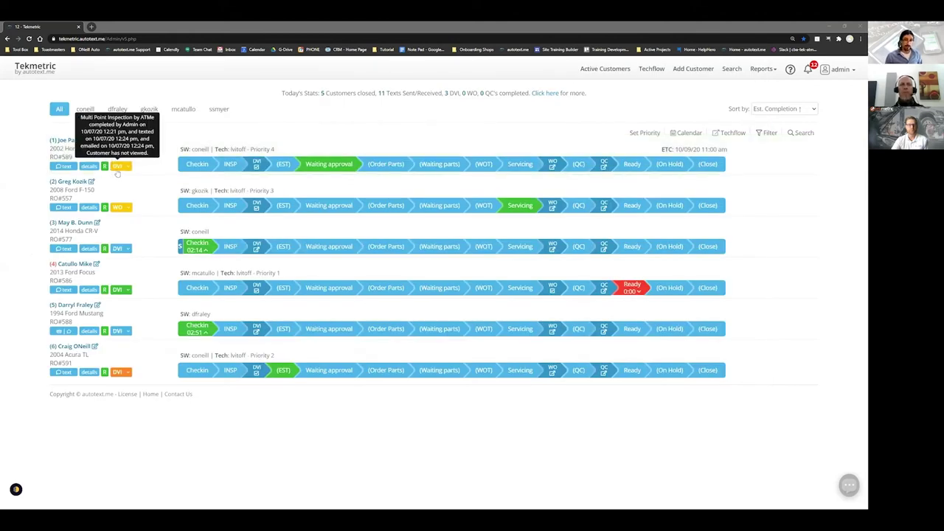
left_click(62, 165)
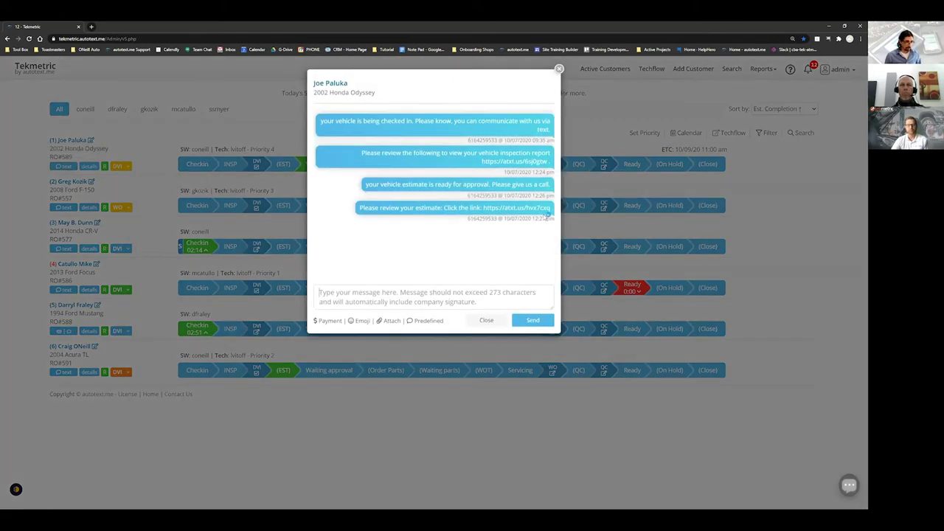
left_click(121, 24)
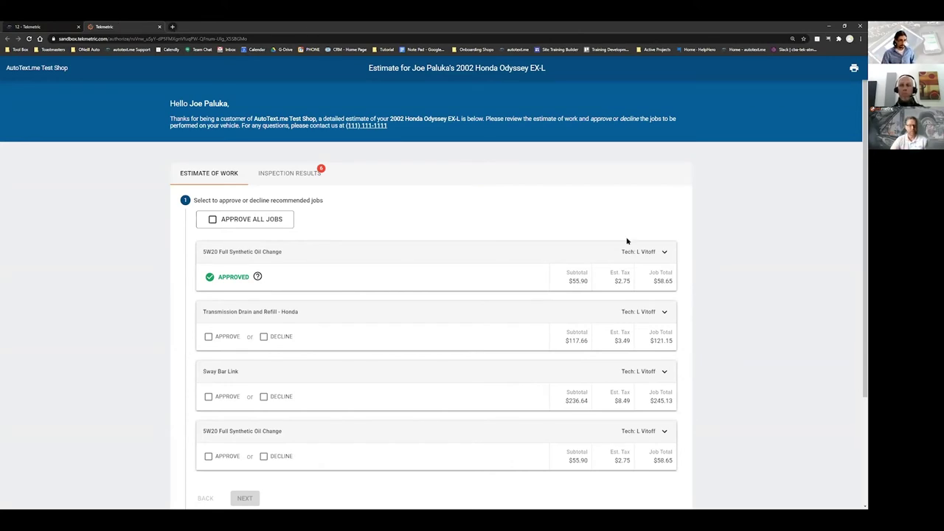
Expand the labor and part details of every job in the customer's online Odyssey estimate and look them over.
scroll(418, 221, "down", 1)
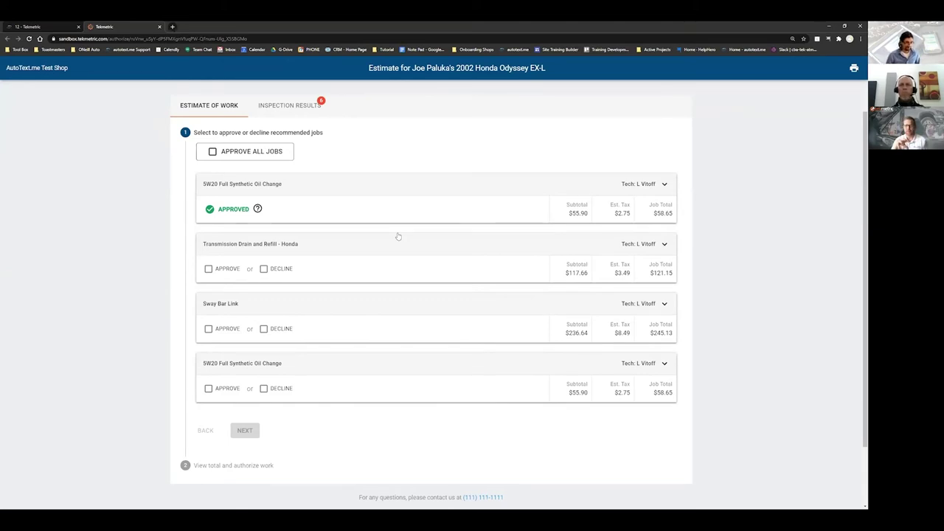
left_click(665, 244)
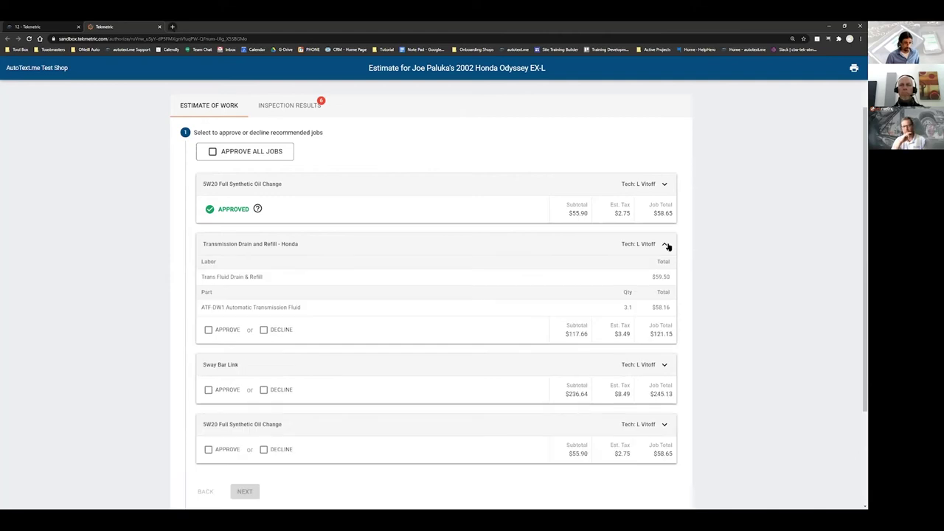
left_click(666, 366)
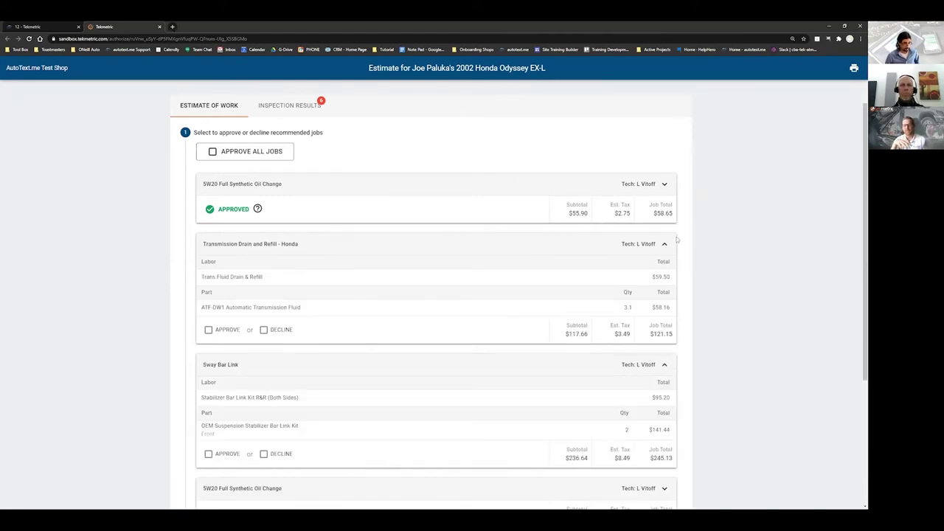
left_click(664, 186)
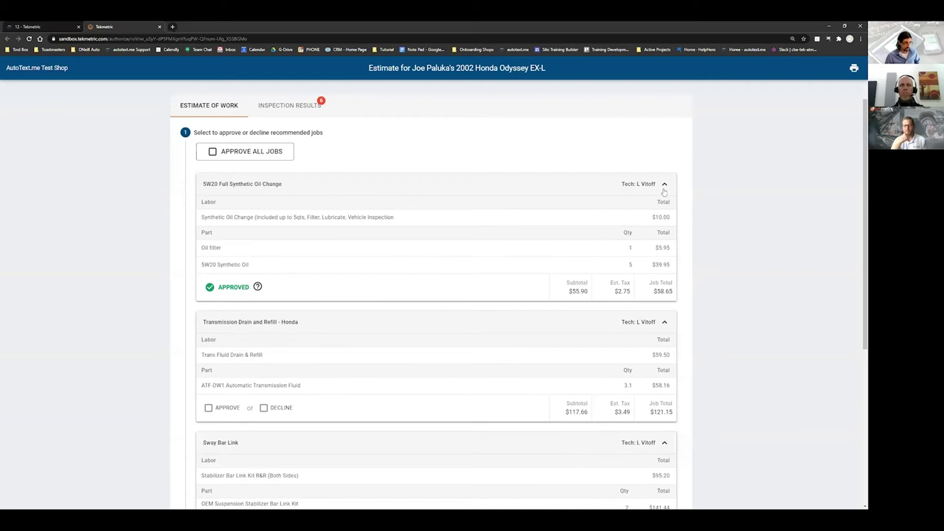
scroll(664, 192, "down", 2)
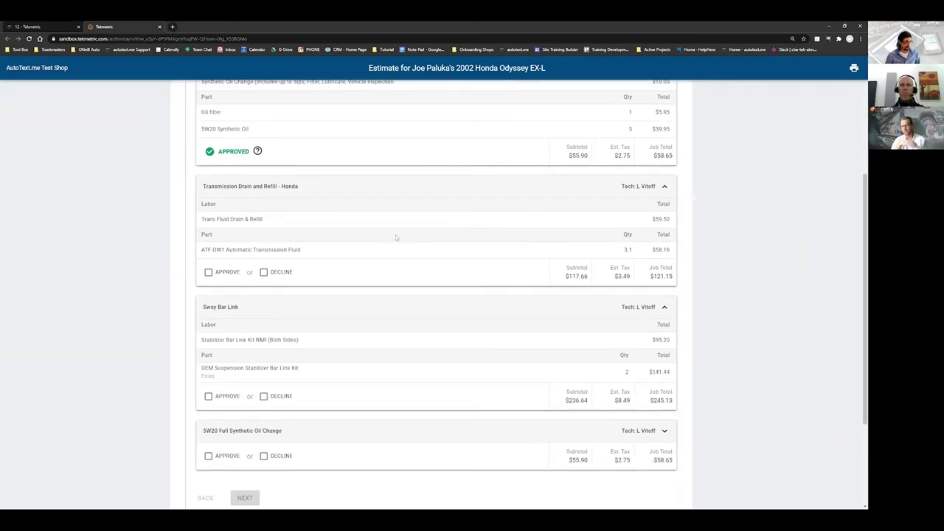
scroll(289, 250, "down", 2)
left_click(664, 329)
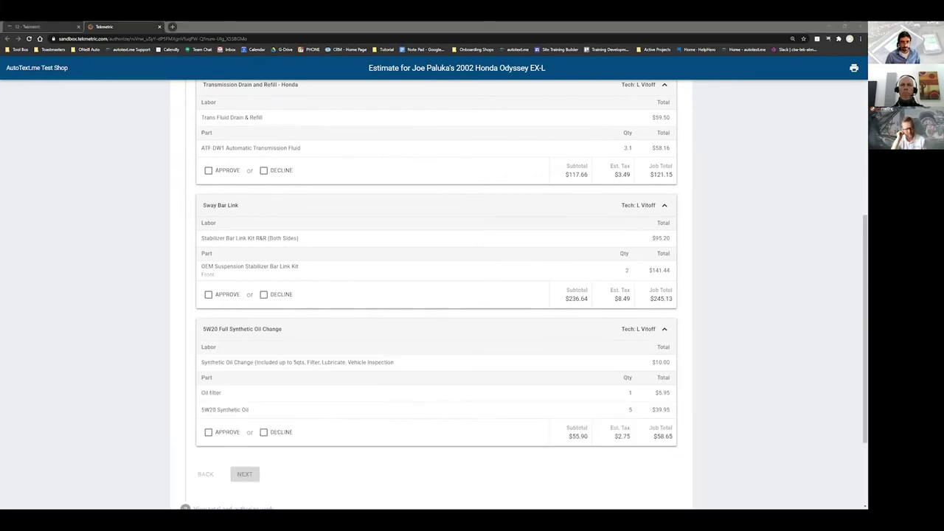
Switch to Tekmetric and review the Transparency Settings for estimates and invoices in Shop Settings.
key("alt+Tab")
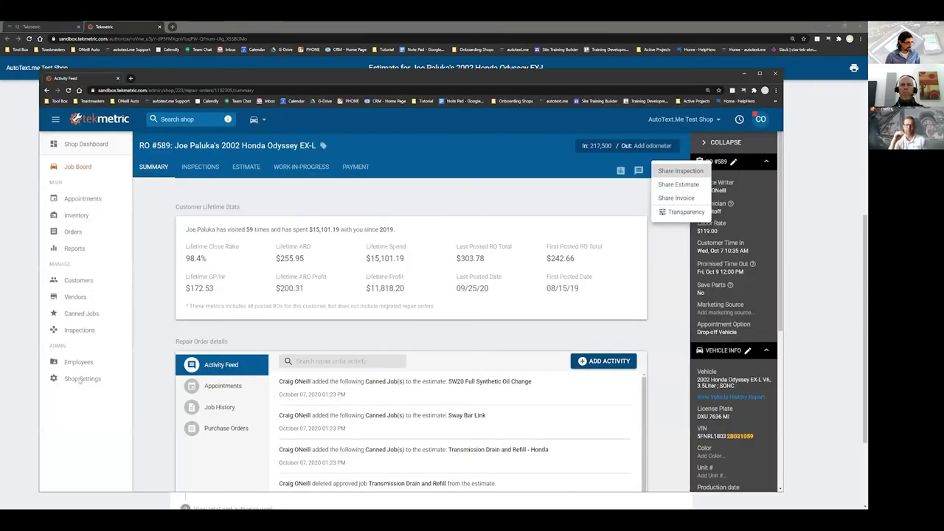
left_click(80, 384)
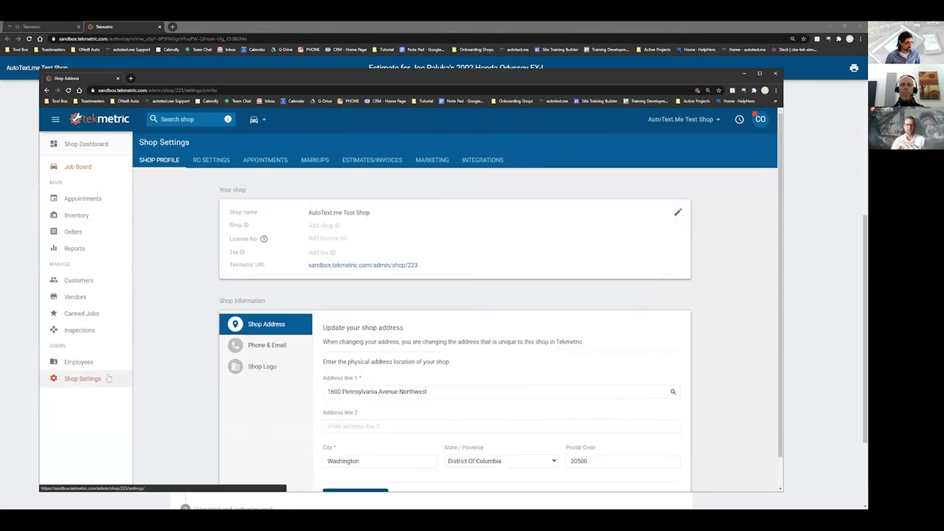
left_click(379, 164)
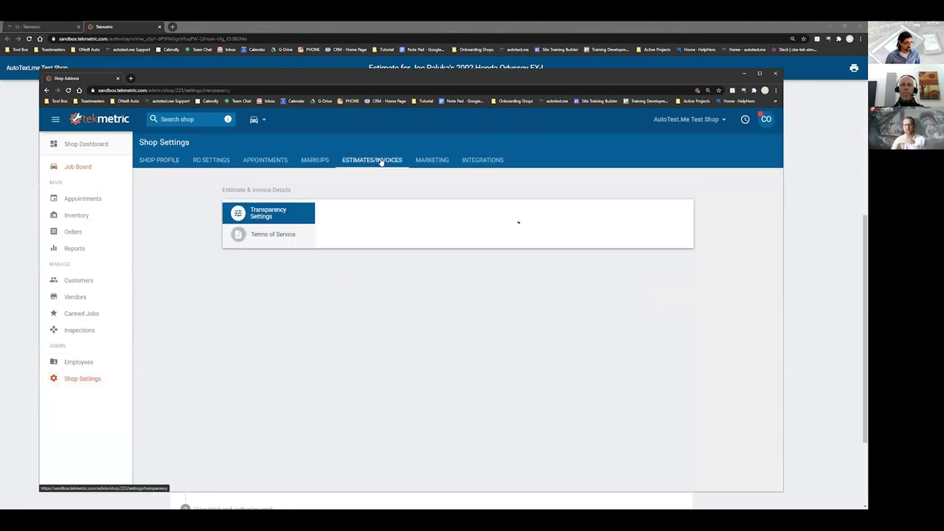
scroll(457, 208, "down", 1)
scroll(457, 209, "down", 1)
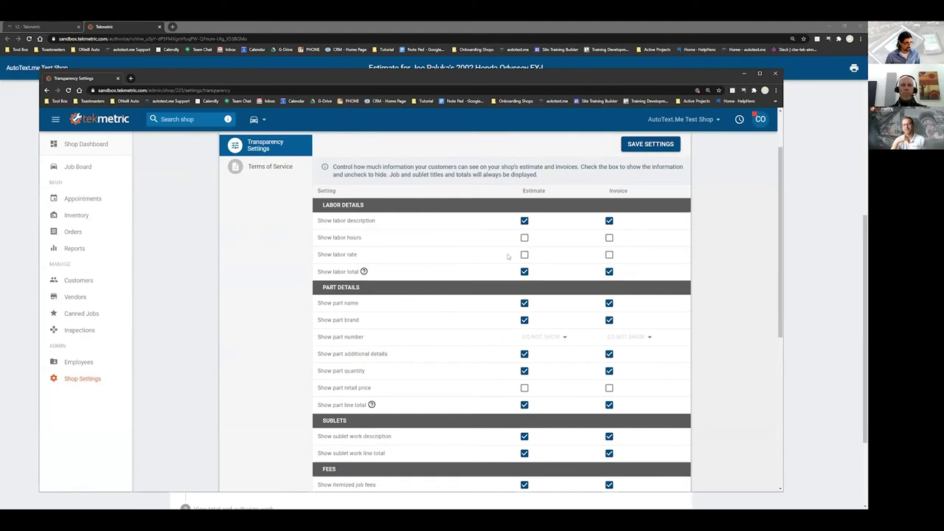
left_click(273, 147)
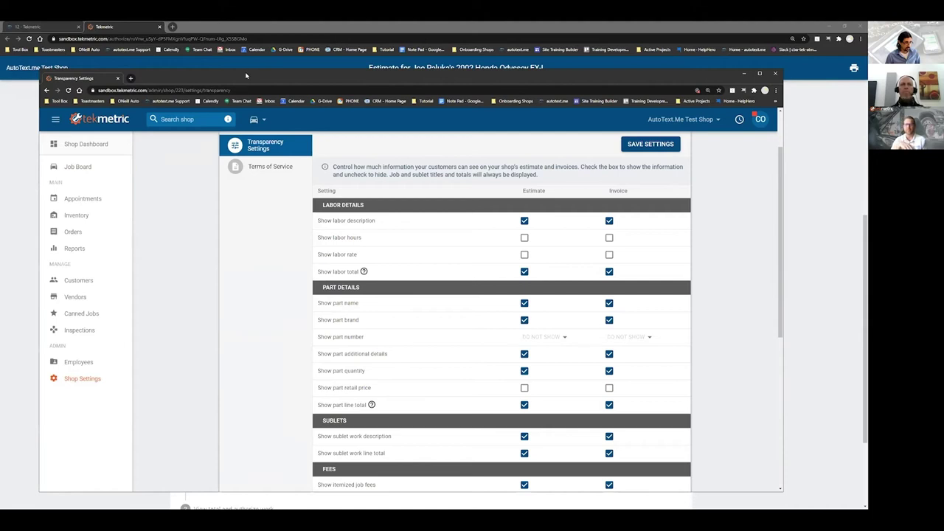
Return from Tekmetric's settings to autotext.me and open the inspection report link from the customer's text conversation in a new tab.
key("alt+Tab")
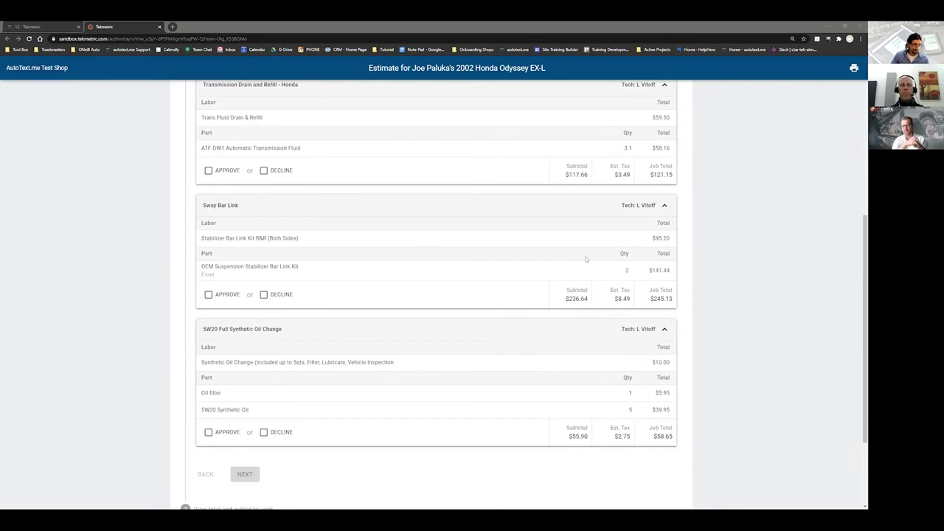
scroll(447, 227, "up", 1)
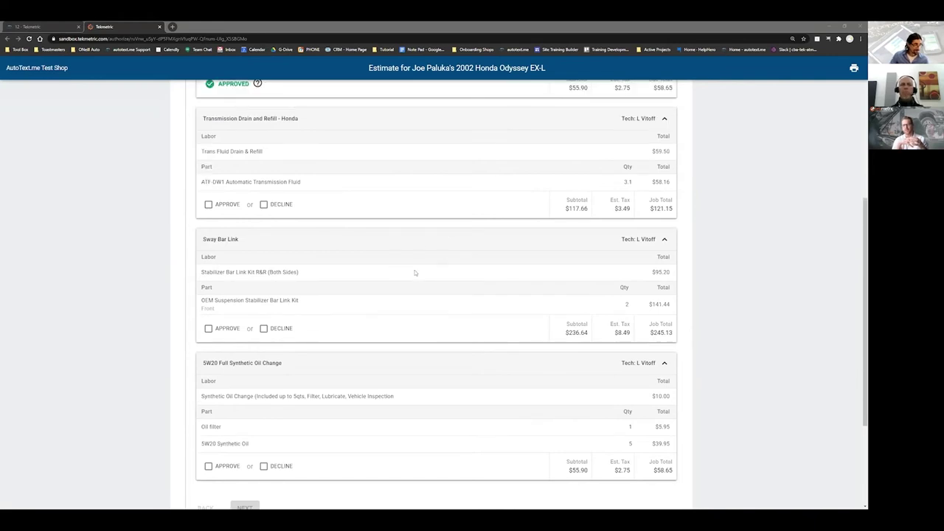
left_click(42, 29)
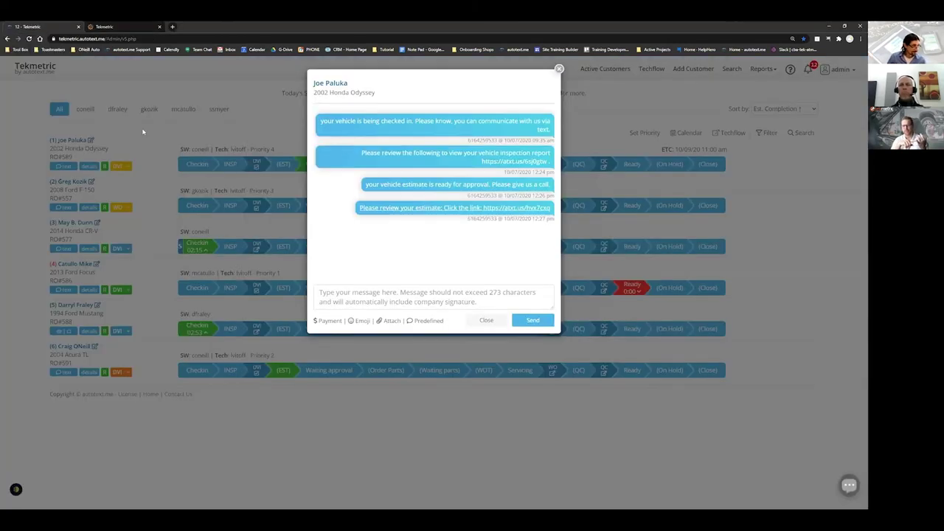
right_click(520, 165)
left_click(550, 170)
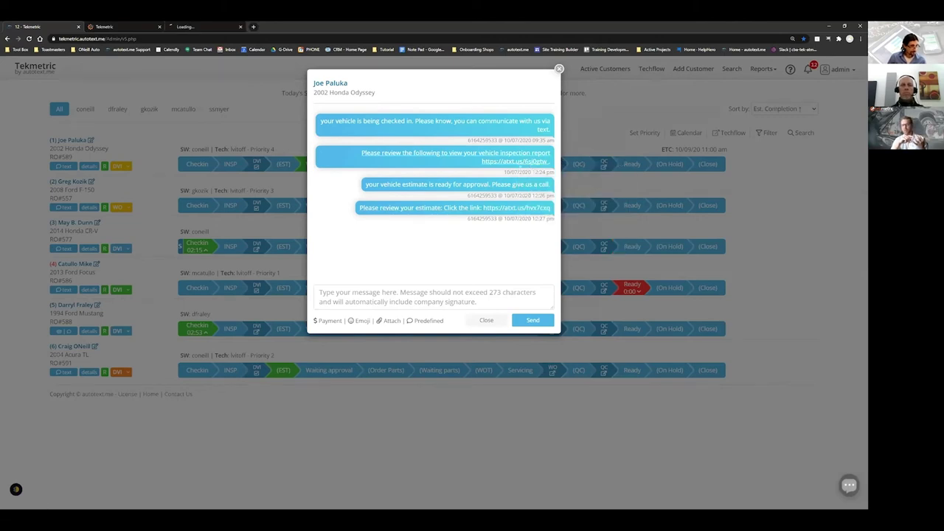
left_click(203, 26)
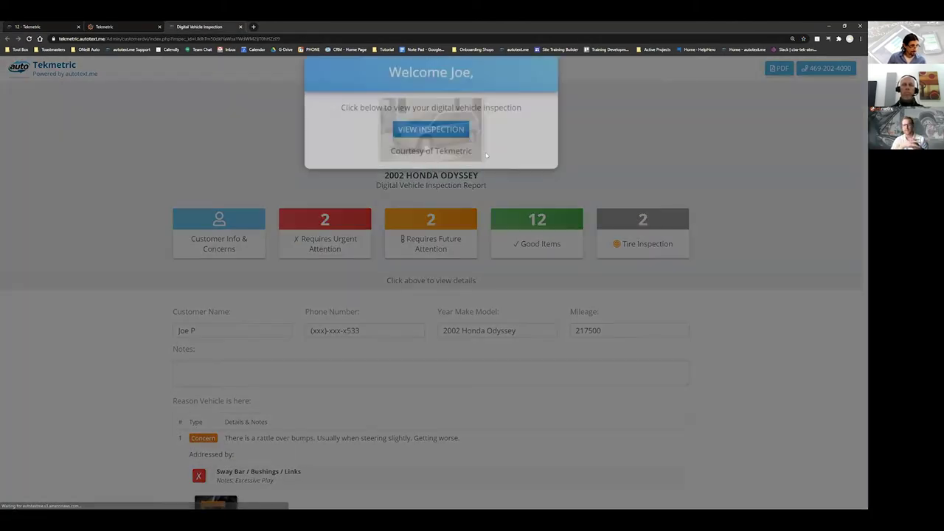
Dismiss the inspection report's welcome message and show the Odyssey items under Requires Urgent Attention.
left_click(703, 252)
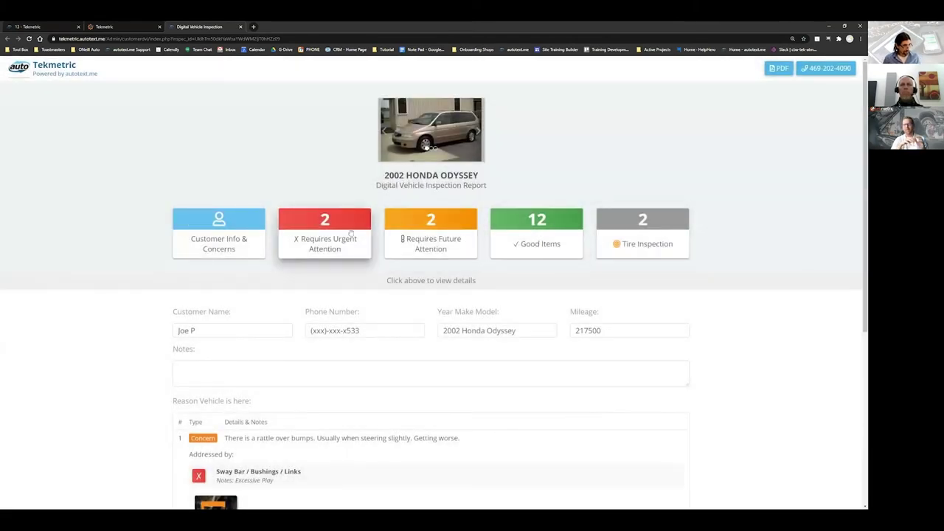
left_click(324, 234)
scroll(532, 284, "down", 2)
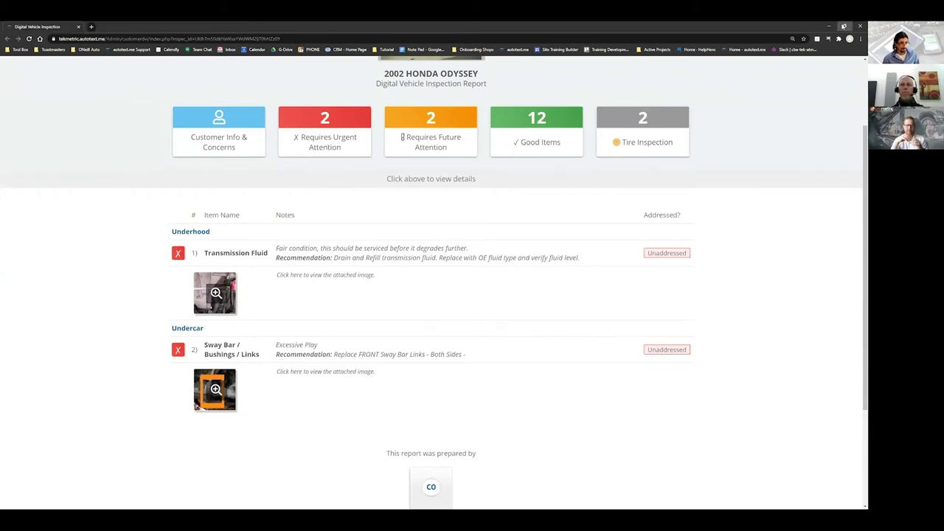
Narrow the inspection report window to phone width, place it beside the Odyssey's online estimate, and hide the bookmarks bar.
left_click(845, 26)
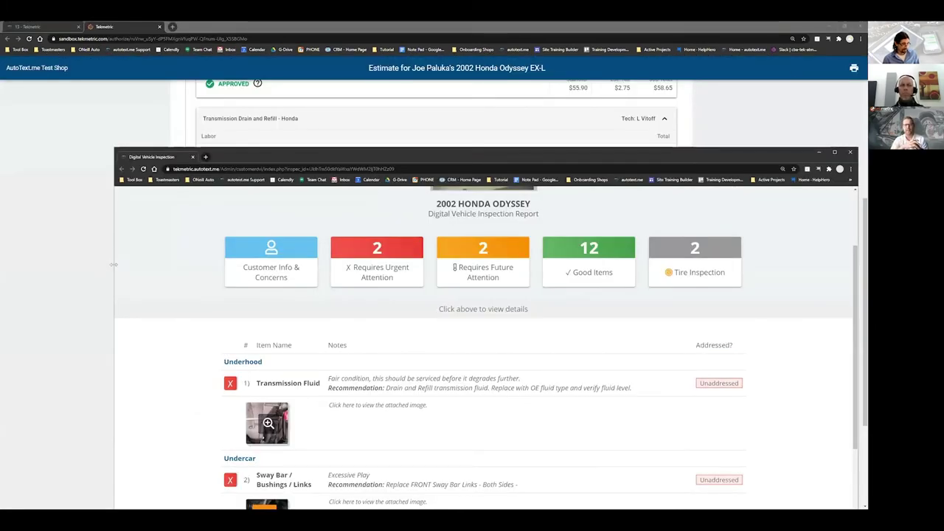
left_click_drag(113, 264, 666, 264)
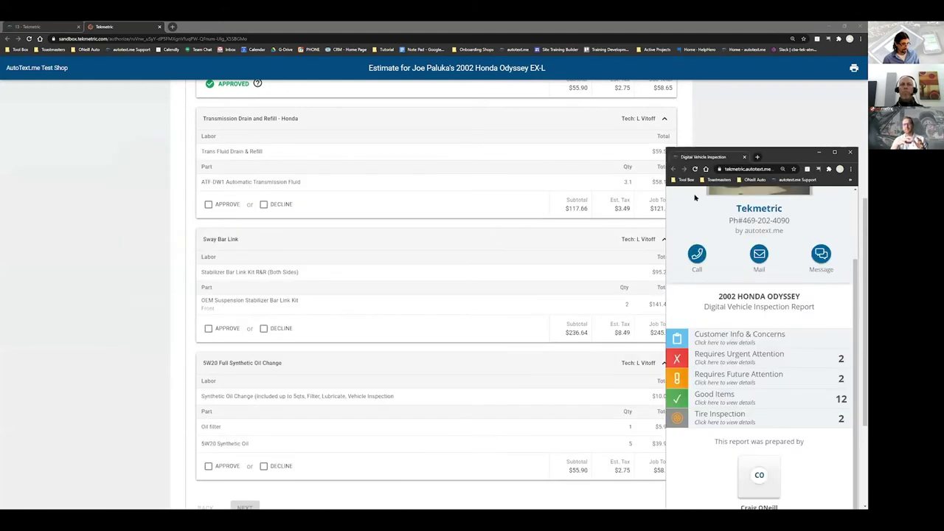
left_click_drag(784, 157, 798, 107)
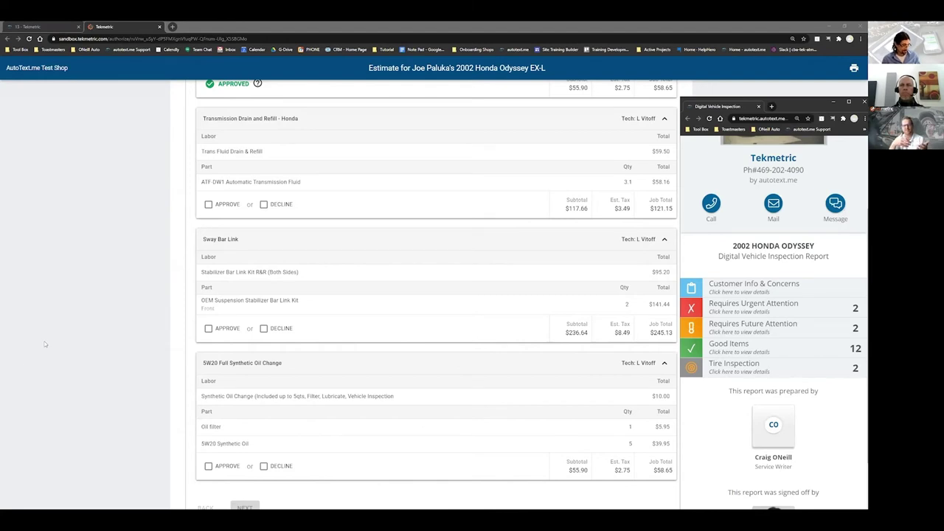
key("ctrl+shift+b")
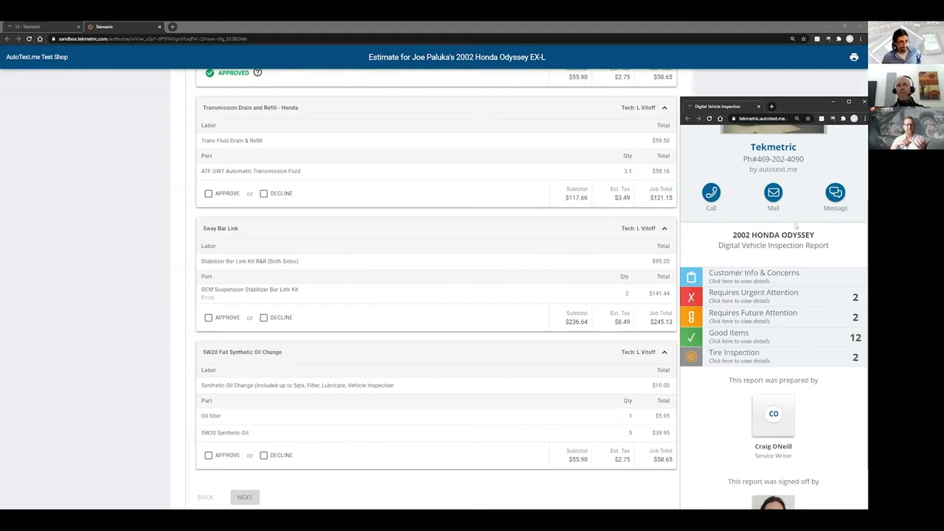
Expand Customer Info & Concerns and Requires Urgent Attention in the mobile inspection report and review their findings.
left_click(760, 274)
scroll(760, 277, "down", 3)
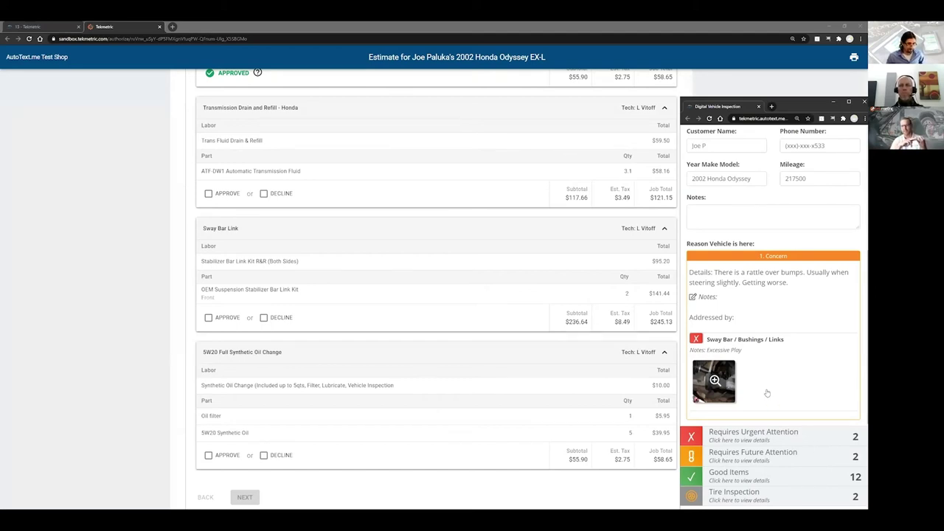
left_click(775, 441)
scroll(795, 339, "down", 2)
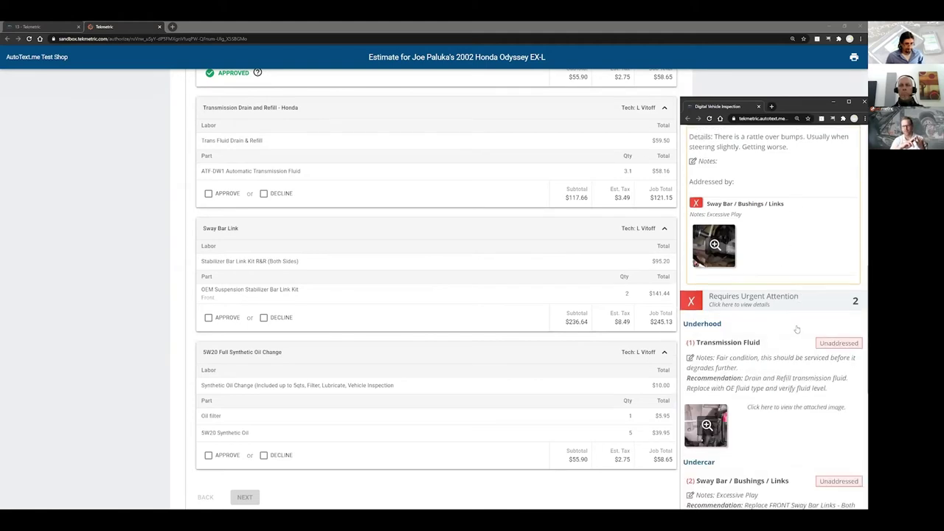
scroll(797, 329, "down", 2)
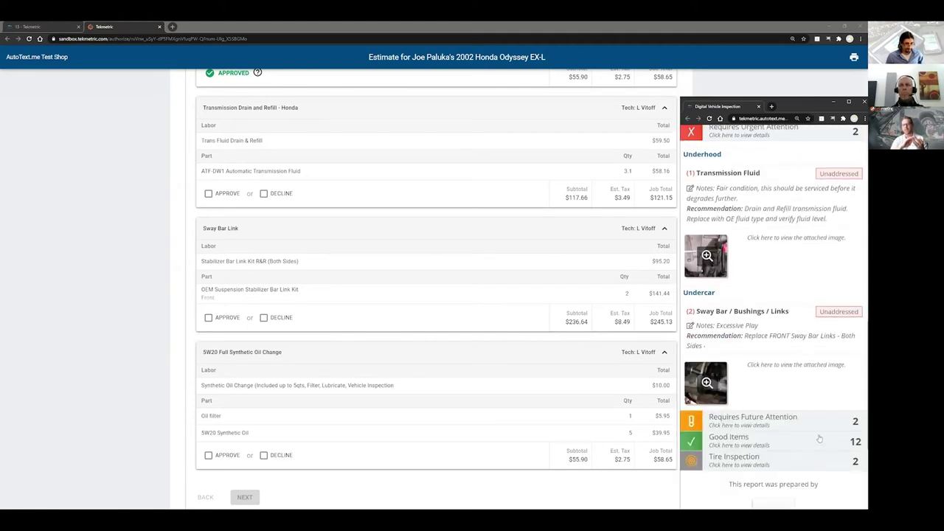
View the attached photos for the Sway Bar / Bushings / Links and Transmission Fluid findings in the inspection report.
left_click(707, 382)
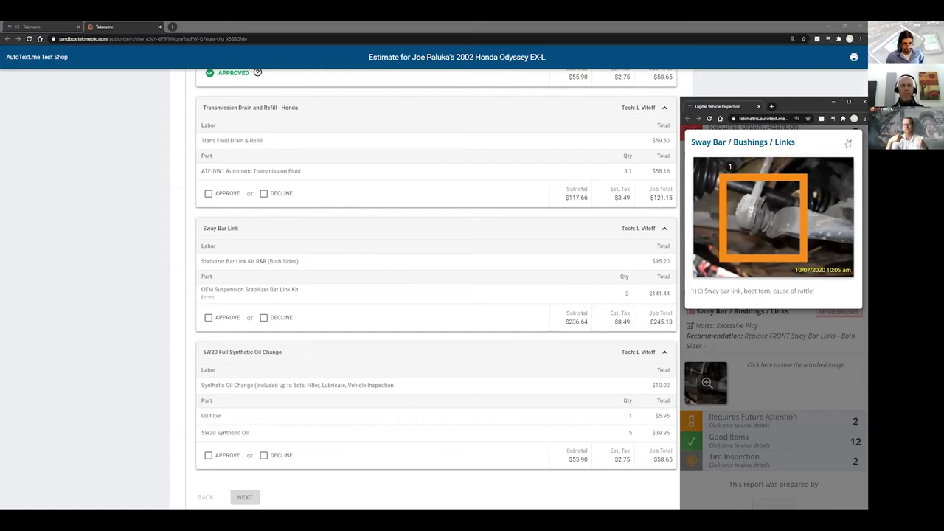
left_click(848, 144)
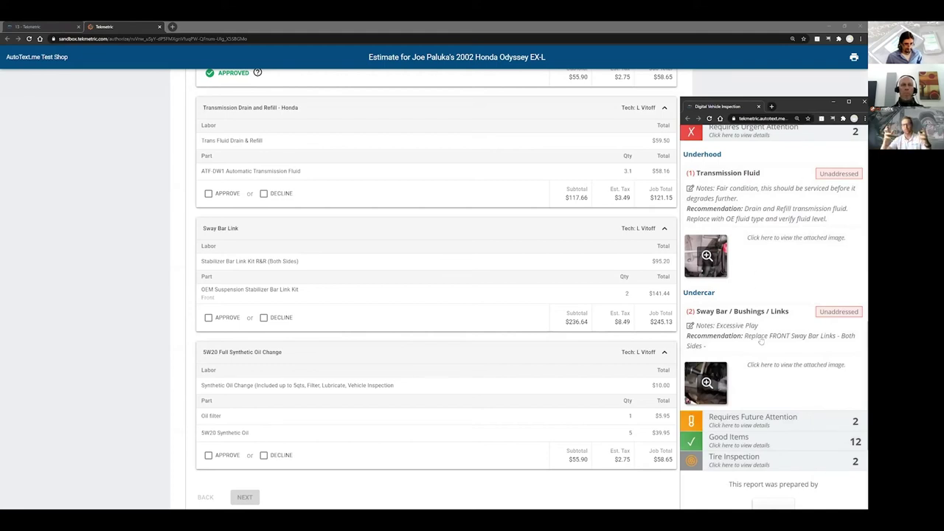
left_click(706, 265)
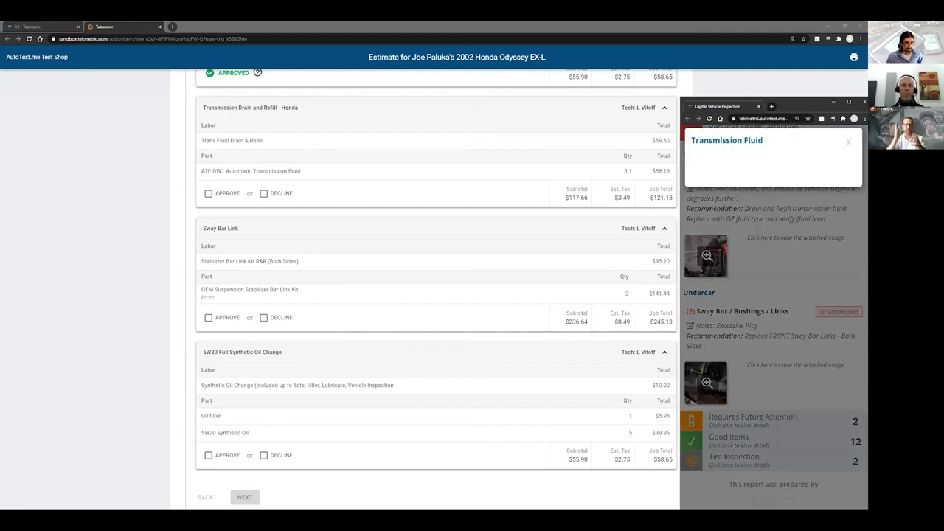
left_click(849, 143)
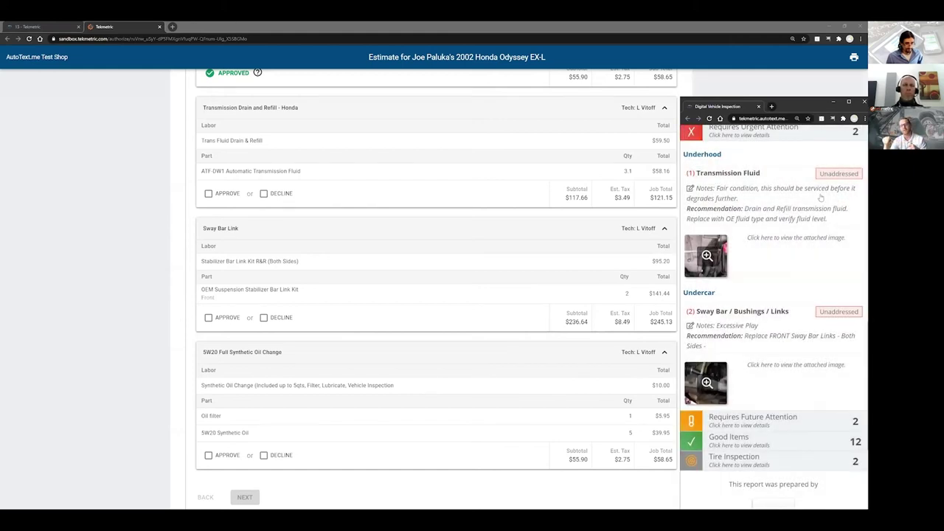
scroll(791, 230, "down", 1)
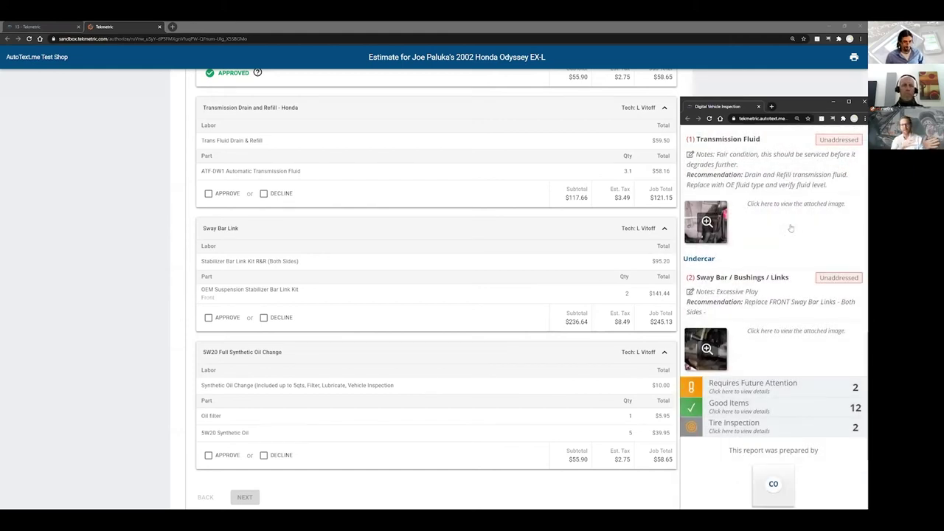
scroll(792, 230, "down", 1)
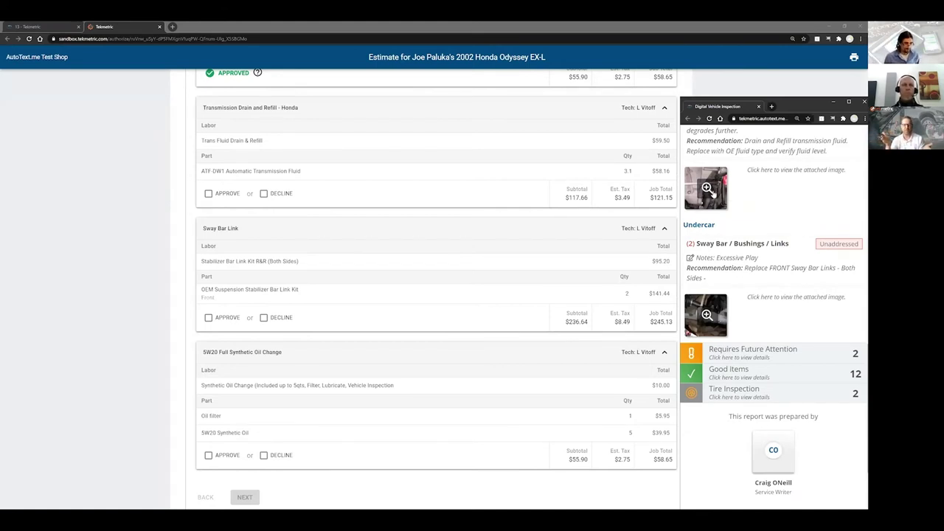
Approve the Transmission Drain and Refill, Sway Bar Link and remaining 5W20 Full Synthetic Oil Change jobs, and submit the estimate authorization.
left_click(208, 196)
left_click(208, 193)
left_click(208, 317)
left_click(208, 455)
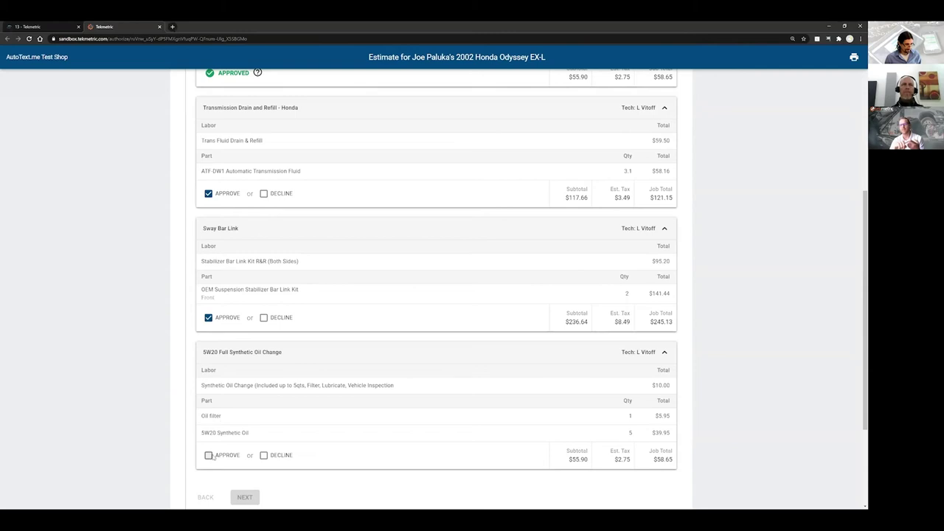
left_click(208, 211)
left_click(228, 236)
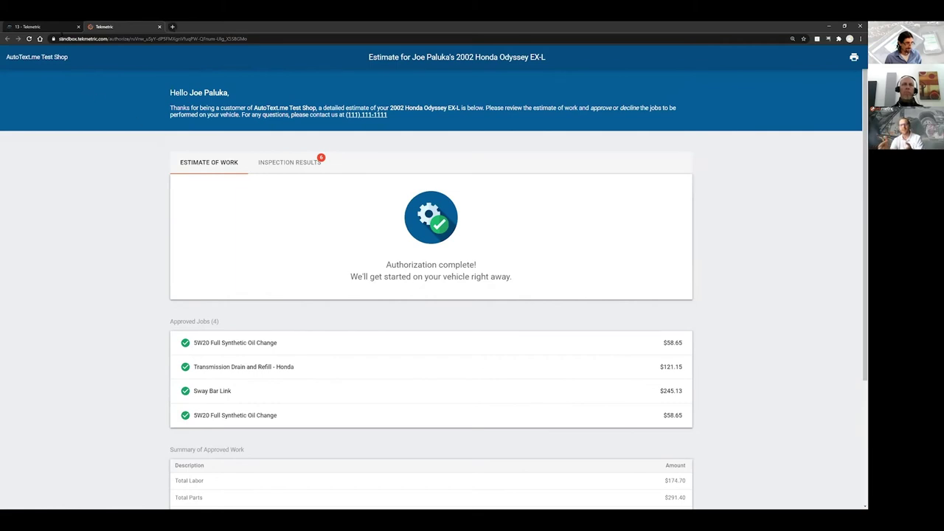
Close the customer's text conversation in autotext.me, check the technician's work-order notifications in the other window, and return to the active customers.
left_click(52, 26)
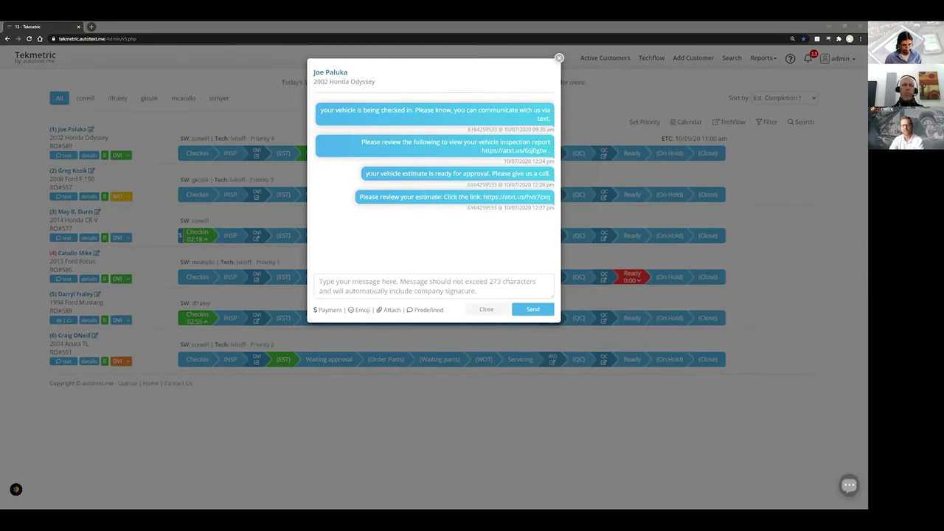
left_click(559, 58)
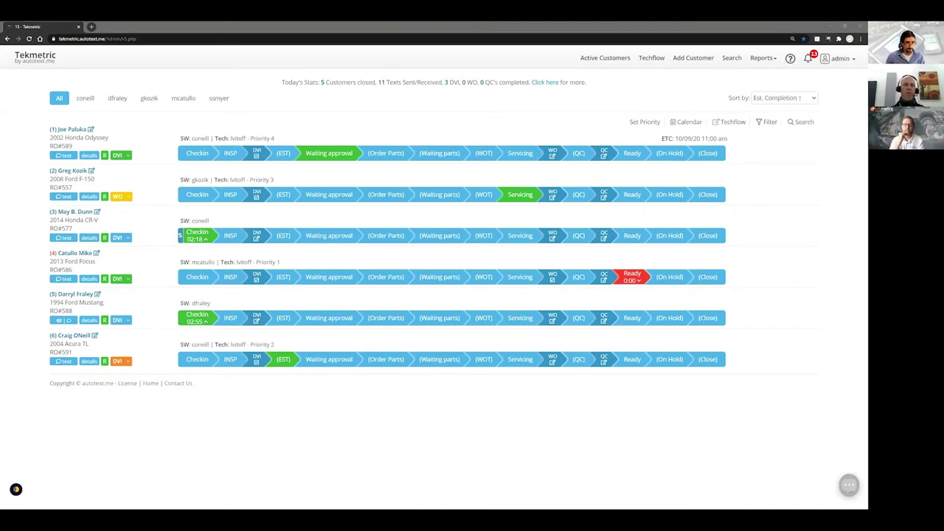
key("alt+Tab")
left_click_drag(552, 176, 499, 179)
left_click(462, 139)
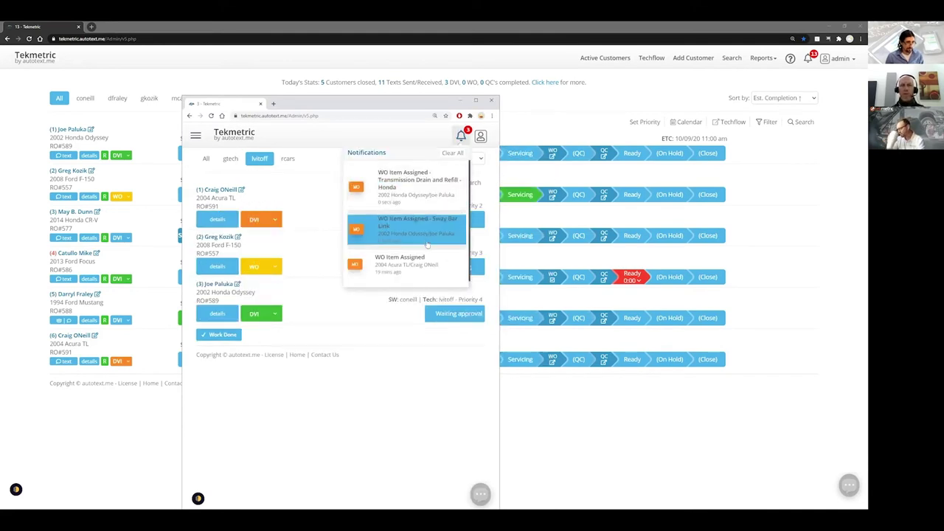
right_click(409, 105)
left_click(359, 107)
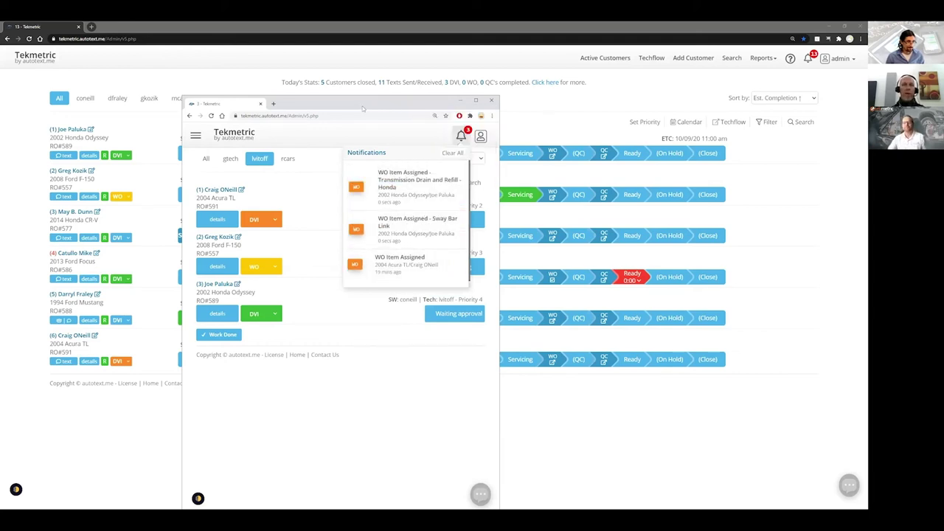
left_click(378, 435)
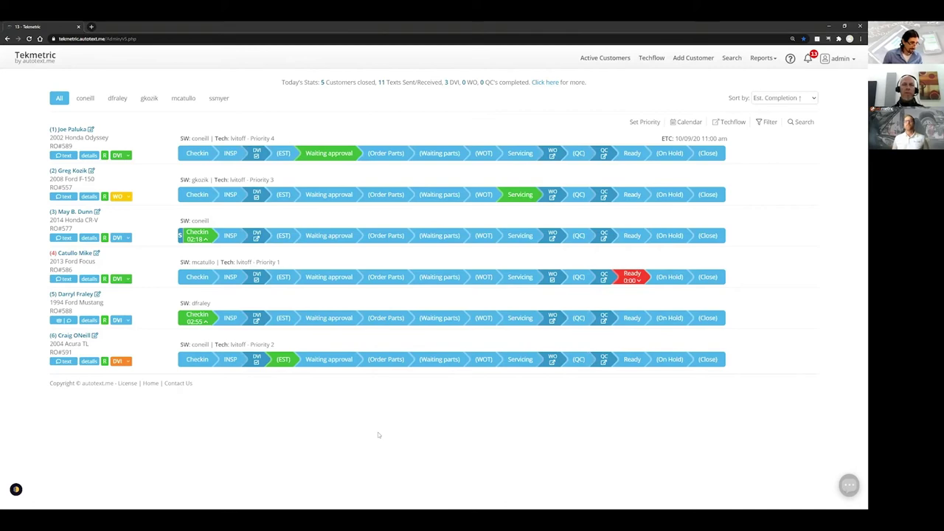
Move the 2002 Honda Odyssey to the Order Parts status with a 15-minute timer.
left_click(398, 155)
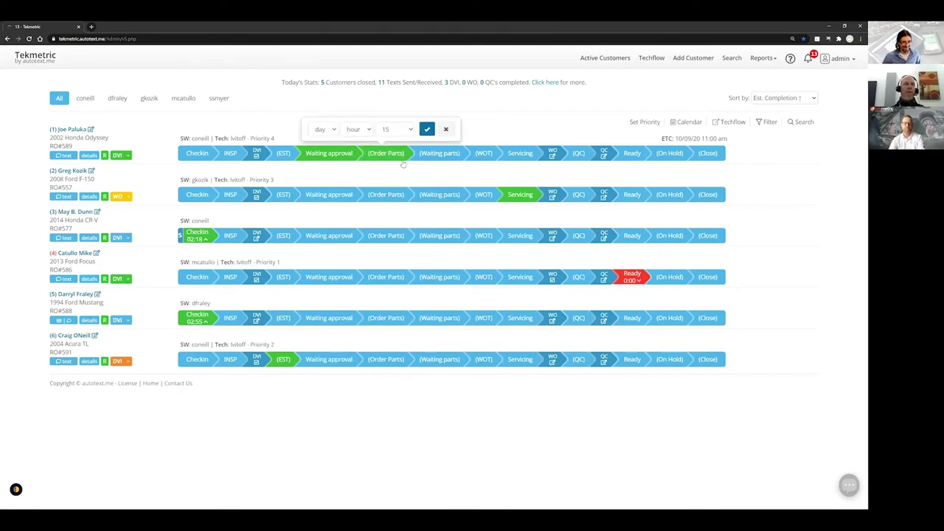
left_click(428, 130)
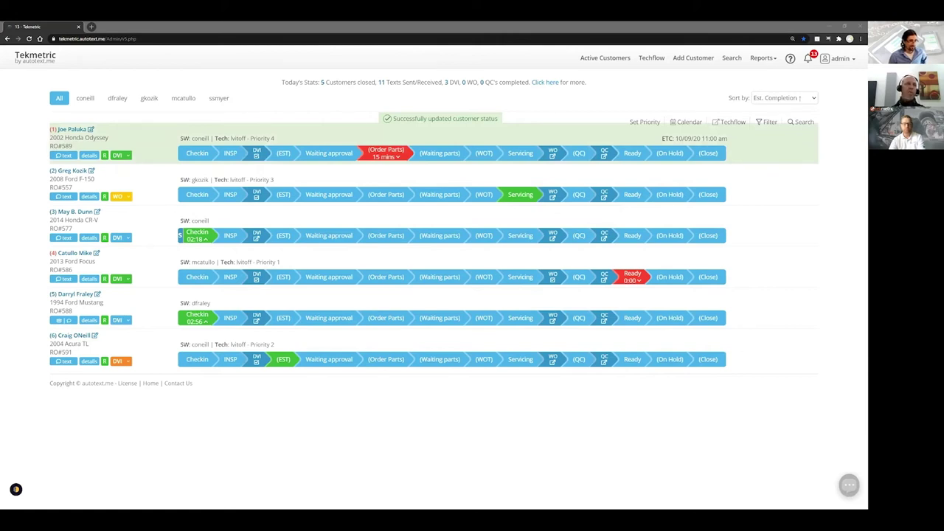
Close the Odyssey's authorized estimate page and show the Tekmetric job board in a window below the Odyssey's workflow row.
key("alt+Tab")
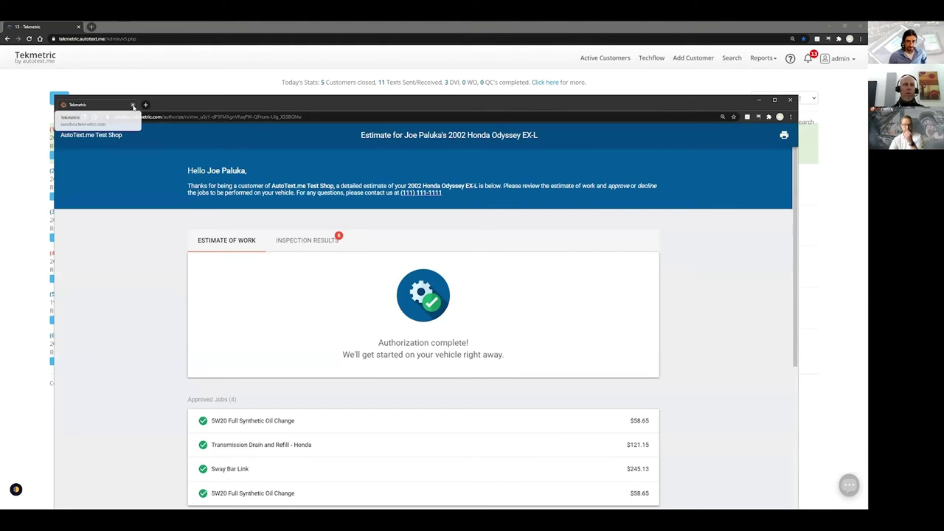
left_click(133, 106)
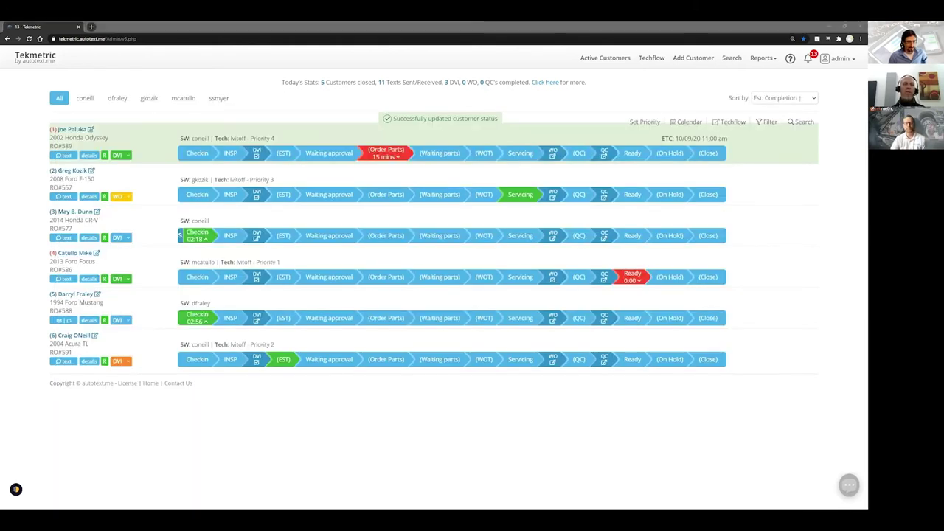
key("alt+Tab")
left_click(96, 168)
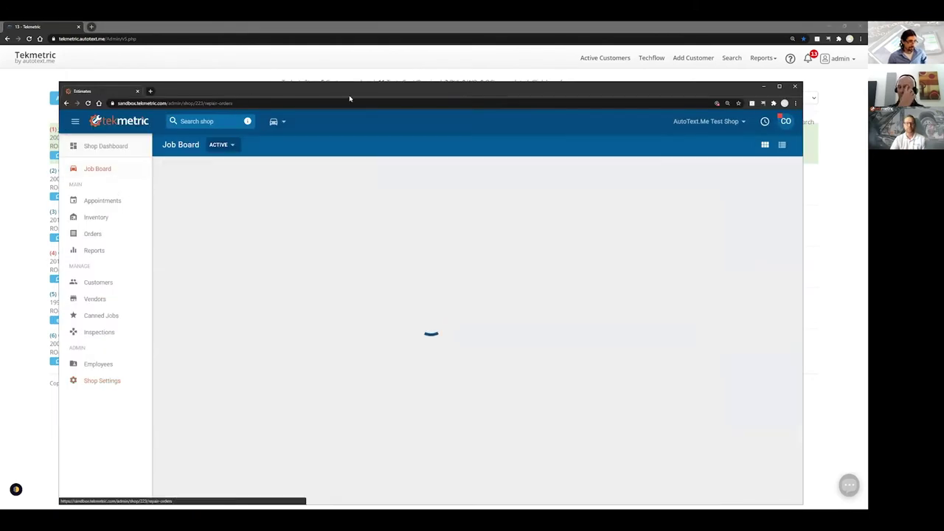
left_click_drag(429, 93, 443, 191)
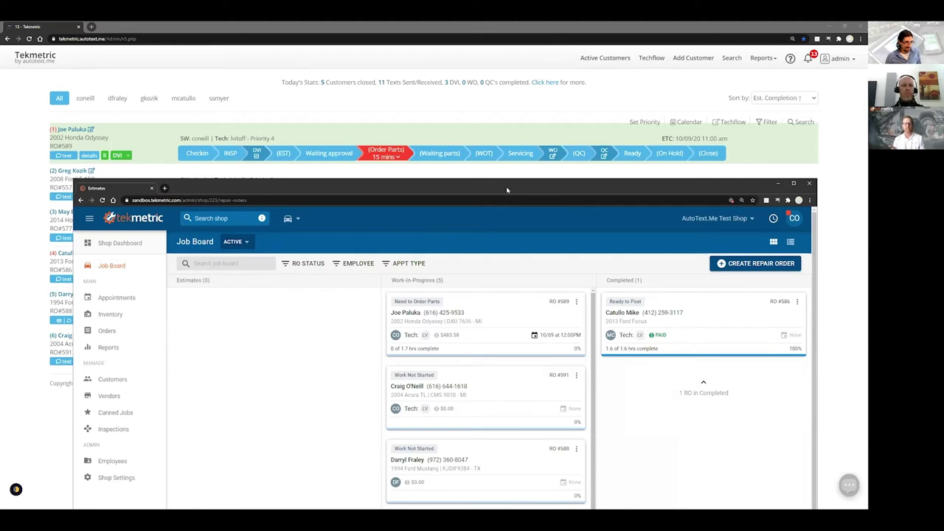
left_click_drag(507, 191, 694, 262)
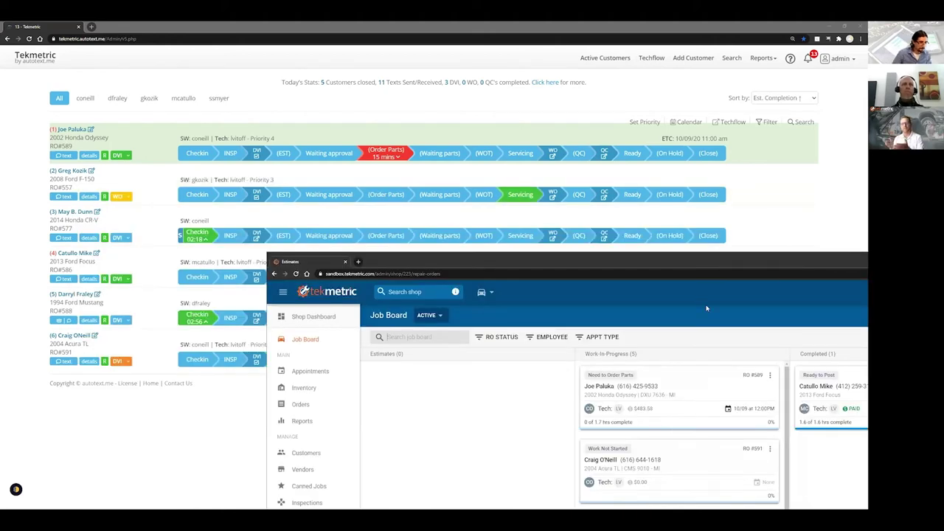
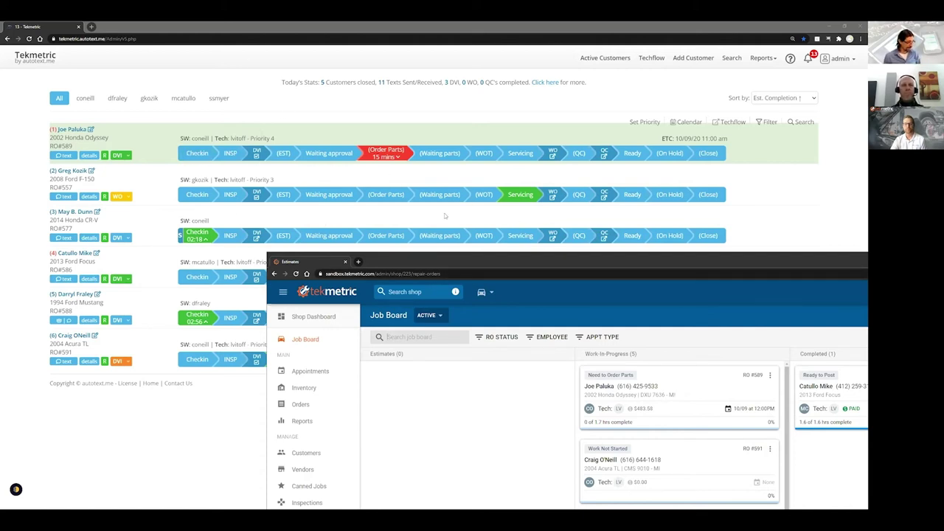
left_click_drag(318, 261, 245, 243)
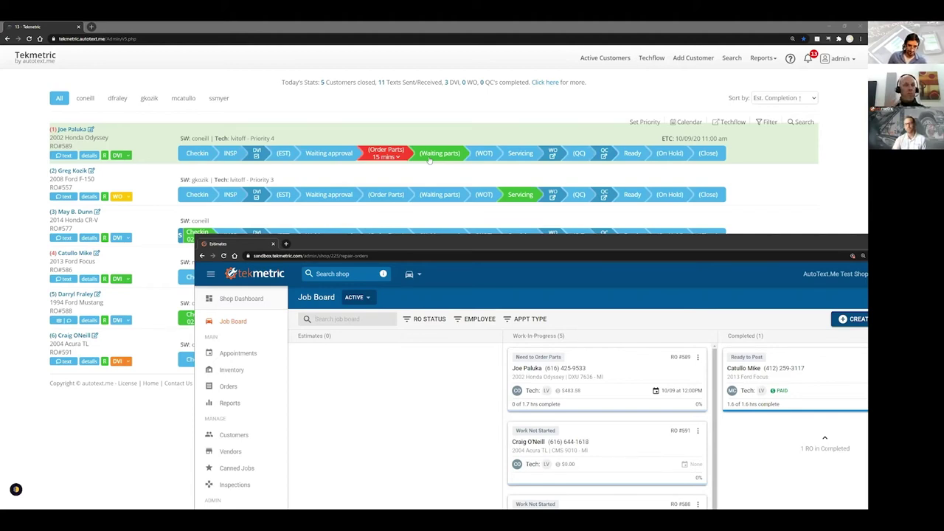
left_click(435, 155)
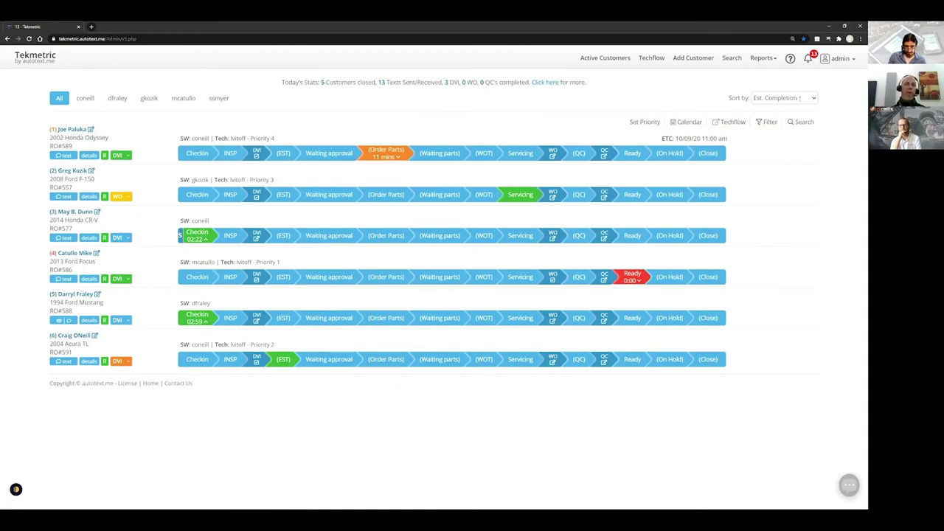
key("alt+Tab")
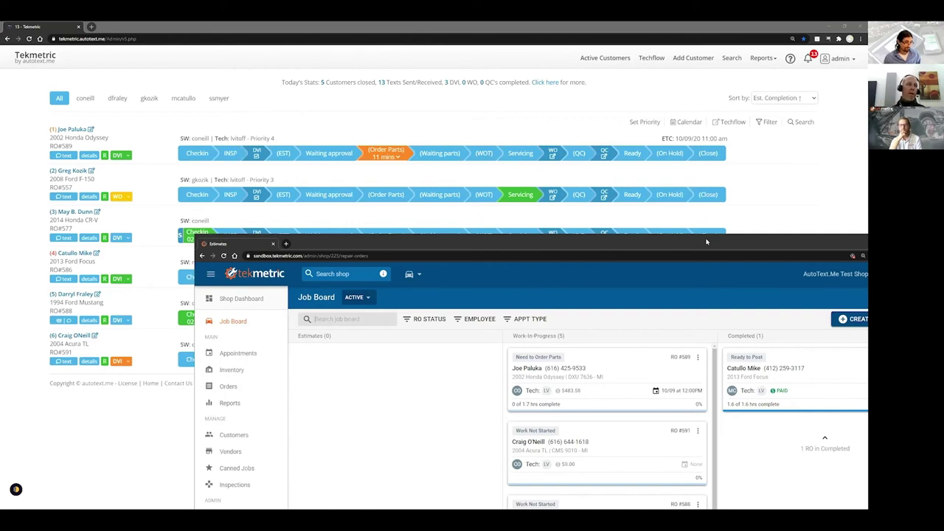
Check the notifications and examine the Customer Engagement Report's text statistics, ending back on the active customers workflow board.
left_click(809, 59)
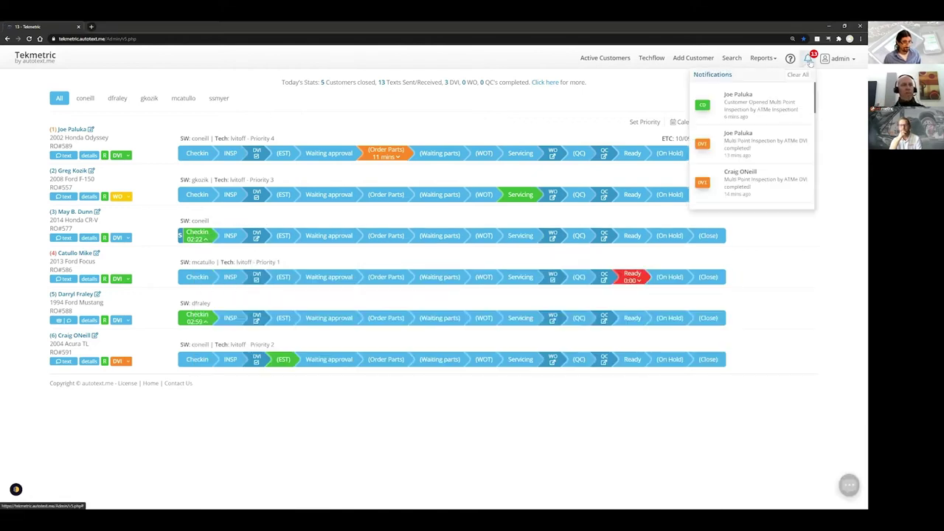
left_click(762, 57)
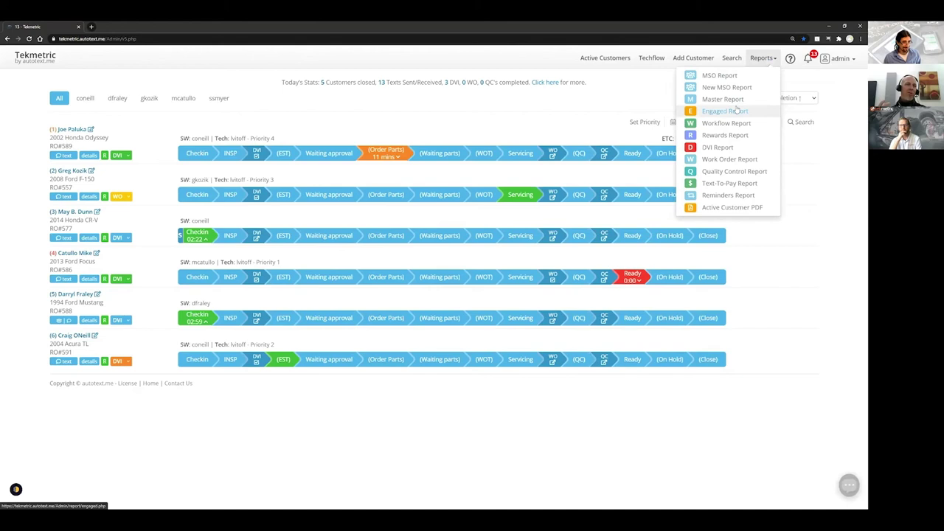
left_click(737, 109)
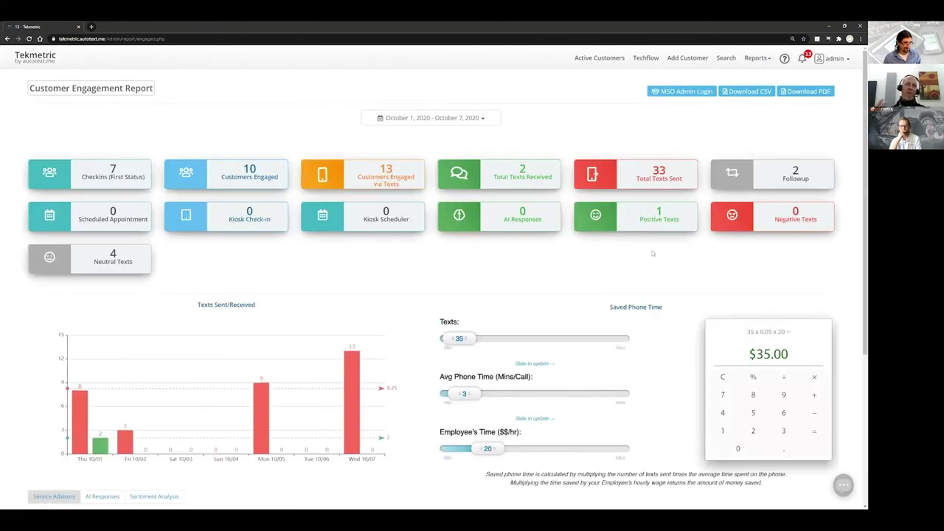
scroll(652, 253, "down", 3)
scroll(760, 235, "up", 1)
scroll(760, 234, "up", 2)
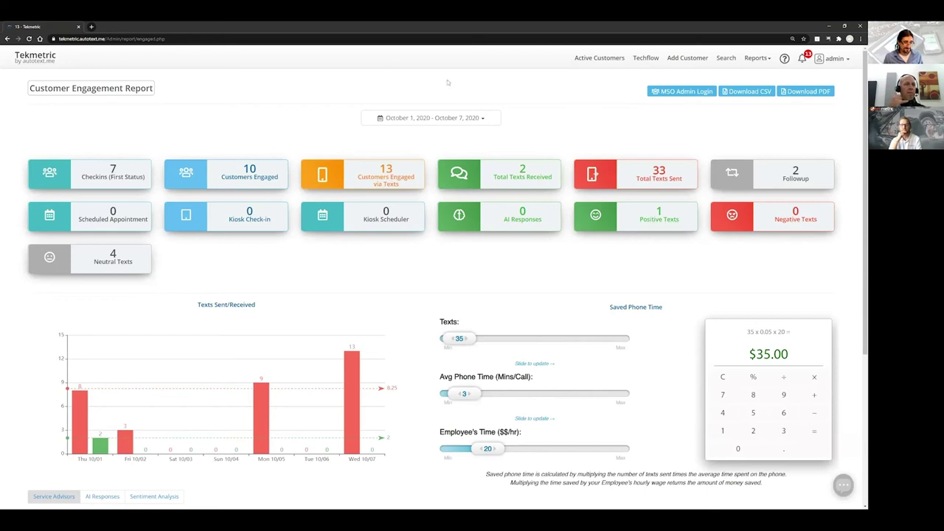
left_click(44, 64)
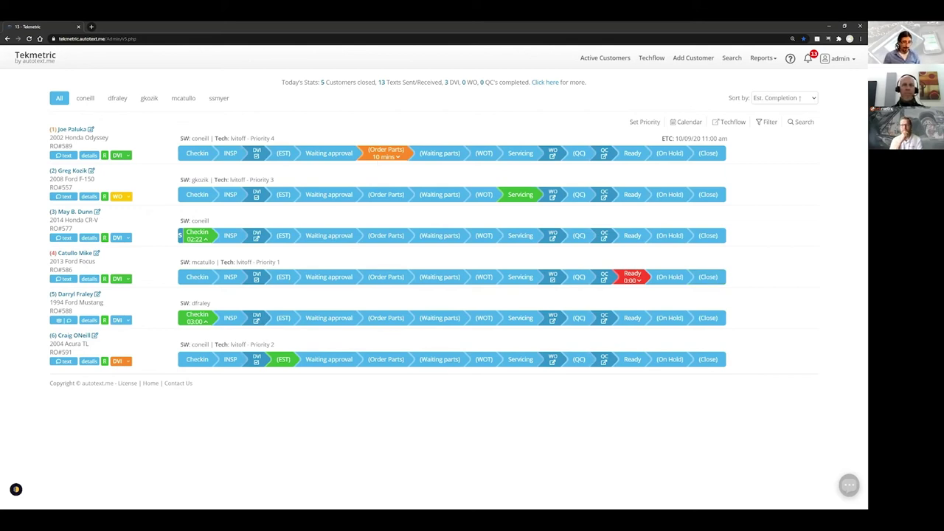
Bring the Tekmetric job board window back into view and place it below the first two workflow rows.
left_click_drag(864, 254, 716, 254)
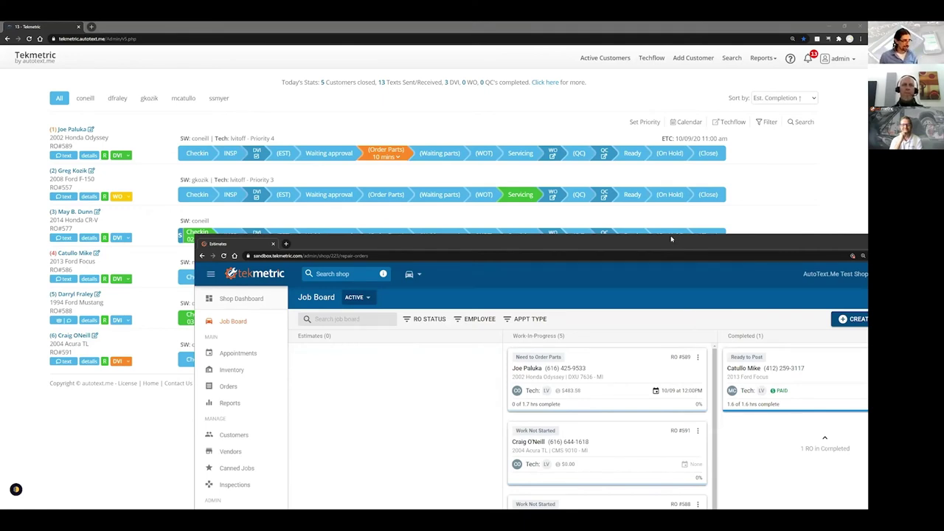
left_click_drag(676, 244, 522, 102)
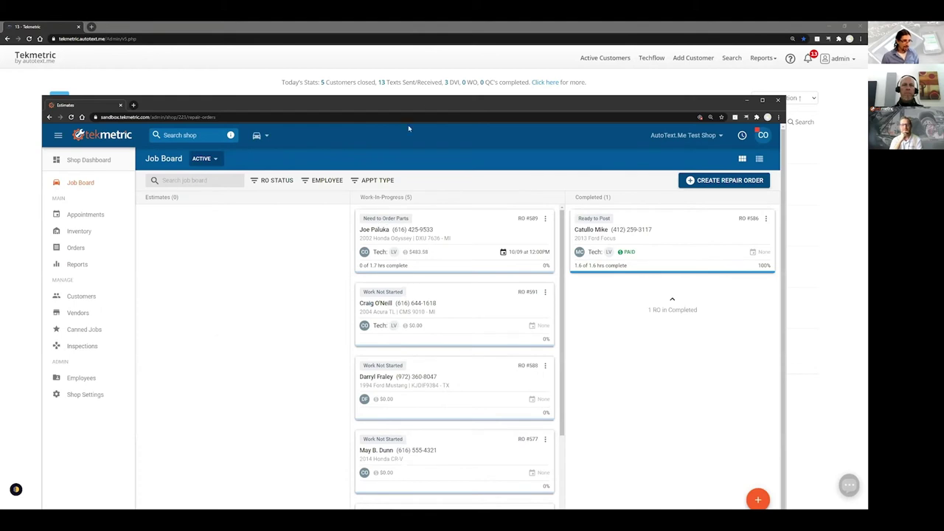
left_click_drag(420, 112, 449, 226)
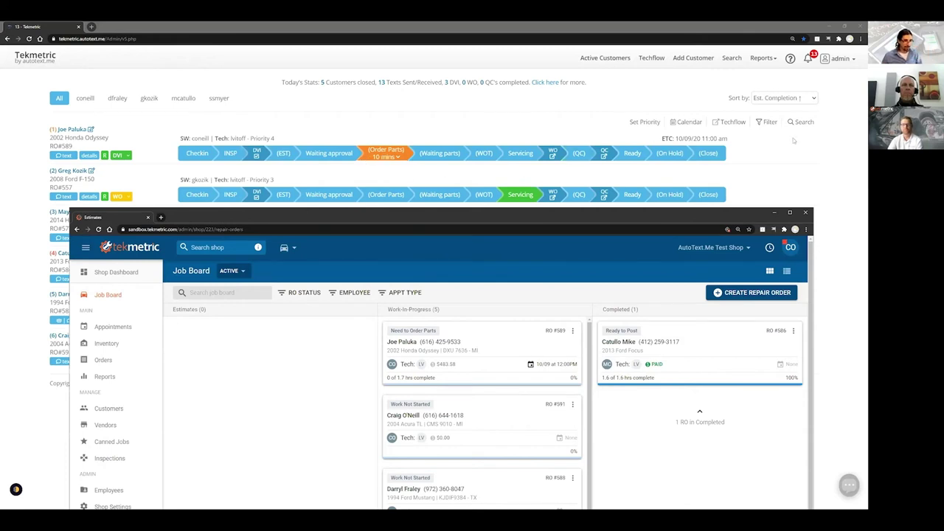
Filter the active customers workflow board by the Order Parts status, and remove the filter after viewing it.
left_click(764, 122)
left_click(413, 121)
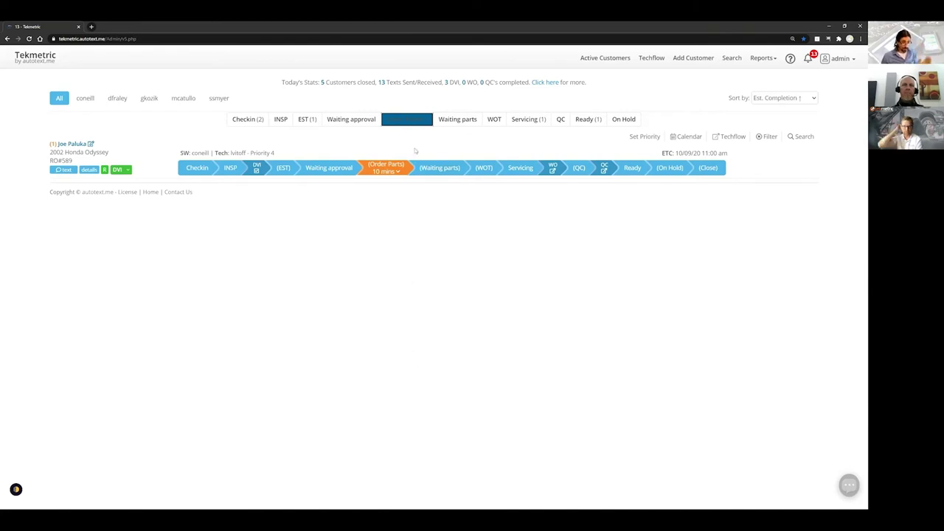
left_click(768, 137)
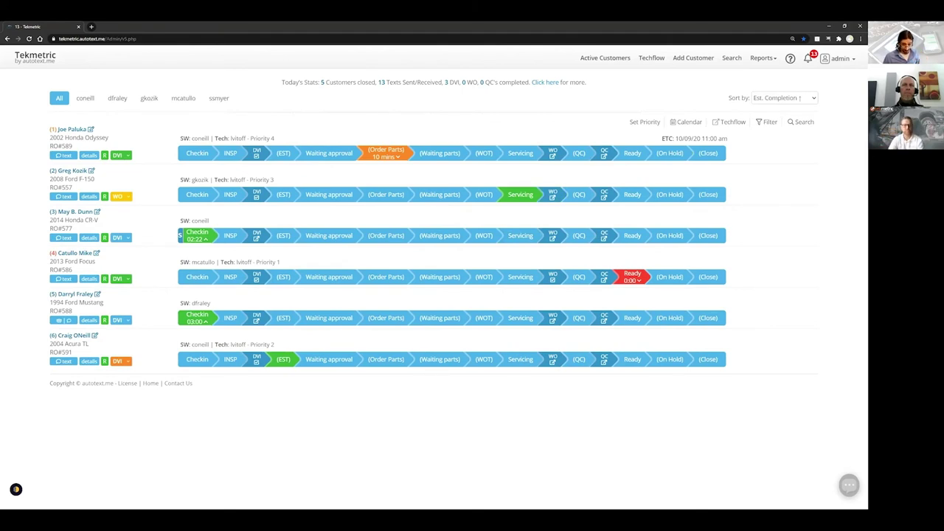
Open the 2002 Honda Odyssey's repair order from the Tekmetric job board, maximize the window and examine its activity feed.
key("alt+Tab")
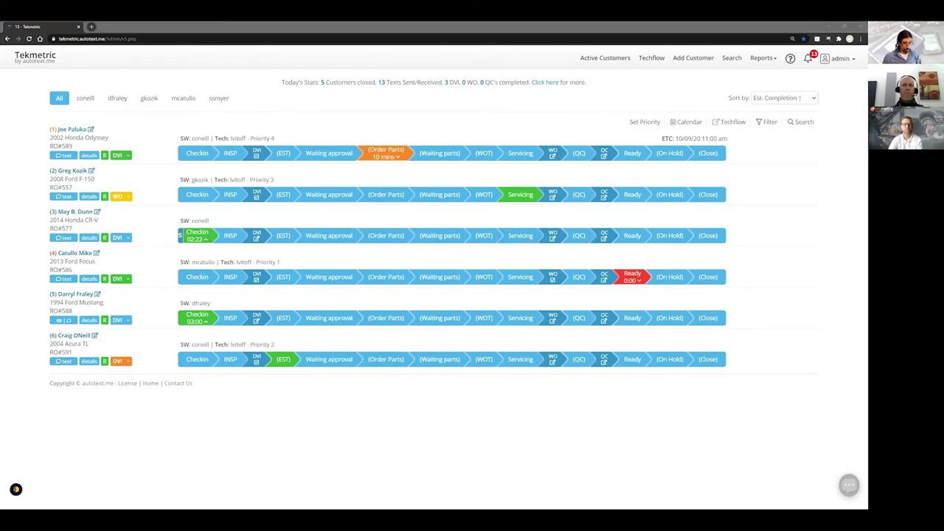
left_click(472, 346)
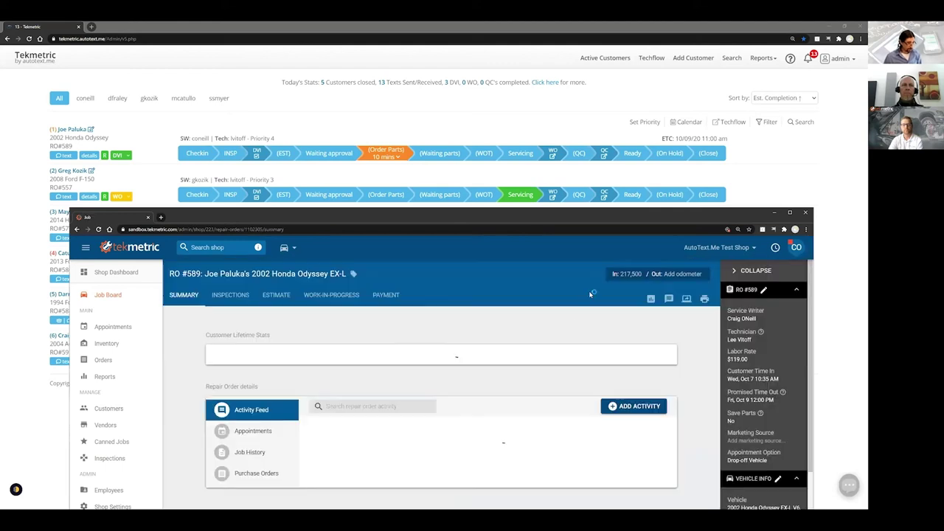
scroll(438, 383, "down", 5)
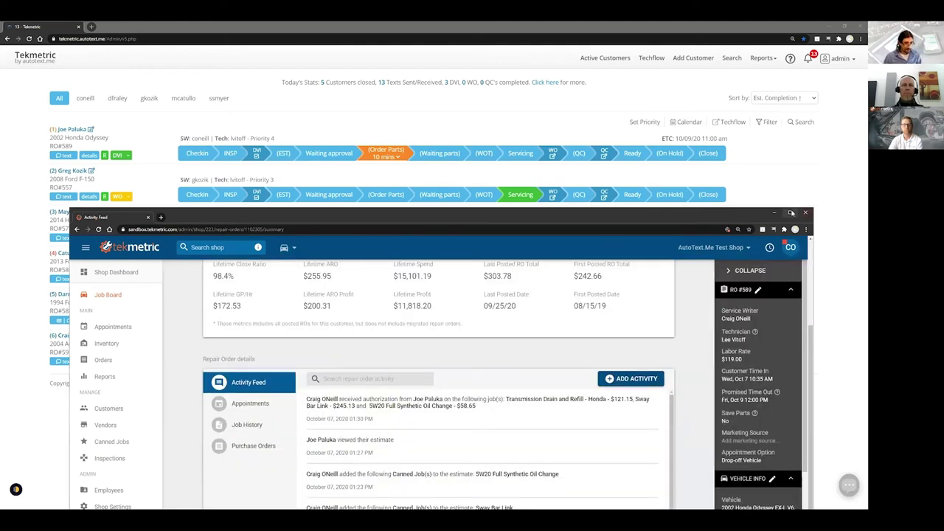
left_click(790, 212)
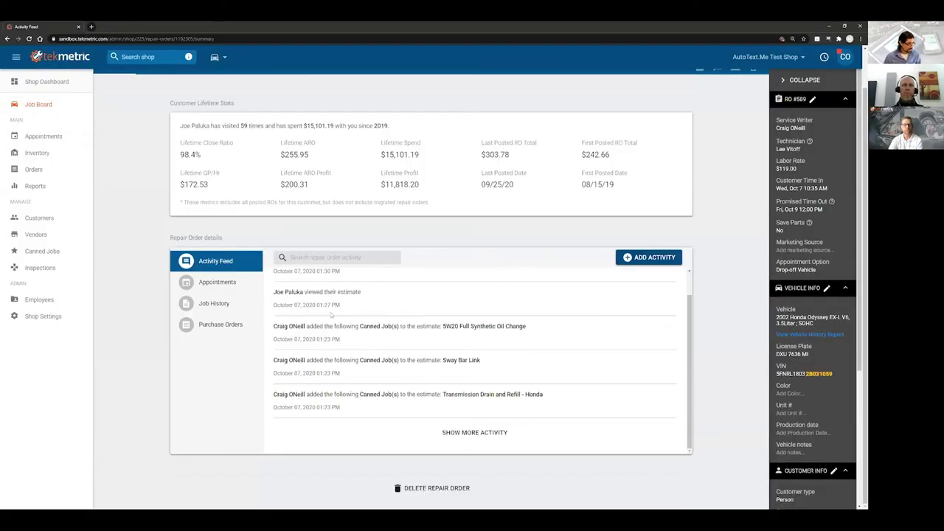
scroll(432, 295, "up", 1)
Open the Odyssey's estimate and view its needed parts in the Parts Hub, closing the hub when done.
left_click(206, 104)
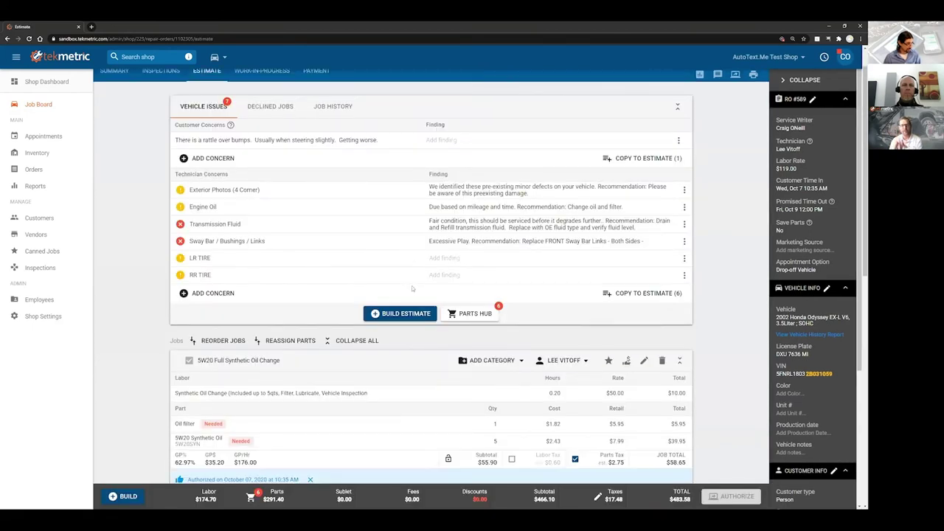
scroll(329, 276, "down", 3)
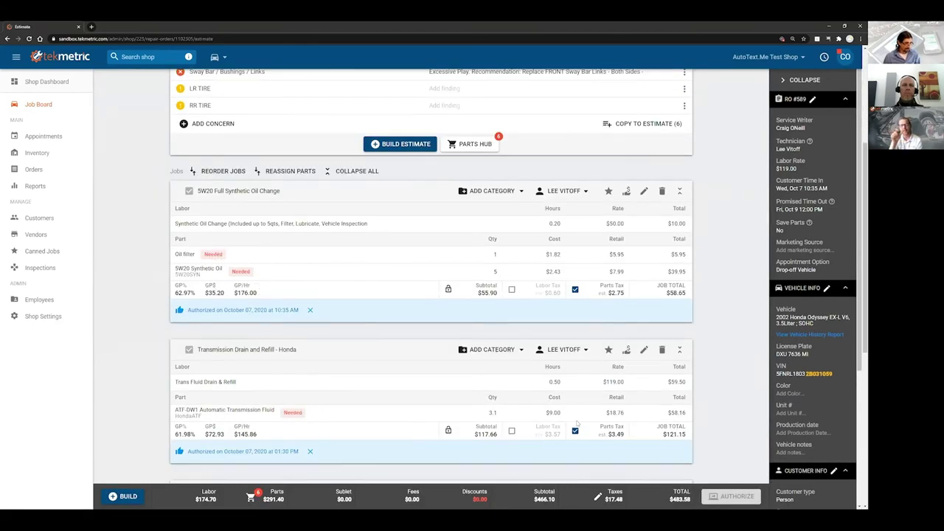
left_click(214, 254)
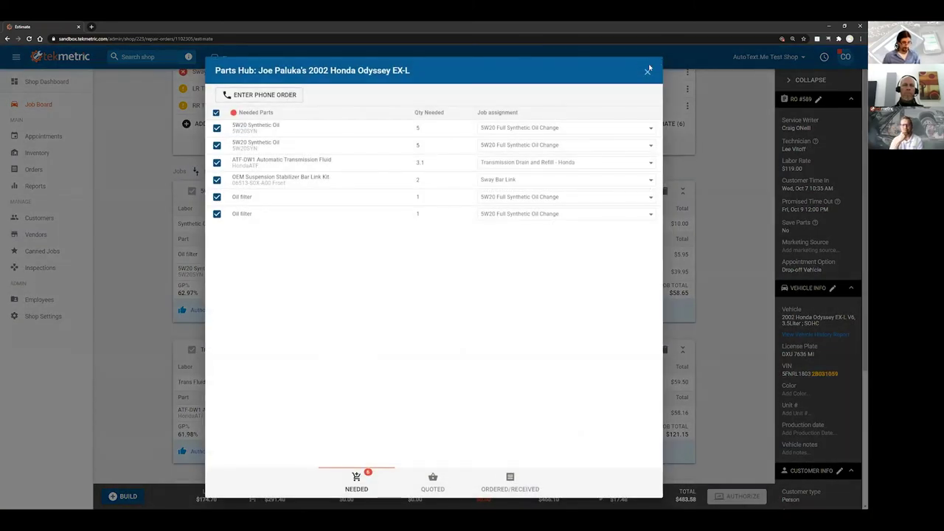
left_click(118, 109)
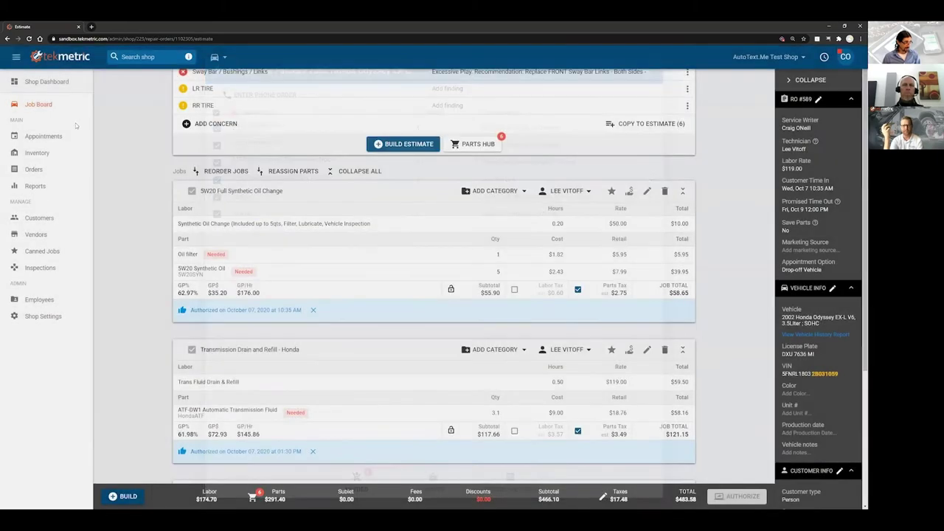
Reopen the Odyssey's repair order from the job board and examine the authorized jobs on its estimate.
left_click(74, 107)
left_click(383, 148)
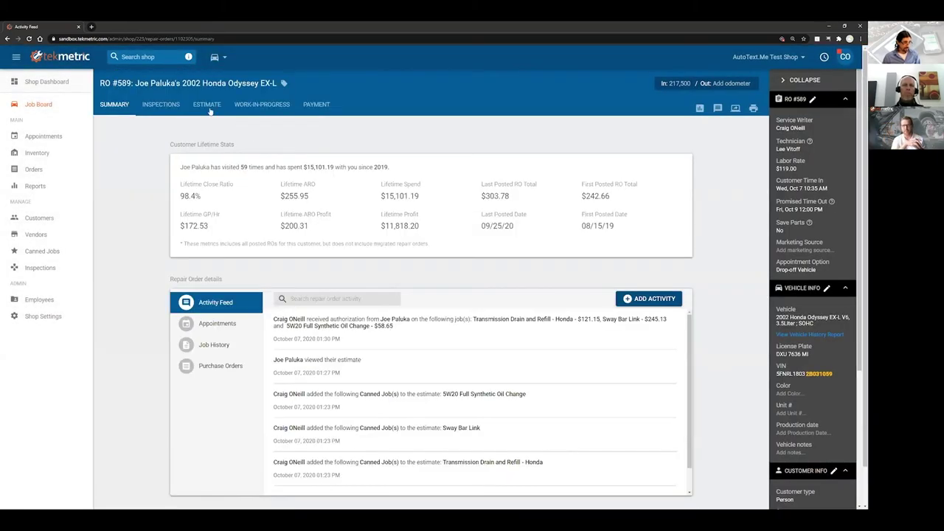
left_click(208, 104)
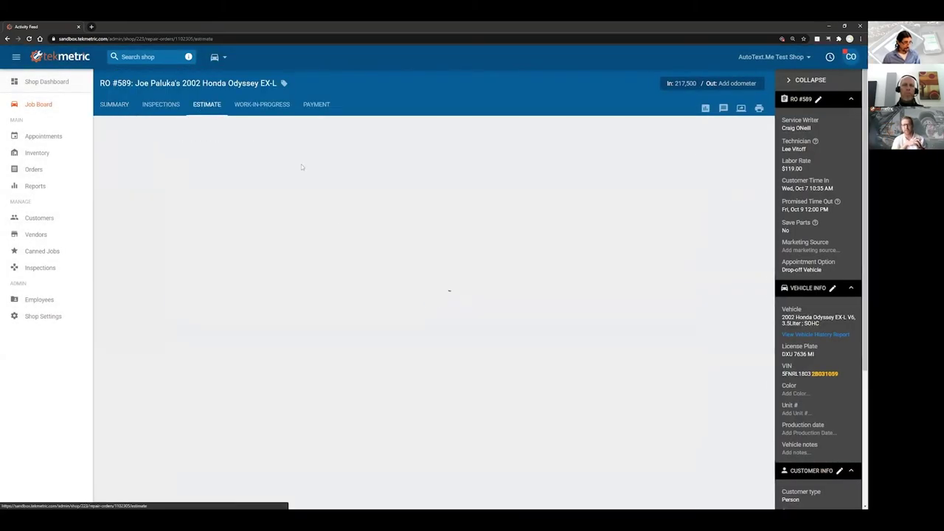
scroll(222, 194, "down", 5)
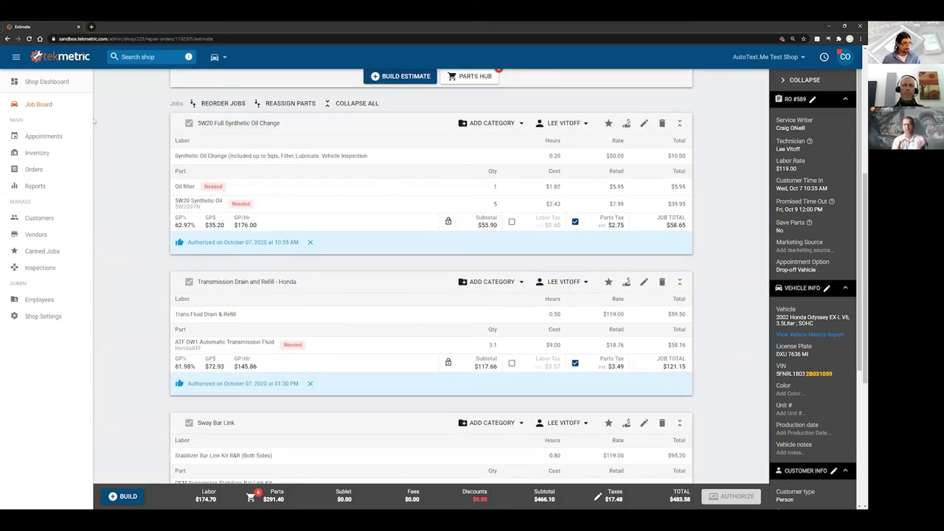
Show the job board as a list and filter it by the Need to Order Parts status, clearing the filter after viewing.
left_click(64, 104)
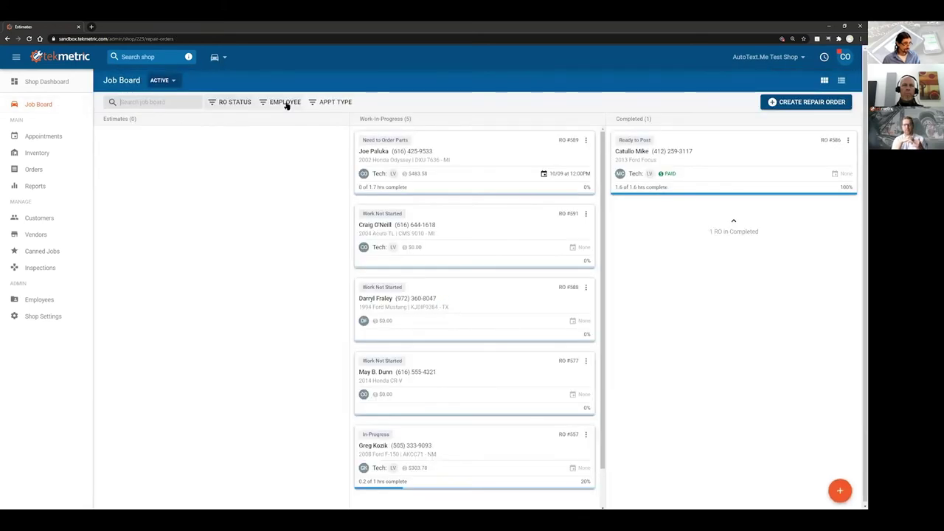
left_click(842, 80)
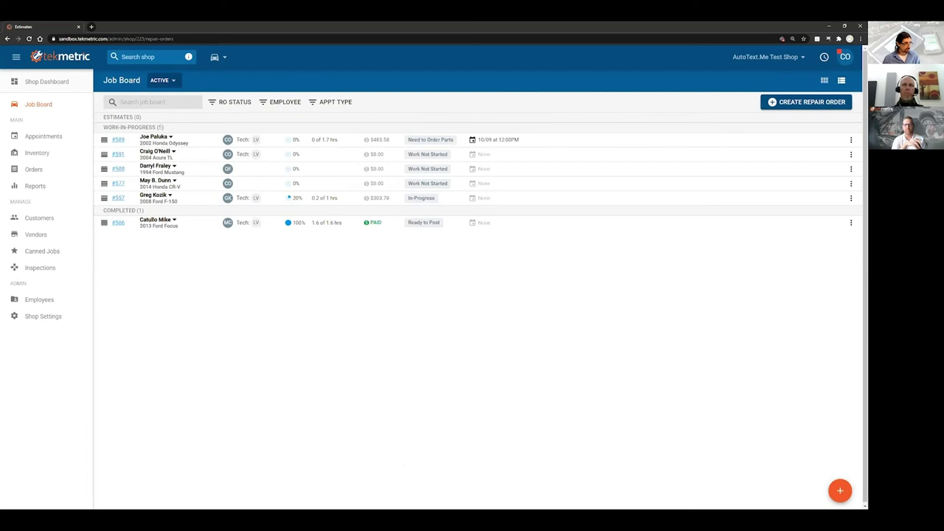
left_click(217, 106)
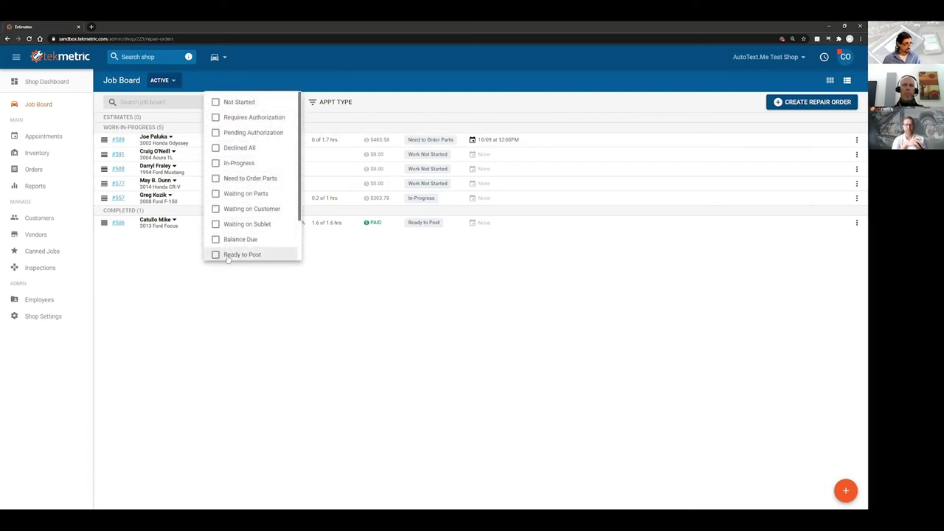
left_click(215, 178)
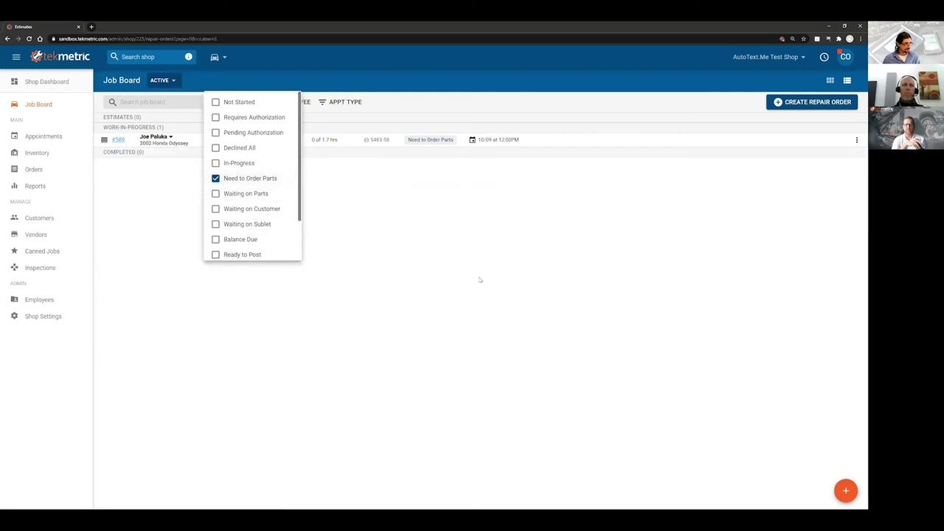
left_click(462, 291)
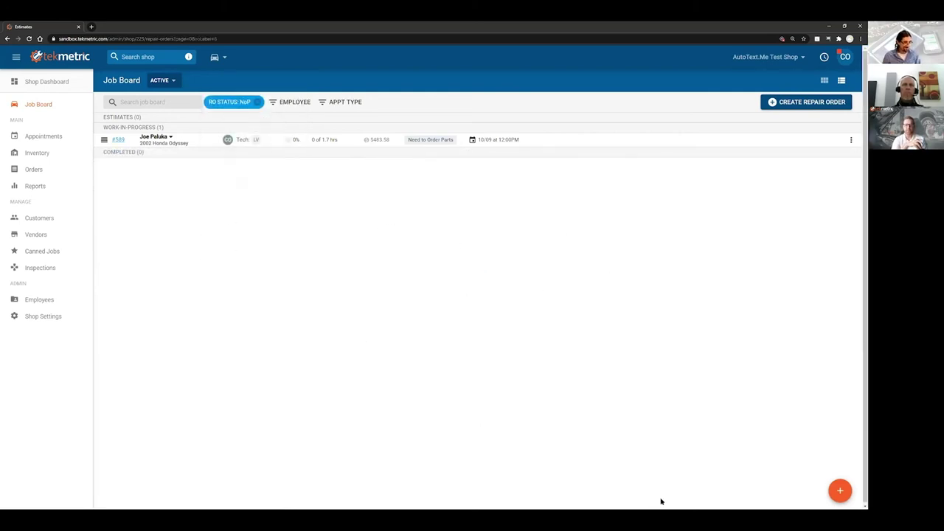
left_click(37, 104)
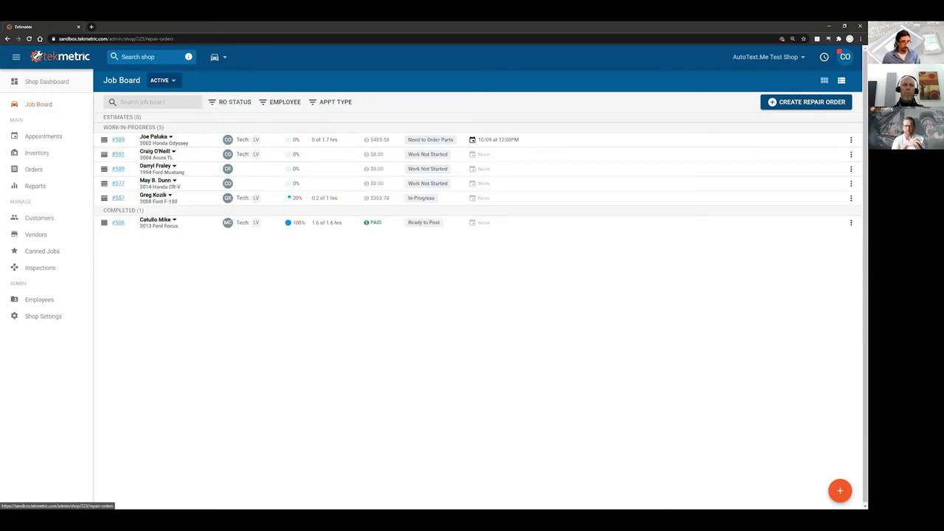
left_click(824, 79)
left_click(841, 80)
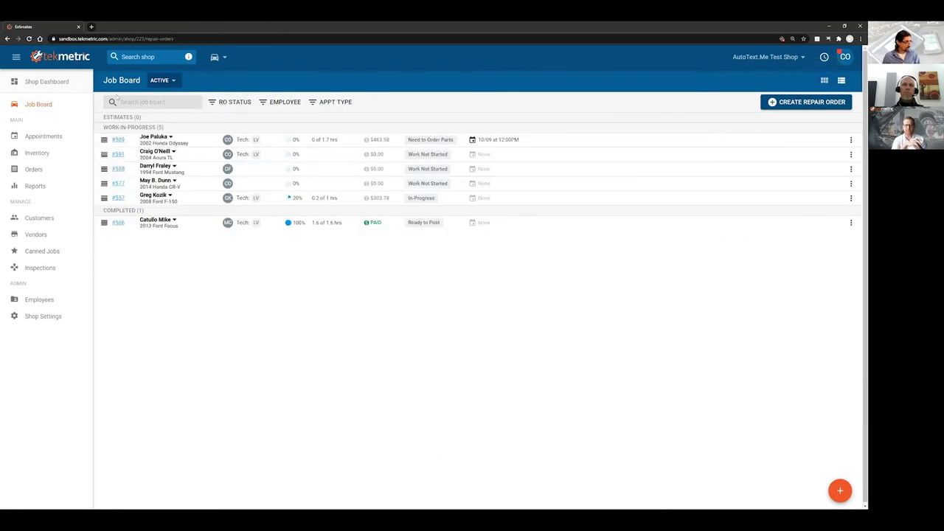
Examine the car count by repair order status on the shop dashboard and return to the job board.
left_click(34, 83)
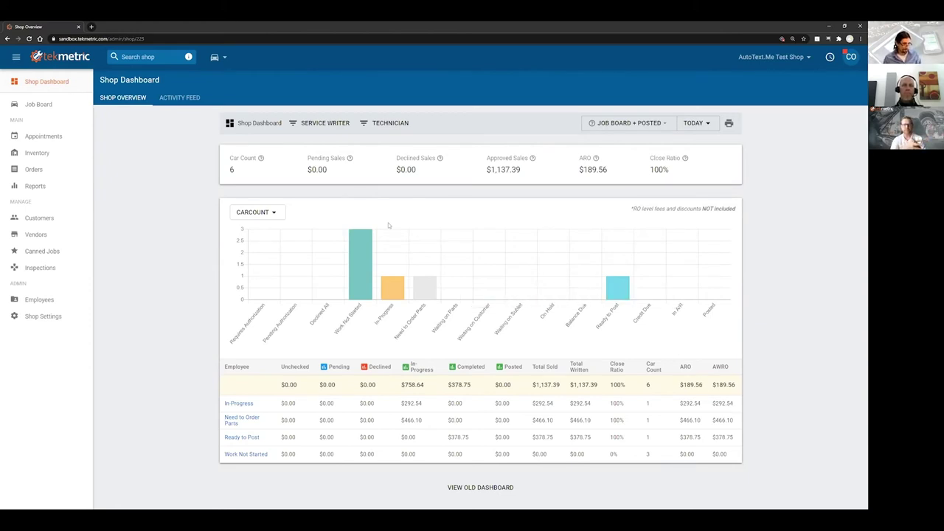
mouse_move(363, 250)
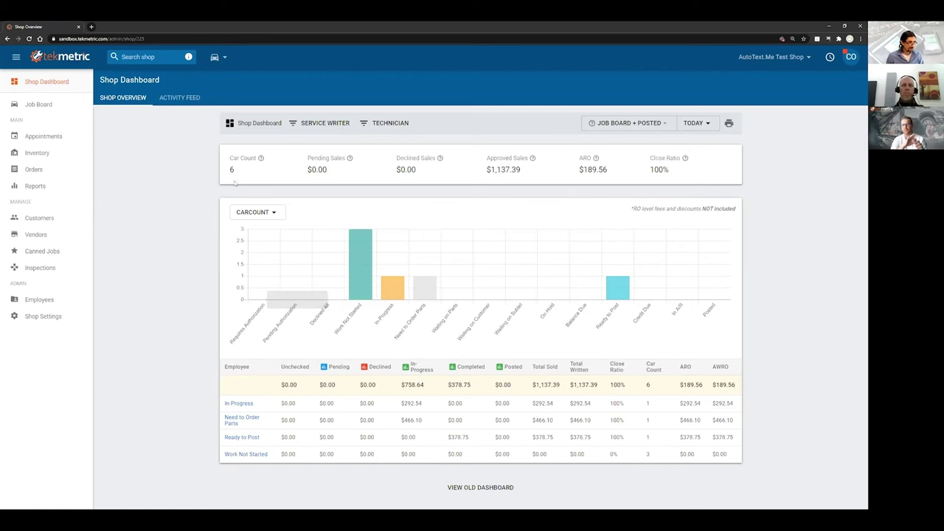
left_click(40, 105)
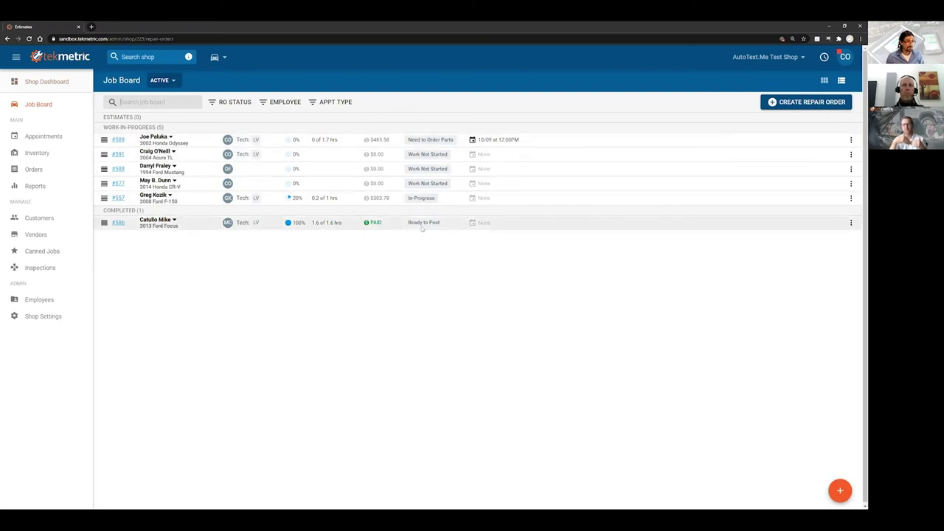
Open the 2002 Honda Odyssey's estimate and examine the needed parts listed under its authorized jobs.
left_click(195, 146)
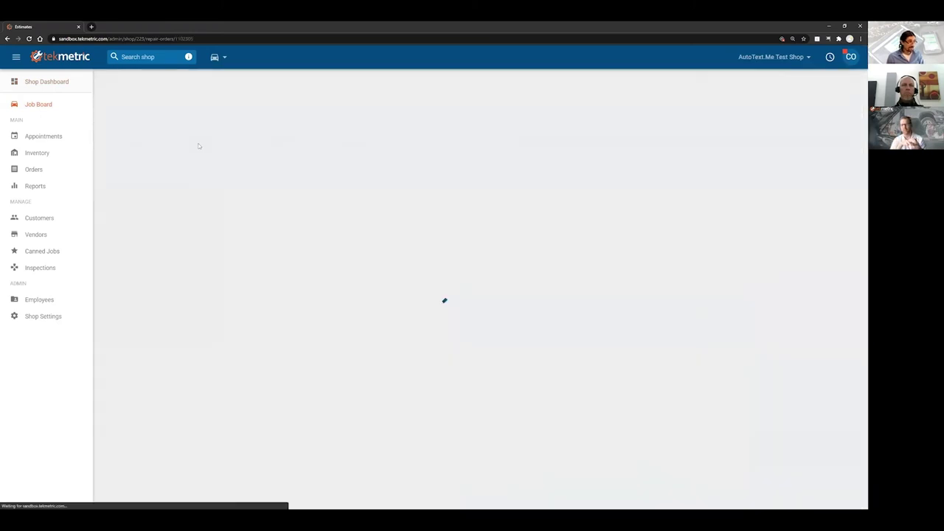
left_click(207, 105)
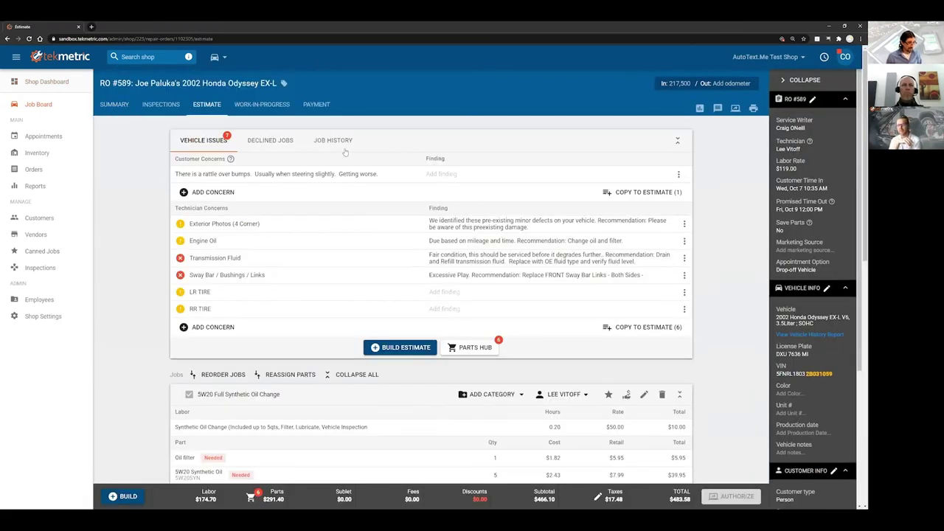
scroll(434, 243, "down", 3)
scroll(434, 244, "down", 3)
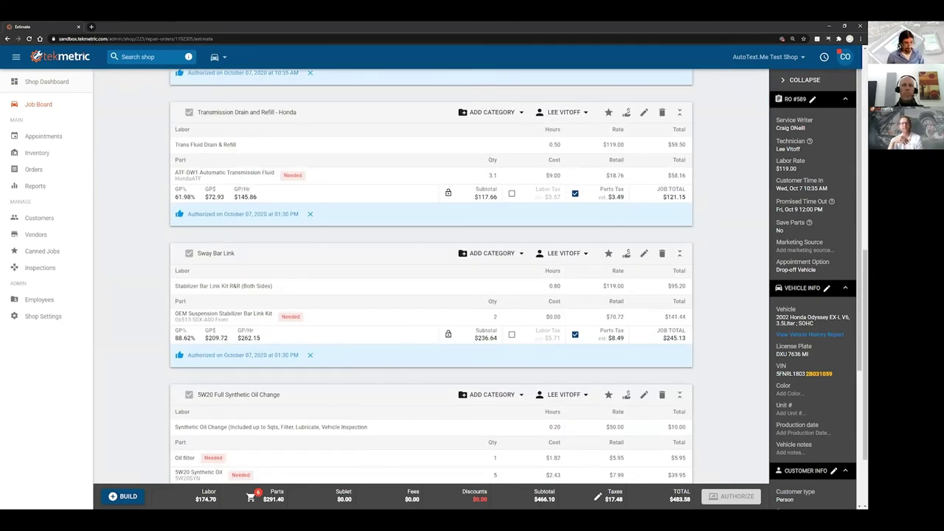
Switch to autotext.me and open the Work Order Parts List for active customers.
key("super+Down")
left_click(107, 63)
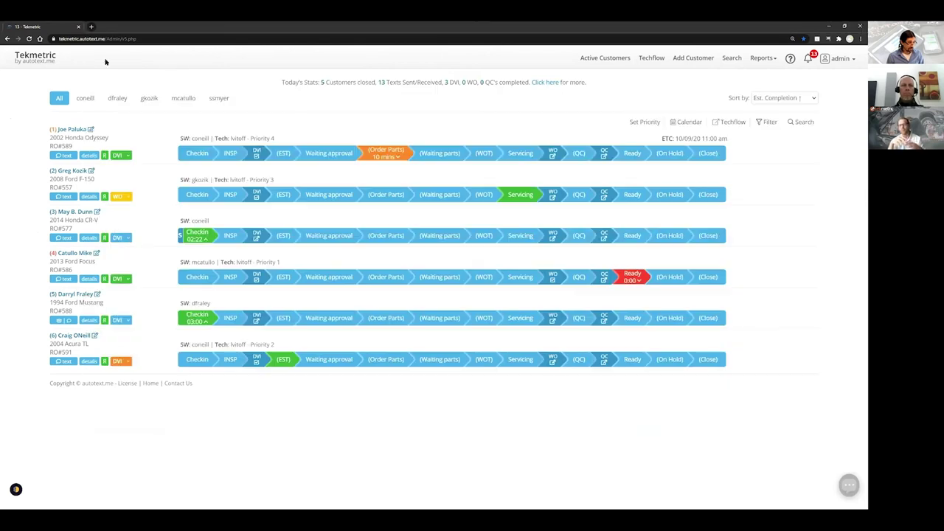
left_click(840, 59)
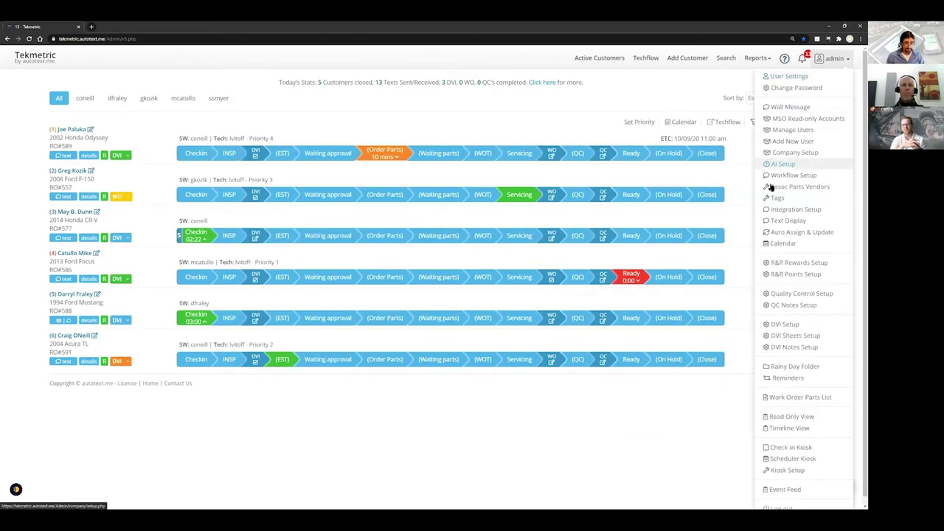
left_click(800, 397)
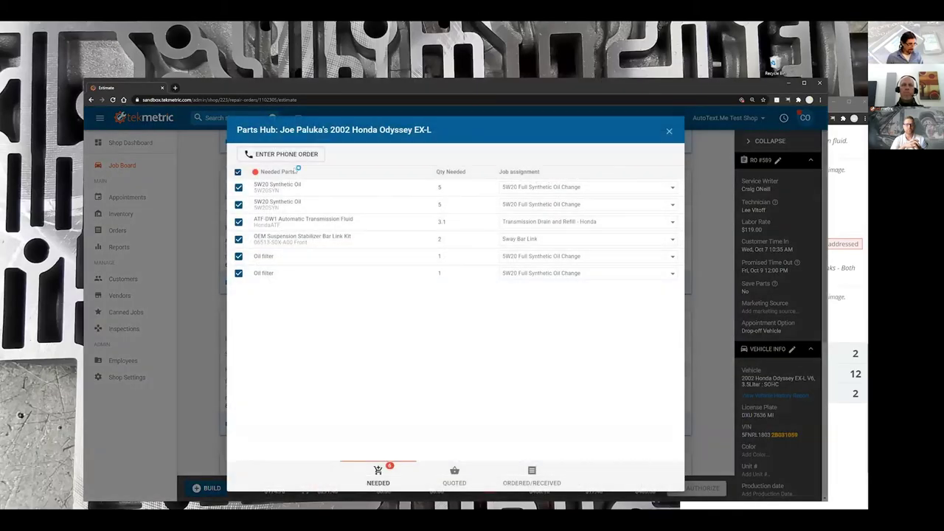
Enter a phone order for all of the Odyssey's needed parts with vendor ACME Parts and More and invoice number 111, and close the Parts Hub.
left_click(302, 157)
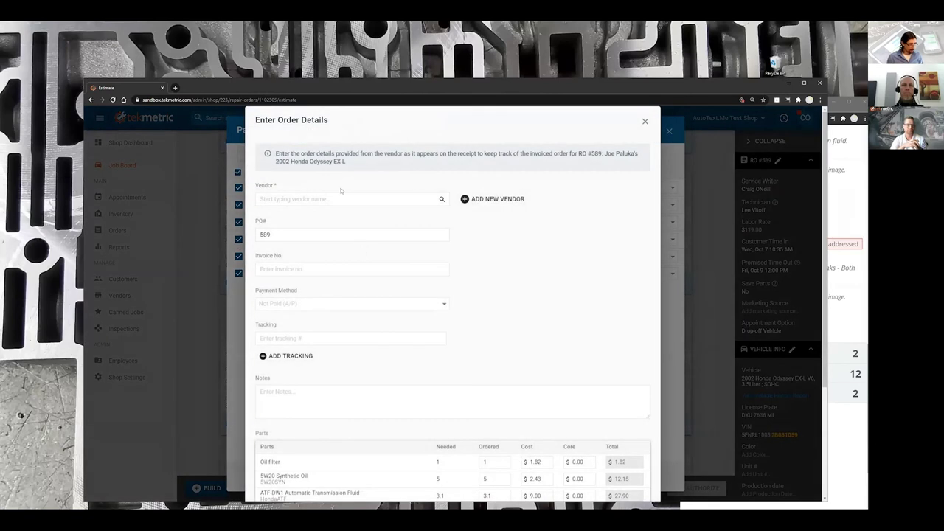
left_click(403, 199)
type("ac")
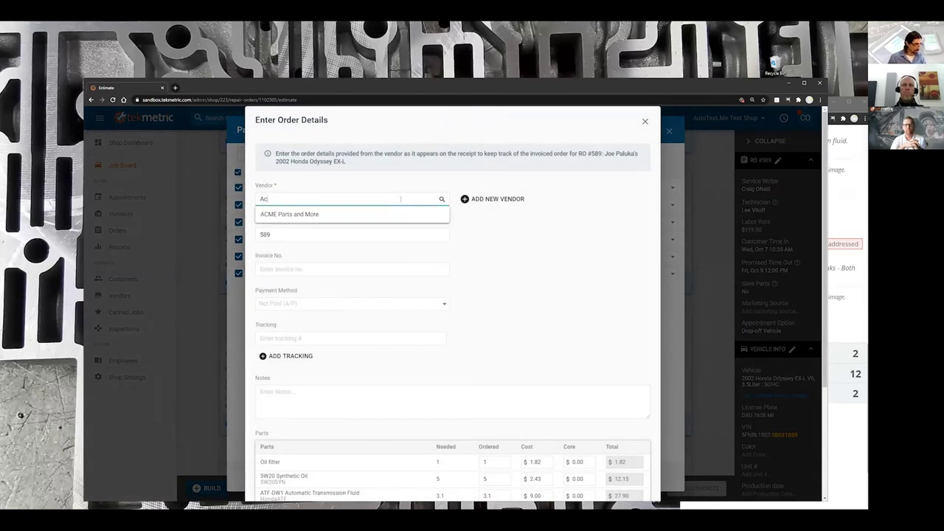
left_click(332, 220)
left_click(318, 270)
type("111")
scroll(552, 243, "down", 1)
scroll(554, 233, "down", 3)
left_click(608, 484)
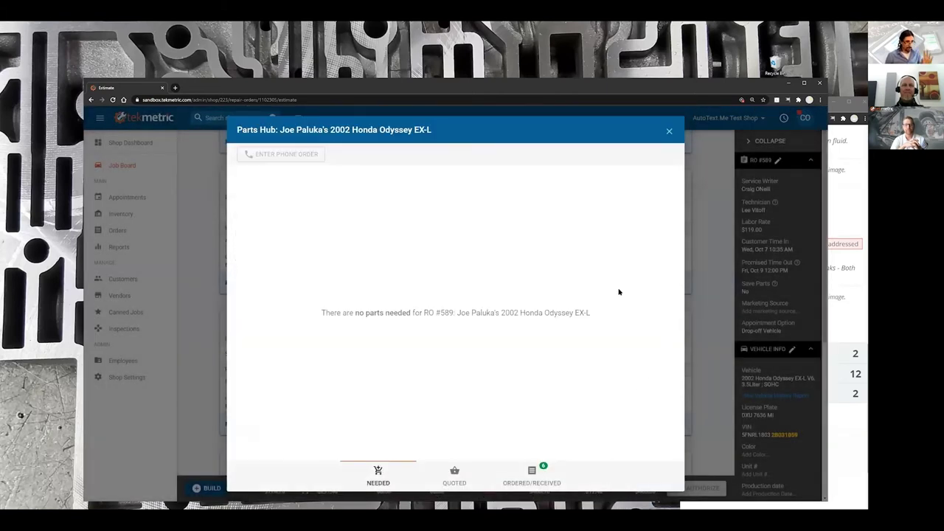
left_click(669, 132)
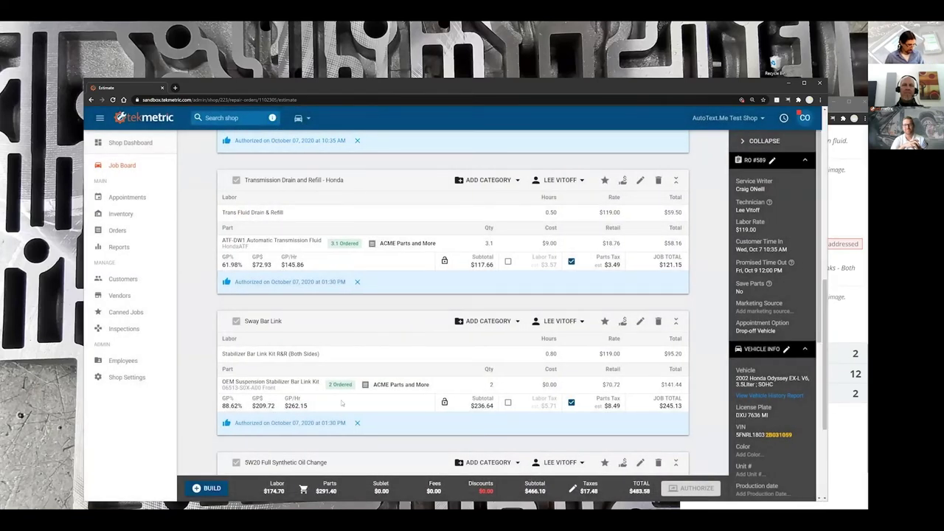
Save the Odyssey's repair order details unchanged, and switch to autotext.me to check the ordered status in its parts list.
left_click(347, 244)
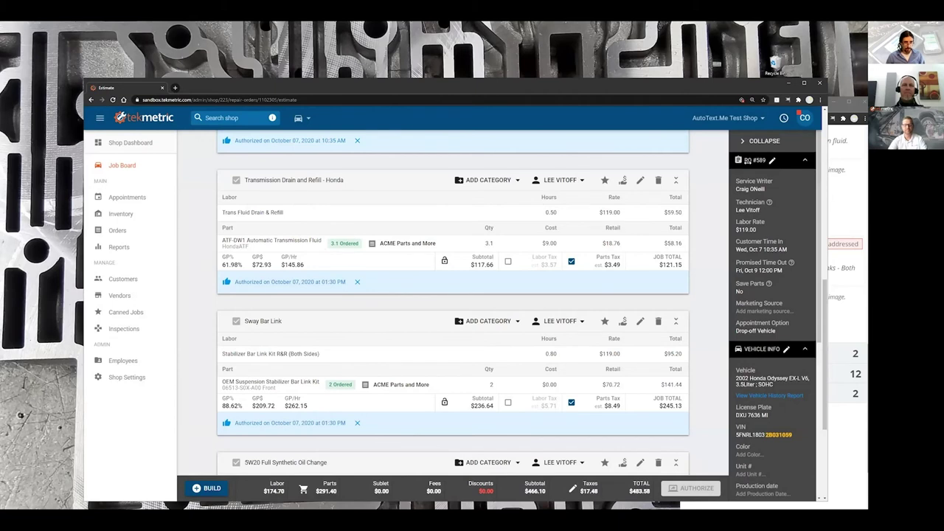
left_click(772, 161)
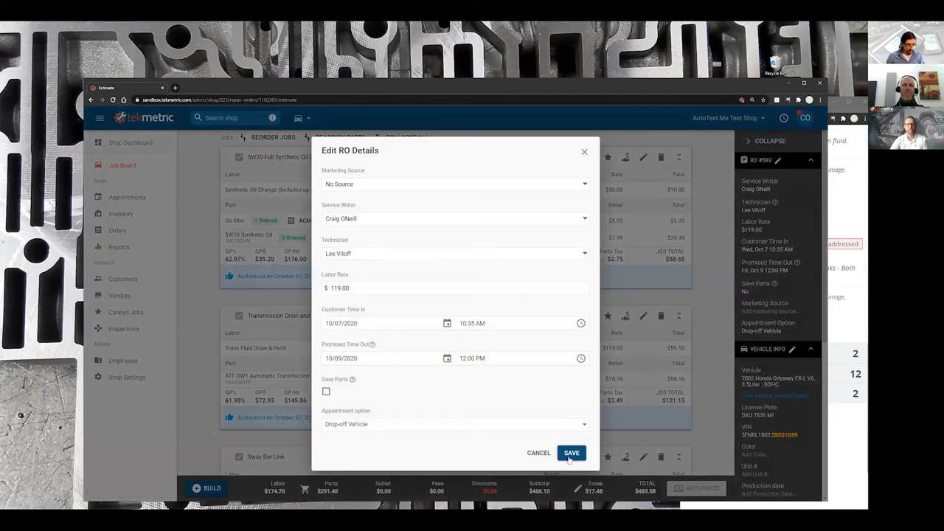
left_click(566, 458)
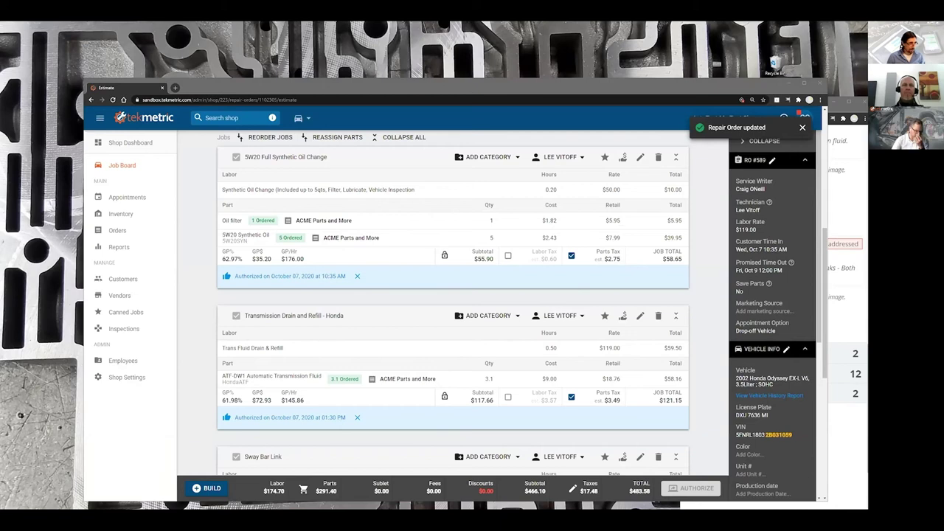
key("alt+Tab")
left_click(106, 66)
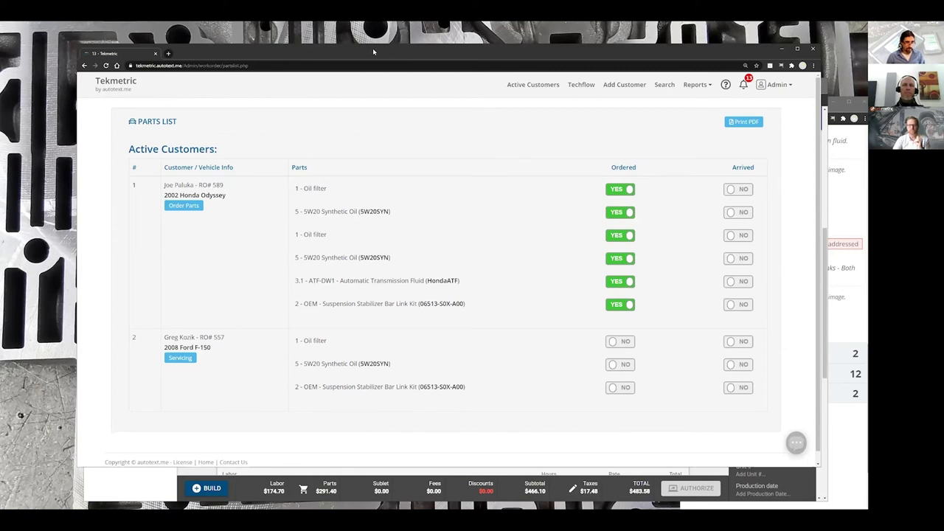
Switch back to Tekmetric and mark the Odyssey's ACME Parts and More order as received in the Parts Hub.
key("alt+Tab")
left_click(263, 222)
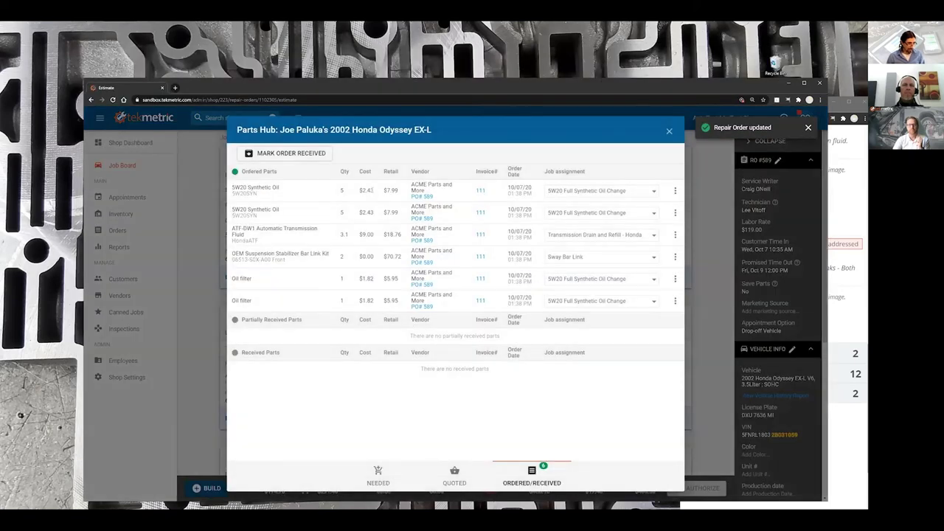
left_click(292, 153)
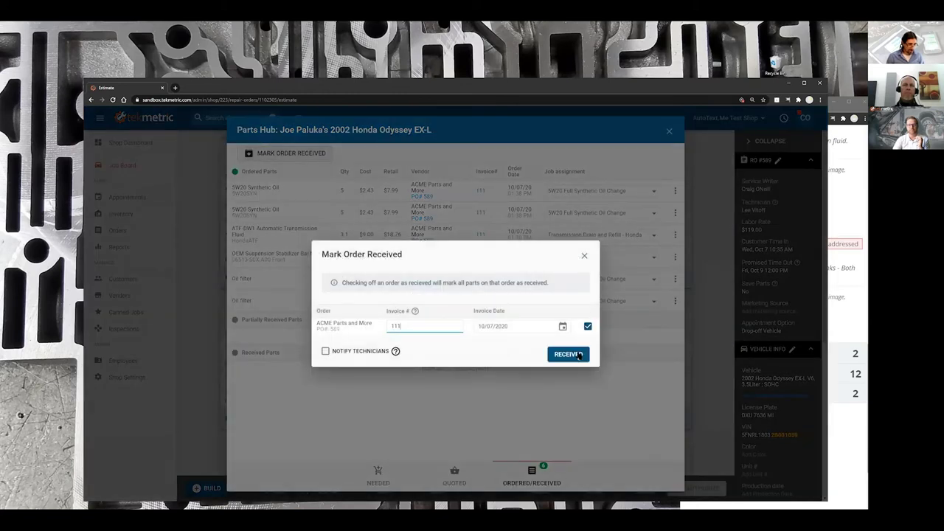
left_click(579, 355)
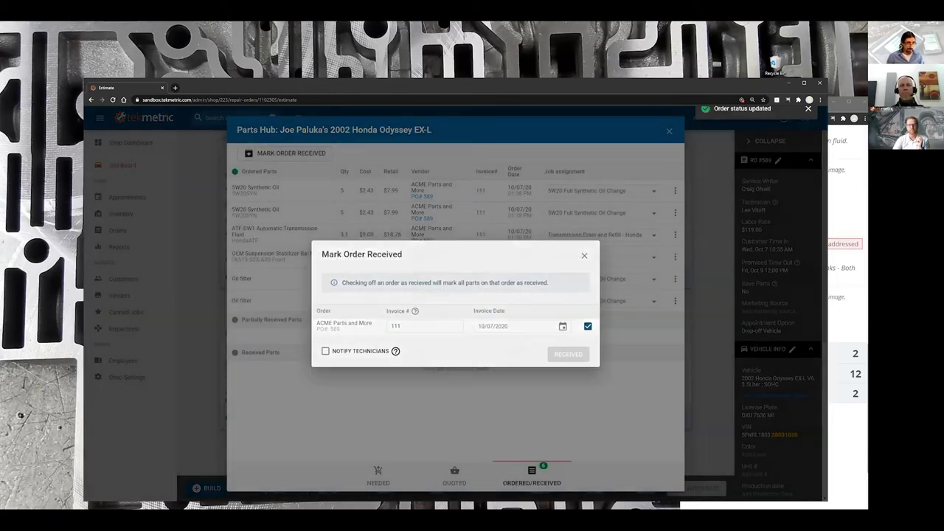
Switch to autotext.me, return to the active customers board, and check the technician window's notifications and the Odyssey's status.
key("alt+Tab")
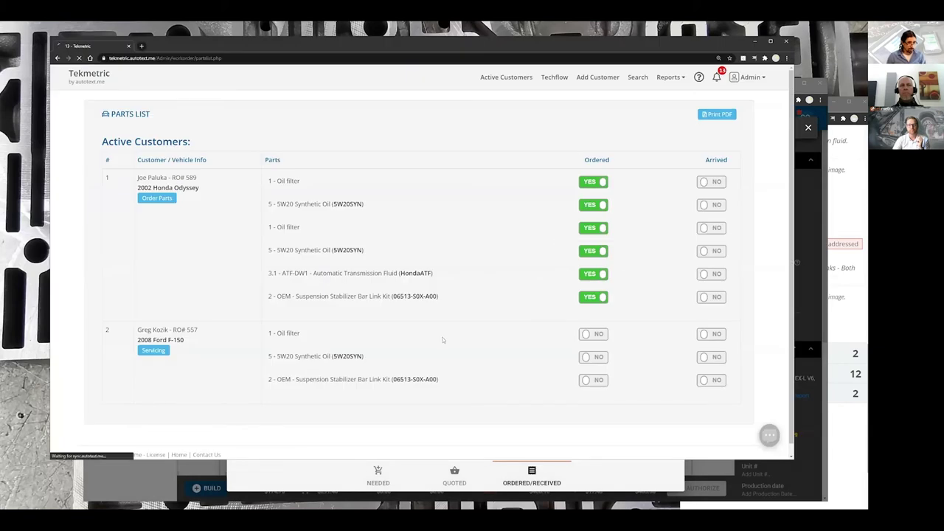
left_click(90, 74)
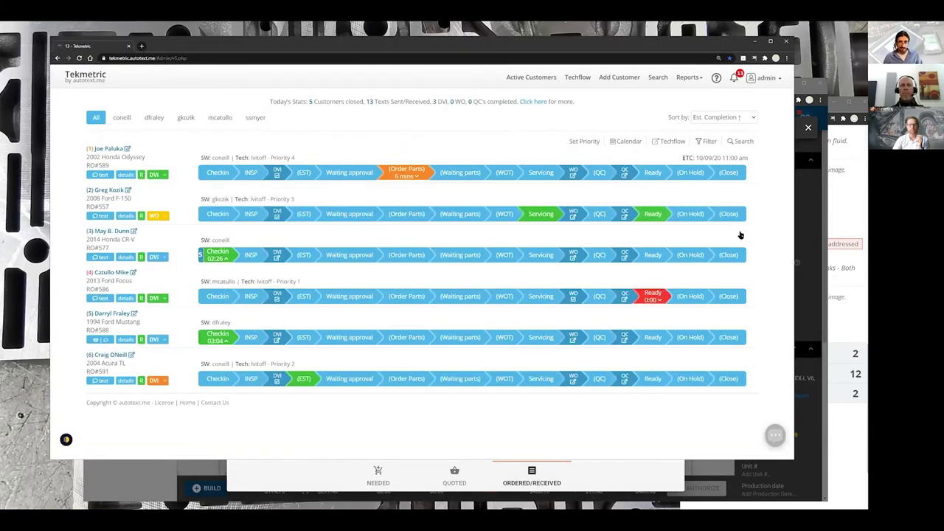
key("alt+Tab")
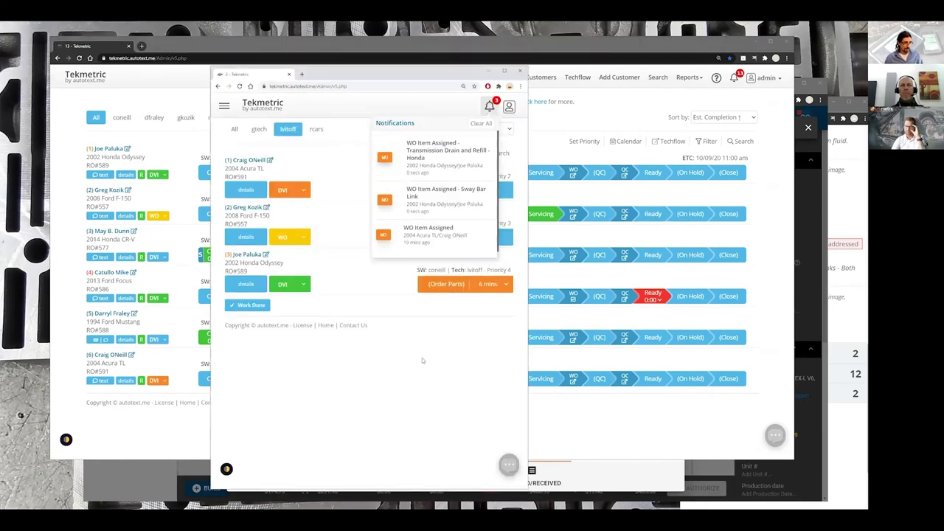
left_click(423, 360)
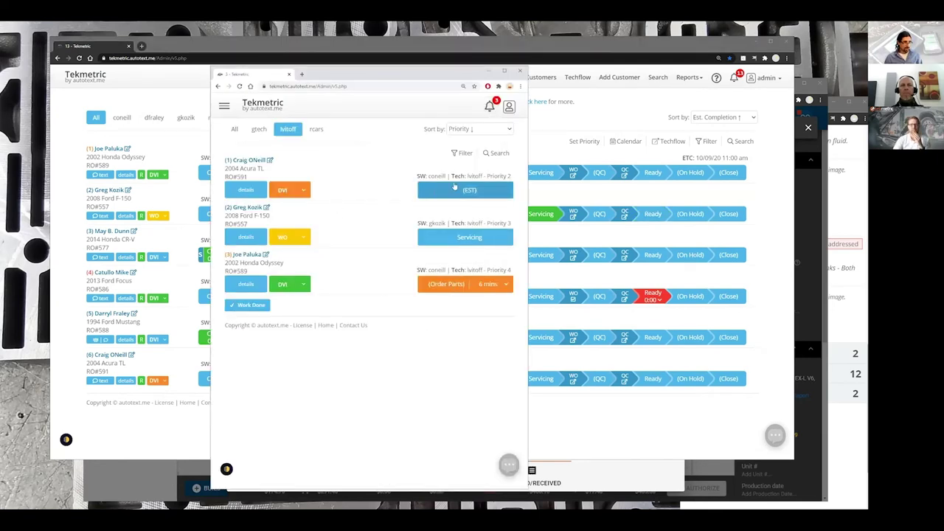
left_click(472, 289)
left_click(472, 289)
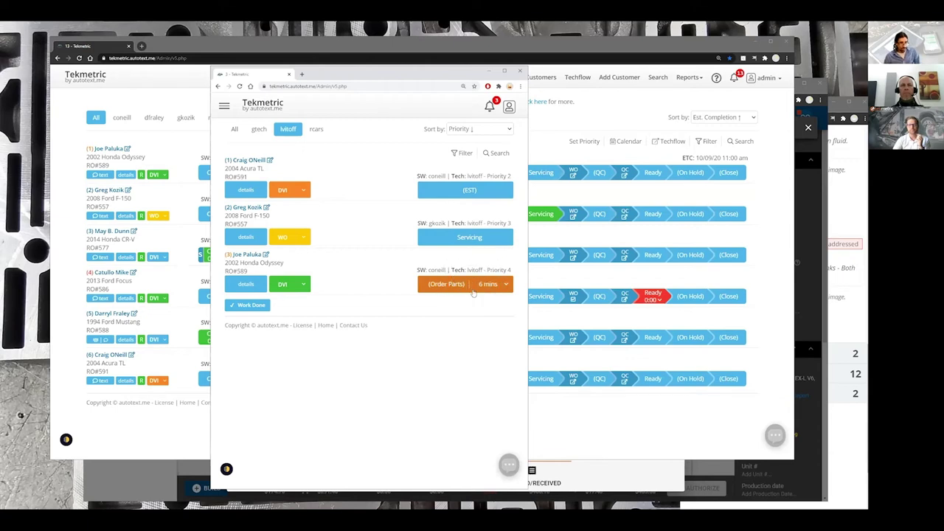
Move the Odyssey to the Waiting parts status with a time of 01:00 on the active customers board.
left_click(628, 101)
left_click(464, 181)
left_click(502, 148)
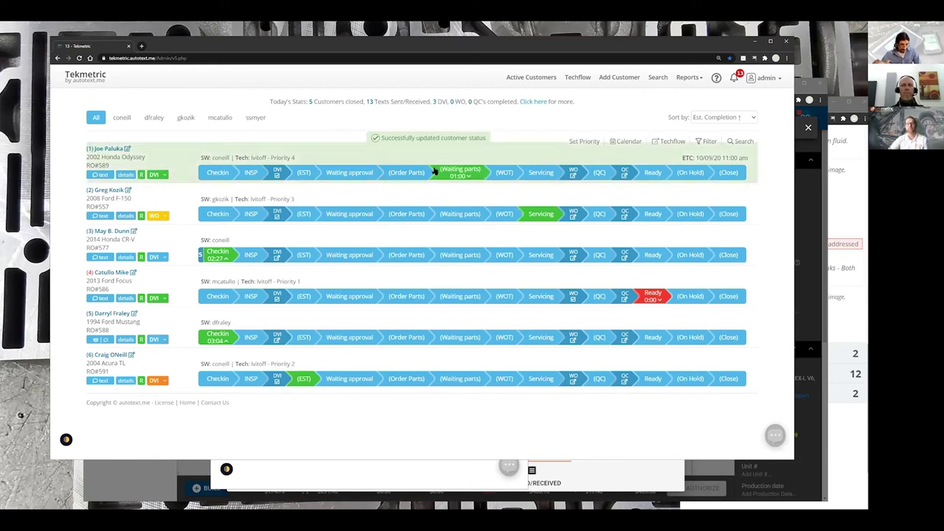
Move the Odyssey to the WOT status with a time of 01:00 on the active customers board.
left_click(460, 177)
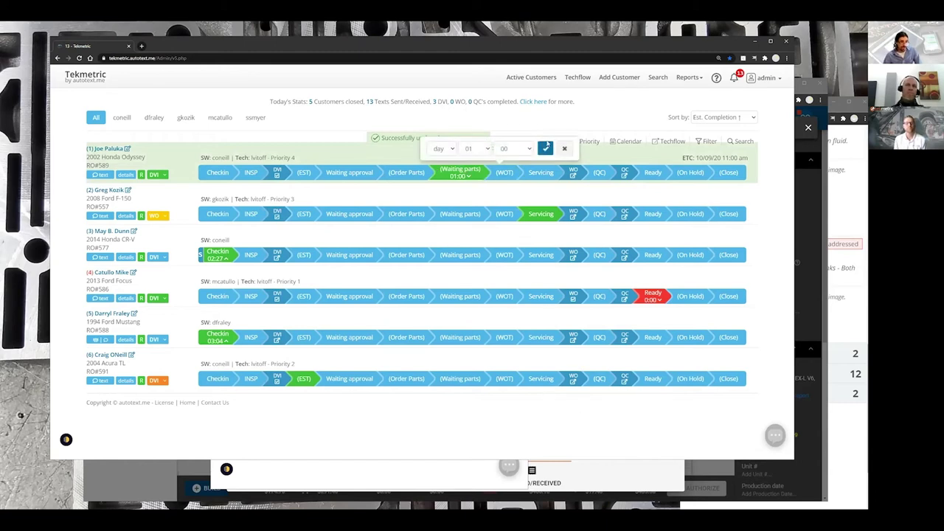
left_click(546, 148)
left_click(506, 180)
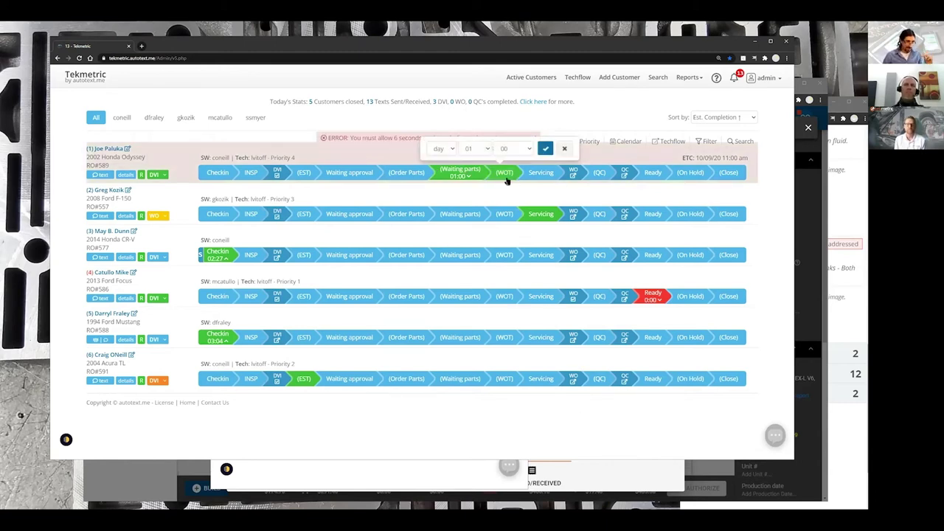
left_click(545, 148)
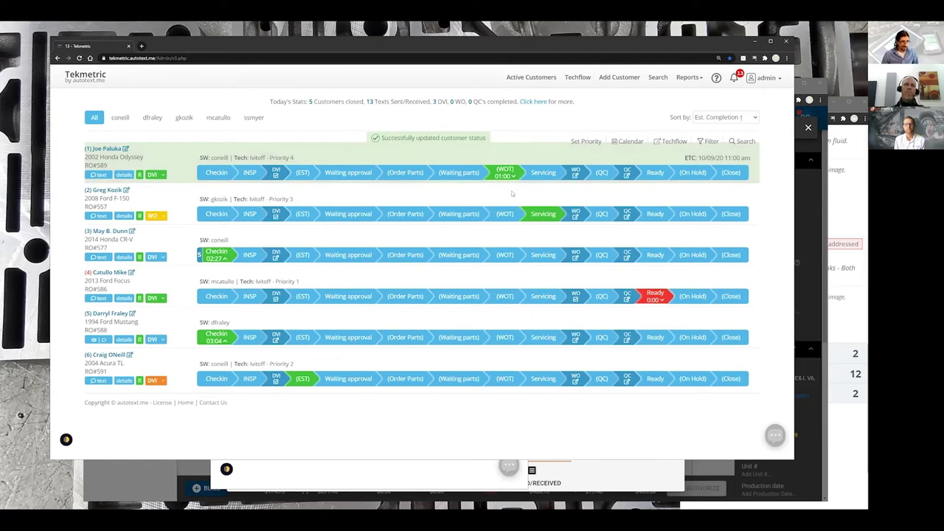
Move the Odyssey to the first position in its technician's Techflow queue, and return to the active customers board.
left_click(673, 142)
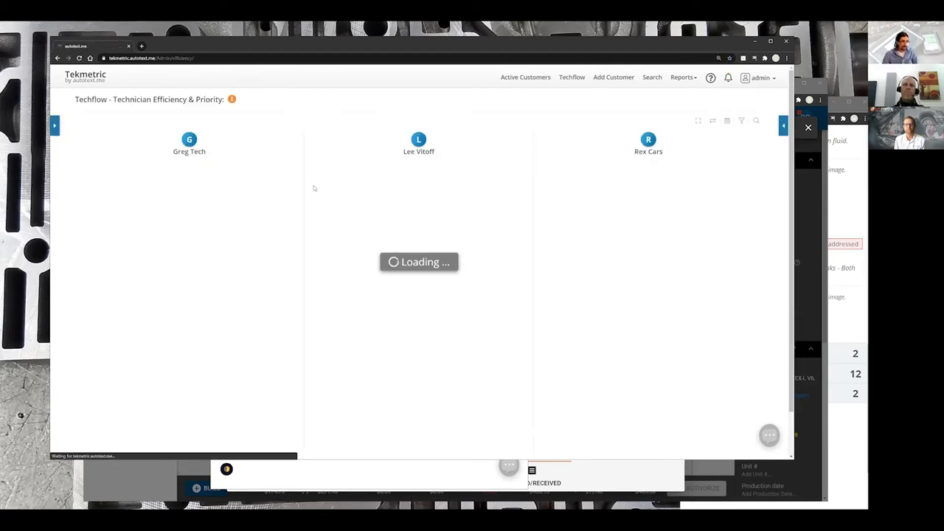
left_click_drag(362, 260, 380, 189)
left_click(97, 84)
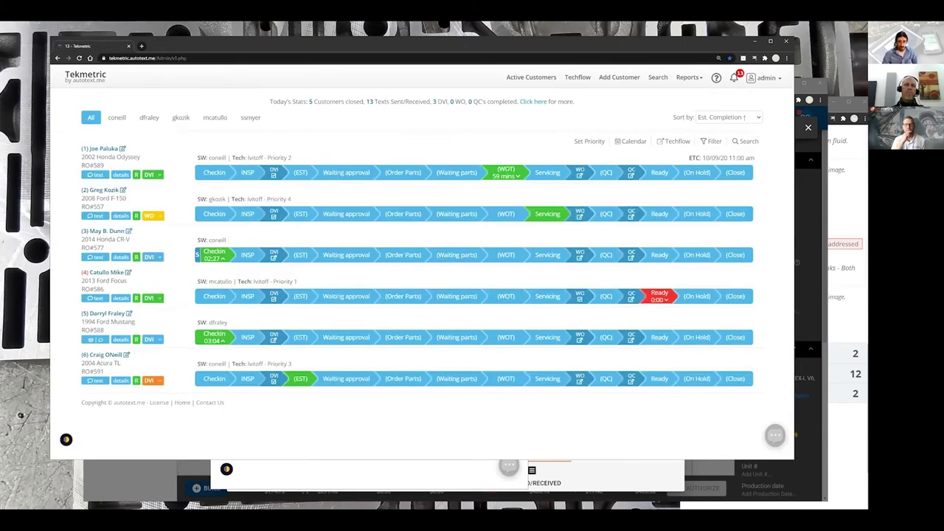
Switch to the technician's autotext.me window and set the Odyssey's status to Servicing.
key("alt+Tab")
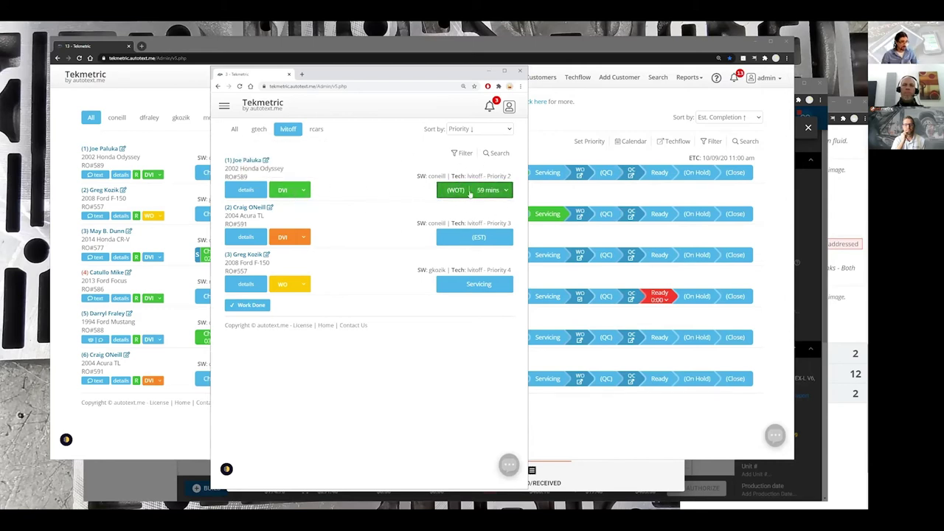
left_click(458, 191)
left_click(435, 155)
left_click(342, 188)
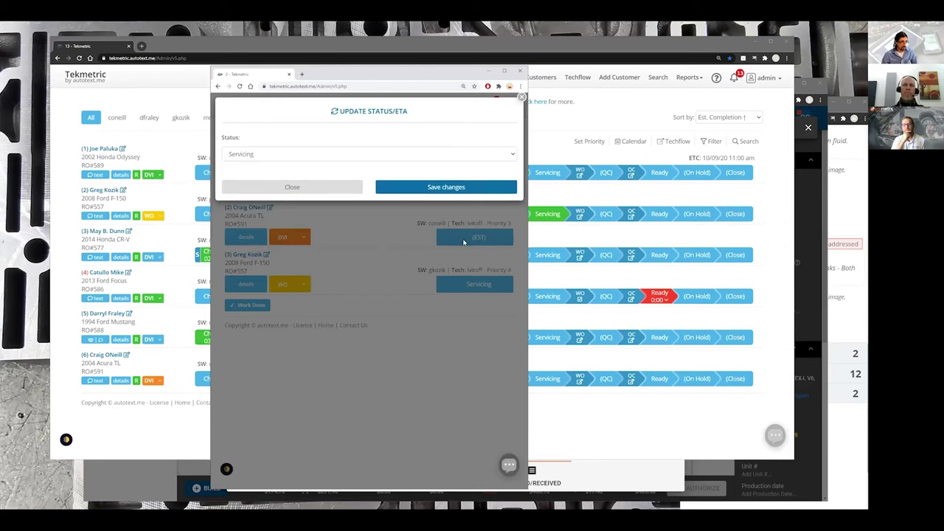
left_click(460, 189)
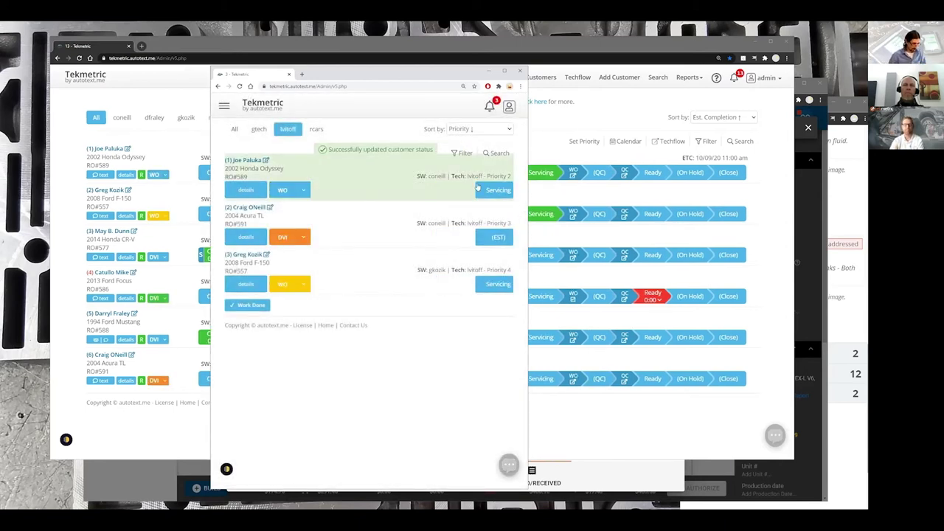
Open the Odyssey's work order in a widened technician window and show the parts and labor of all its packages.
left_click(282, 190)
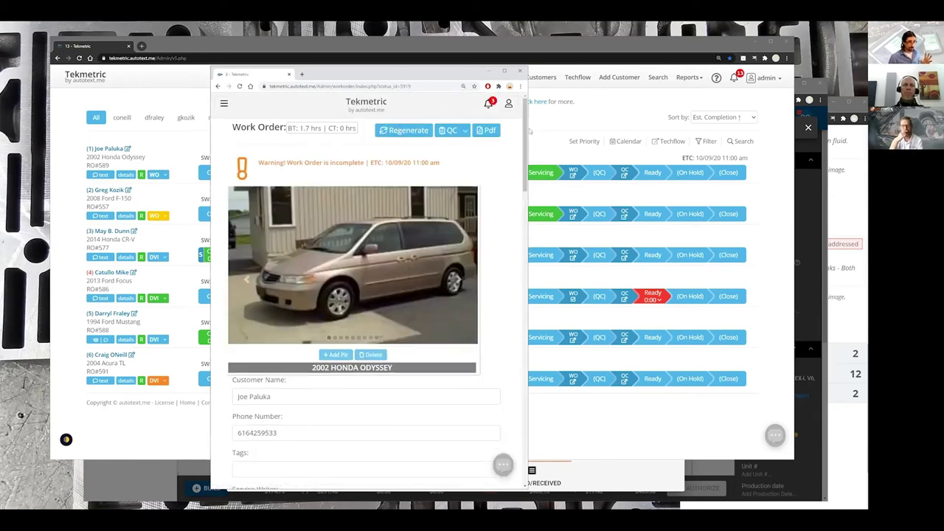
left_click_drag(529, 128, 610, 127)
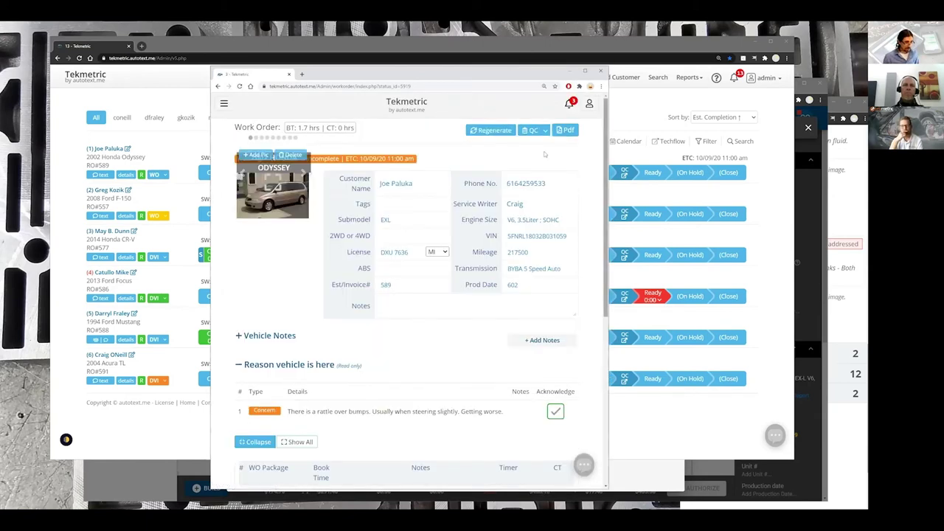
scroll(375, 184, "down", 2)
scroll(375, 184, "down", 3)
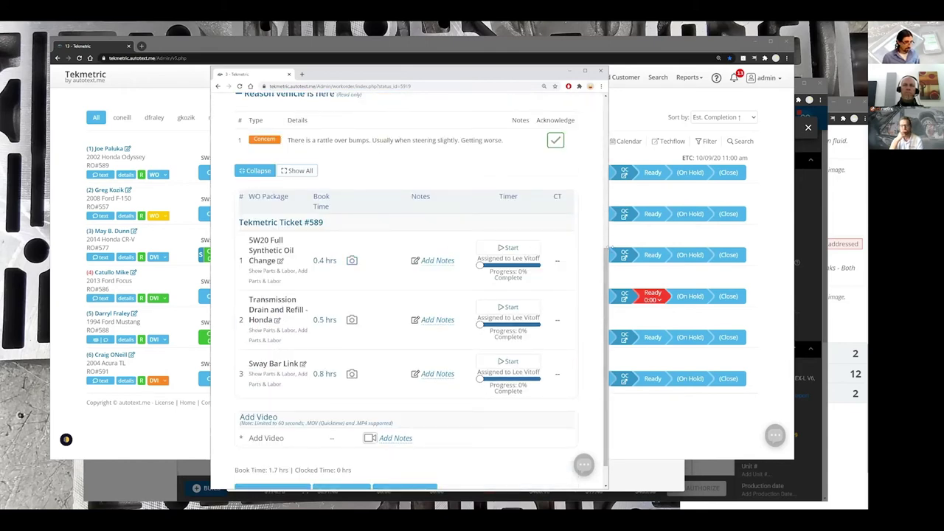
left_click_drag(608, 249, 726, 250)
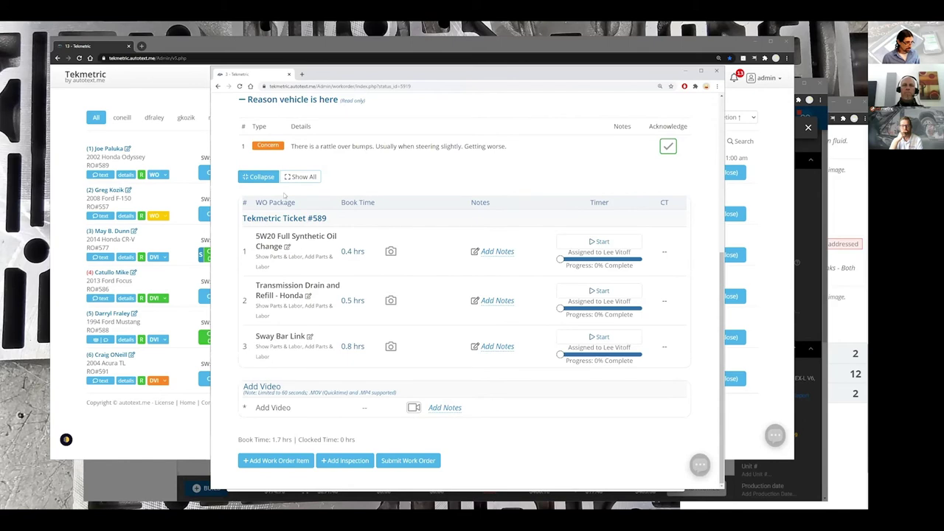
left_click_drag(209, 170, 116, 169)
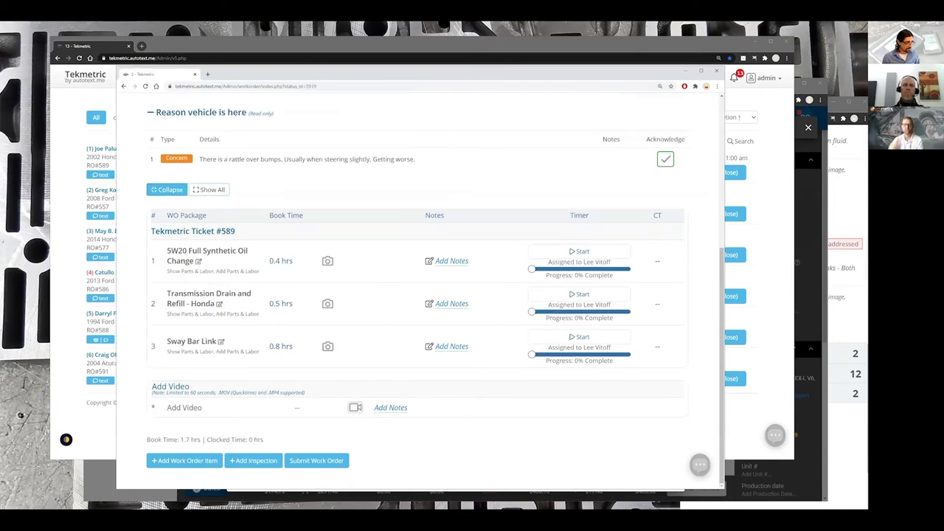
left_click(209, 190)
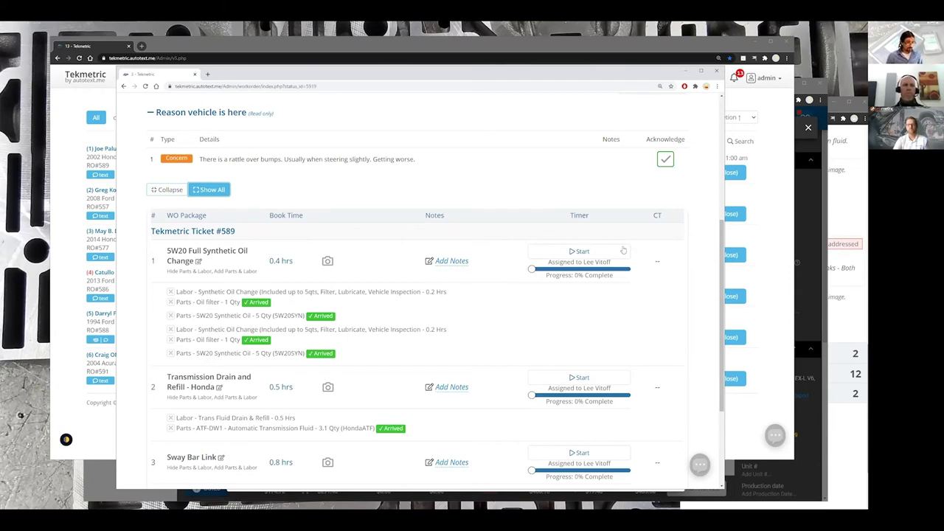
Start and complete the 5W20 Full Synthetic Oil Change and the Transmission Drain and Refill - Honda on the Odyssey's work order.
left_click(569, 254)
left_click(599, 252)
left_click(580, 378)
left_click(597, 378)
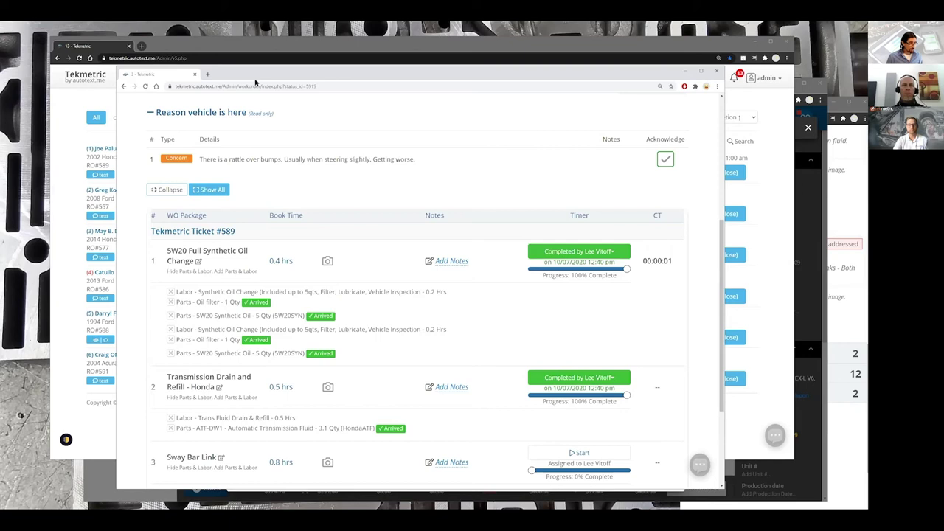
Switch to Tekmetric, close the Odyssey's Parts Hub, and open the Job Board.
left_click(635, 46)
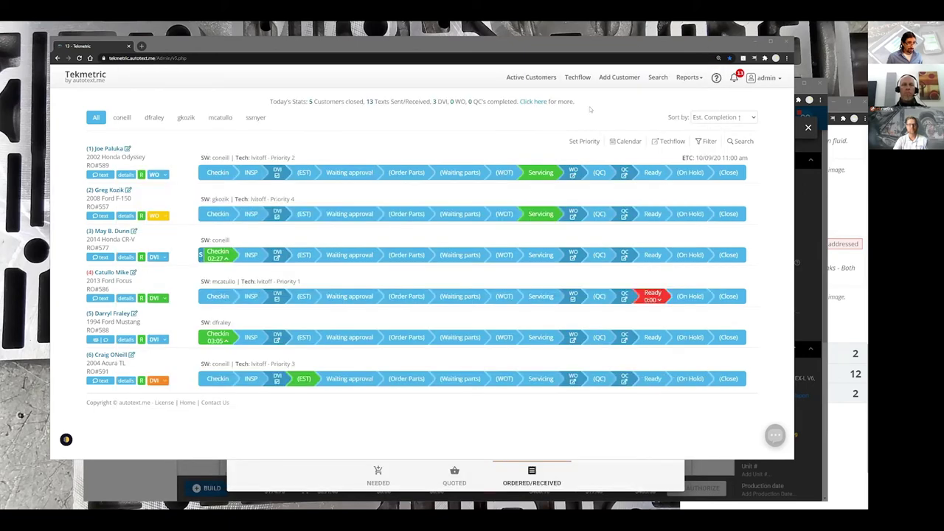
key("super+Down")
key("super+Up")
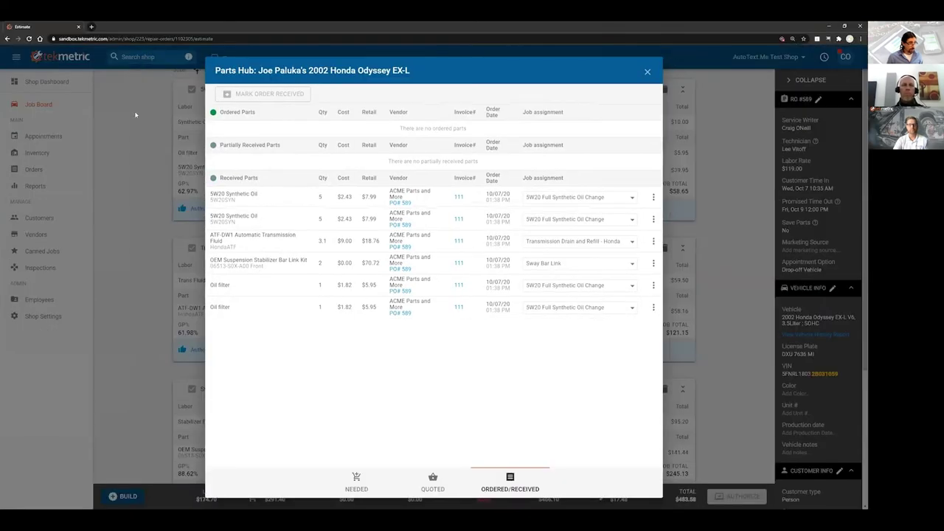
left_click(647, 71)
left_click(38, 104)
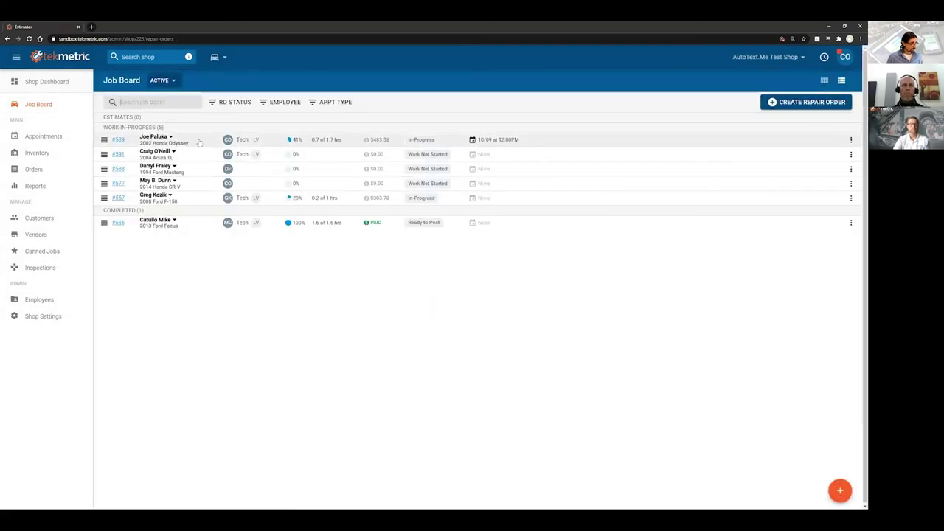
Open the Odyssey's repair order, check its labor completion under work-in-progress, and return to the Job Board.
left_click(445, 163)
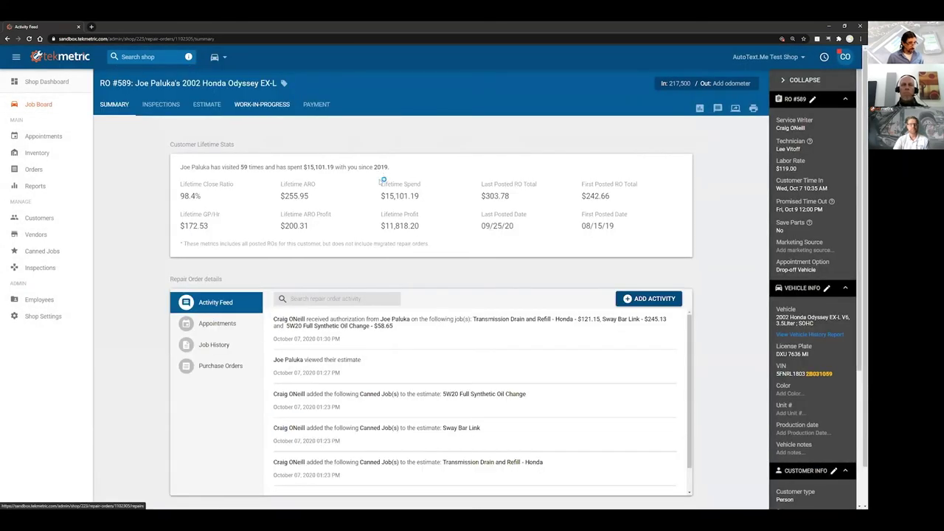
scroll(677, 227, "down", 2)
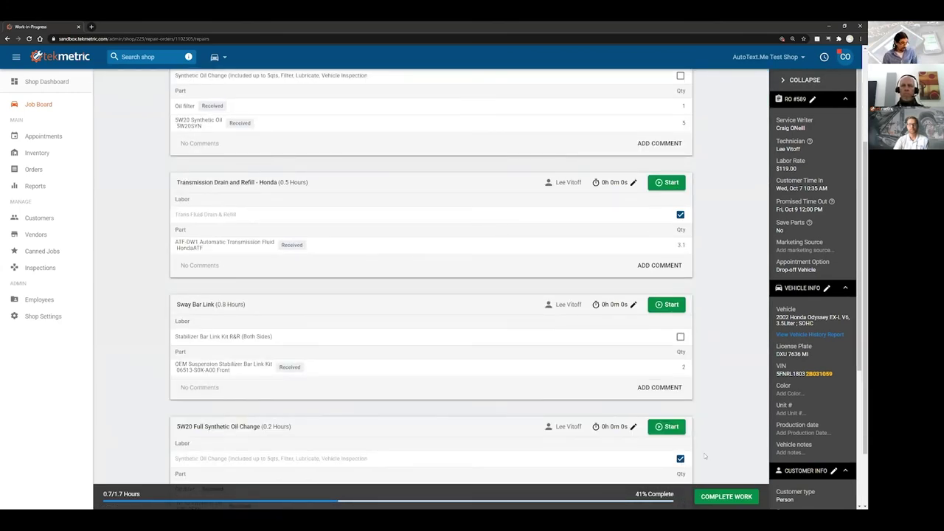
scroll(539, 371, "up", 3)
left_click(39, 104)
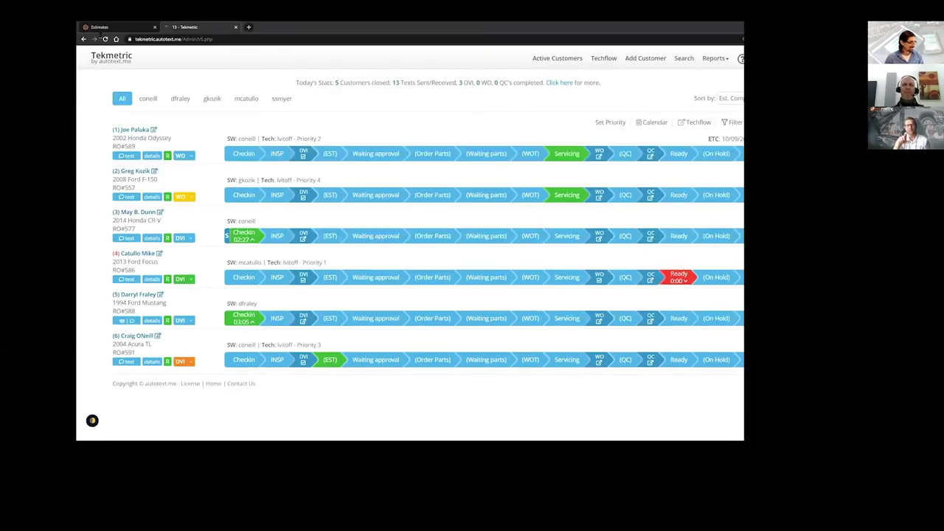
Maximize the browser window and compare autotext.me's active customers board with Tekmetric's Job Board.
double_click(116, 25)
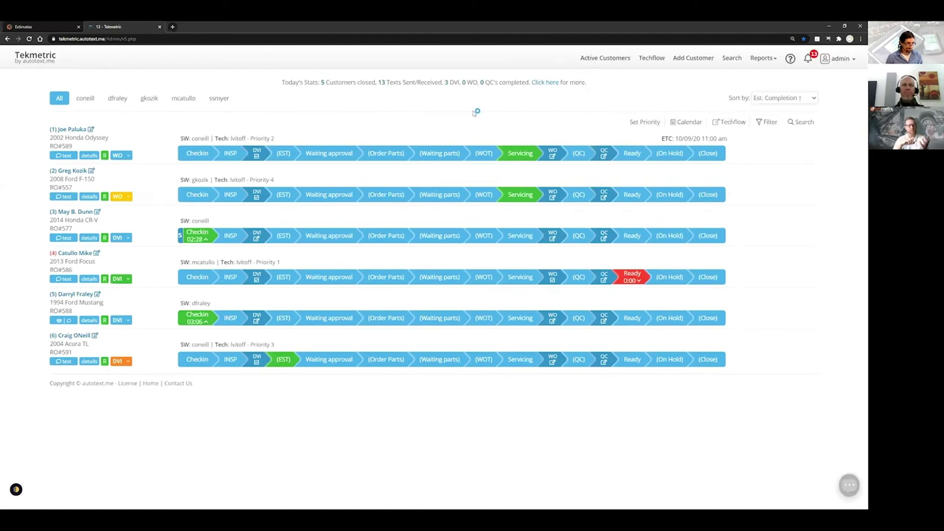
key("ctrl+shift+Tab")
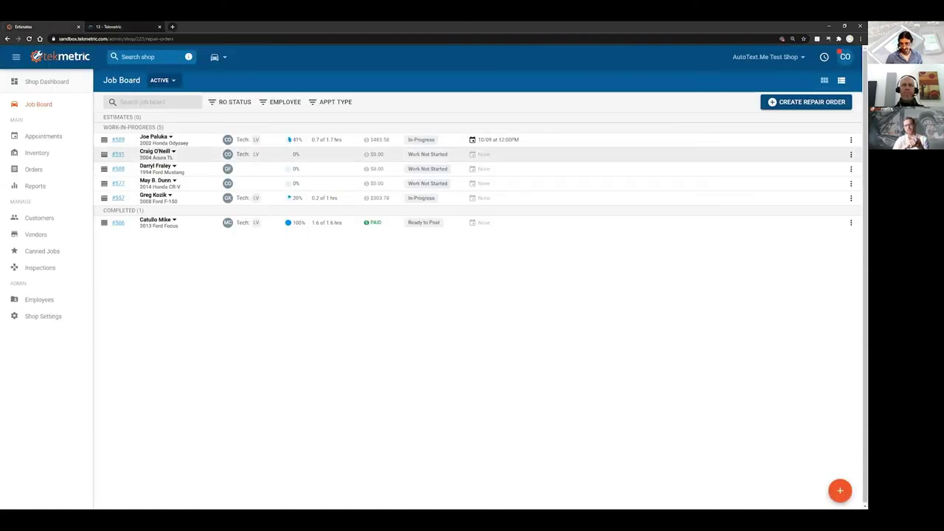
key("ctrl+Tab")
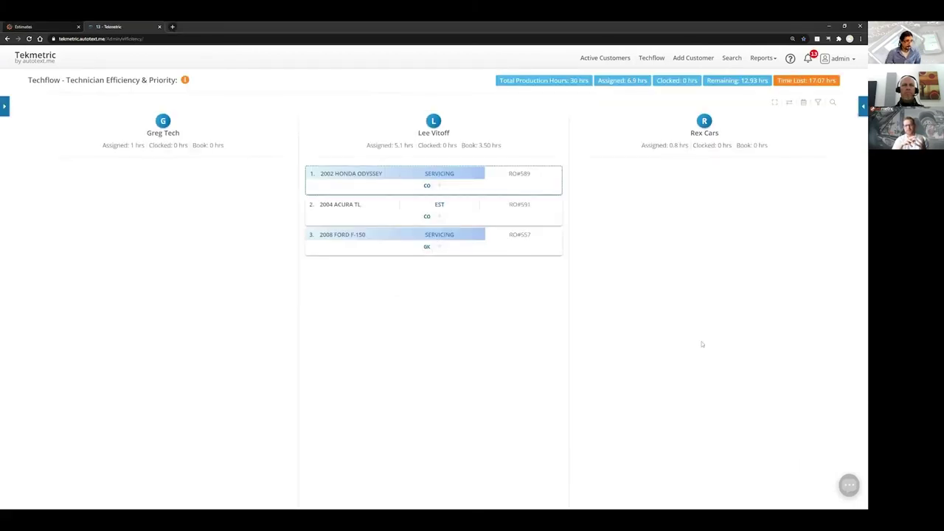
Expand the Odyssey's card in Techflow to check its job progress, and return to the active customers board.
left_click(543, 189)
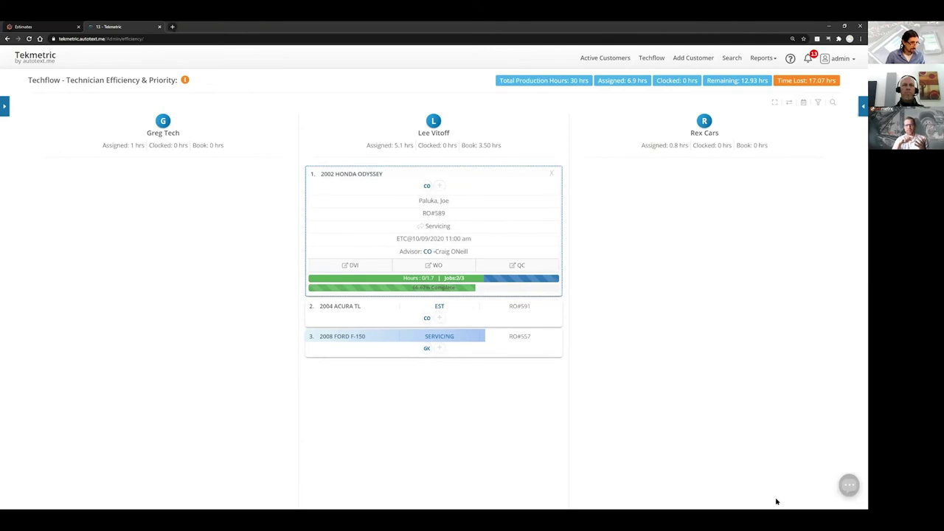
mouse_move(442, 288)
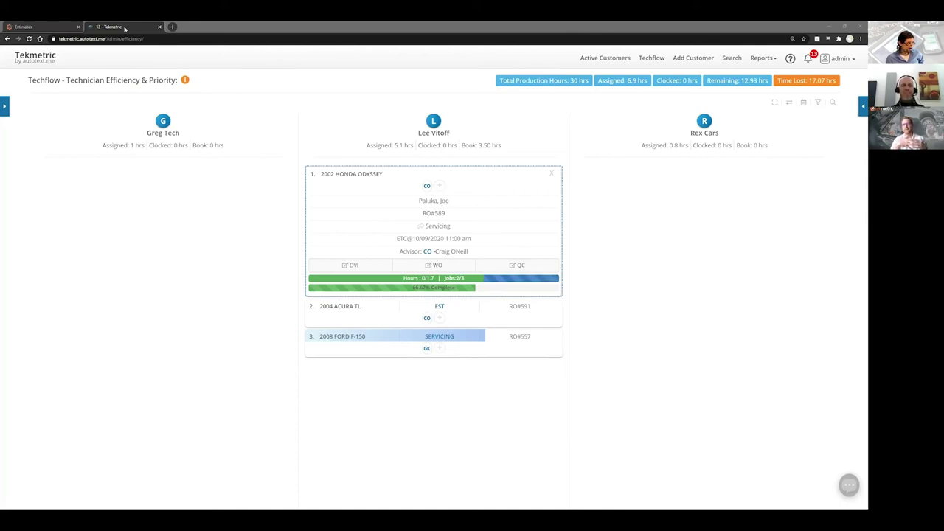
left_click(16, 62)
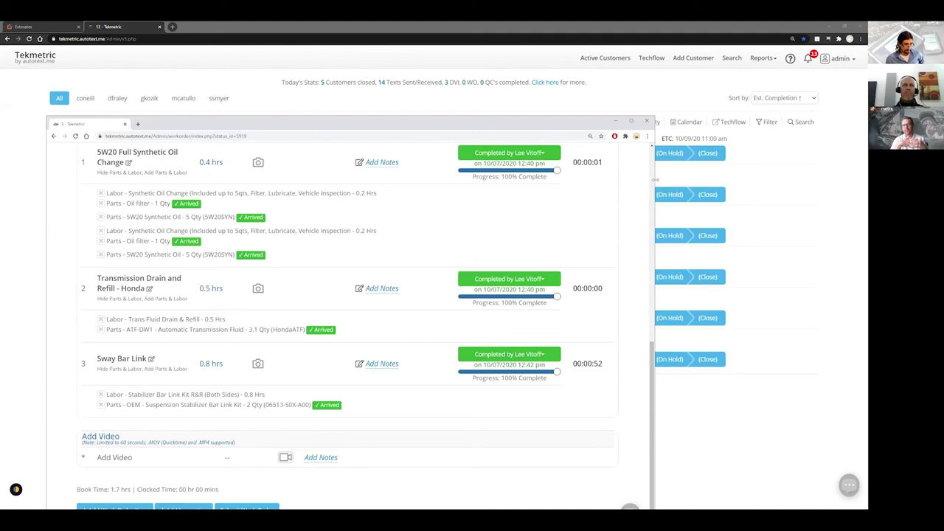
Submit the Odyssey's work order in a narrowed technician window, and leave that window to reveal the active customers board.
left_click_drag(655, 179, 396, 186)
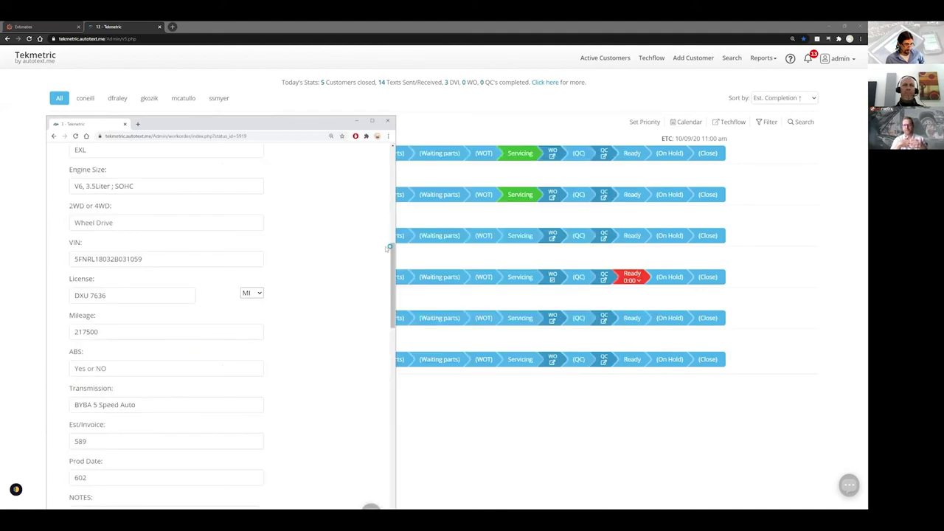
left_click_drag(393, 251, 413, 502)
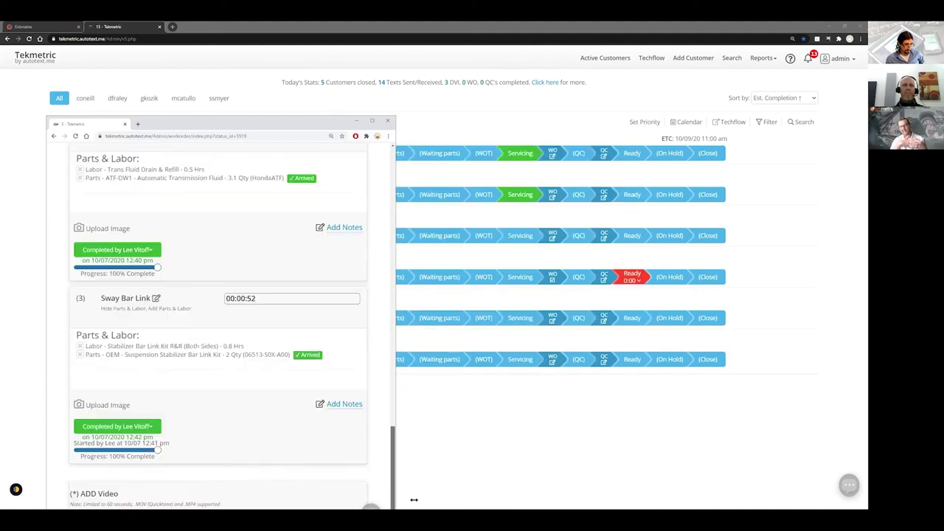
left_click_drag(261, 116, 297, 59)
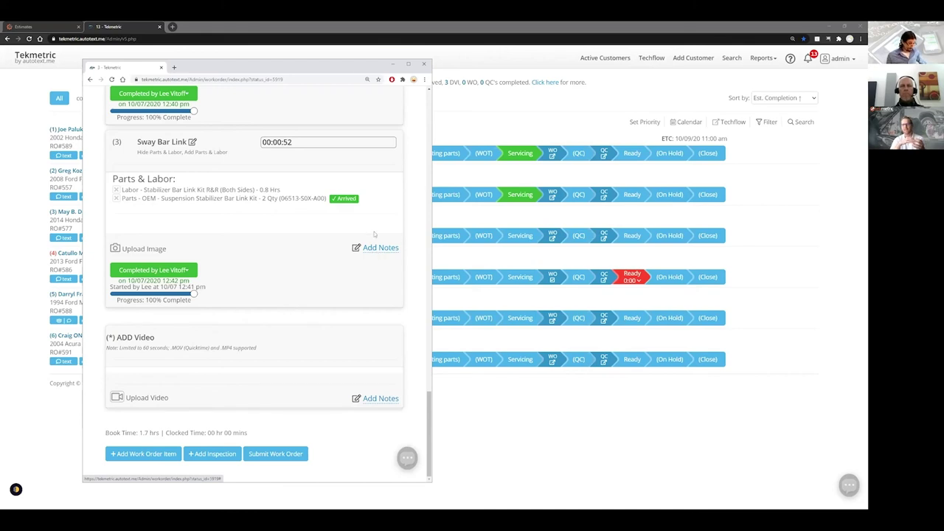
left_click(295, 456)
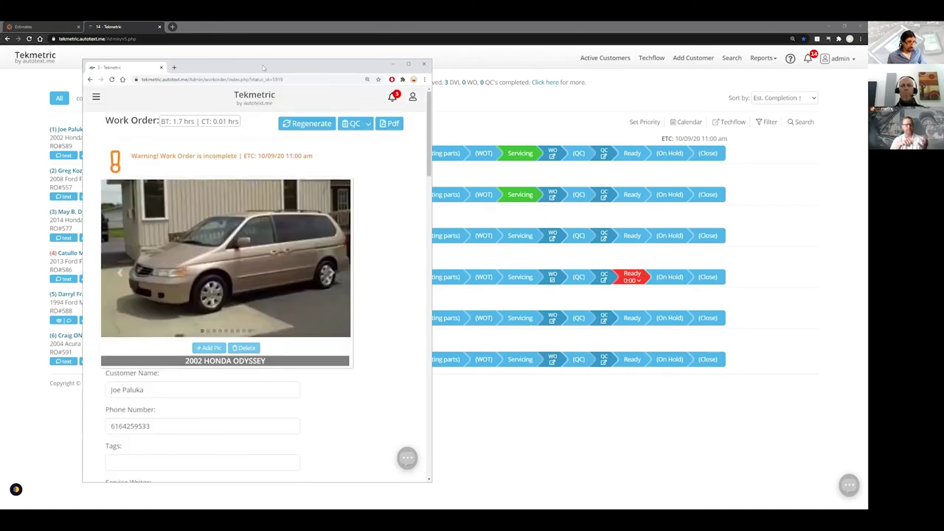
key("ctrl+w")
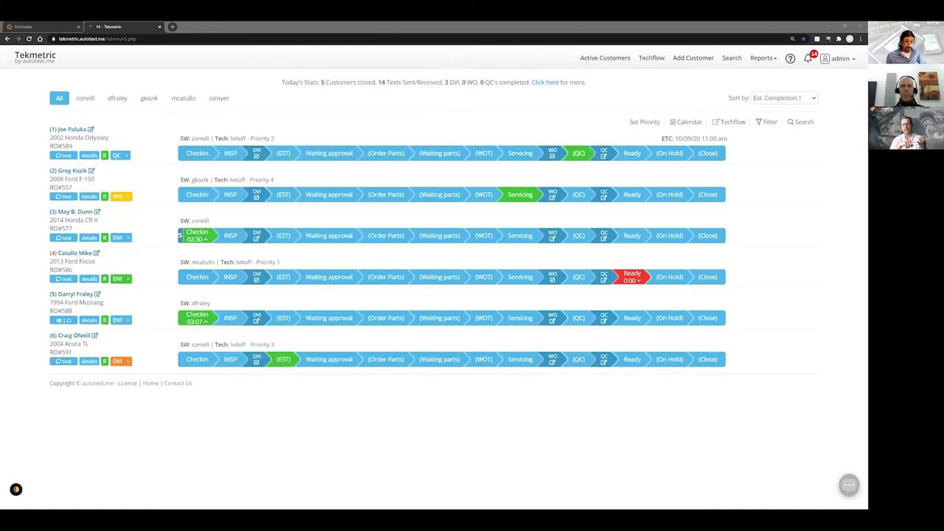
Switch to Tekmetric, change the Job Board to its column card view, and open the completed Odyssey repair order.
left_click(61, 25)
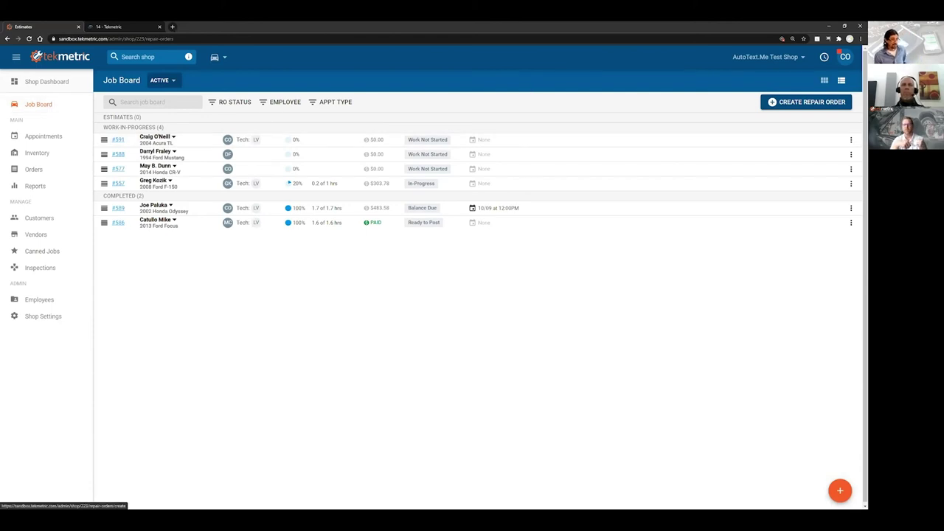
left_click(828, 81)
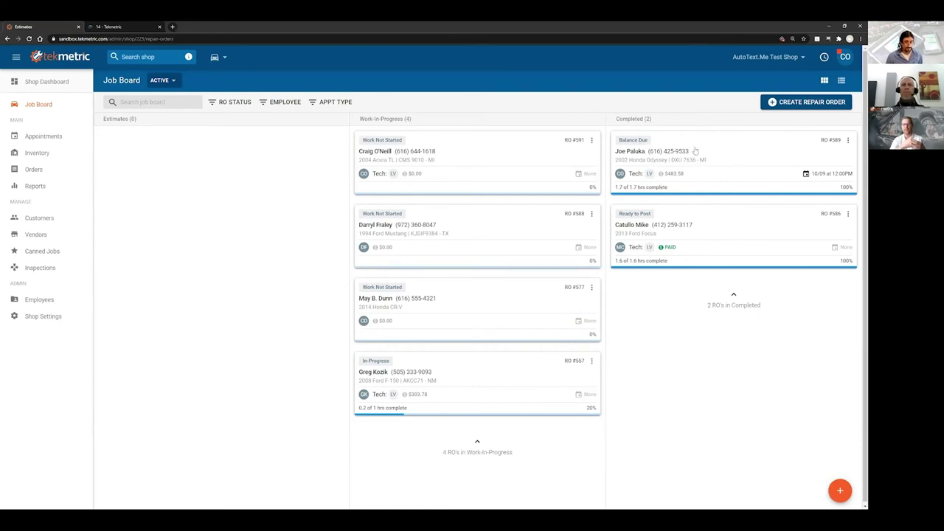
left_click(763, 151)
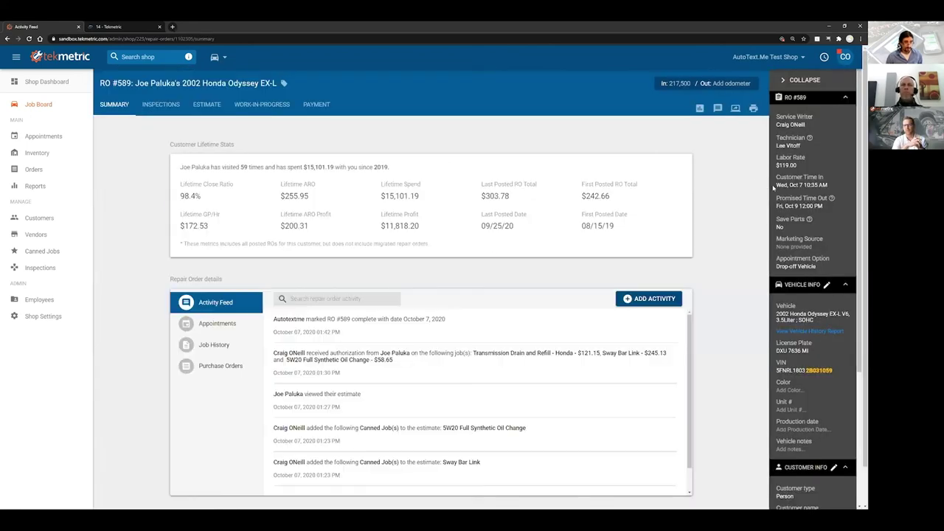
Review the Odyssey repair order's activity feed for autotext.me's completion entry.
scroll(281, 336, "down", 1)
scroll(365, 341, "up", 1)
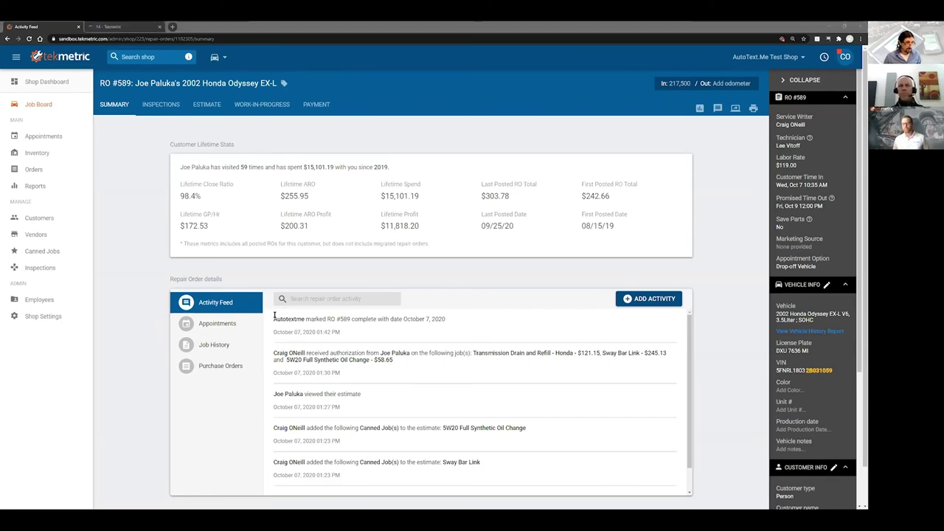
left_click_drag(447, 319, 306, 320)
left_click(371, 326)
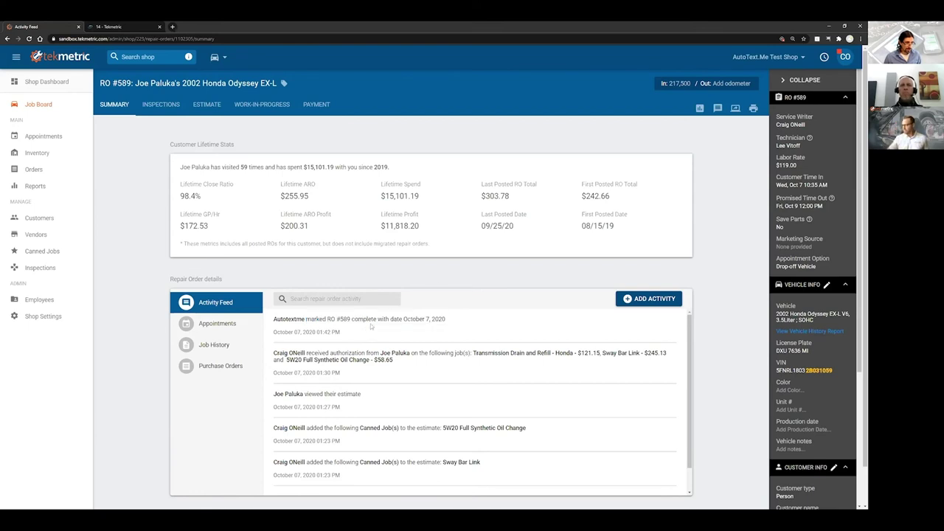
Examine the Odyssey's work-in-progress jobs for completed labor and received parts.
left_click(261, 105)
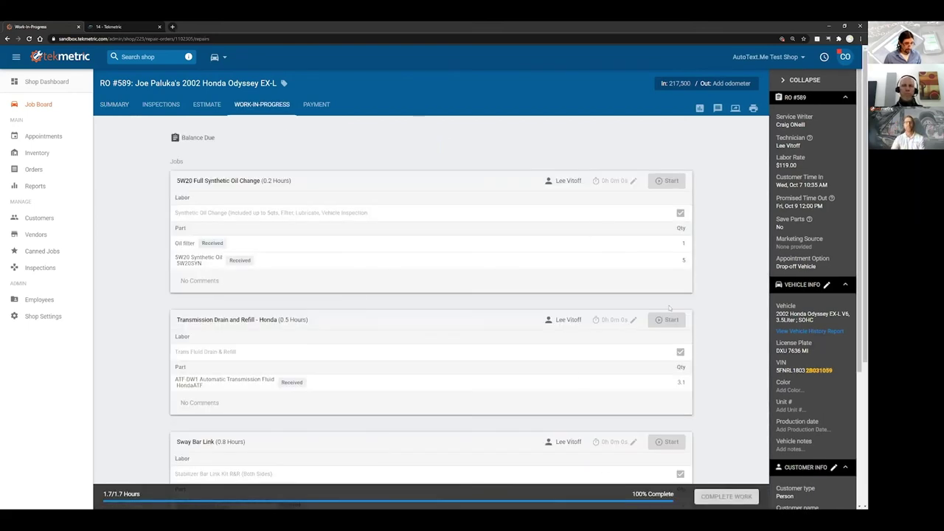
scroll(652, 390, "down", 5)
left_click(733, 500)
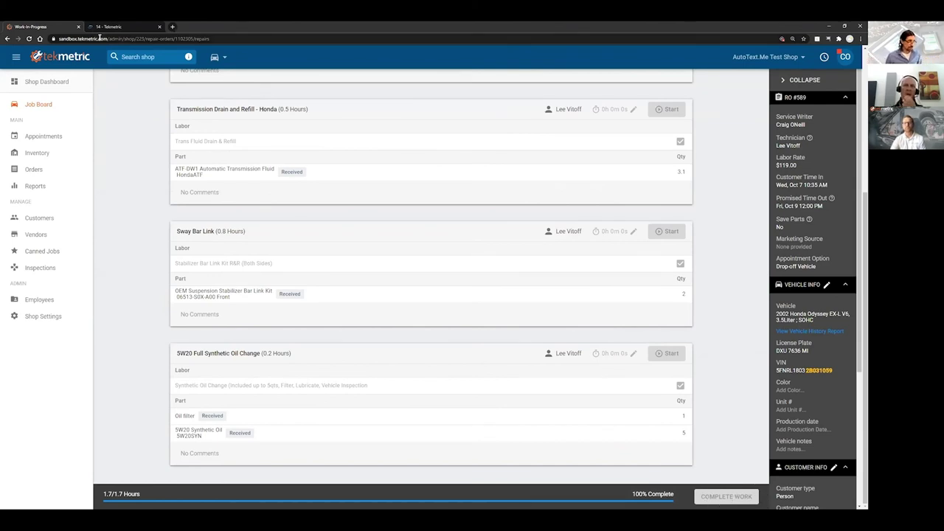
Return to the Job Board, and switch to autotext.me to check the Odyssey's quality control stage.
left_click(50, 110)
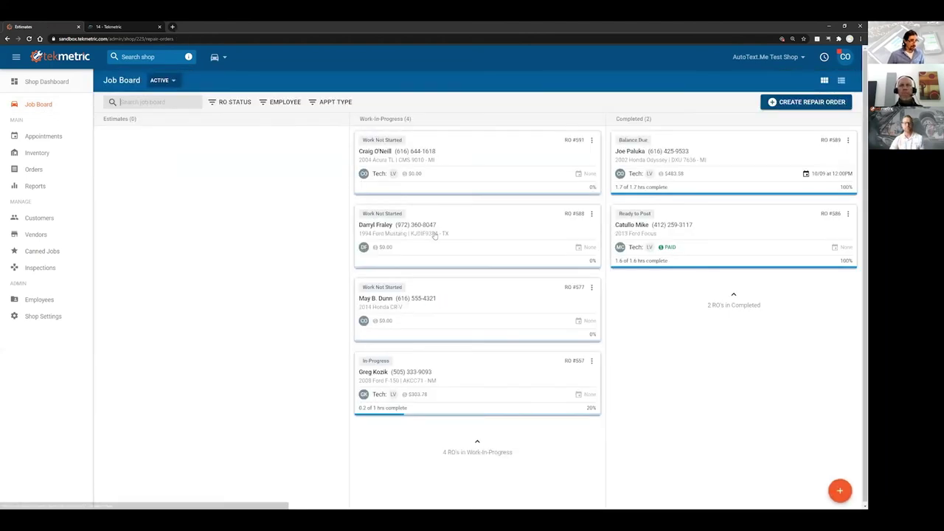
left_click(676, 145)
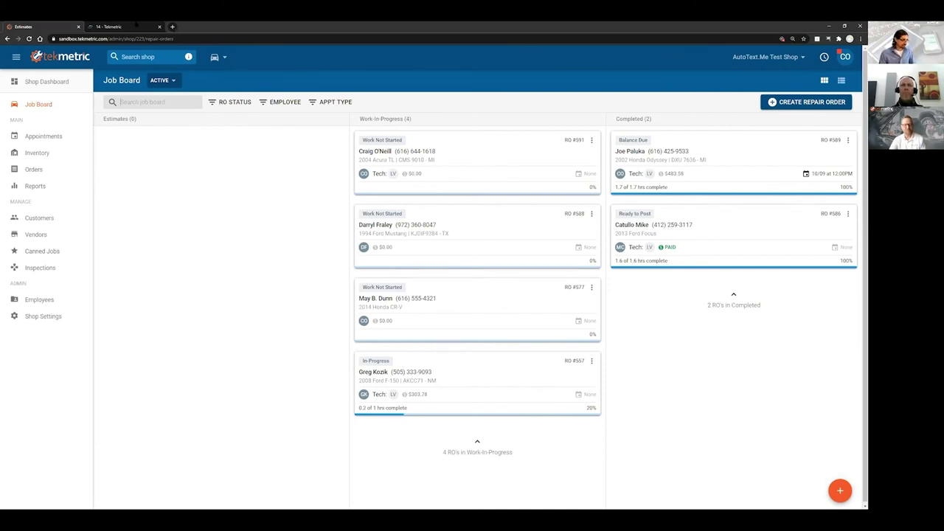
left_click(136, 25)
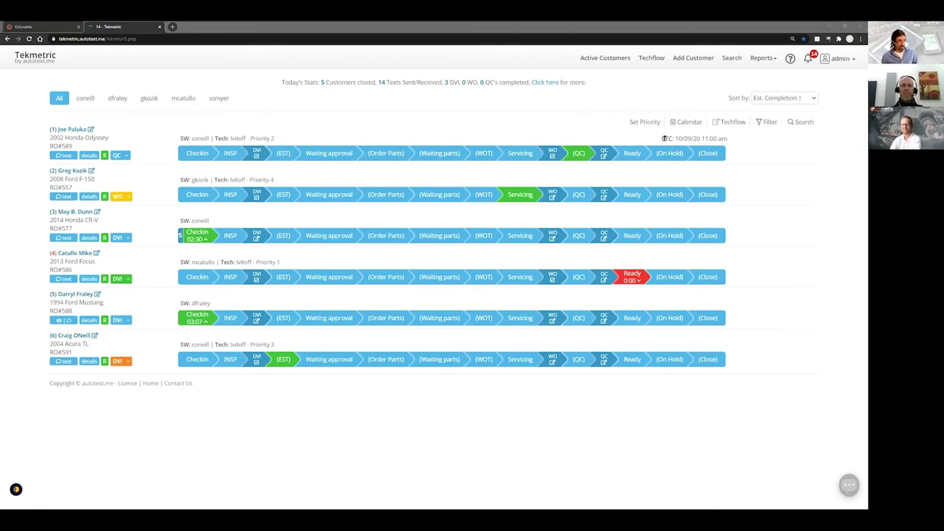
left_click(603, 153)
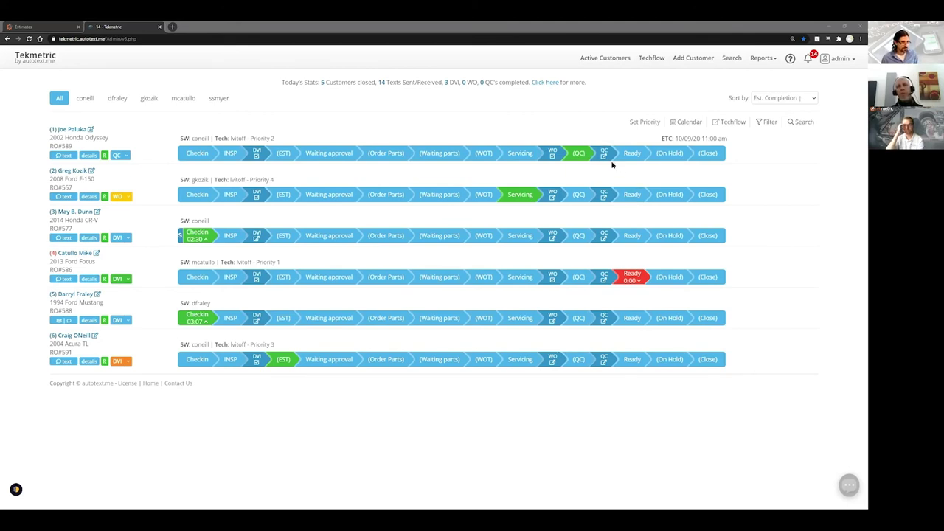
Open autotext.me's Rainy Day Folder, review the Odyssey's unapproved DVI items, and dismiss the list.
left_click(842, 58)
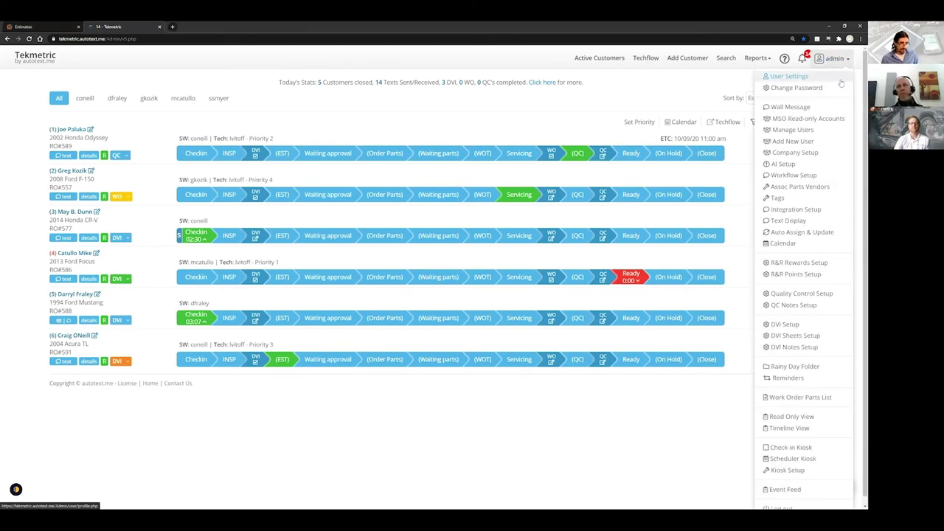
left_click(797, 368)
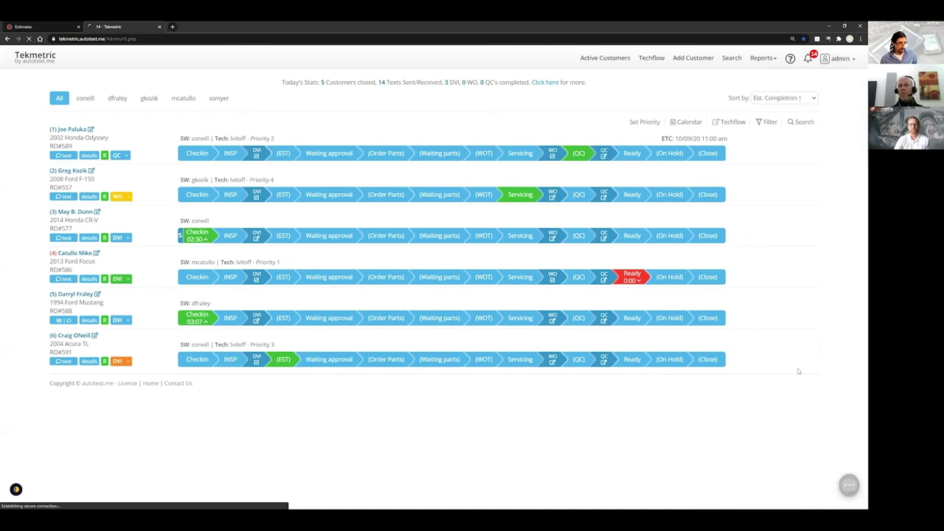
left_click(389, 140)
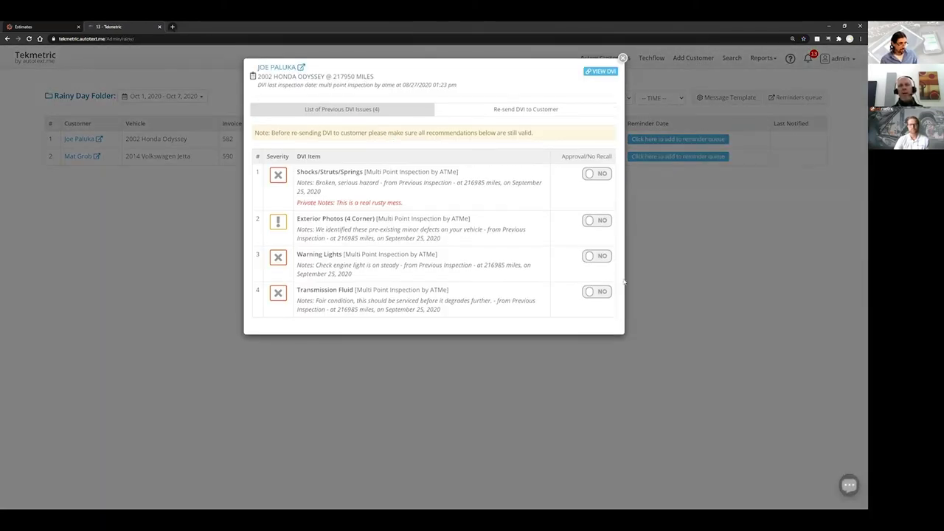
left_click(622, 57)
Re-send the Odyssey's DVI to the customer from the Rainy Day Folder, and check its Last Notified entry.
left_click(575, 140)
left_click(559, 307)
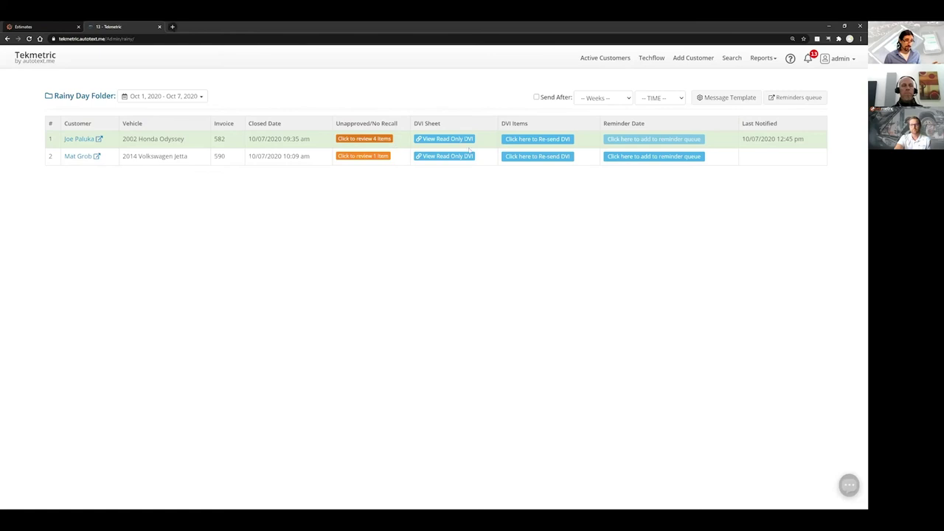
left_click(770, 139)
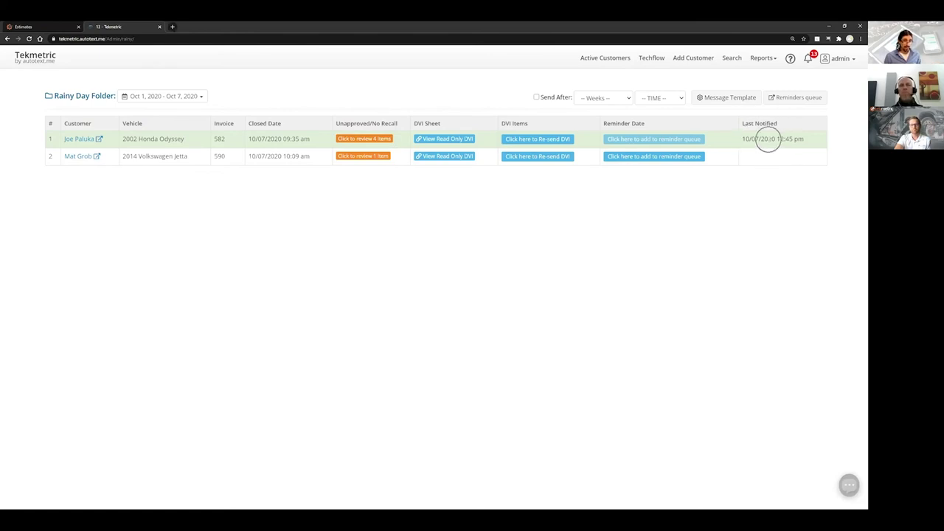
left_click(802, 257)
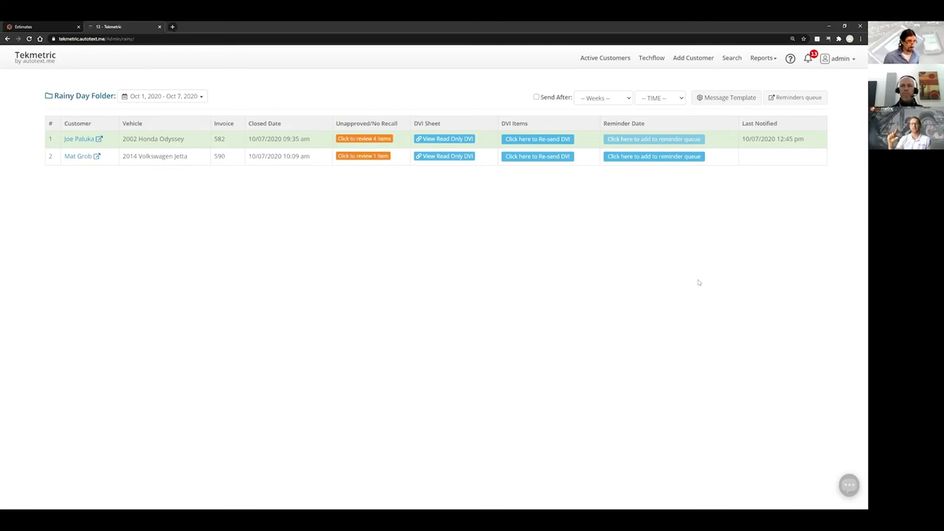
left_click(841, 58)
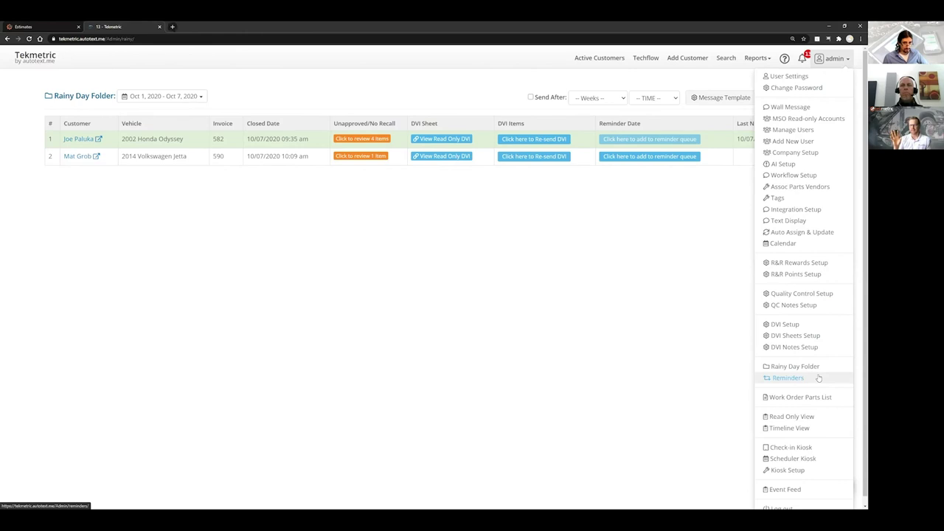
left_click(26, 27)
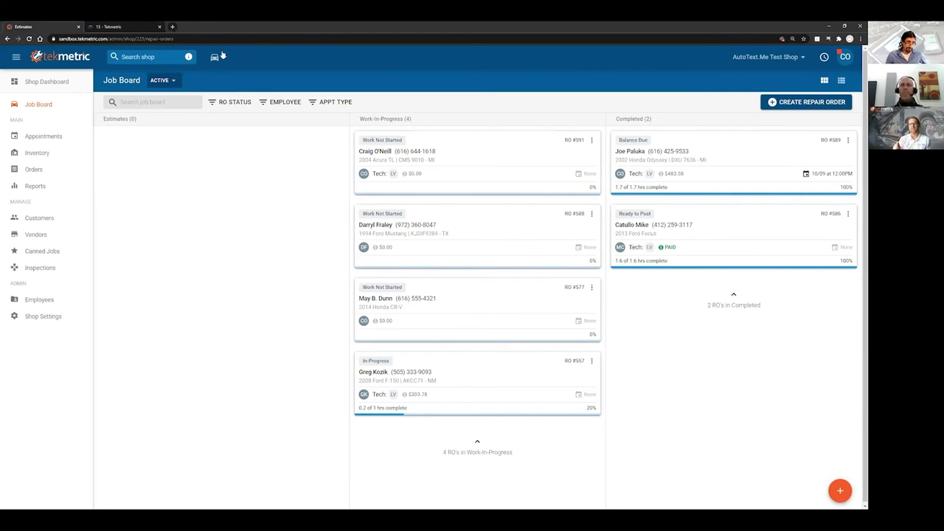
left_click(120, 27)
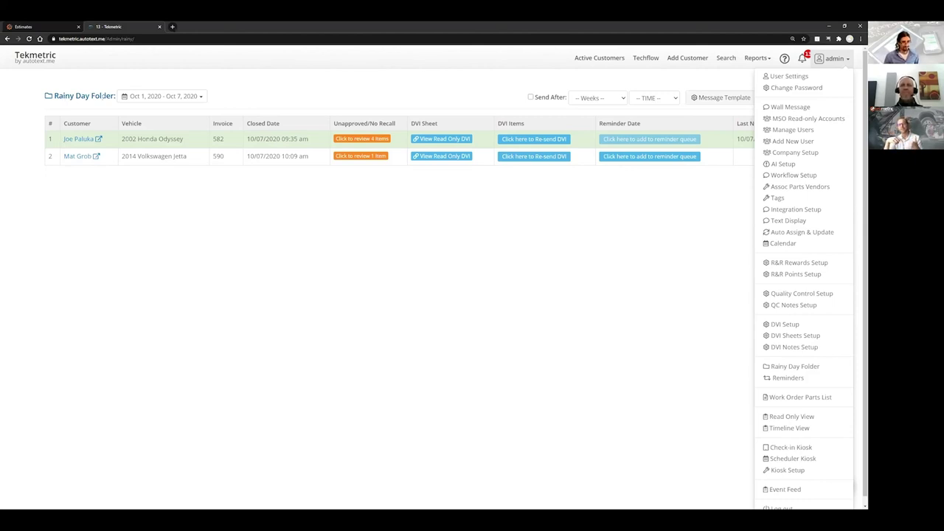
left_click(432, 246)
Switch to Tekmetric, open the 2004 Acura TL's repair order, and view the declined jobs on its estimate.
left_click(25, 27)
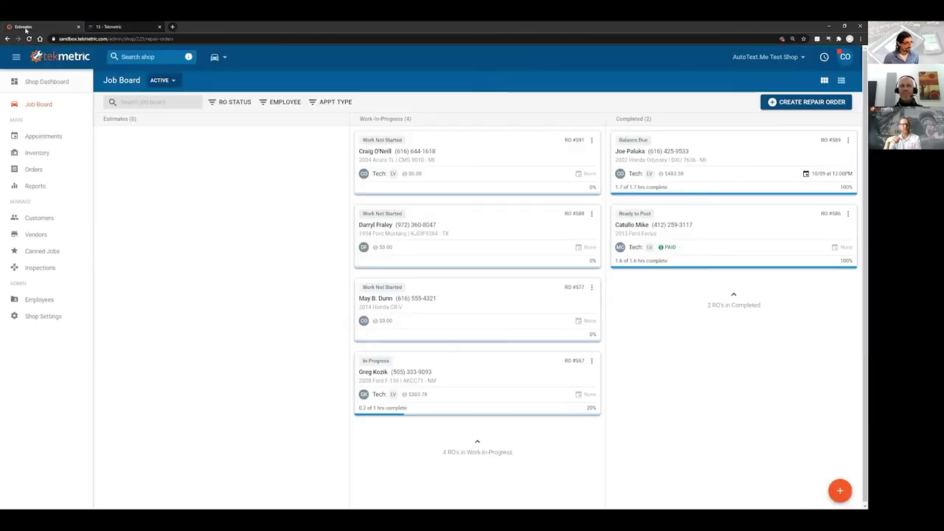
left_click(499, 155)
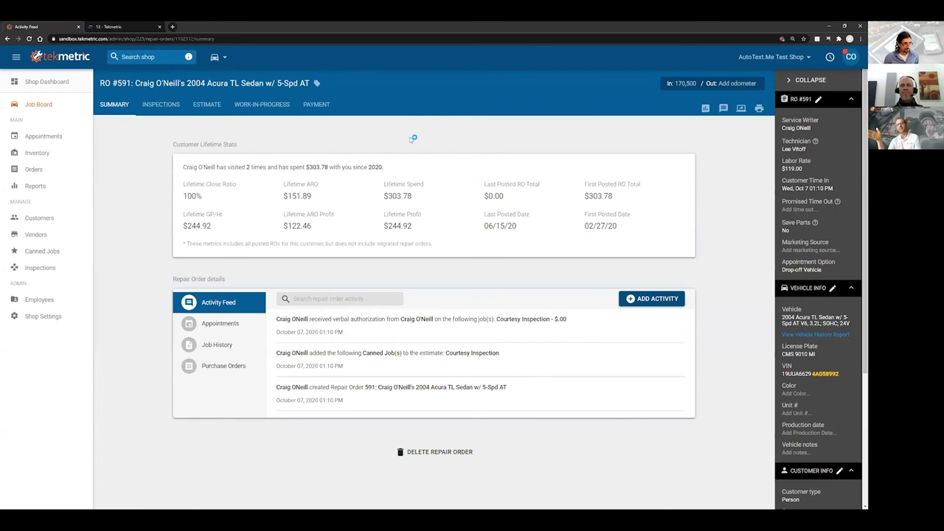
left_click(203, 105)
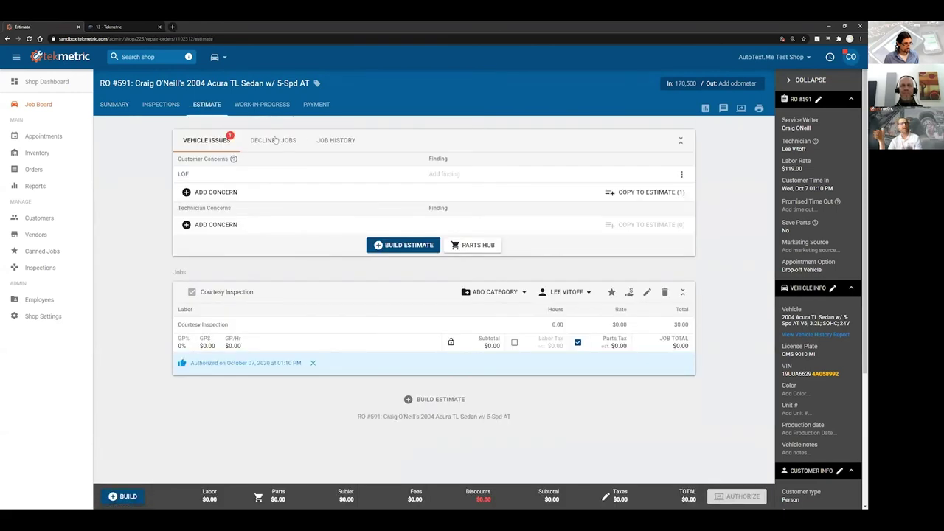
left_click(244, 139)
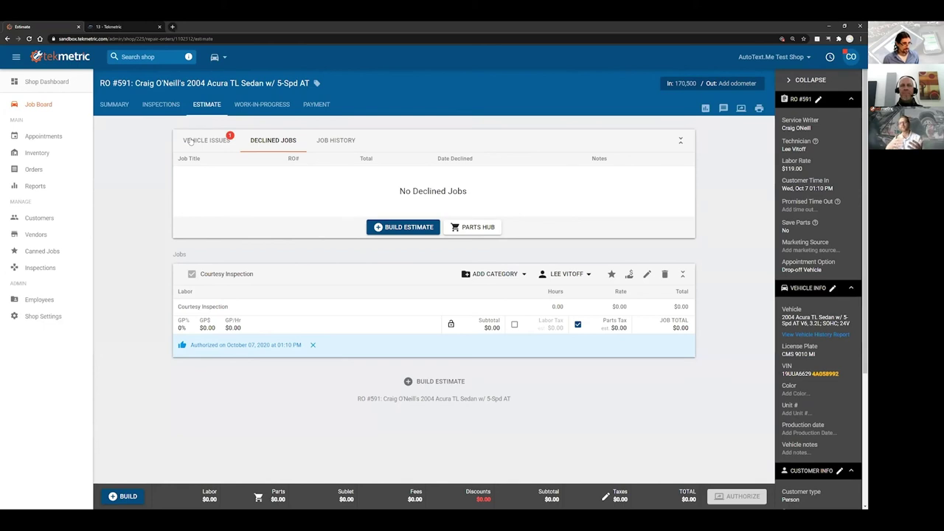
Switch to autotext.me, open the reminders queue, and list all scheduled auto reminders.
left_click(127, 26)
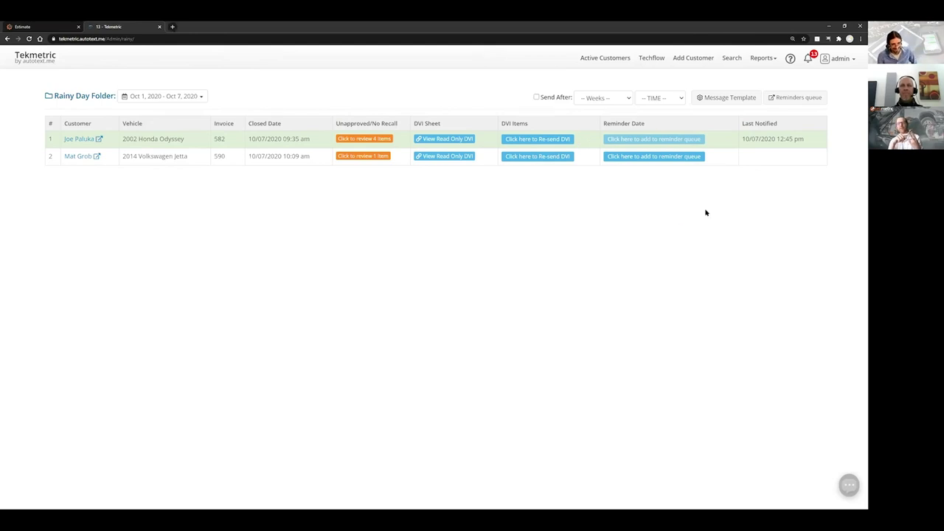
left_click(801, 102)
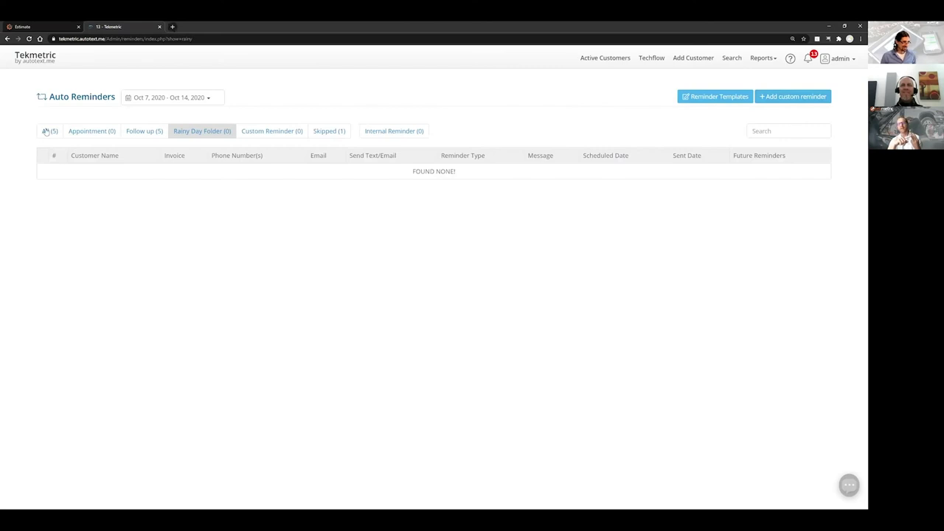
left_click(47, 131)
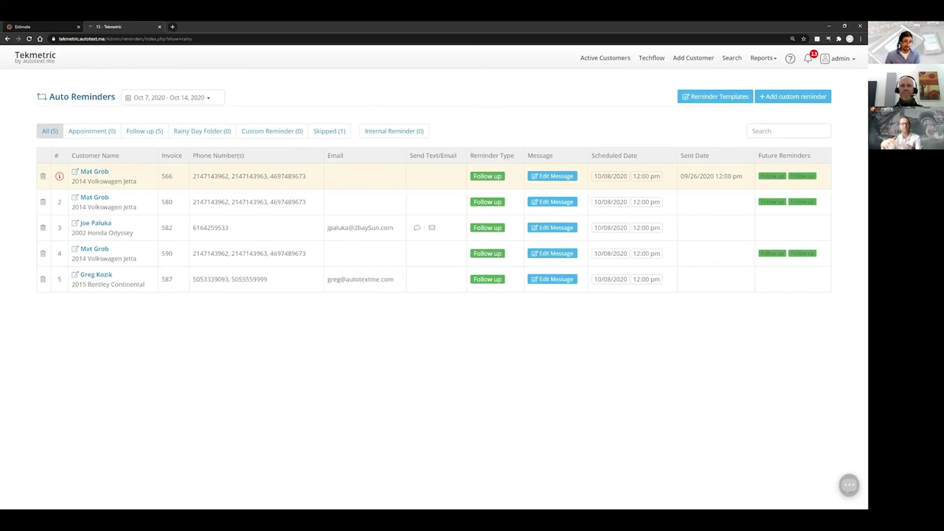
left_click(841, 58)
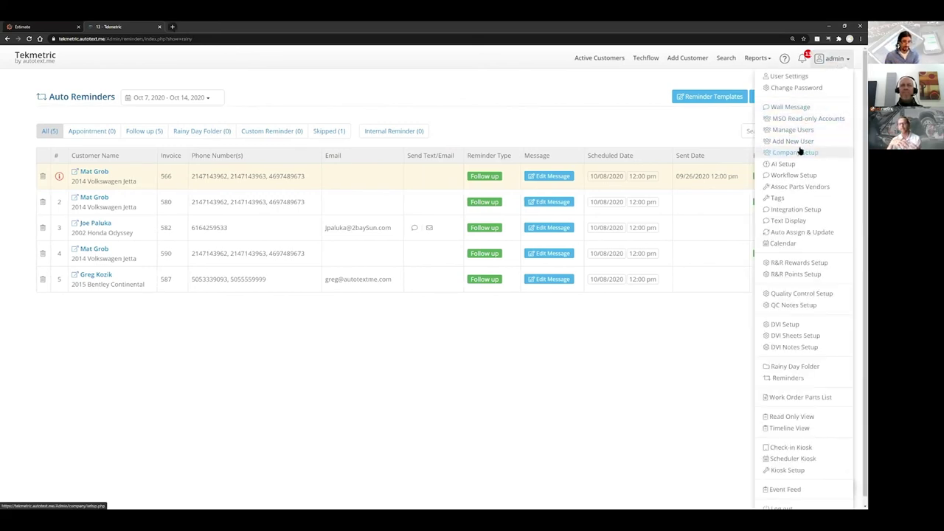
left_click(757, 57)
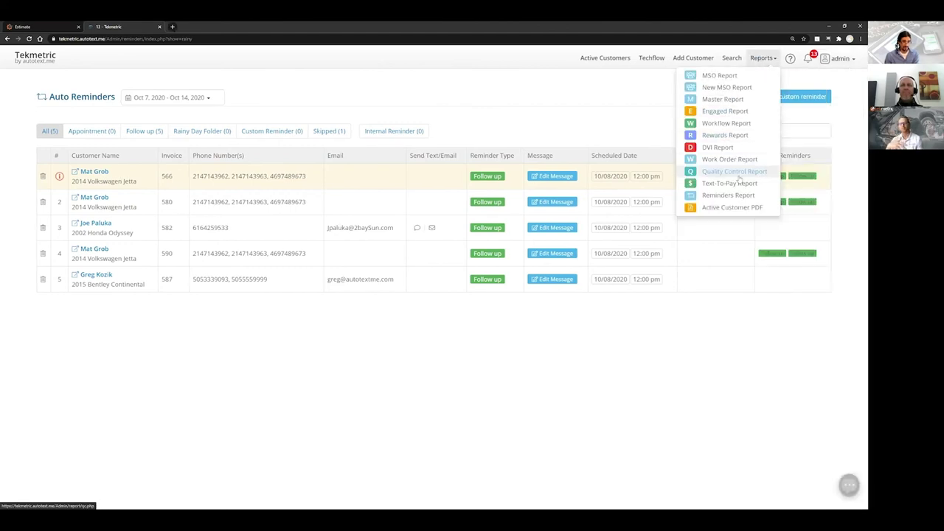
Load the craigsawesomeauto.autotext.me admin page in a new browser tab.
left_click(172, 26)
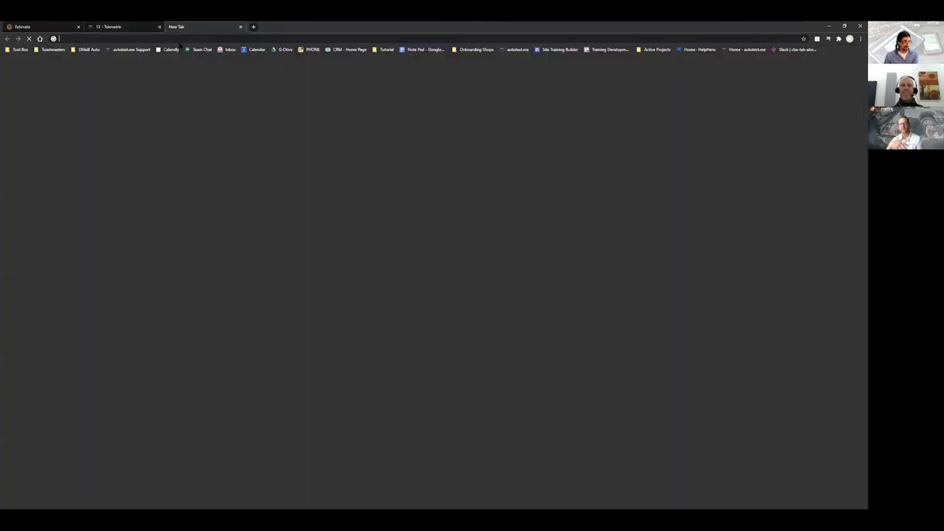
type("cr")
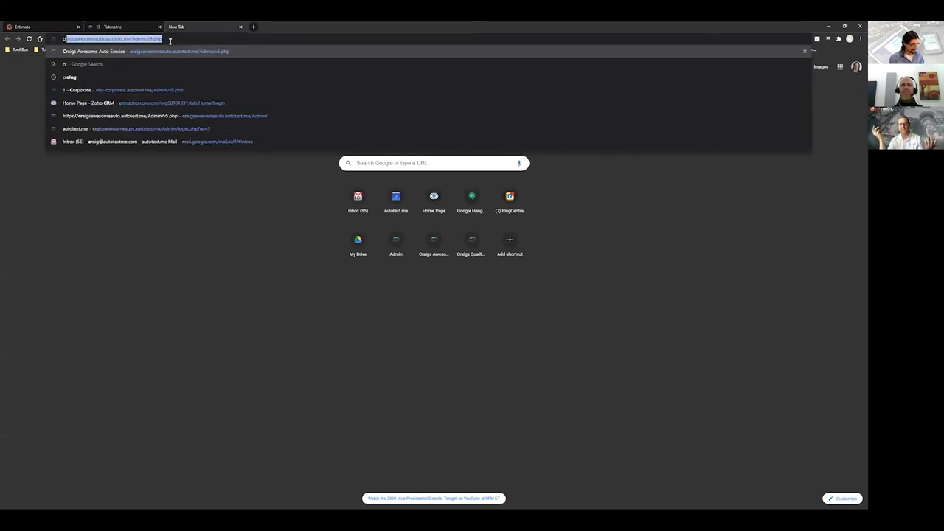
key("Return")
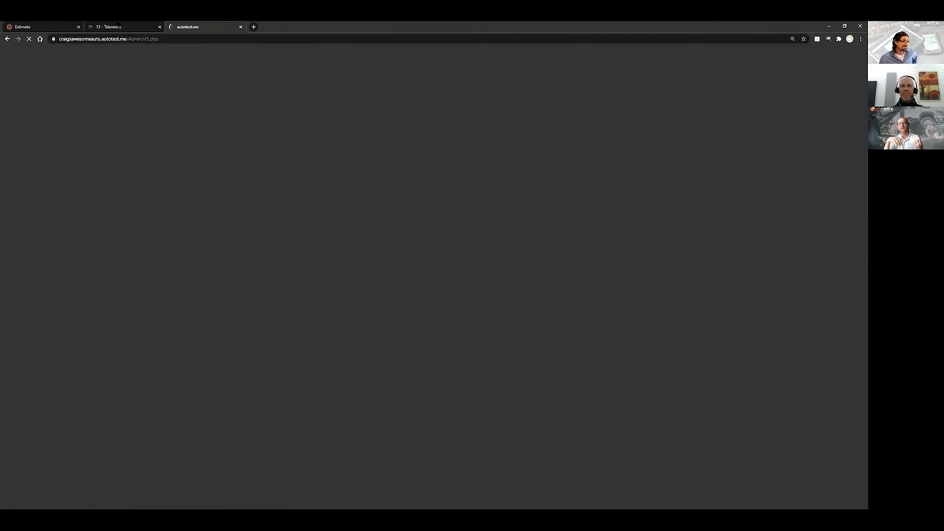
Go back to the Tekmetric shop's Company Setup, open its follow-up message configuration, and enable Customer Score.
key("ctrl+shift+Tab")
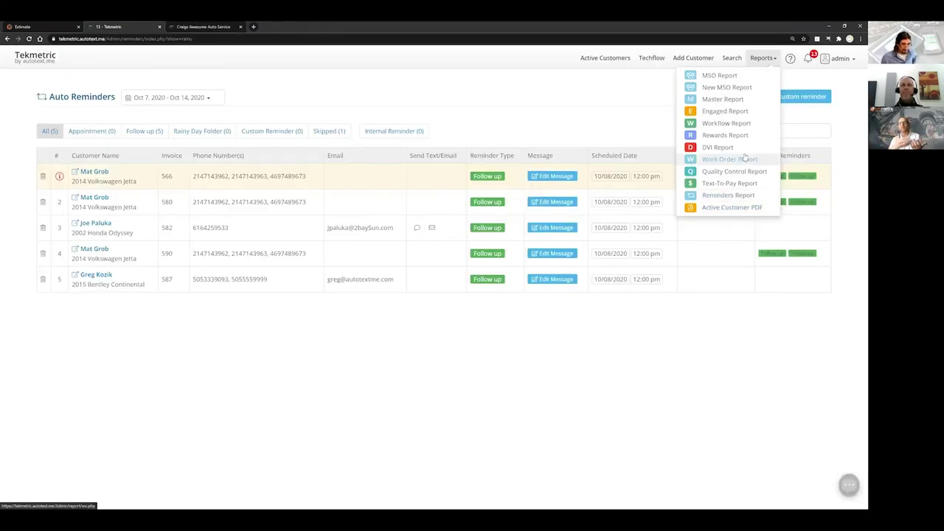
left_click(834, 62)
left_click(795, 153)
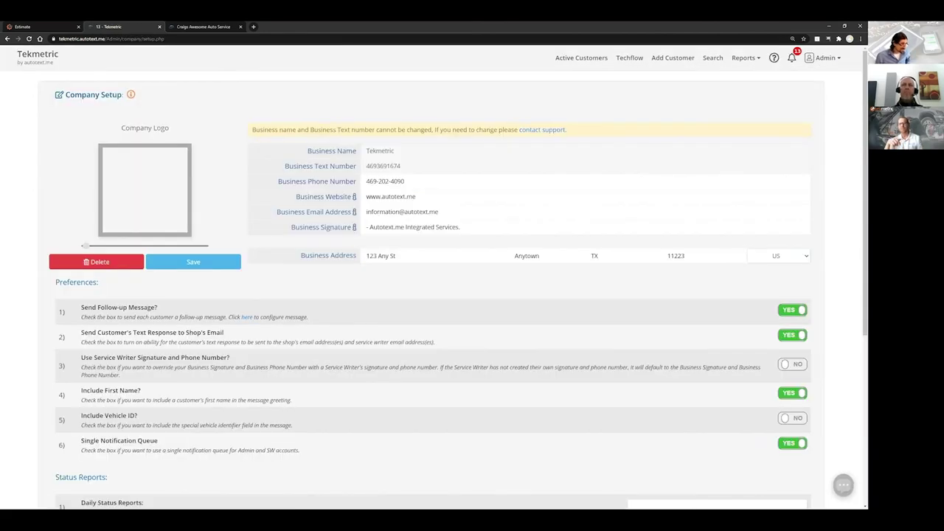
left_click(247, 318)
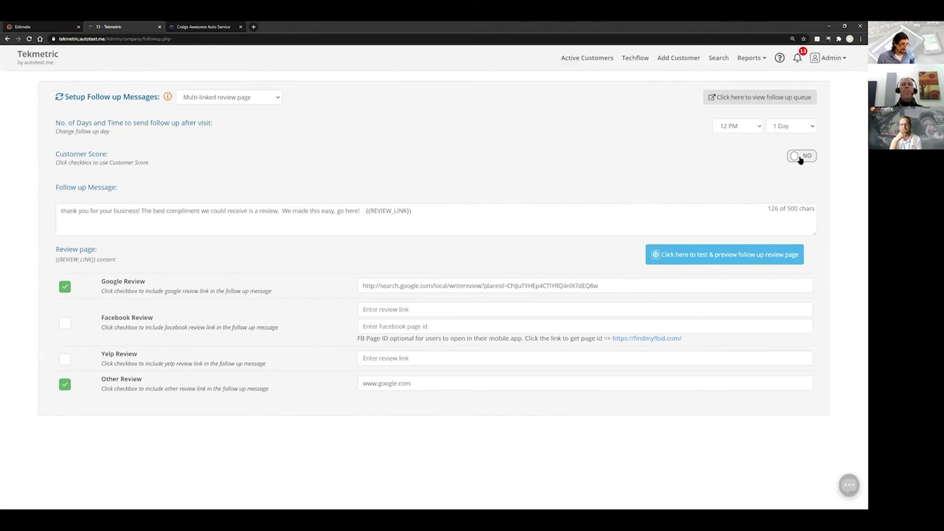
left_click(801, 157)
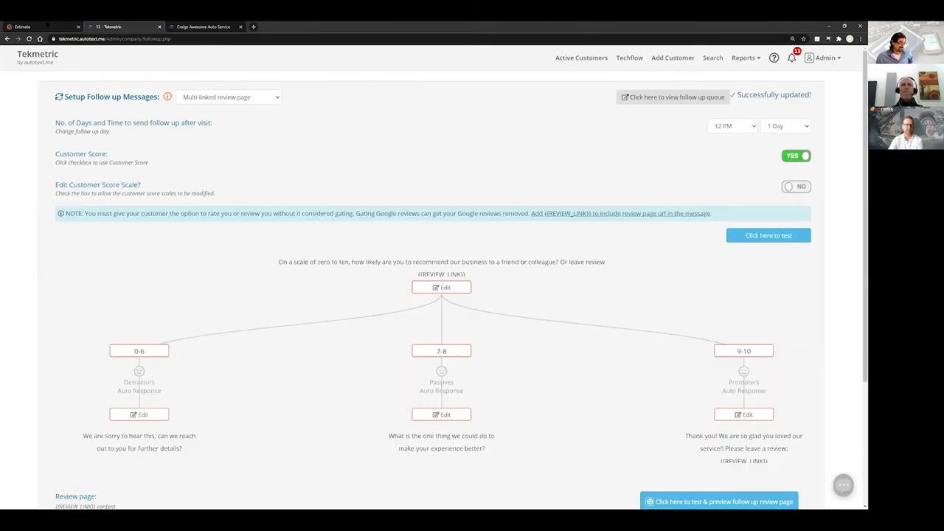
Switch to Craigs Awesome Auto Service's active customers board in autotext.me.
left_click(43, 27)
left_click(137, 27)
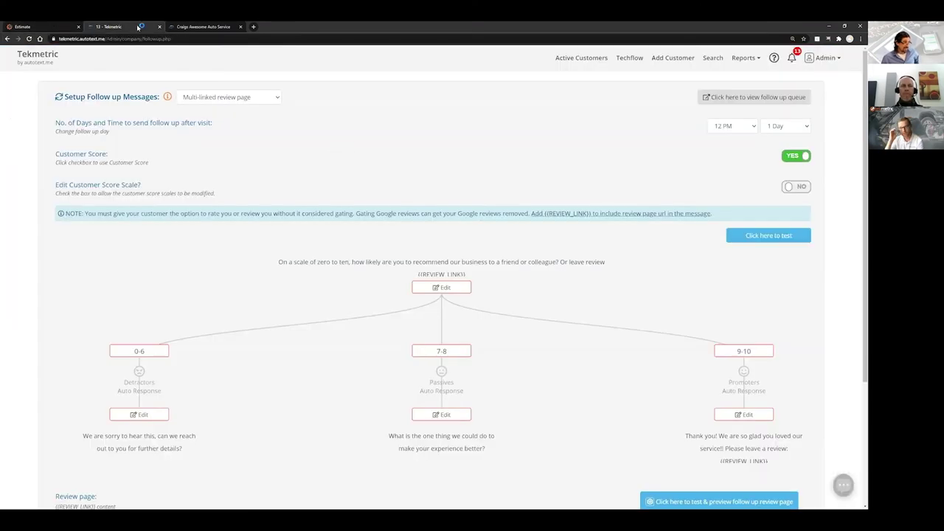
left_click(189, 28)
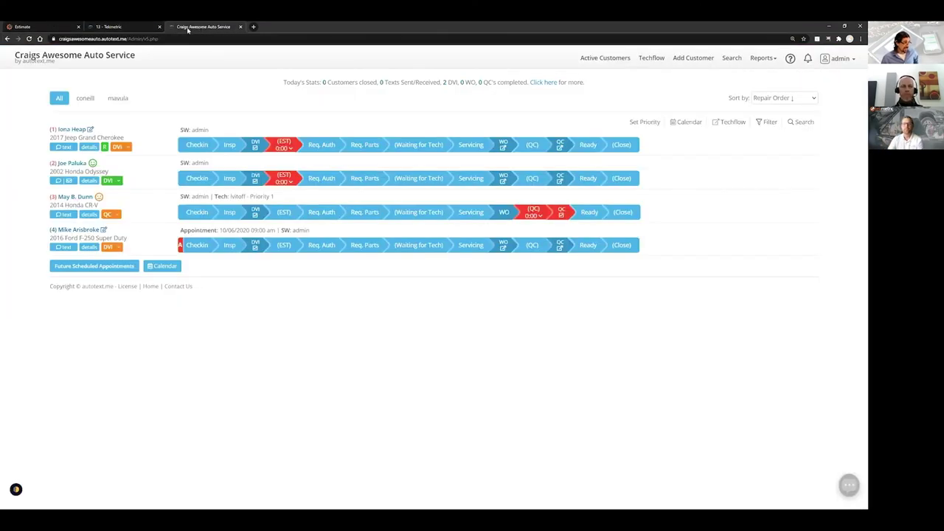
View the customer score and feedback for the 2004 Acura TL's owner on the Tekmetric shop's active customers board.
left_click(120, 26)
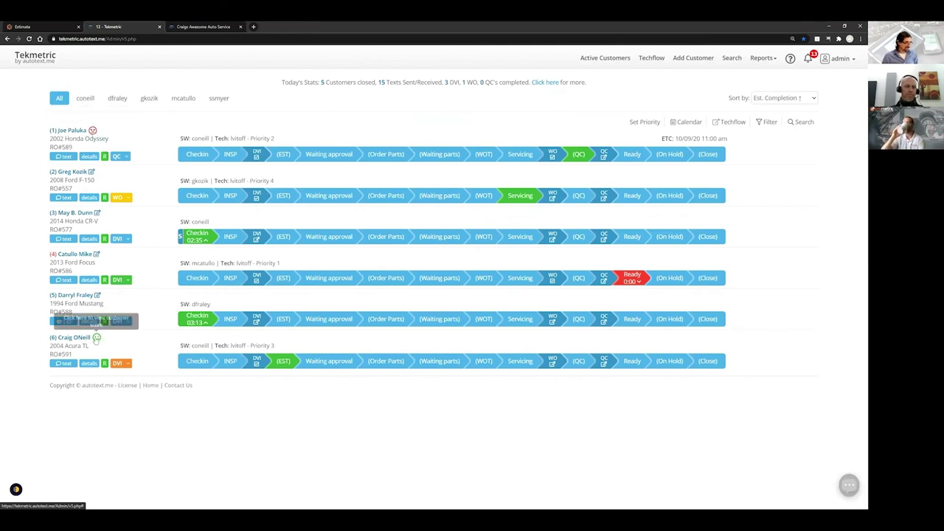
left_click(96, 338)
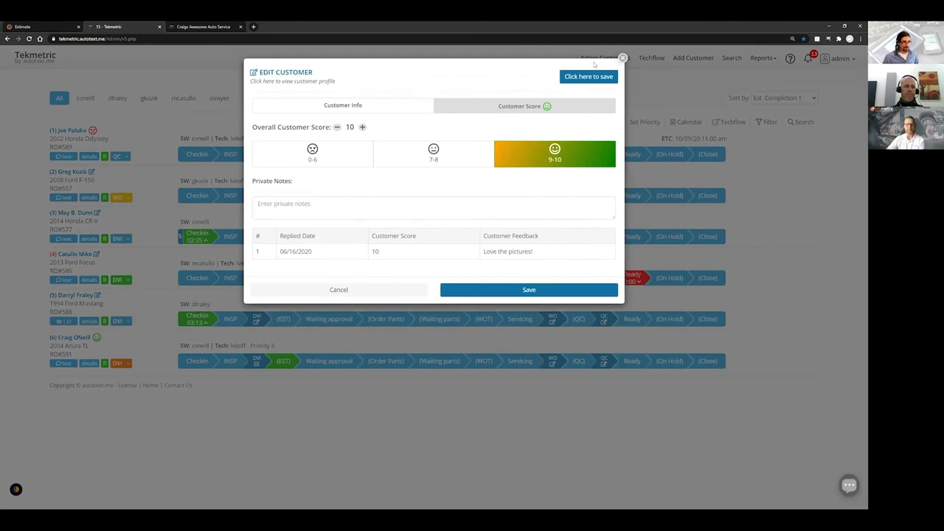
left_click(623, 57)
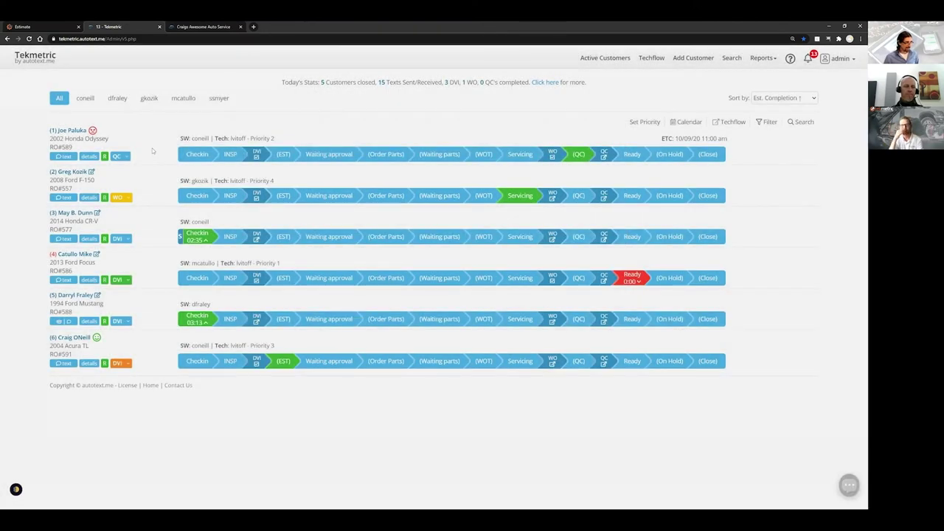
On the Craigs Awesome Auto Service board, view the 2014 Honda CR-V owner's customer score and highlight the feedback comment.
key("ctrl+Tab")
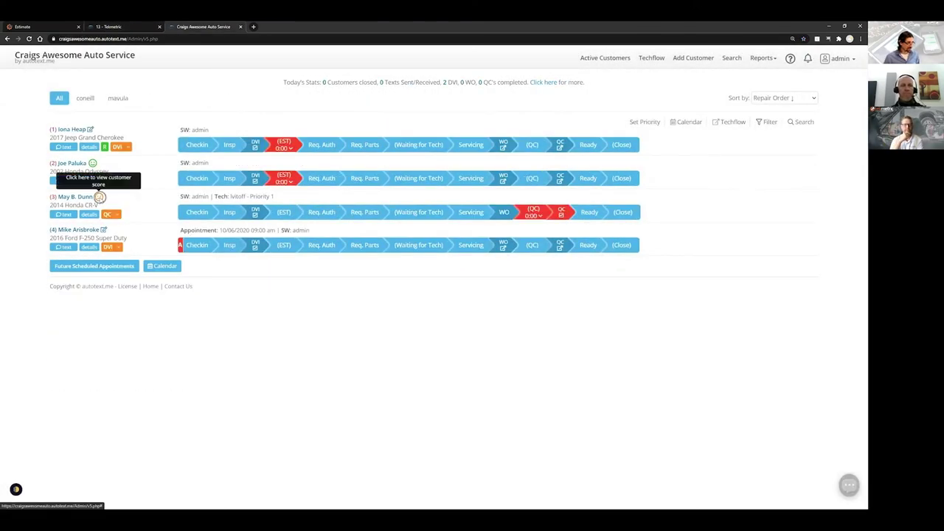
left_click(100, 197)
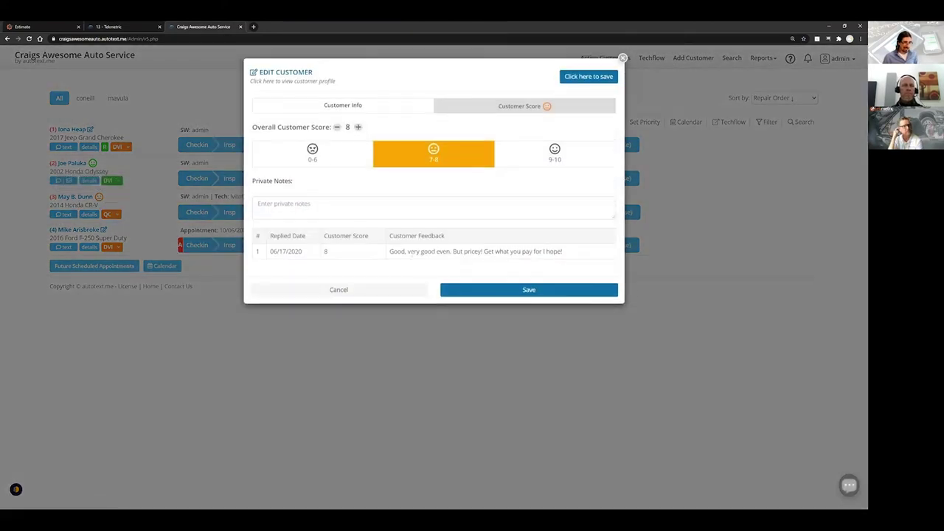
left_click_drag(564, 252, 388, 251)
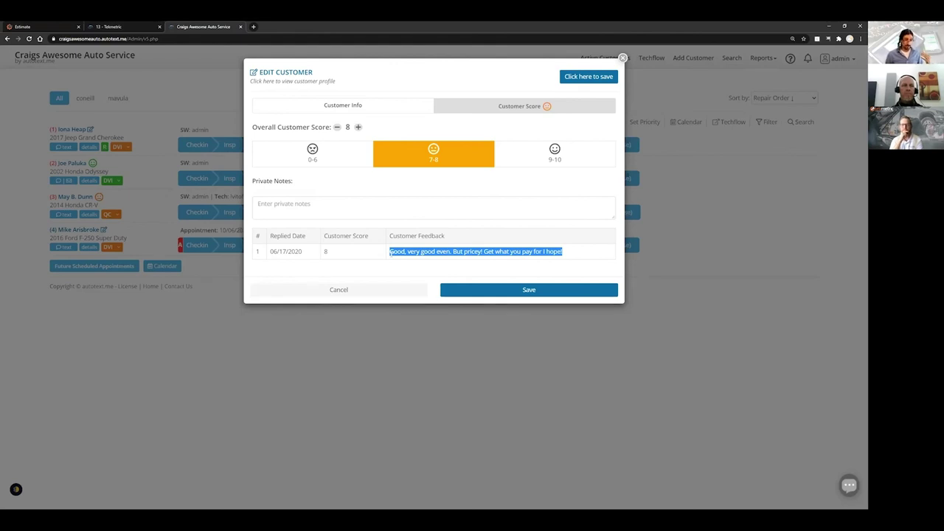
left_click(622, 58)
Open the Customer Score report and show its results for the Last 30 Days.
left_click(759, 58)
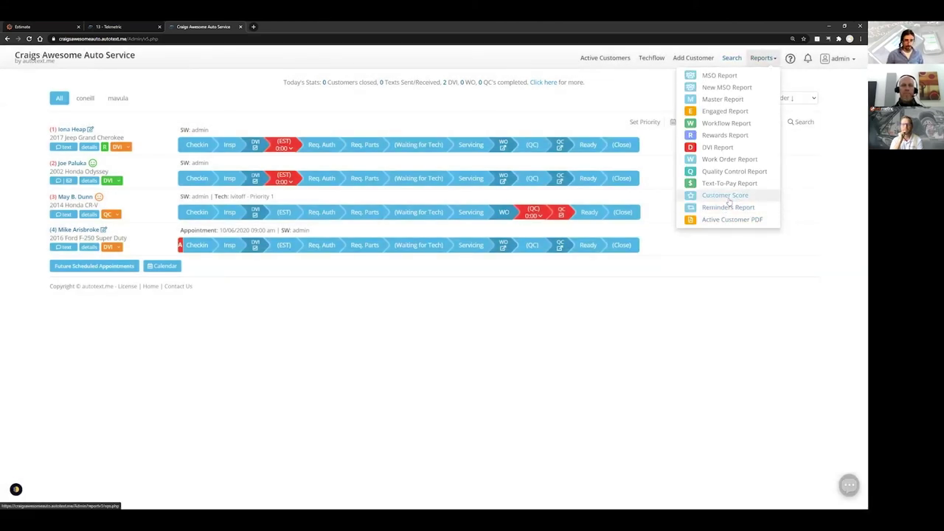
left_click(727, 196)
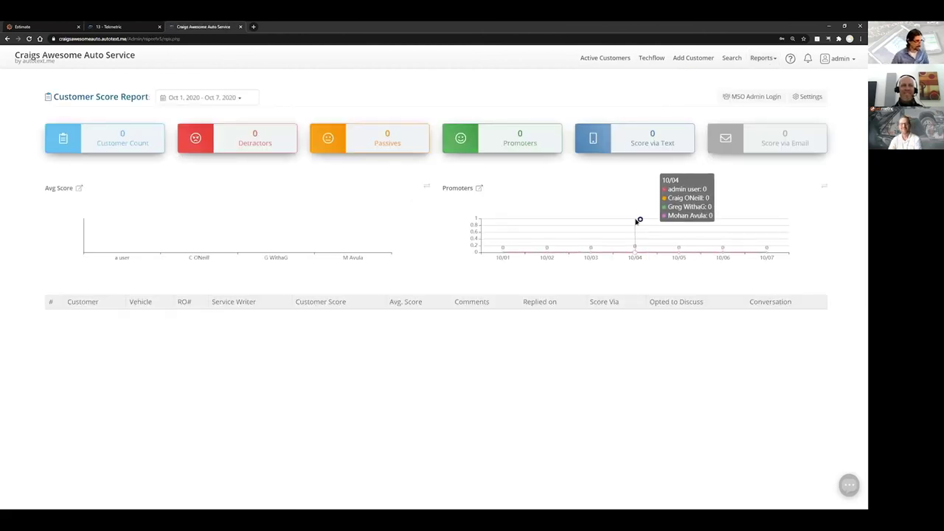
left_click(217, 97)
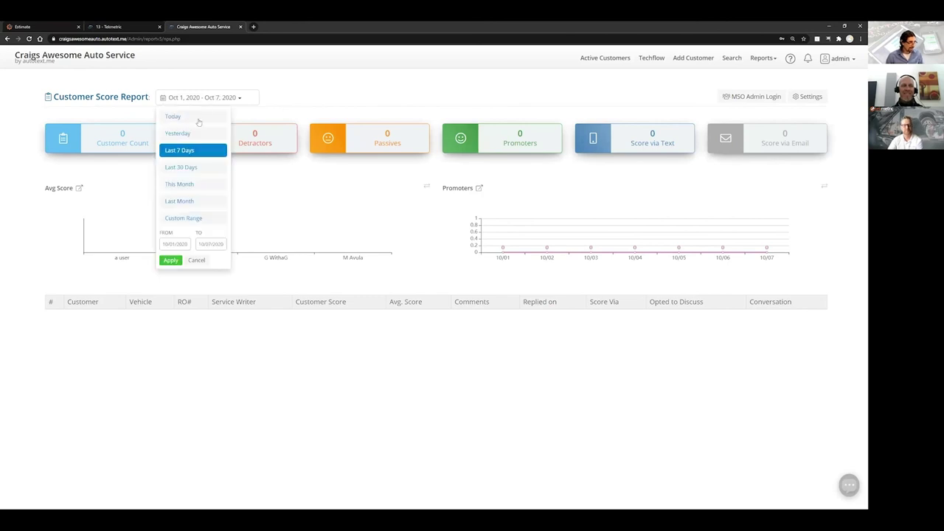
left_click(181, 166)
mouse_move(117, 236)
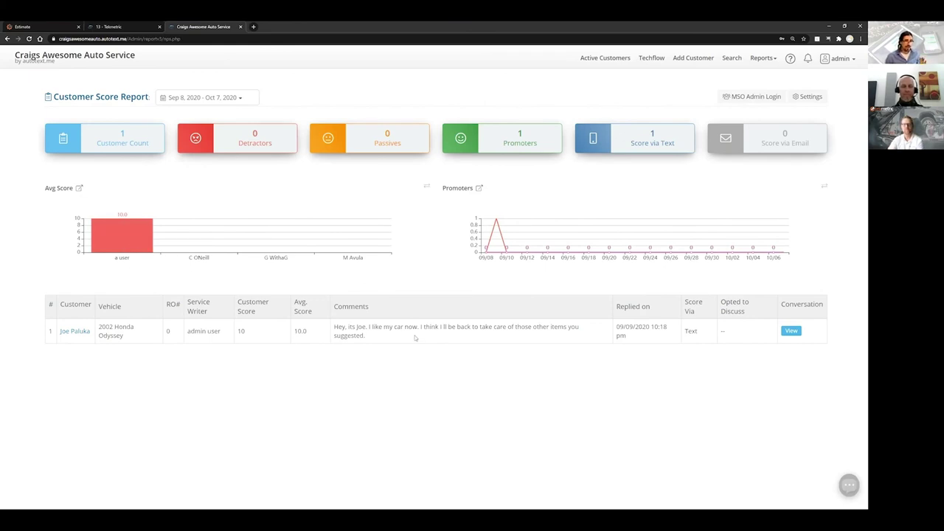
Switch to Tekmetric and display the shop's Job Board.
left_click(114, 26)
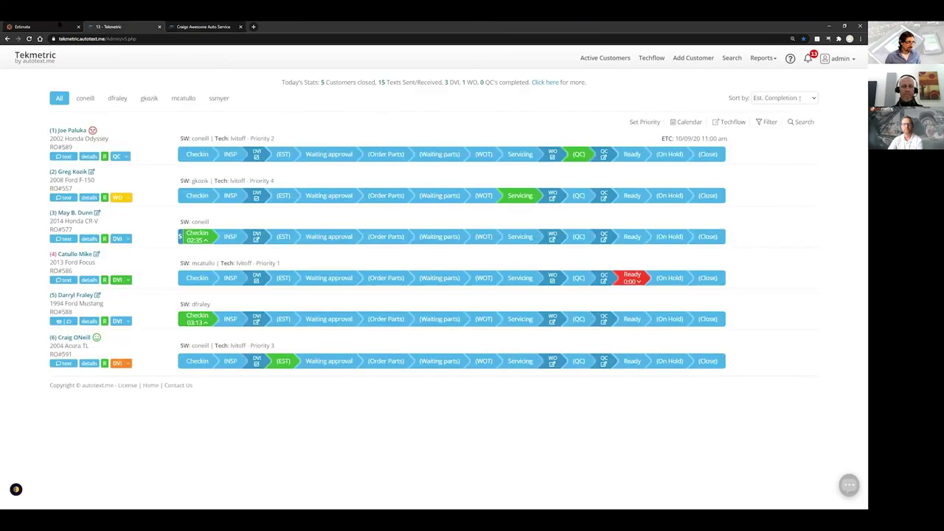
left_click(51, 30)
left_click(34, 103)
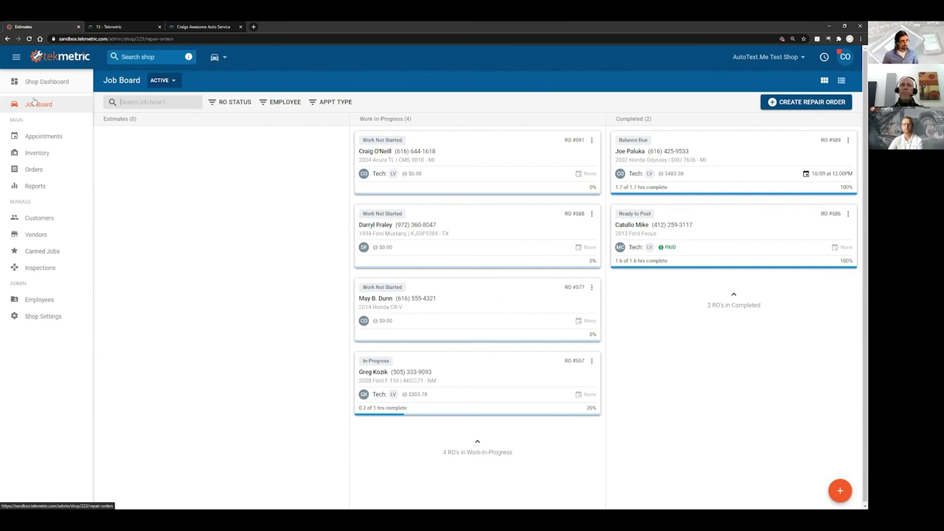
Return to the Tekmetric shop in autotext.me and open its Company Setup page.
key("ctrl+Tab")
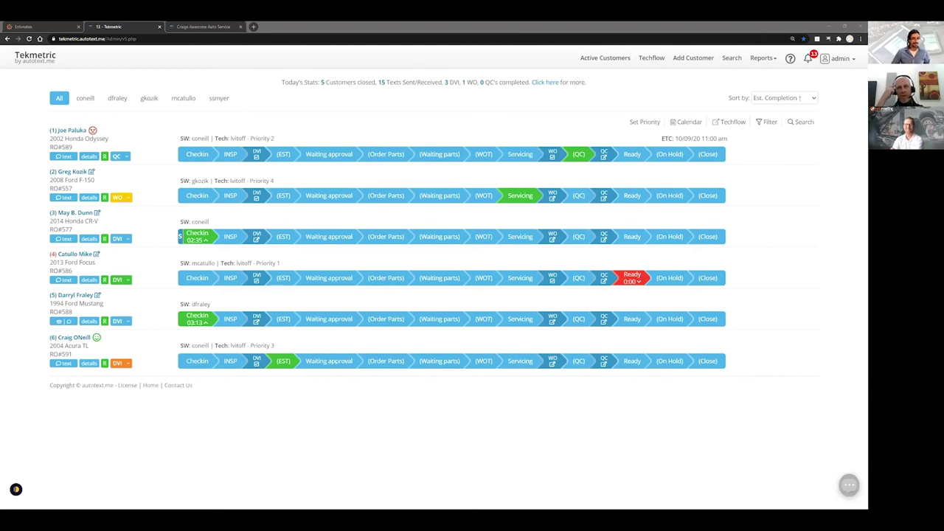
left_click(604, 154)
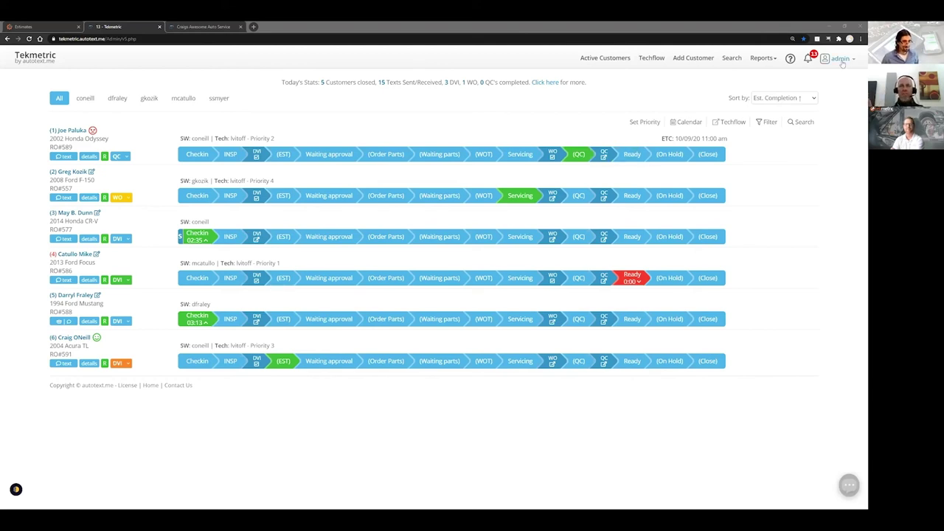
left_click(840, 58)
left_click(796, 152)
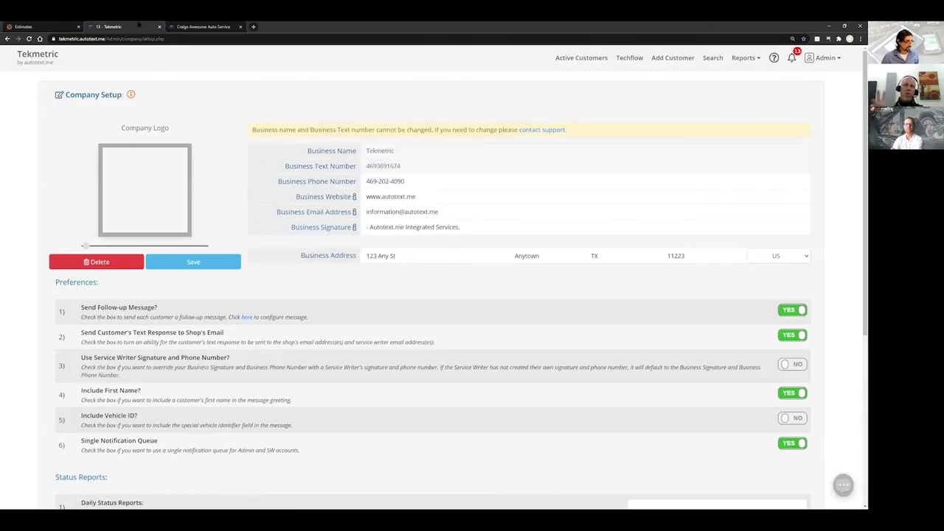
In Craigs Awesome Auto Service, open the 2014 Honda CR-V's quality control sheet and pass Good Road Test, Customer main concern corrected, and Clean and Pristine.
left_click(199, 26)
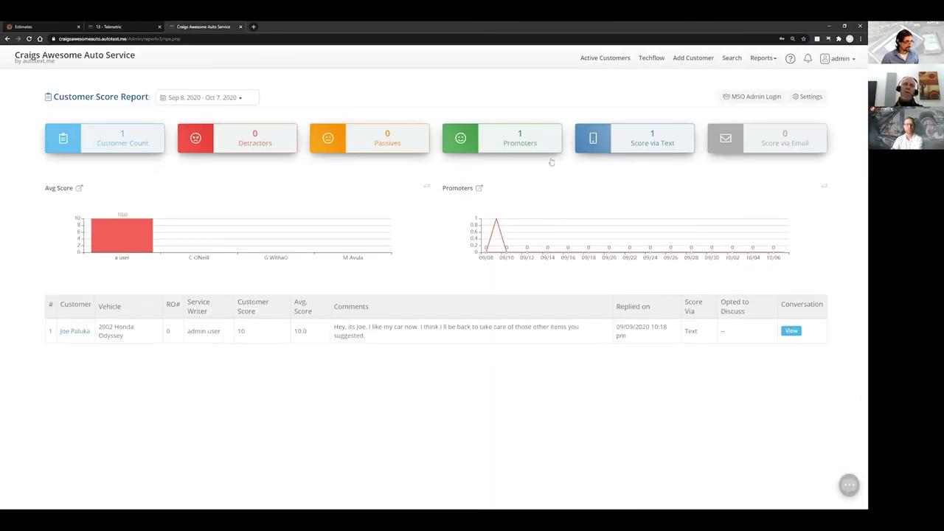
left_click(90, 61)
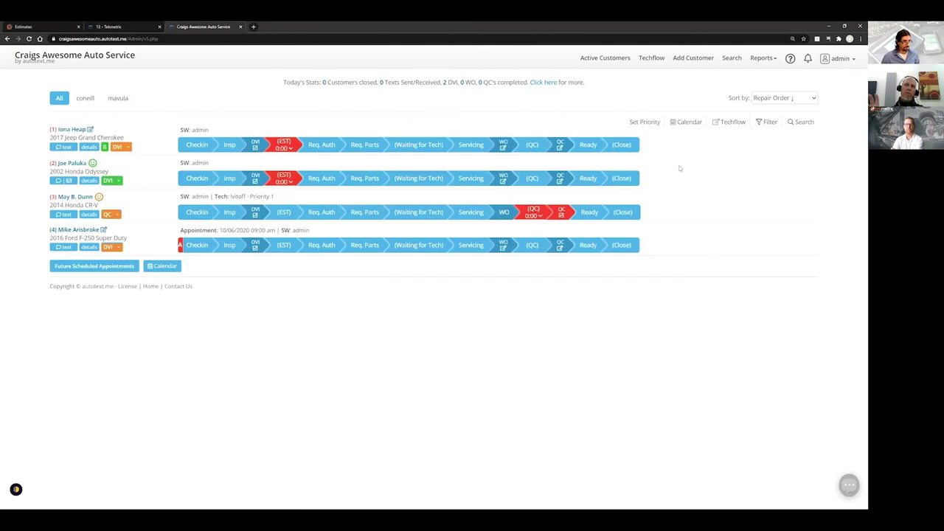
left_click(560, 215)
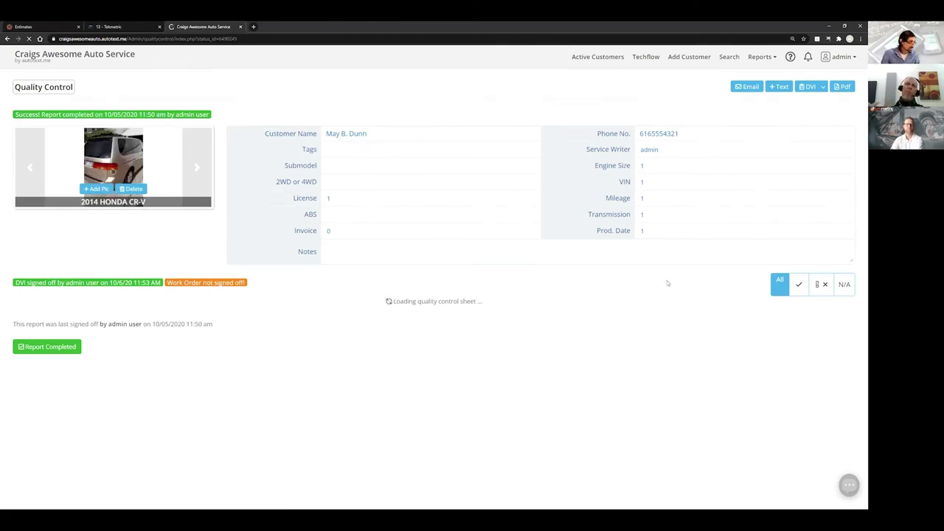
scroll(669, 279, "down", 1)
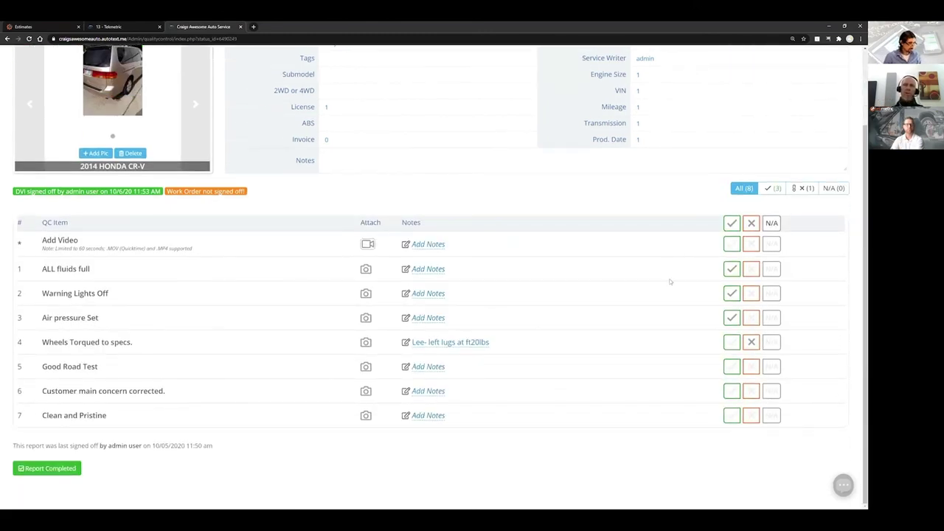
left_click(732, 366)
left_click(732, 391)
left_click(731, 415)
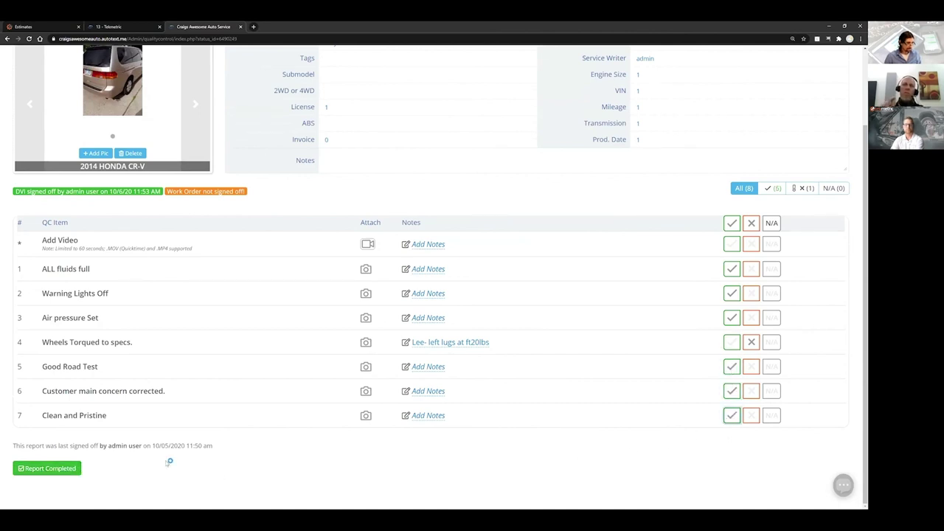
Open the note on the "Wheels Torqued to specs." QC item and save it as is.
left_click(450, 344)
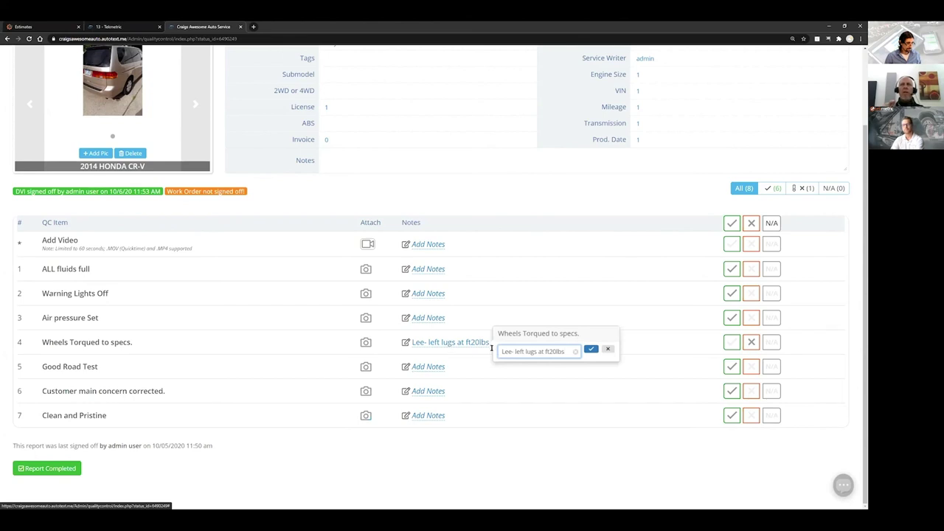
left_click(591, 350)
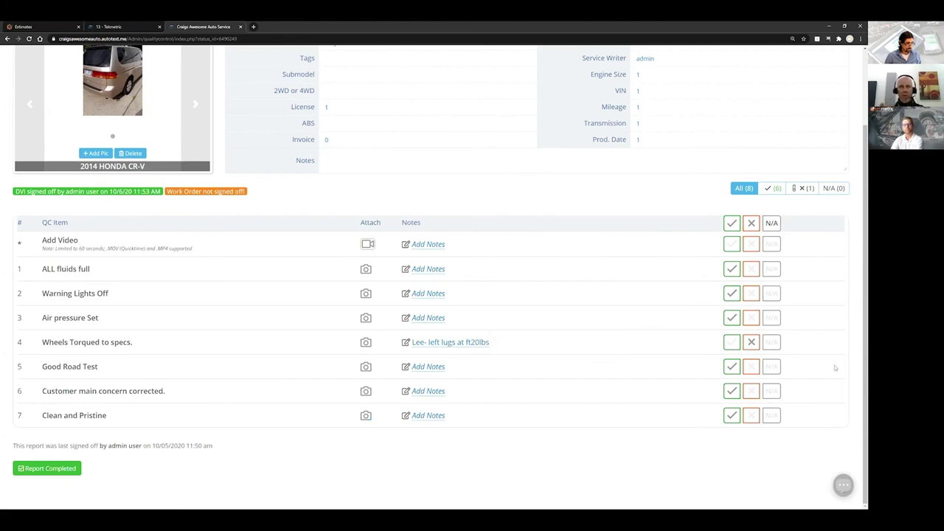
scroll(858, 406, "up", 2)
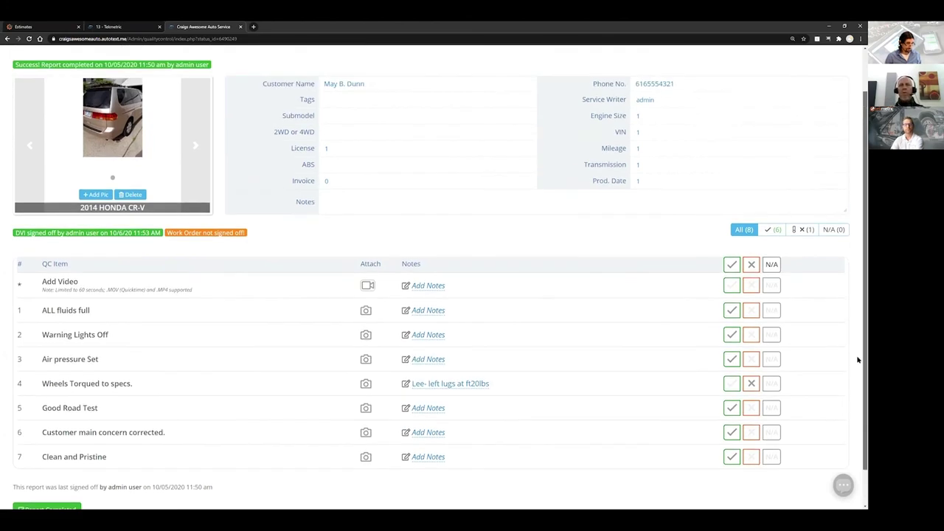
Open the Quality Control Report and bring up its in-depth QC notes report.
left_click(752, 57)
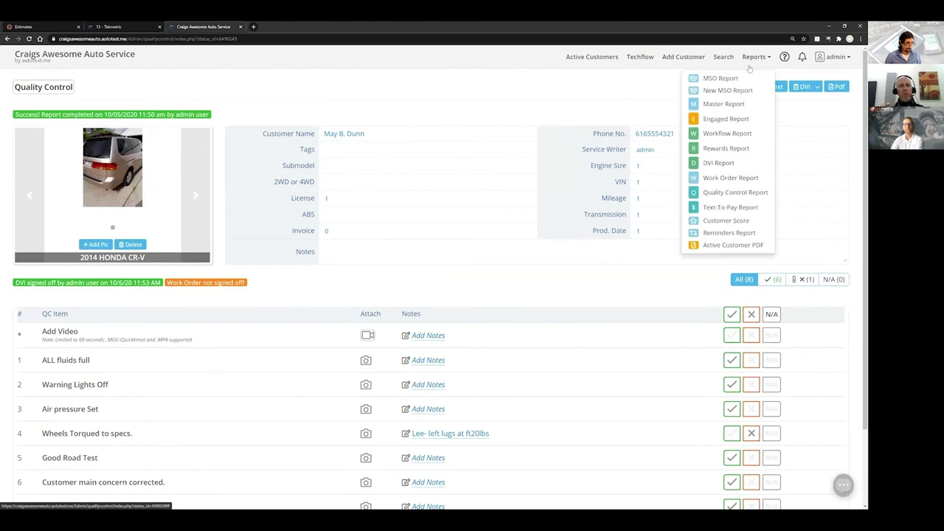
left_click(735, 192)
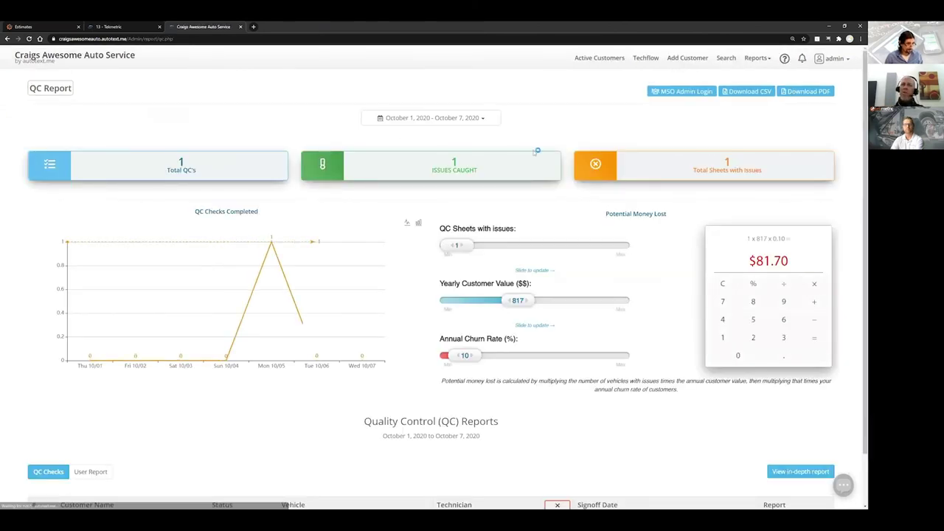
left_click(784, 472)
Run the QC Notes Report with the From Date set to 05/01/2020.
left_click(373, 119)
left_click(347, 136)
left_click(346, 136)
left_click(347, 136)
left_click(347, 136)
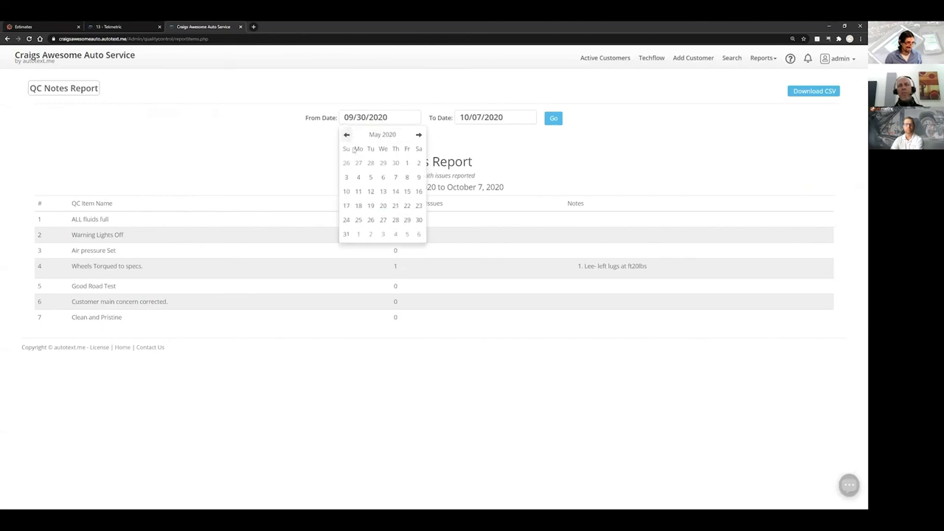
left_click(408, 163)
left_click(555, 120)
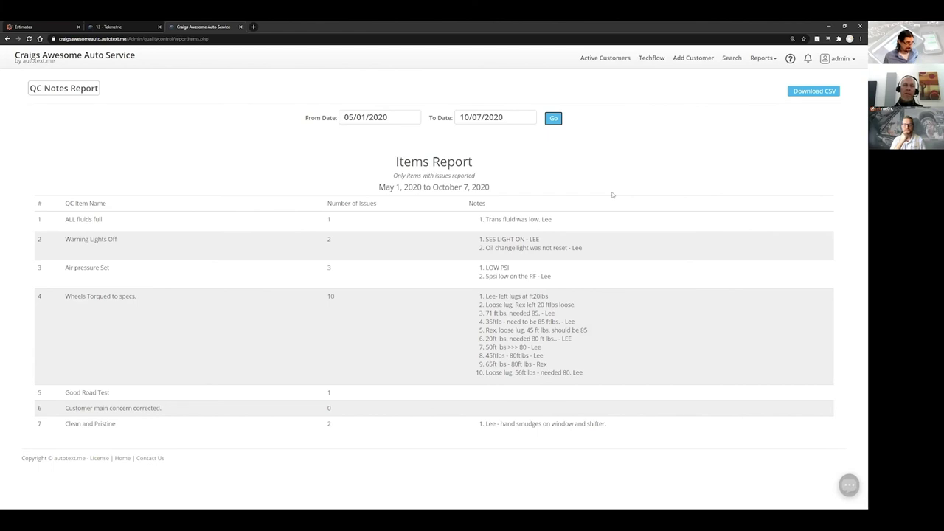
Remove the Tekmetric shop's autotext.me tab from the window and open the 2002 Honda Odyssey repair order from Tekmetric's Job Board.
left_click(126, 26)
left_click(159, 27)
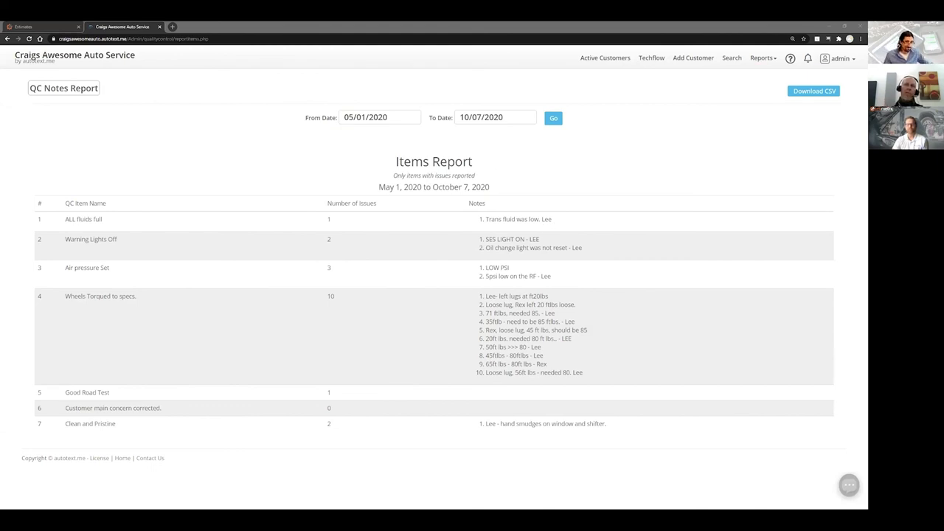
left_click(46, 28)
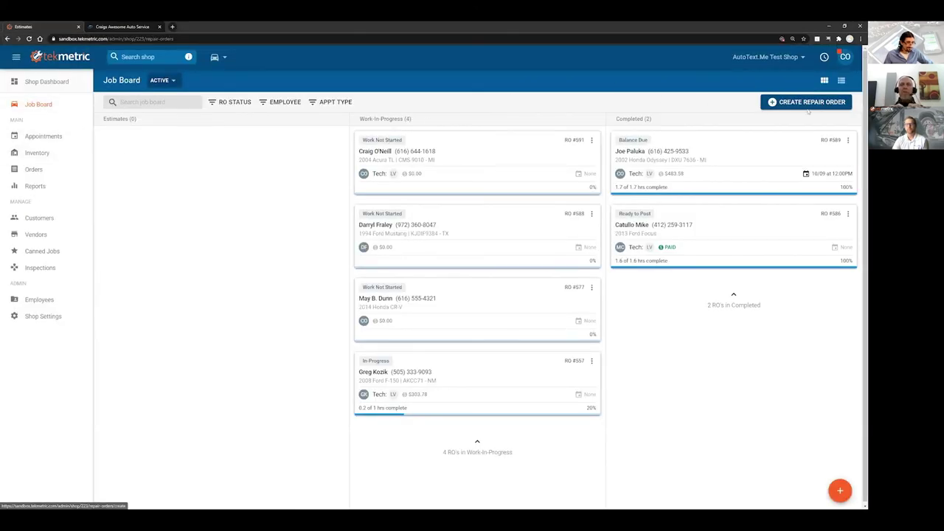
left_click(738, 155)
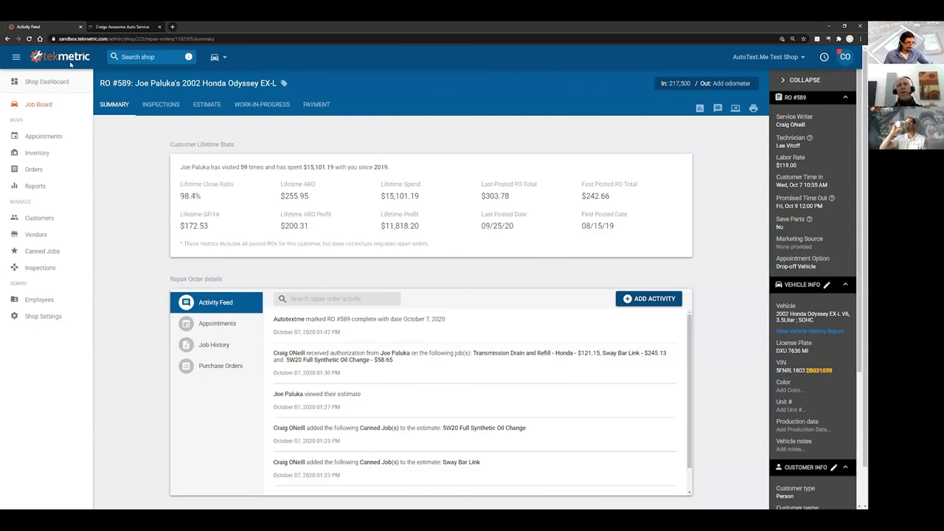
Leave the repair order alone in its window and bring up the Tekmetric shop's active customers board in a separate autotext.me window.
left_click(159, 27)
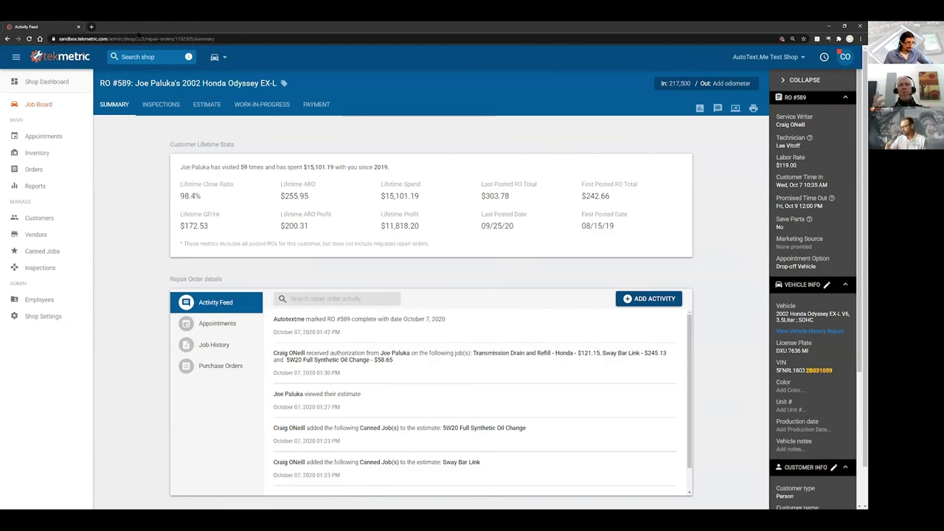
double_click(138, 30)
left_click(651, 58)
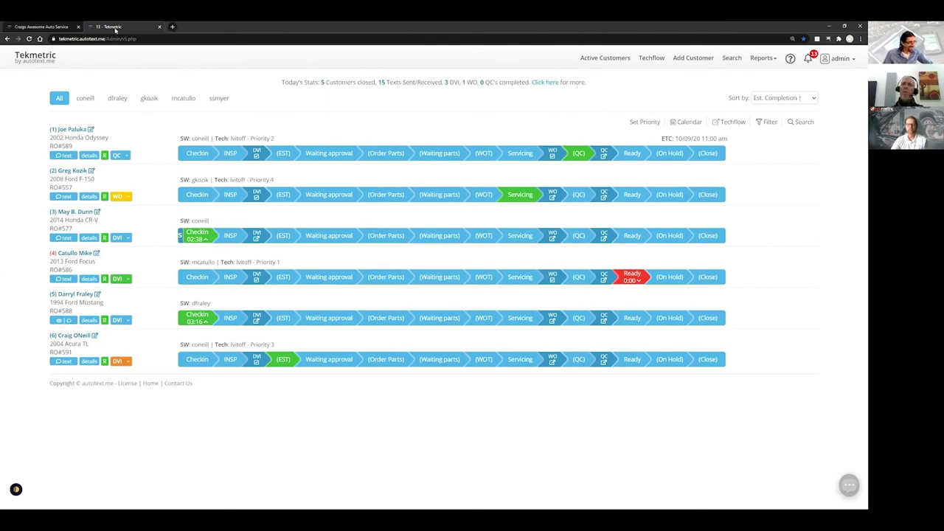
Position the Tekmetric repair order window over the autotext.me board and open the Honda Odyssey order's payment page.
key("alt+Tab")
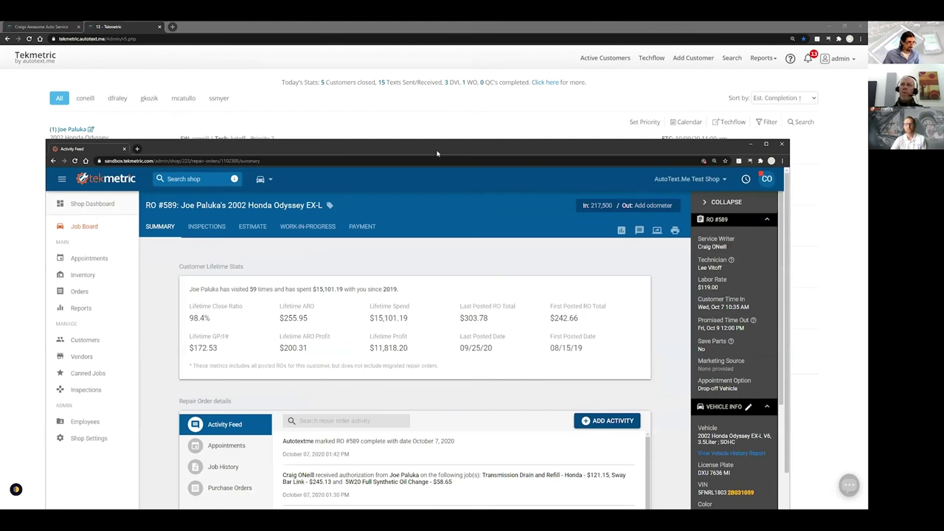
left_click_drag(437, 154, 439, 84)
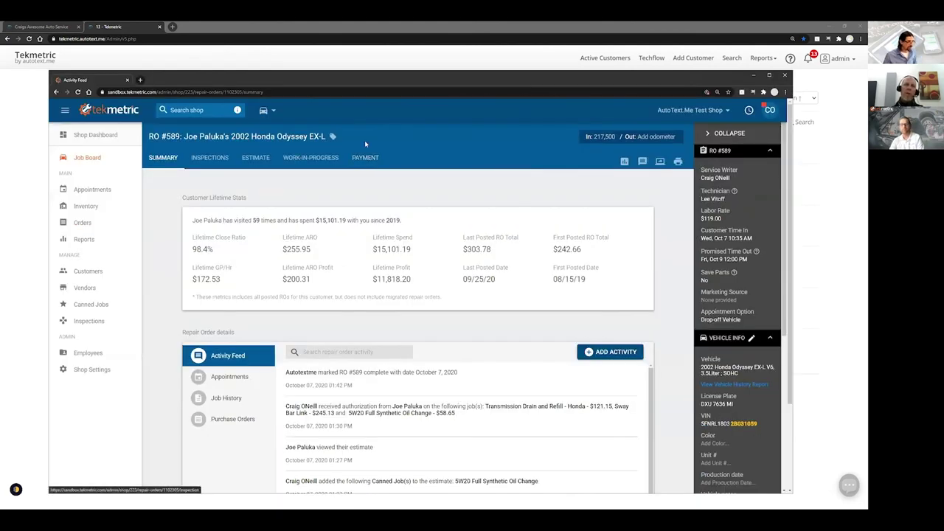
left_click(365, 157)
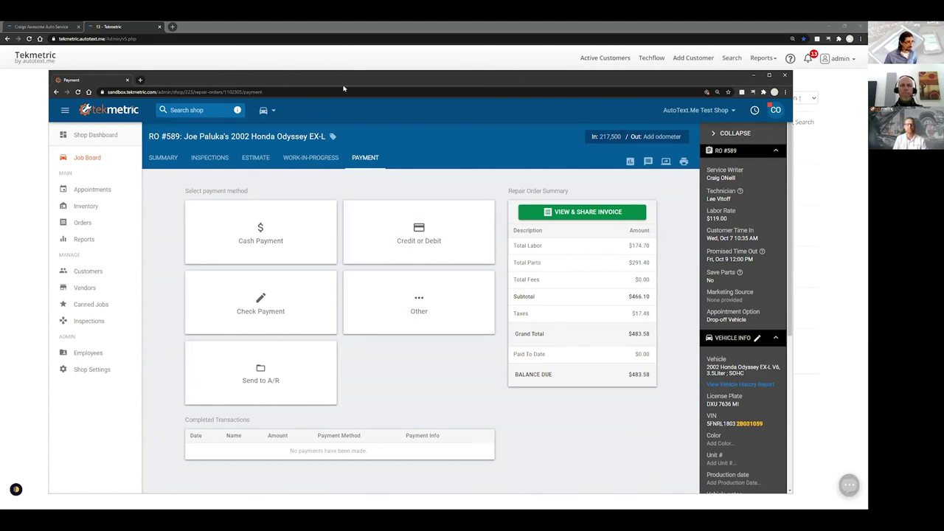
Uncover the Honda Odyssey's row on the autotext.me board and set its status to Ready.
left_click_drag(343, 89, 467, 187)
left_click(632, 153)
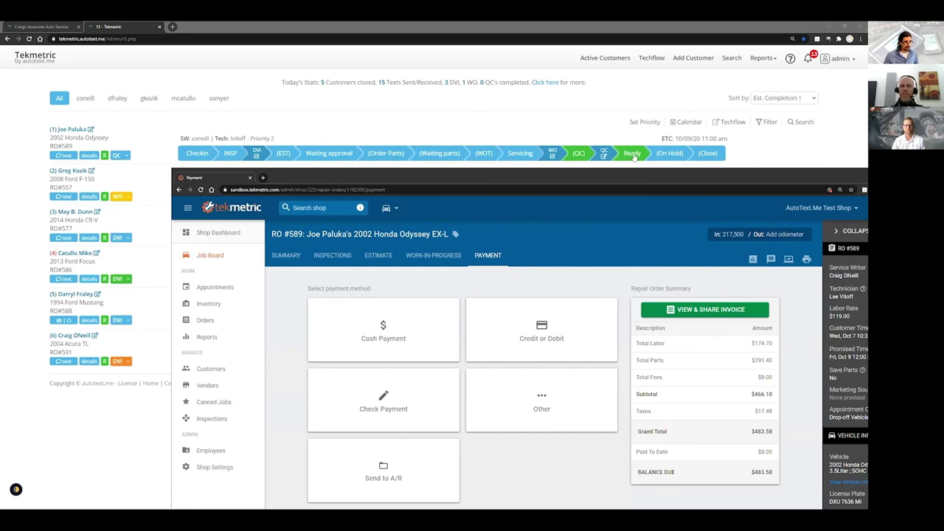
left_click(633, 157)
left_click(675, 129)
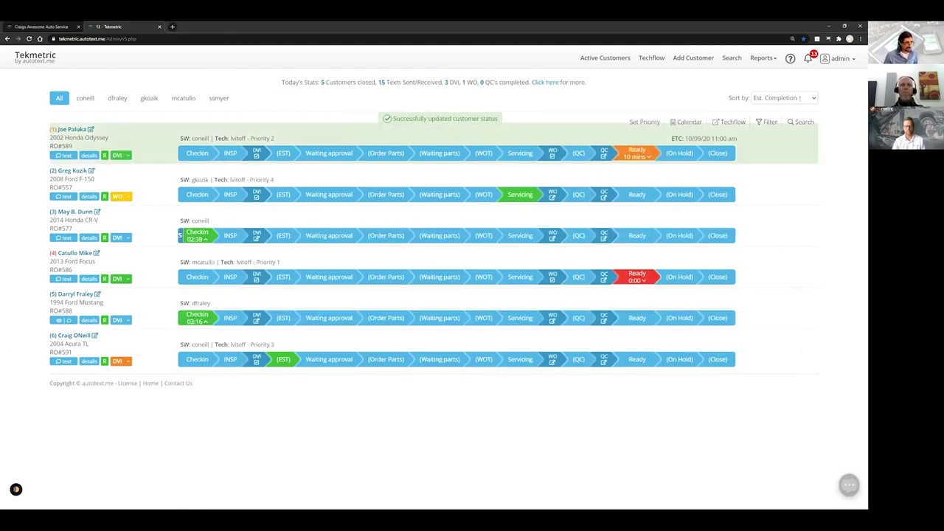
View the payment request form in the Honda Odyssey customer's text conversation and dismiss it without sending.
left_click(63, 154)
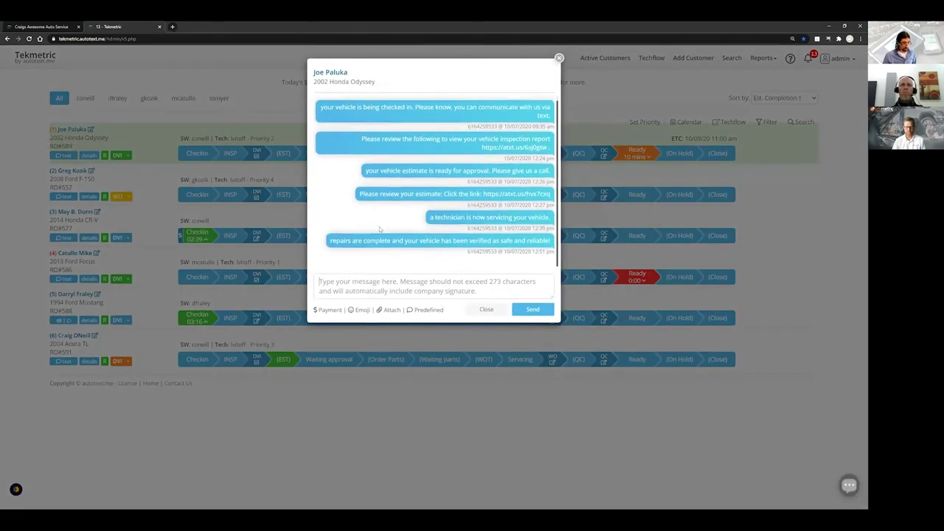
left_click(331, 310)
scroll(346, 267, "down", 1)
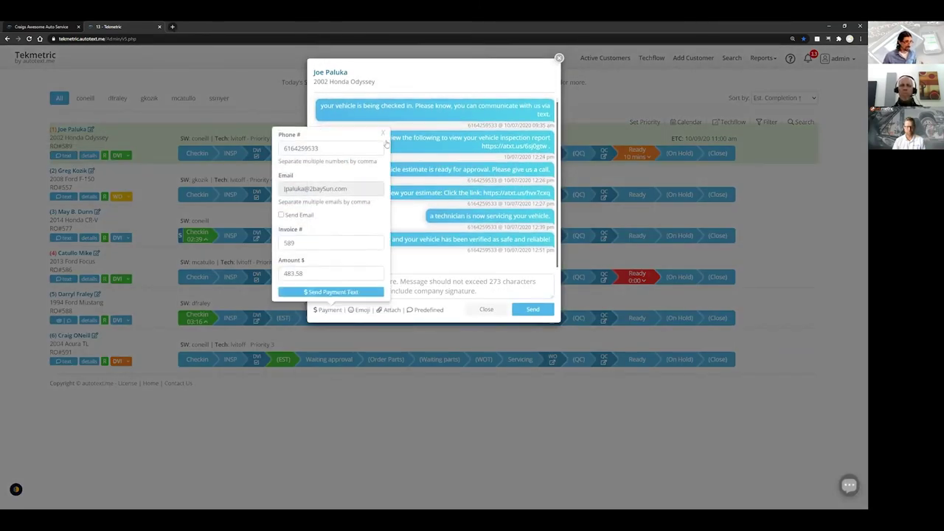
left_click(395, 140)
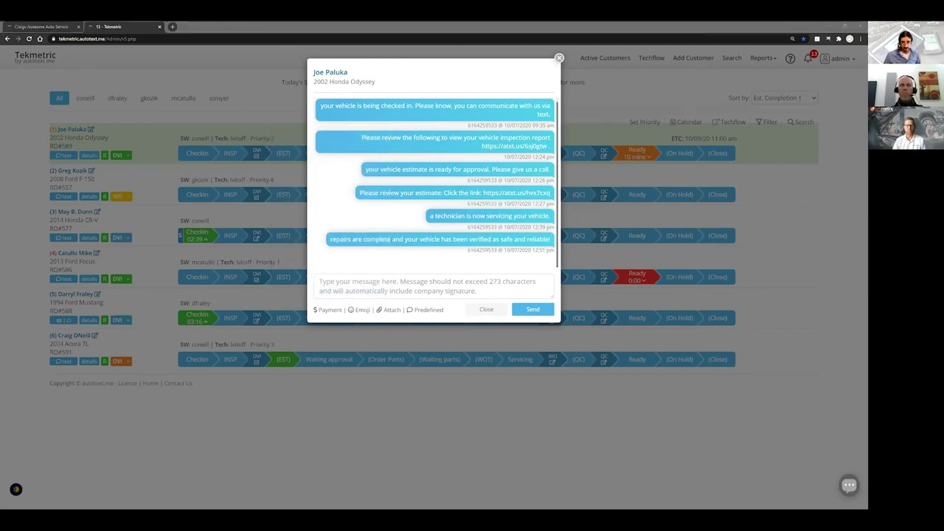
Switch to the Tekmetric payment page, pay the full $483.58 balance as a non-integrated credit or debit payment, and post the Honda Odyssey order.
key("alt+Tab")
left_click(543, 315)
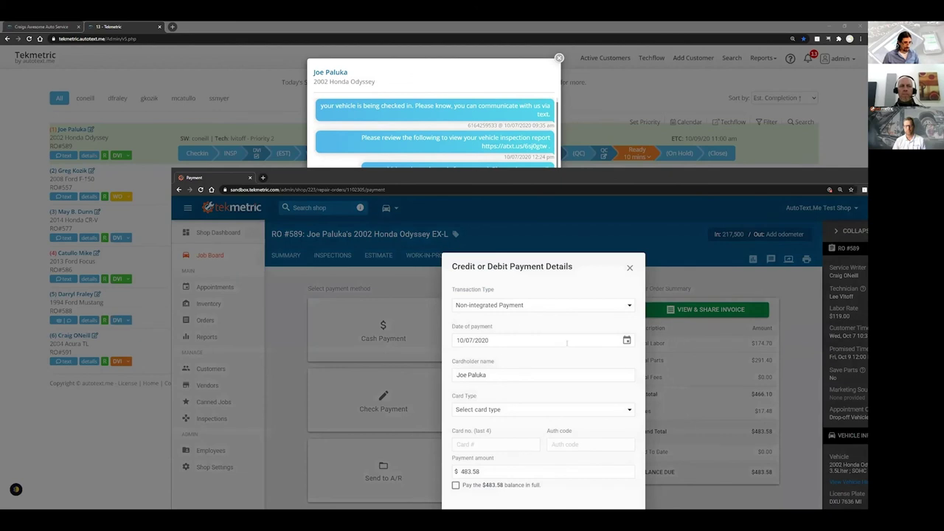
left_click(455, 484)
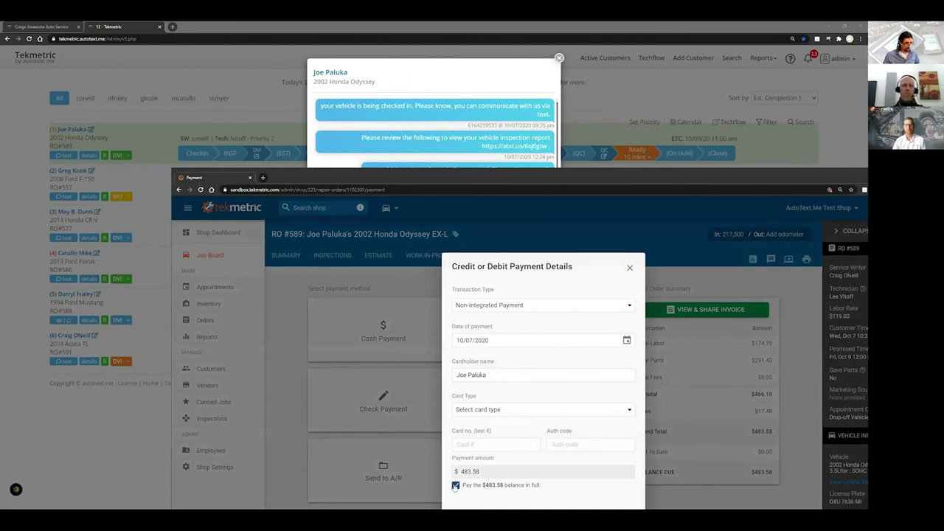
left_click_drag(600, 174, 551, 105)
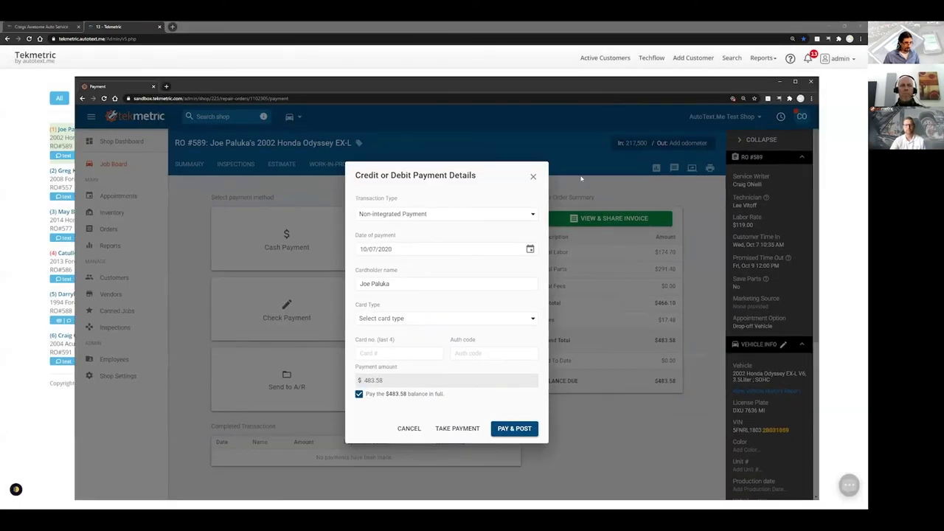
left_click(514, 434)
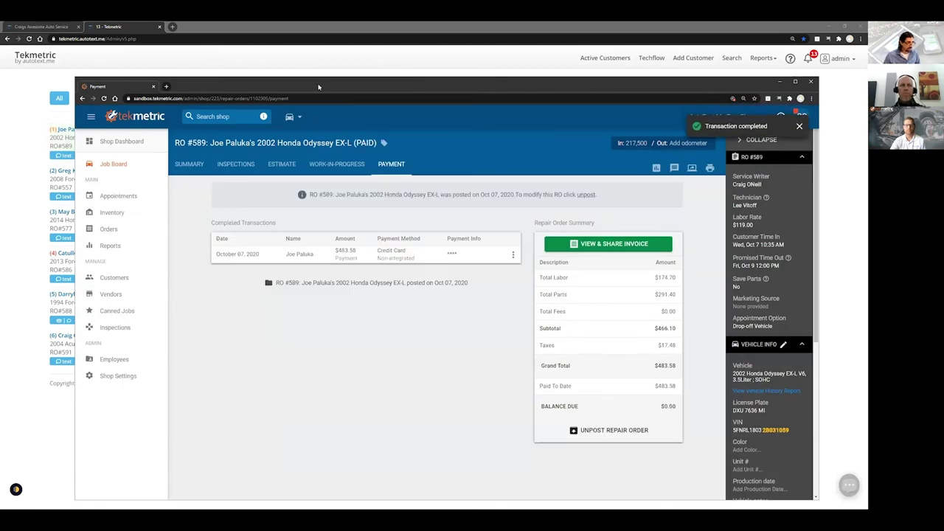
Compare the autotext.me active customers board with Tekmetric's Job Board for the paid Honda Odyssey order.
key("ctrl+w")
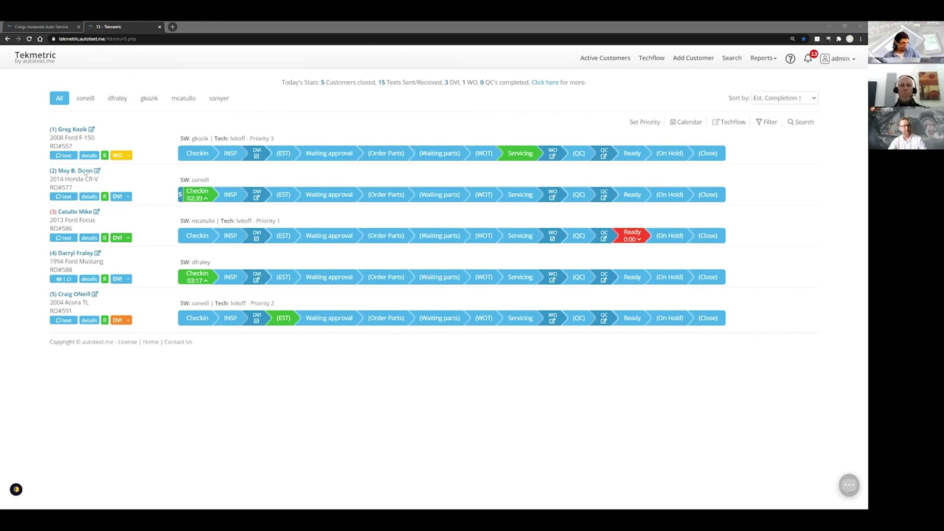
left_click(78, 28)
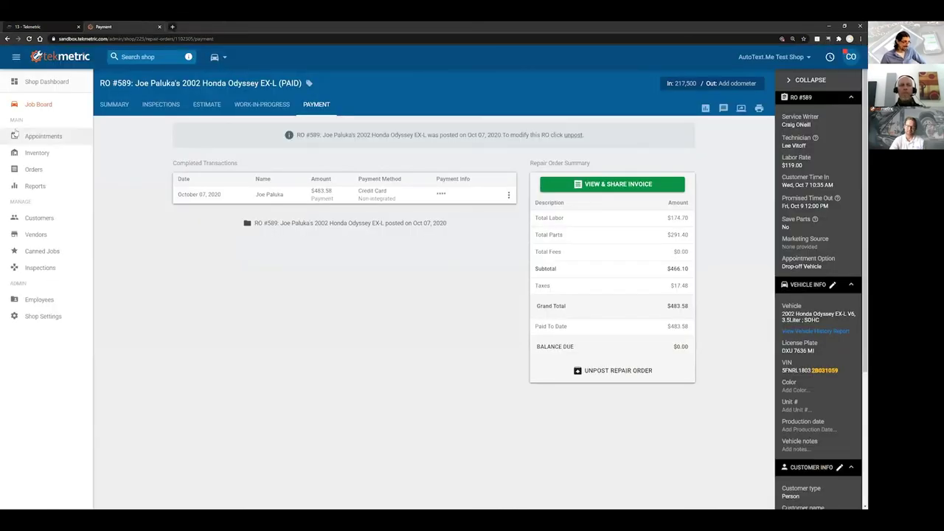
left_click(33, 104)
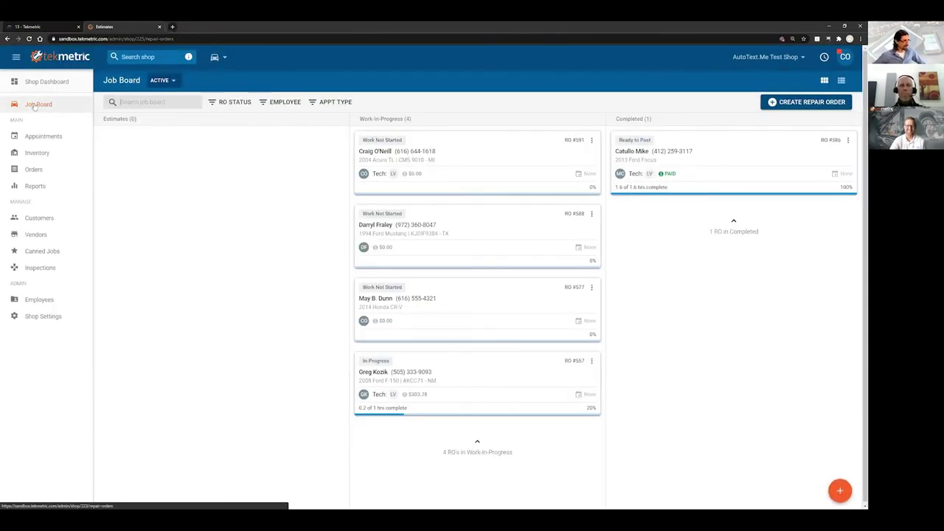
left_click(30, 26)
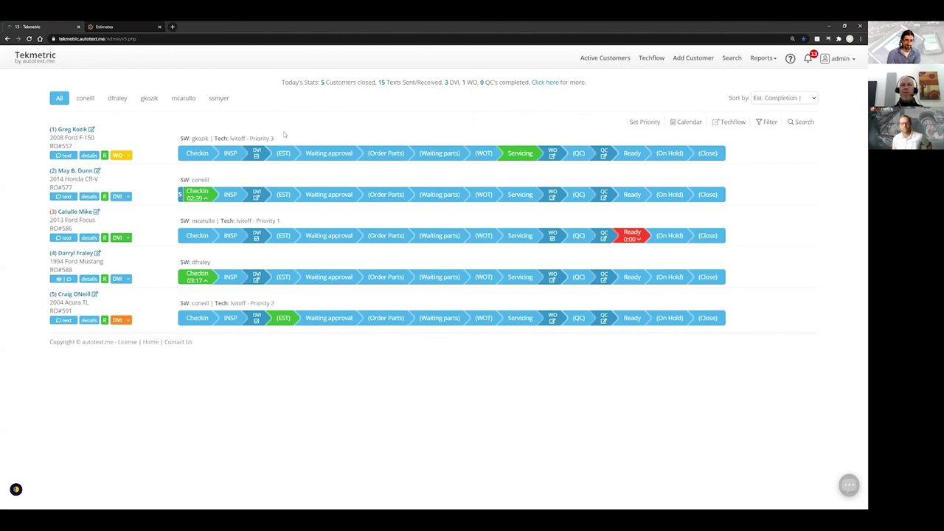
left_click(125, 26)
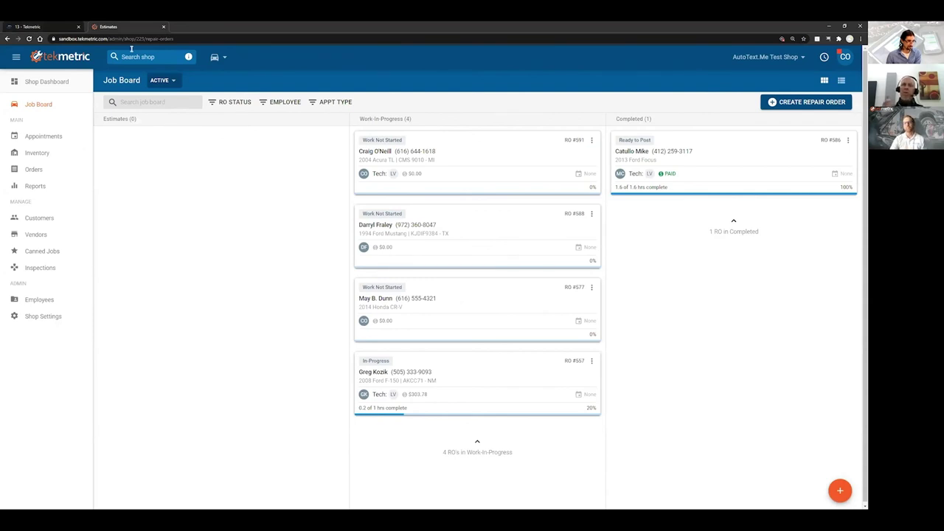
Place Tekmetric's Job Board in its own window over the autotext.me board and open the 2004 Acura TL repair order there.
left_click_drag(118, 27, 179, 189)
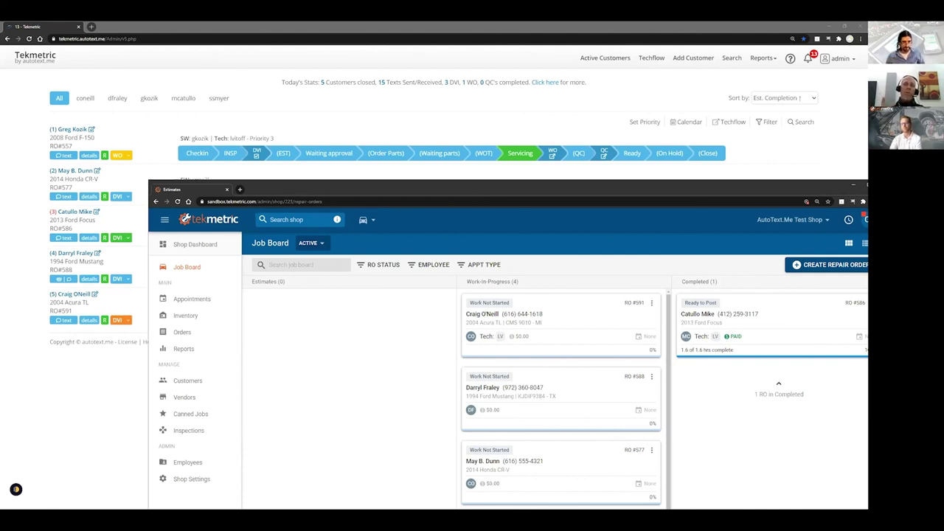
left_click_drag(666, 192, 567, 185)
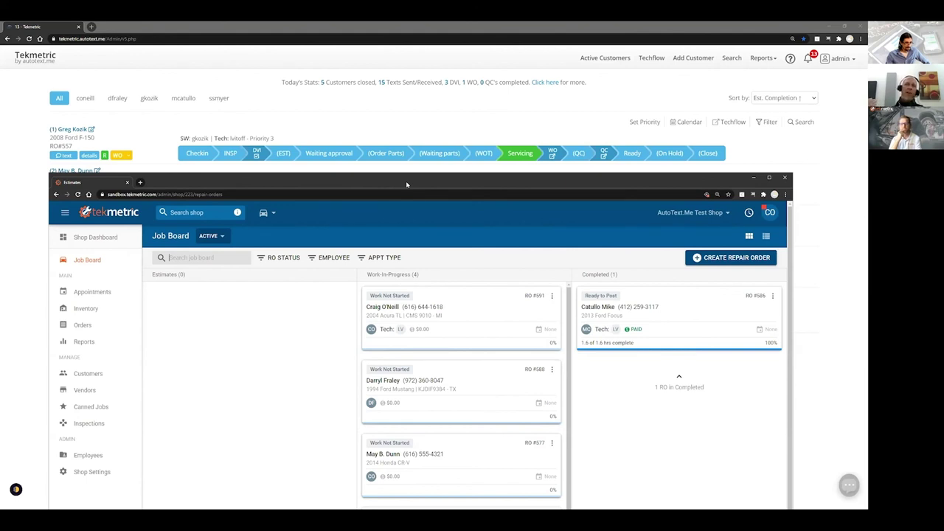
left_click_drag(406, 181, 615, 255)
left_click(643, 386)
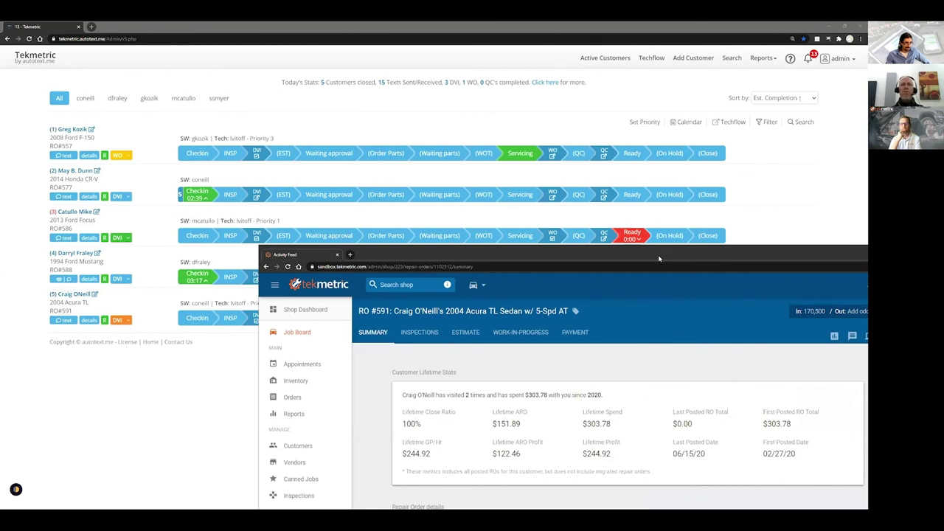
left_click_drag(438, 274, 212, 291)
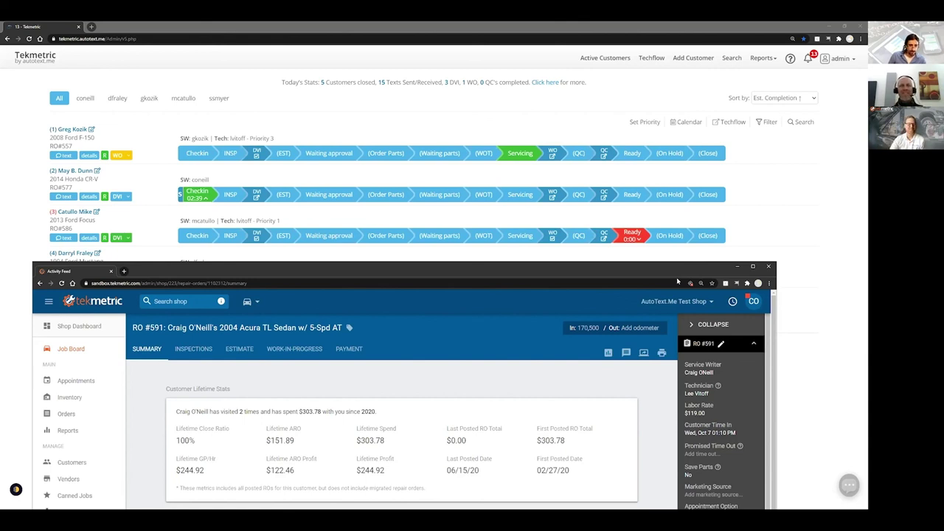
Set the Acura TL repair order's Promised Time Out to 10/08/2020 at 01:55 PM and save the RO details.
left_click_drag(677, 281, 682, 112)
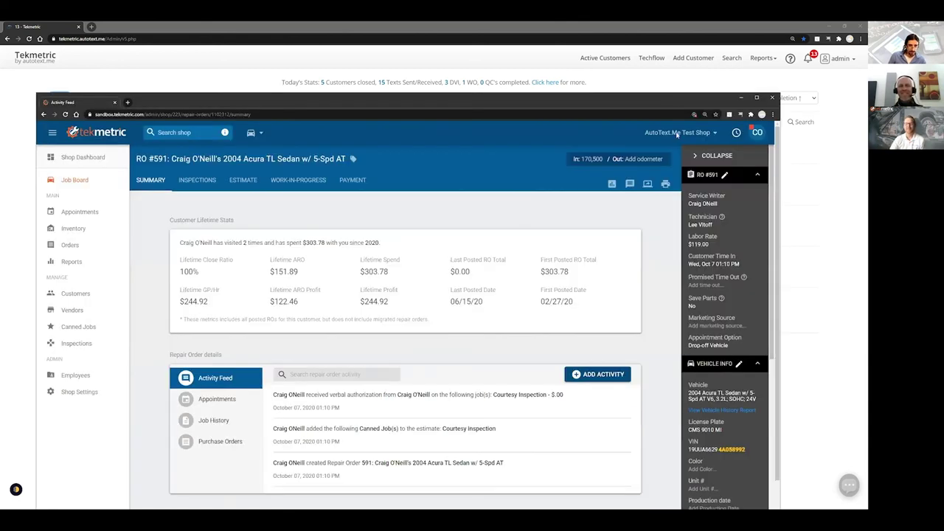
left_click(712, 286)
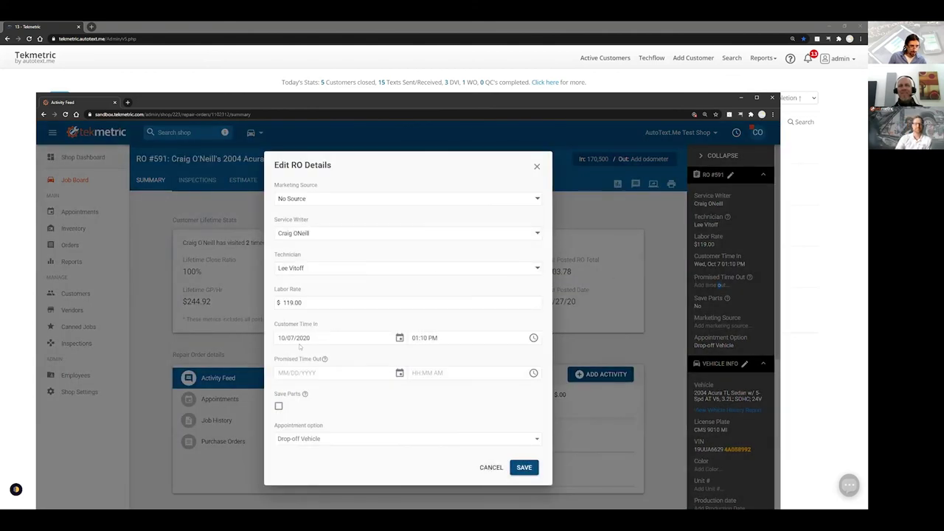
left_click(340, 373)
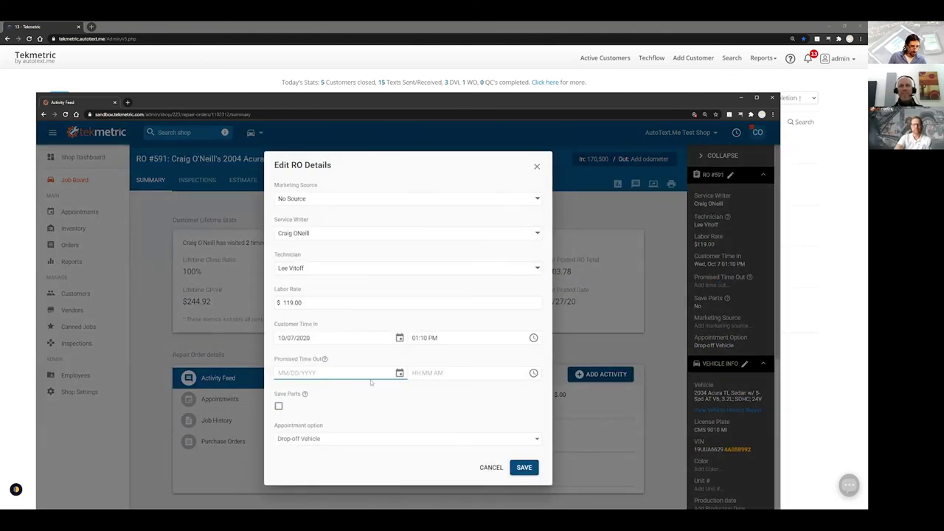
left_click(399, 373)
left_click(359, 437)
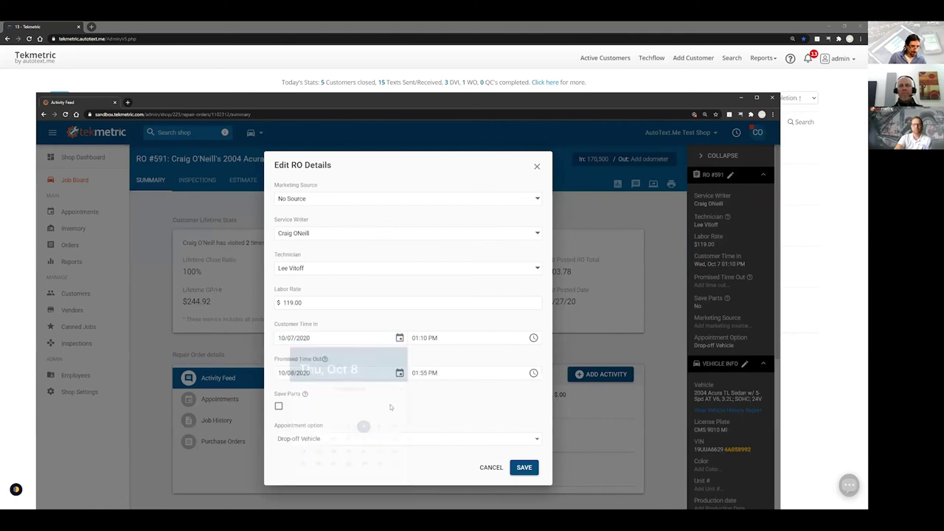
left_click(524, 467)
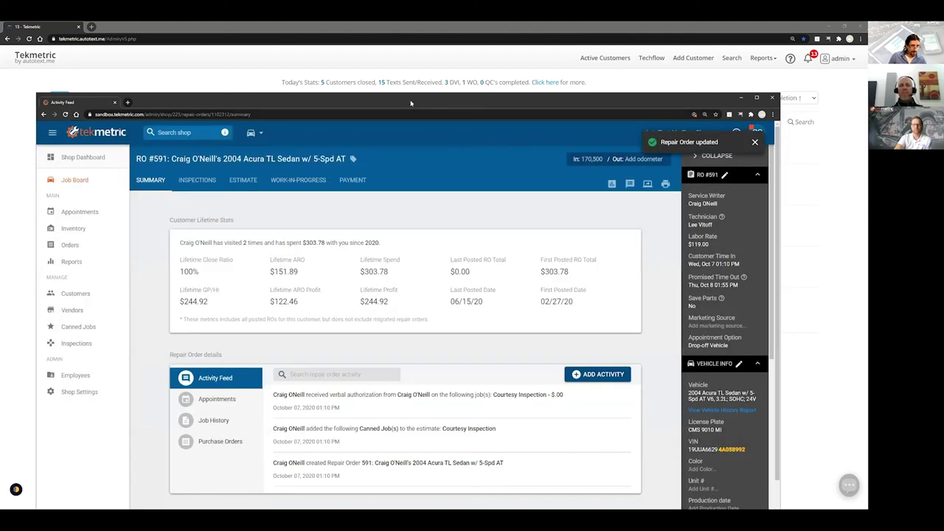
Bring the autotext.me board into view and check the Acura TL's estimated time of completion.
left_click(741, 98)
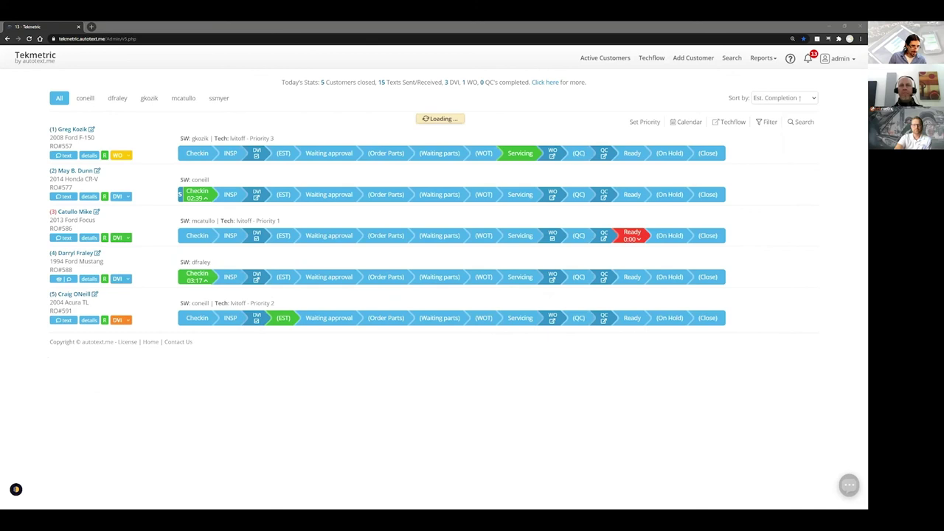
left_click(731, 141)
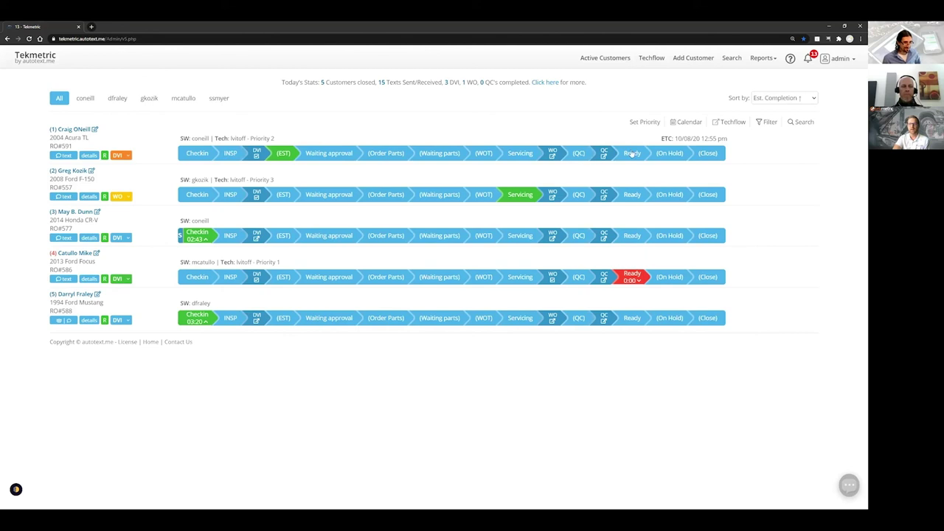
left_click_drag(731, 142, 661, 138)
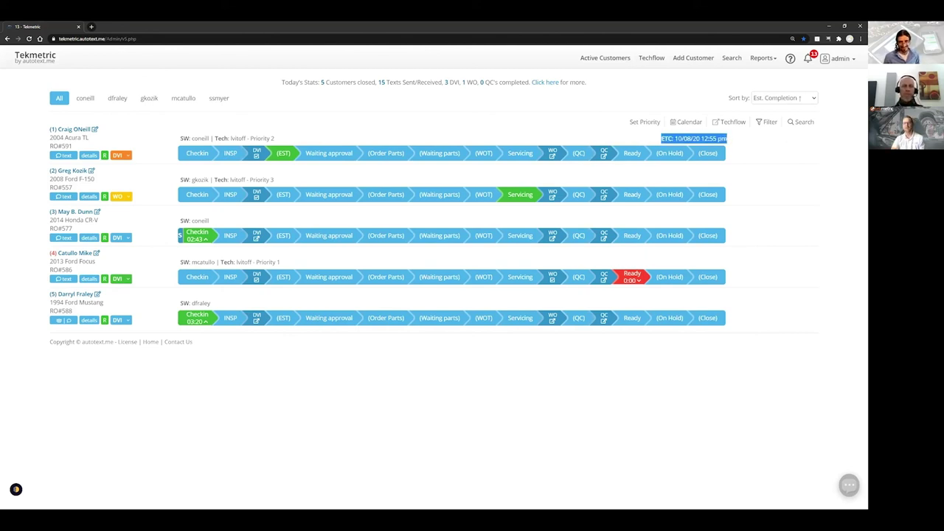
left_click(664, 138)
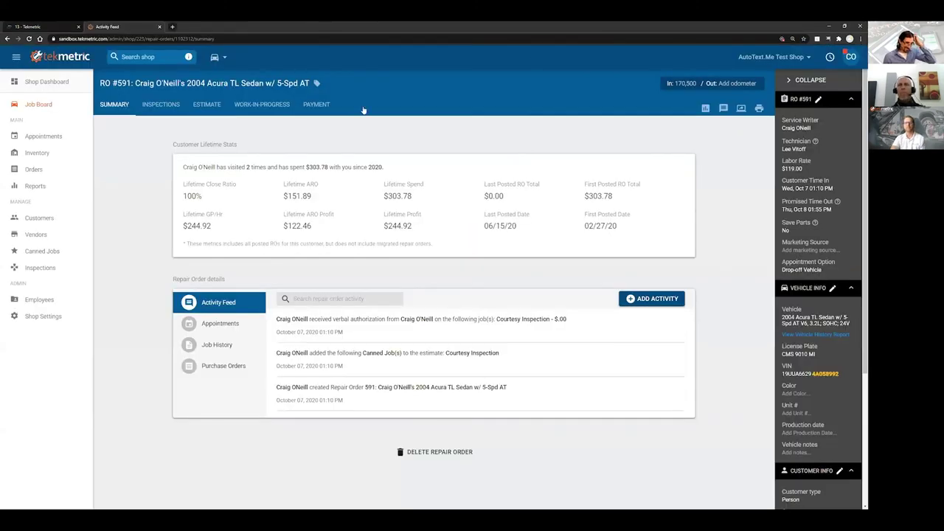
Show Tekmetric's Job Board as a list to check the Acura TL's promised time, and return to the autotext.me board.
left_click(36, 105)
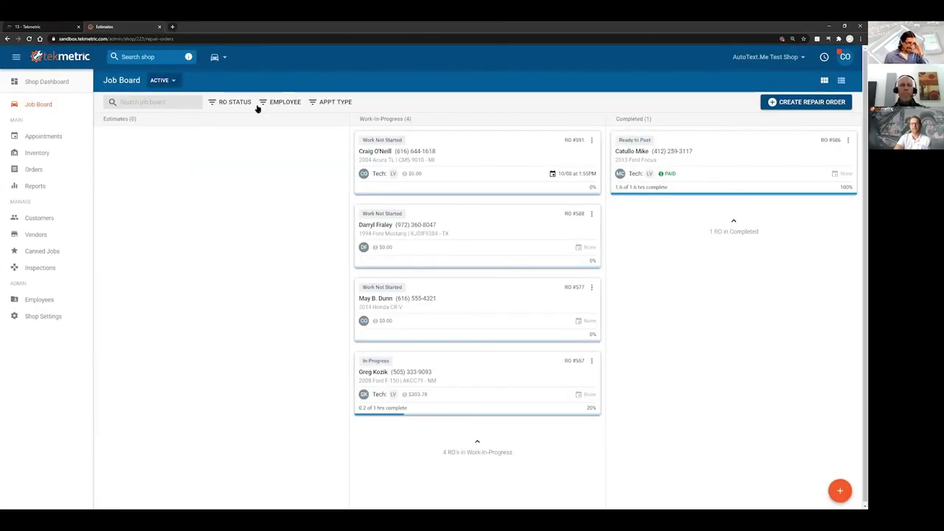
left_click(841, 80)
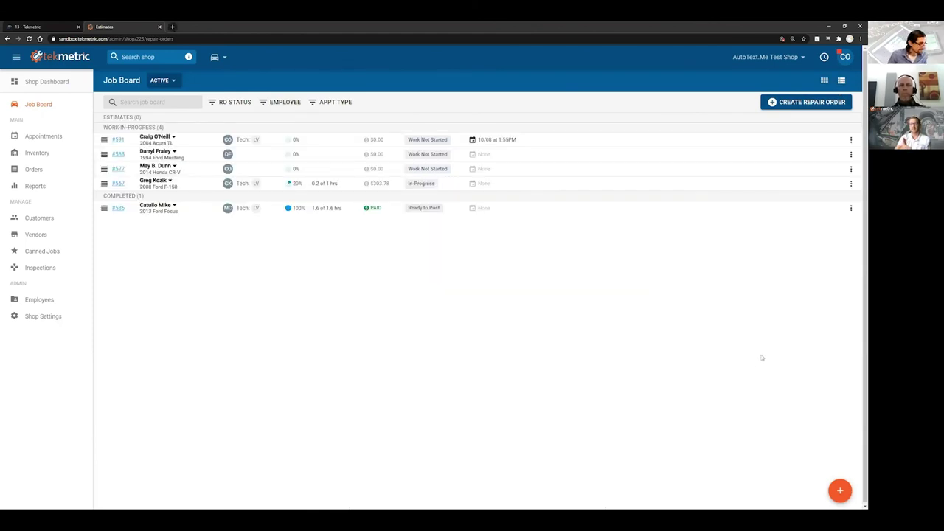
left_click(496, 141)
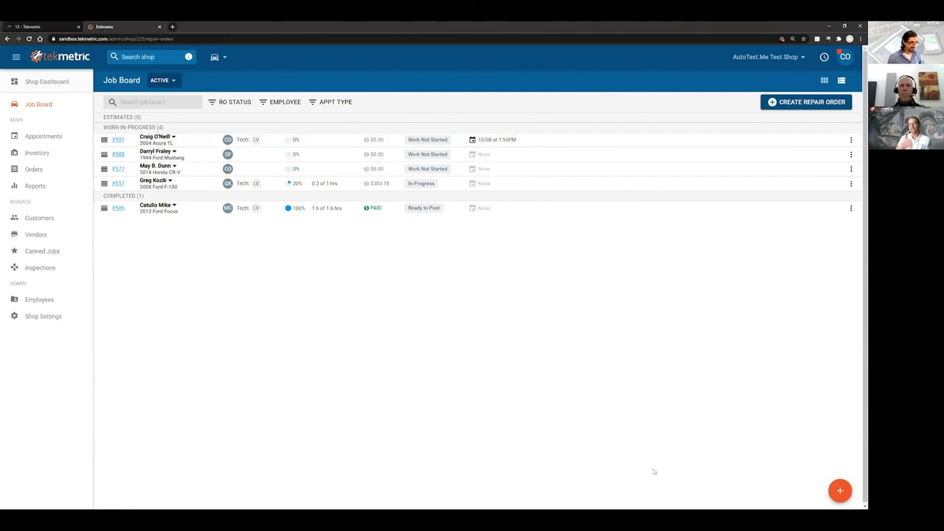
left_click(18, 27)
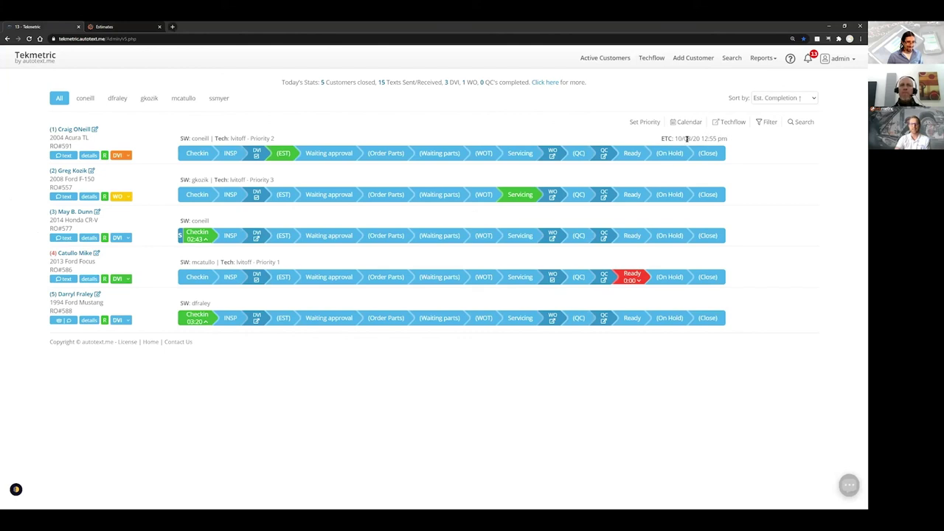